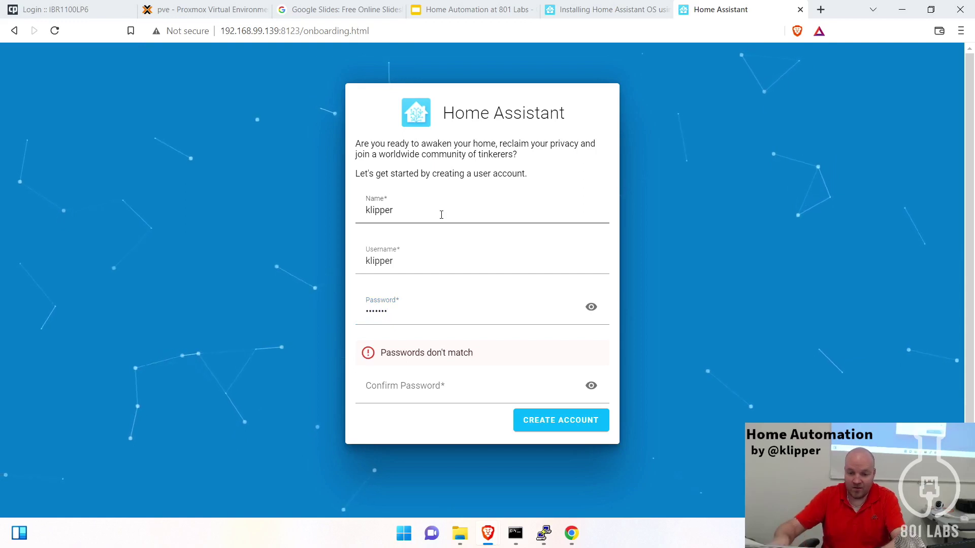
Confirm the account password and create the user account
left_click(461, 389)
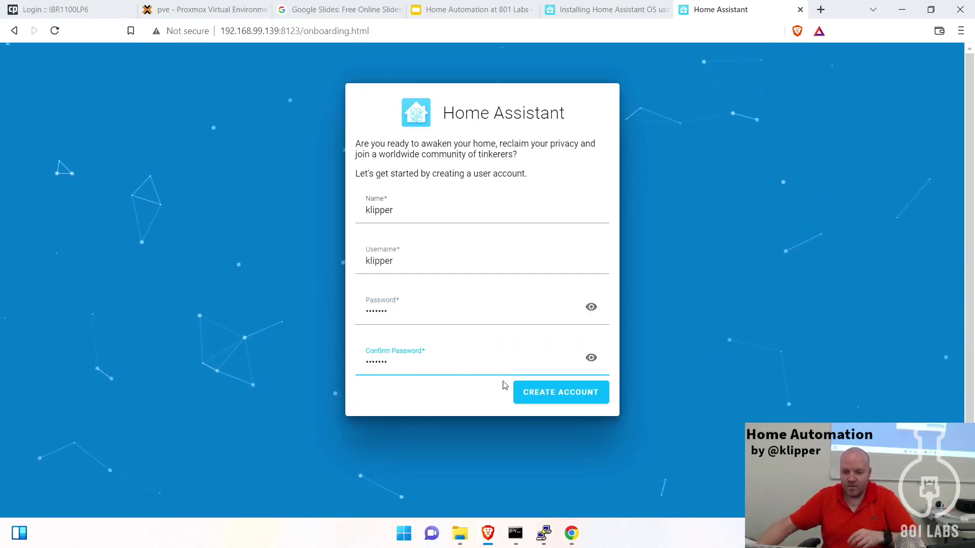
left_click(530, 395)
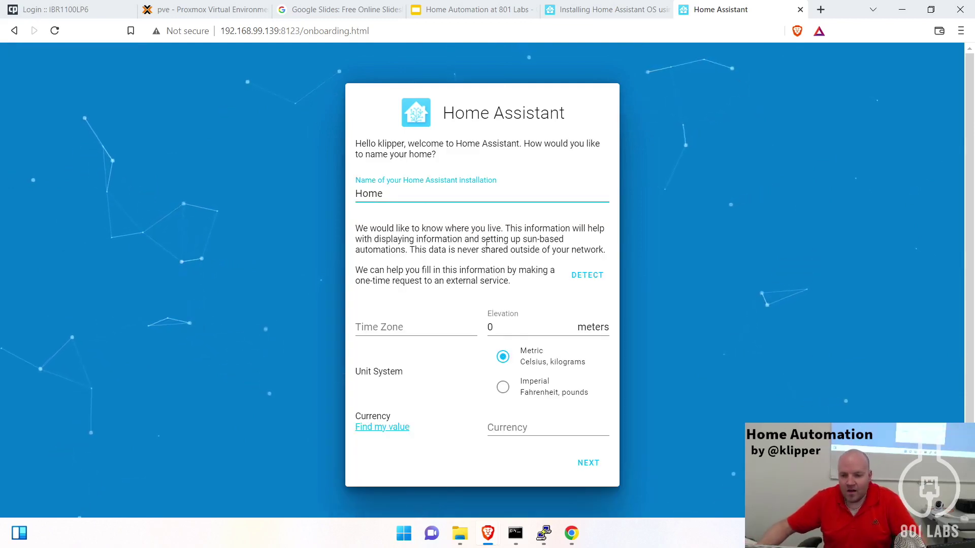
Name the home 'Hackerspace' and set its time zone to America/Denver
key("BackSpace")
key("BackSpace")
key("BackSpace")
key("BackSpace")
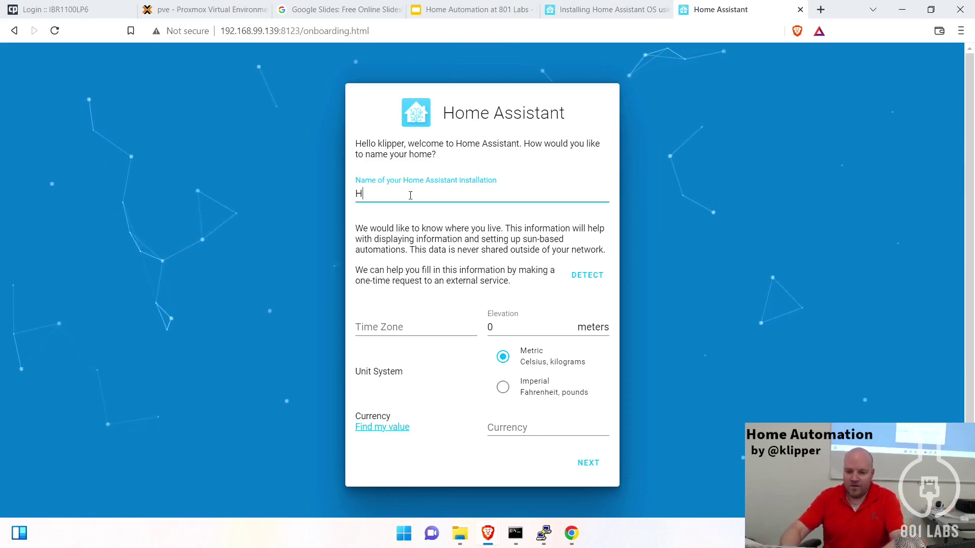
type("Hackersp")
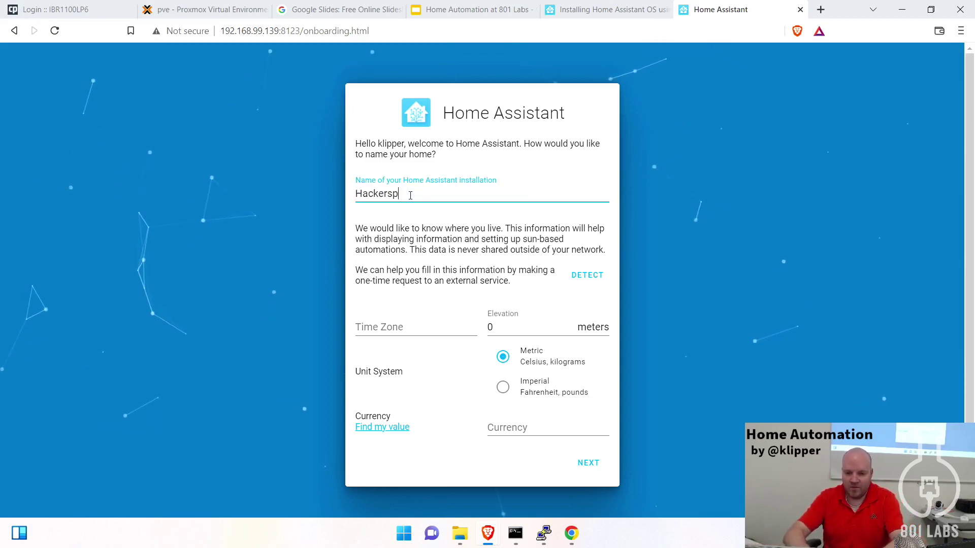
type("ace")
left_click(373, 335)
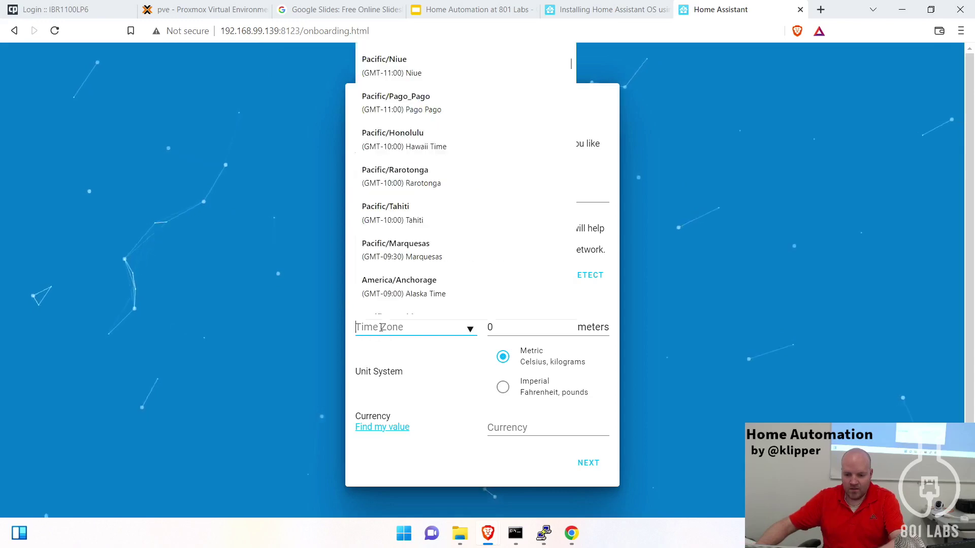
scroll(444, 183, "down", 8)
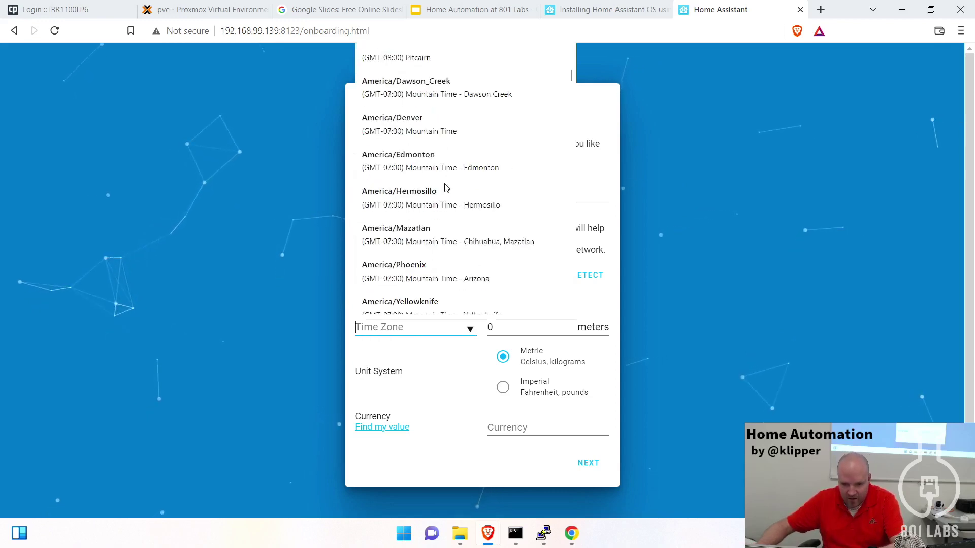
scroll(446, 188, "up", 2)
left_click(439, 194)
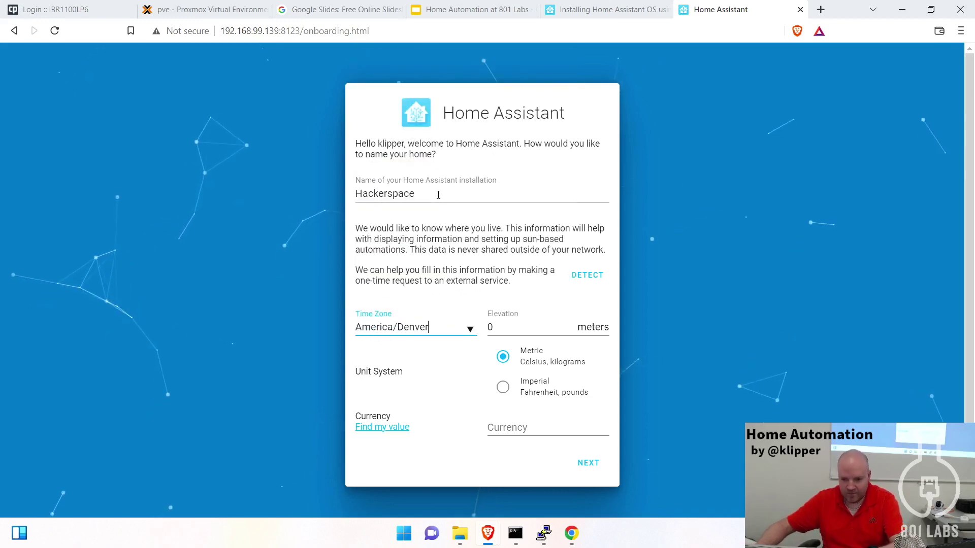
Set elevation to 1288, the unit system to Imperial, and currency to USD
left_click(526, 326)
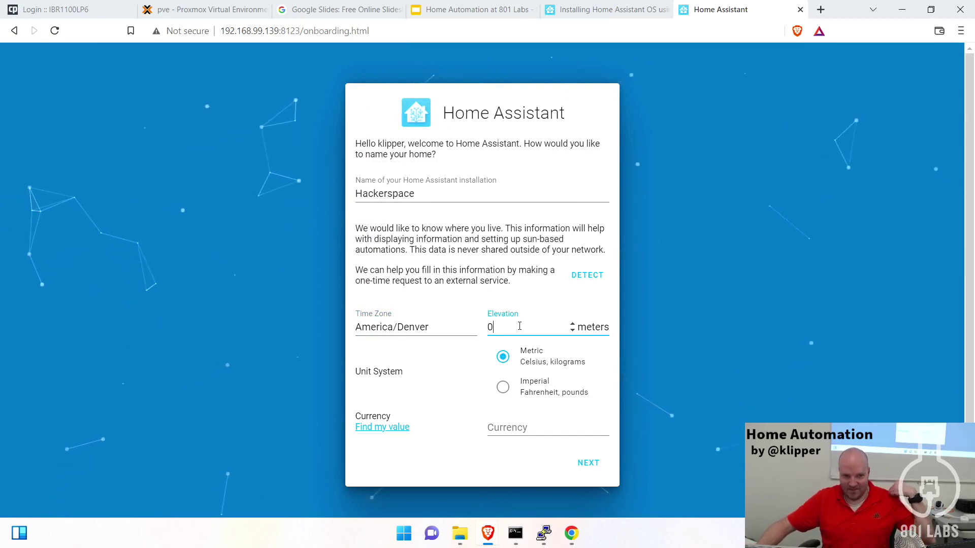
left_click(511, 393)
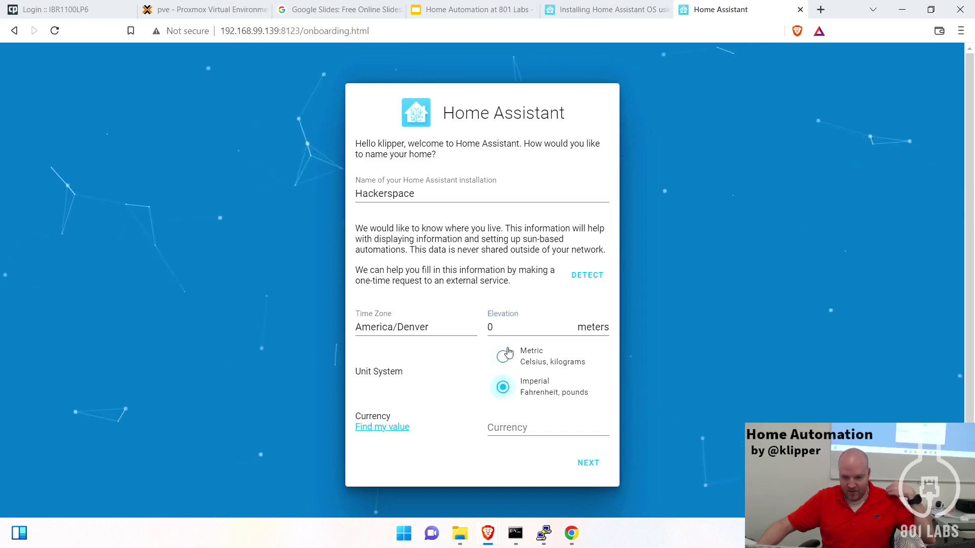
left_click(550, 325)
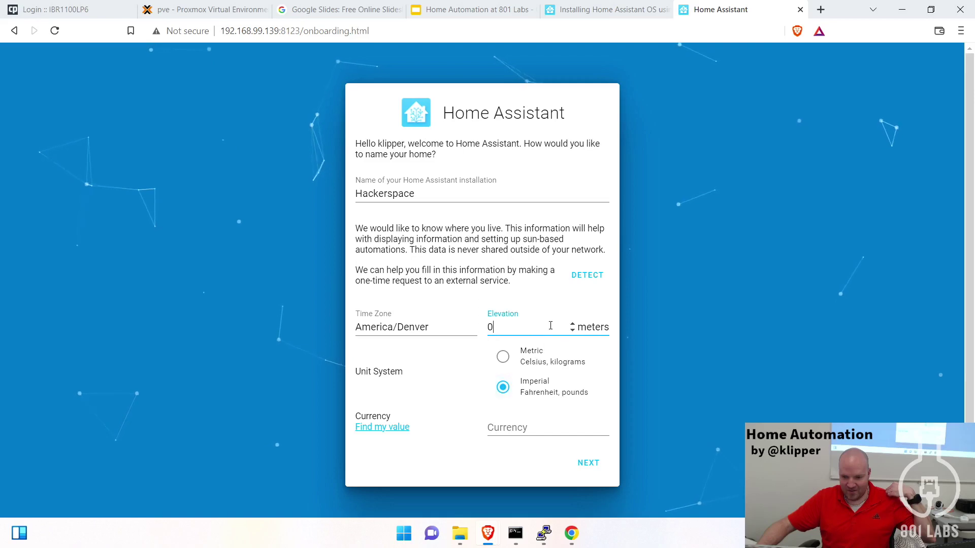
left_click(502, 357)
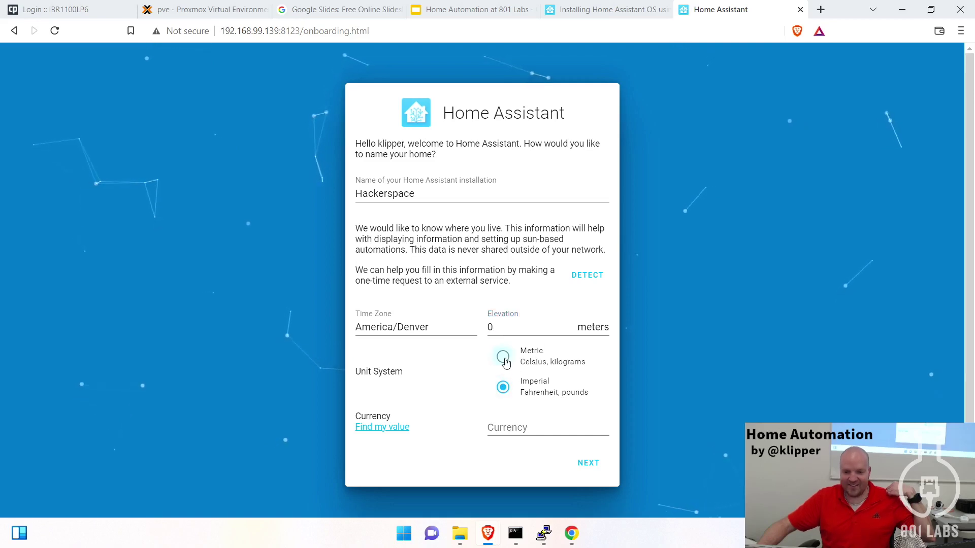
left_click(506, 388)
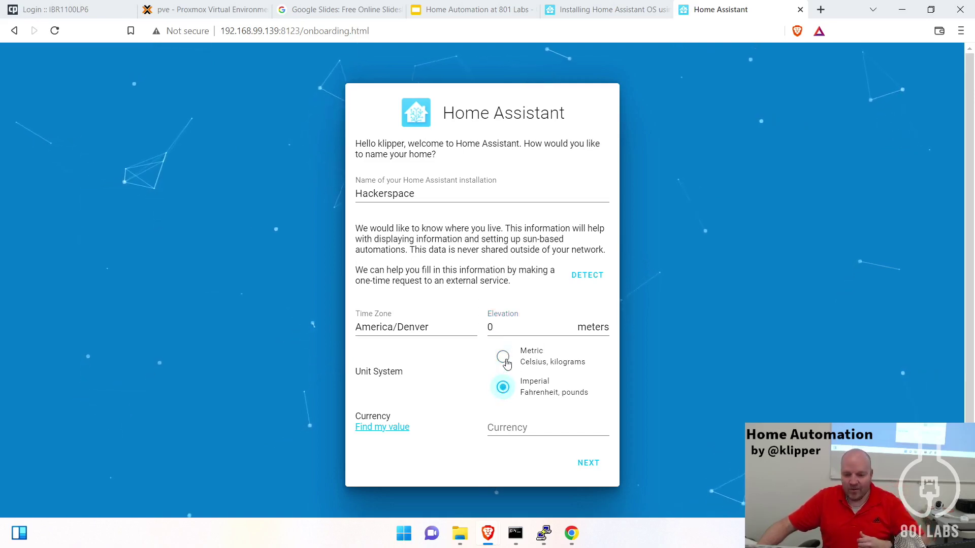
left_click(502, 357)
left_click(503, 389)
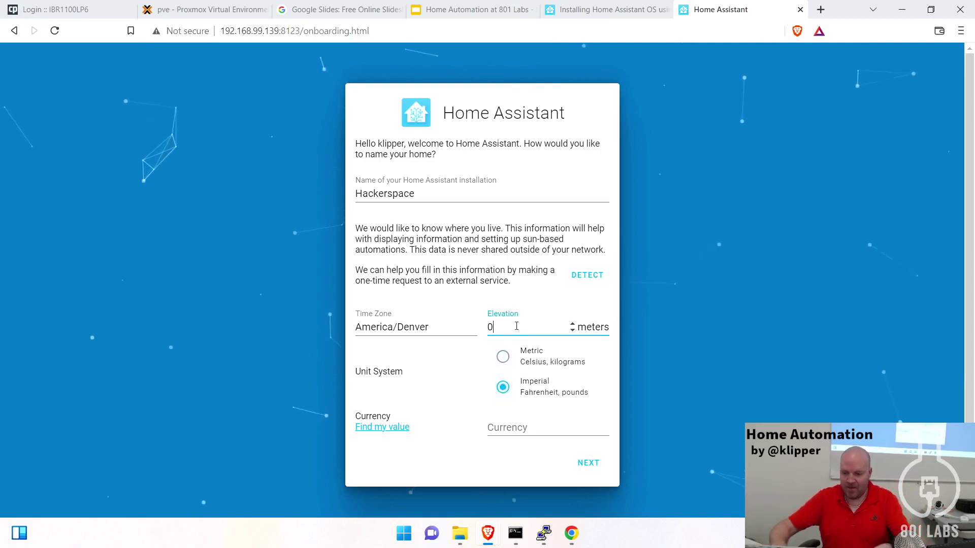
key("BackSpace")
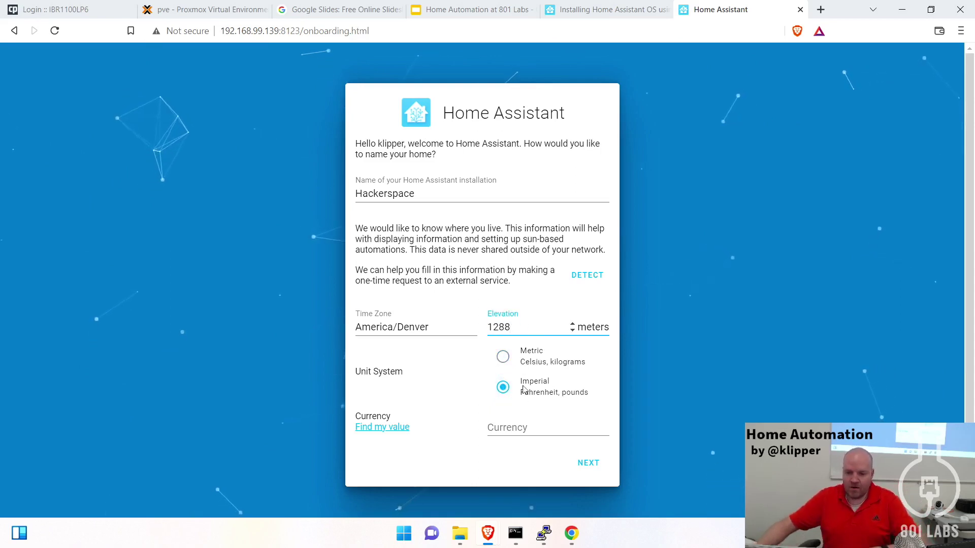
left_click(515, 427)
type("usd")
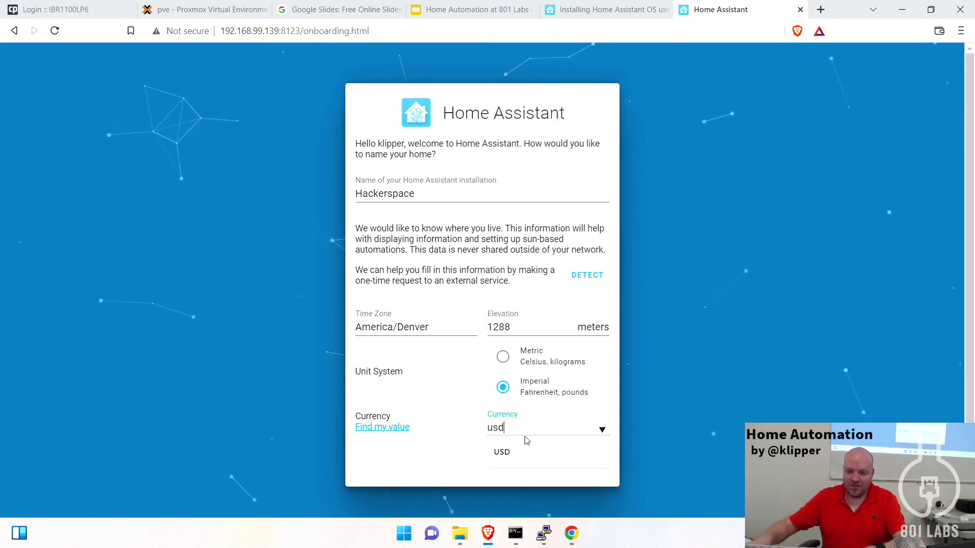
left_click(513, 453)
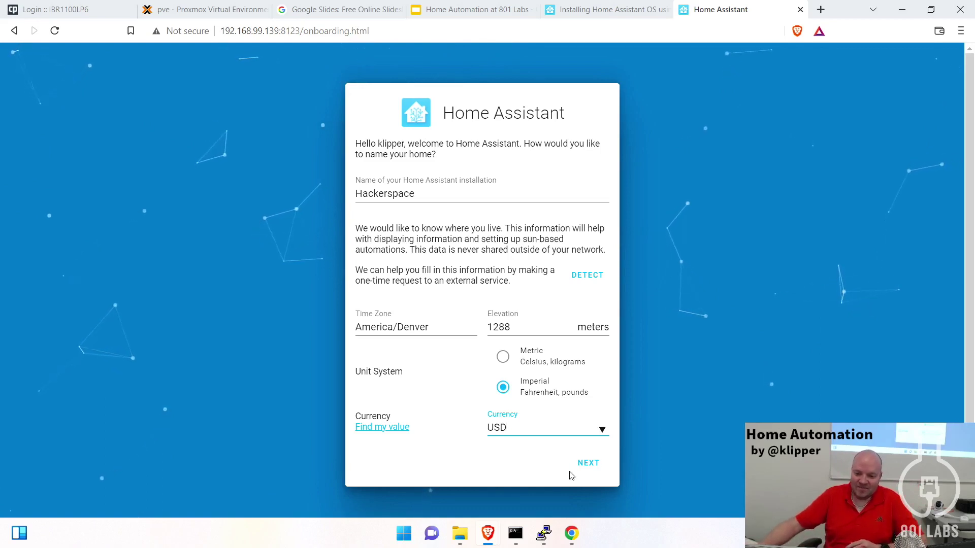
Submit the location details and continue past analytics with all sharing left off
left_click(594, 463)
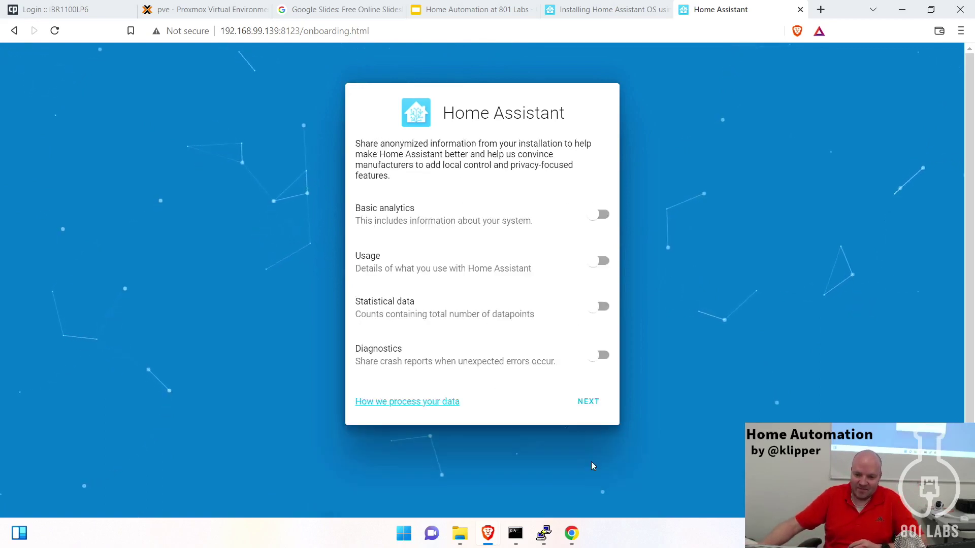
left_click(595, 405)
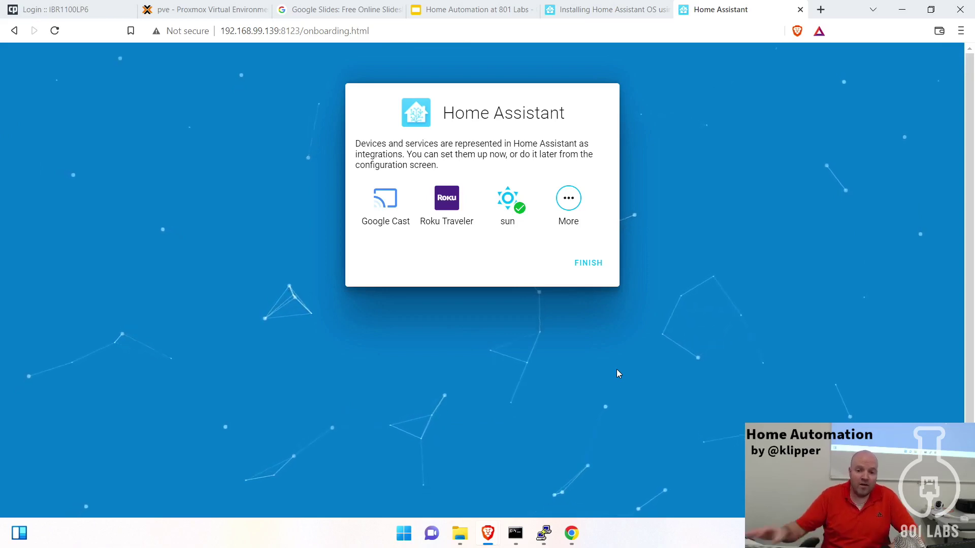
Add Google Cast, assigning the Google Home Mini to a new 'Classroom' area
left_click(389, 222)
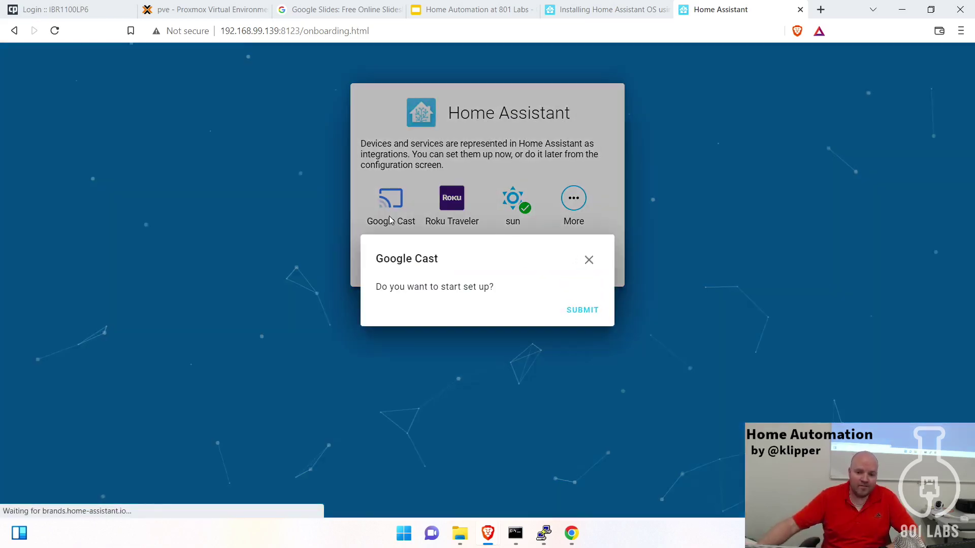
left_click(579, 311)
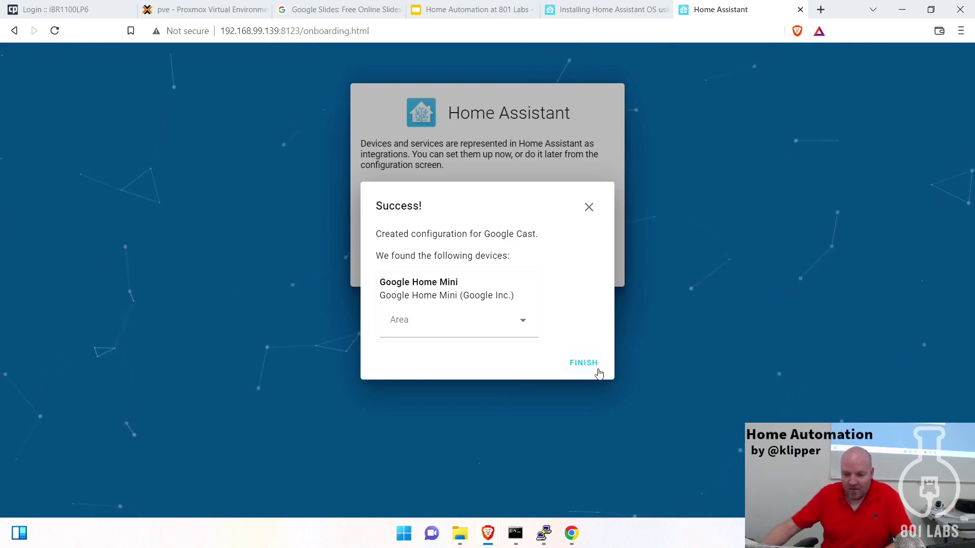
left_click(487, 317)
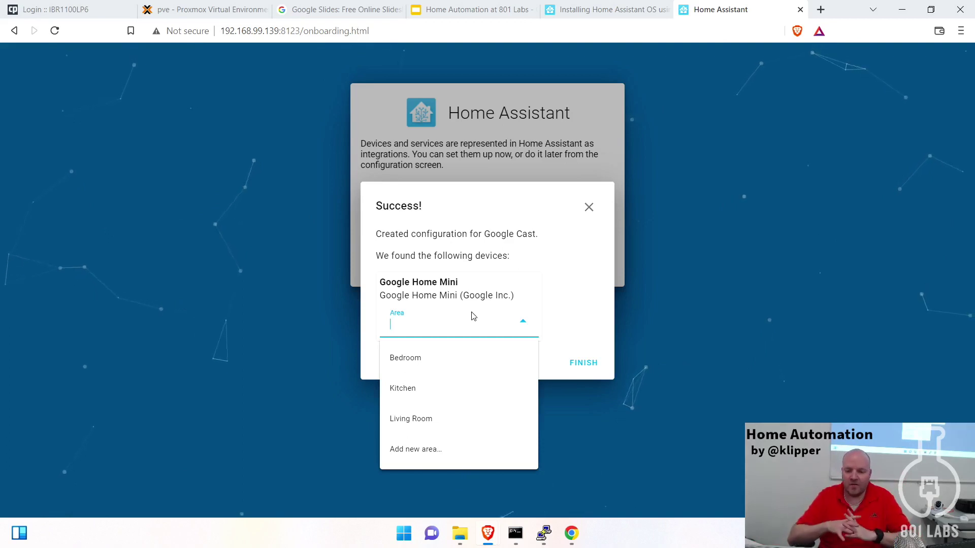
left_click(414, 449)
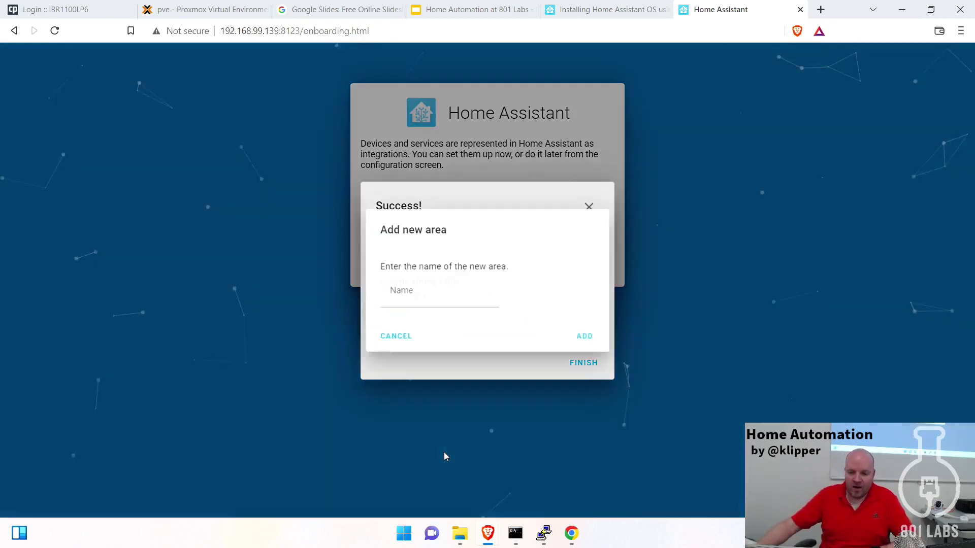
type("Classroom")
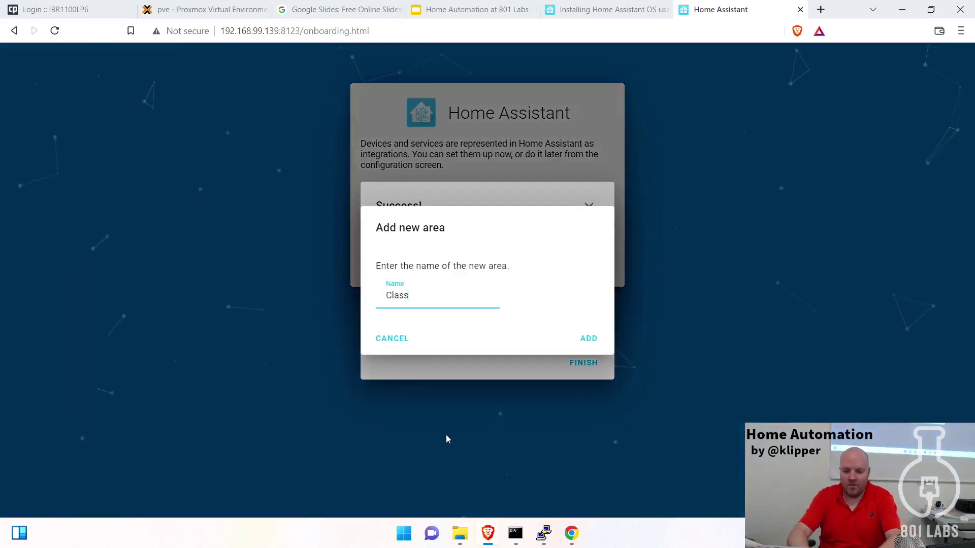
left_click(581, 337)
left_click(451, 324)
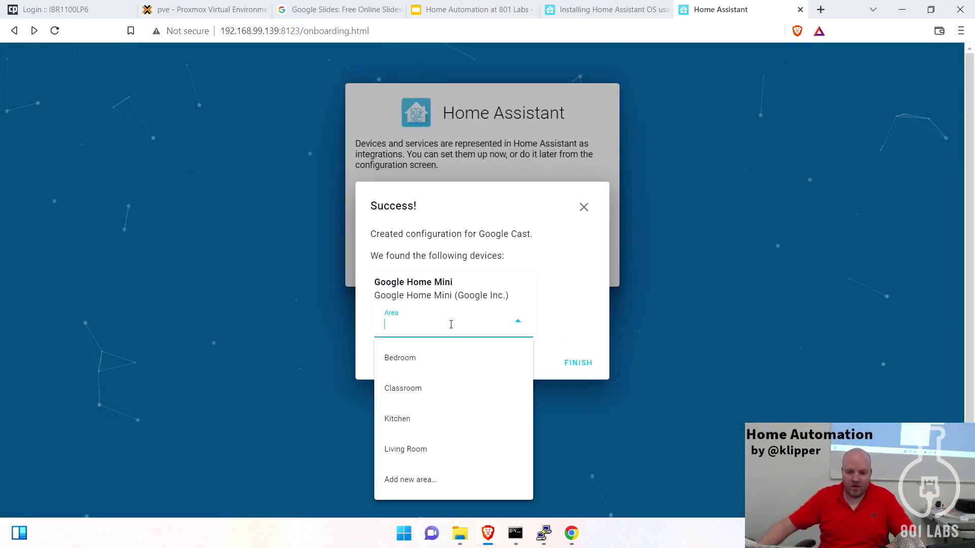
left_click(414, 389)
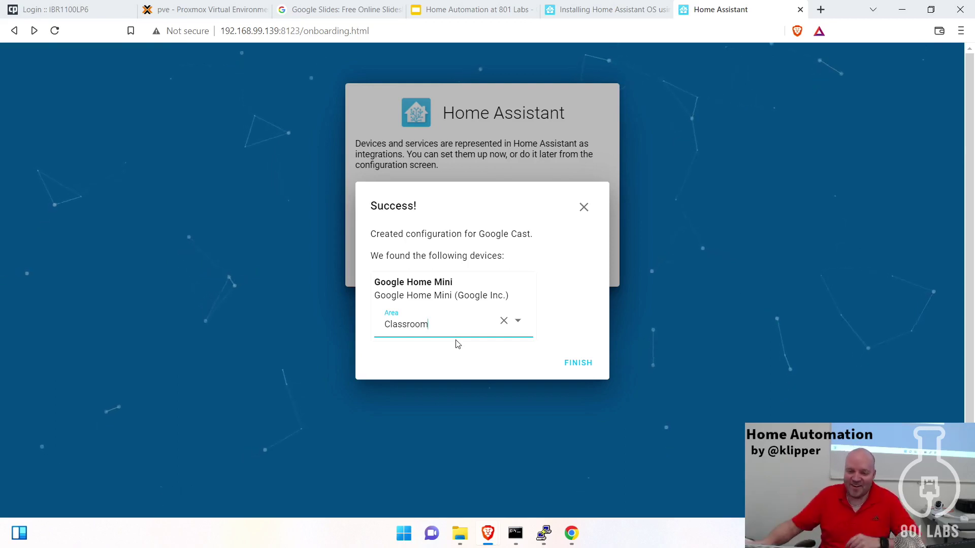
left_click(577, 364)
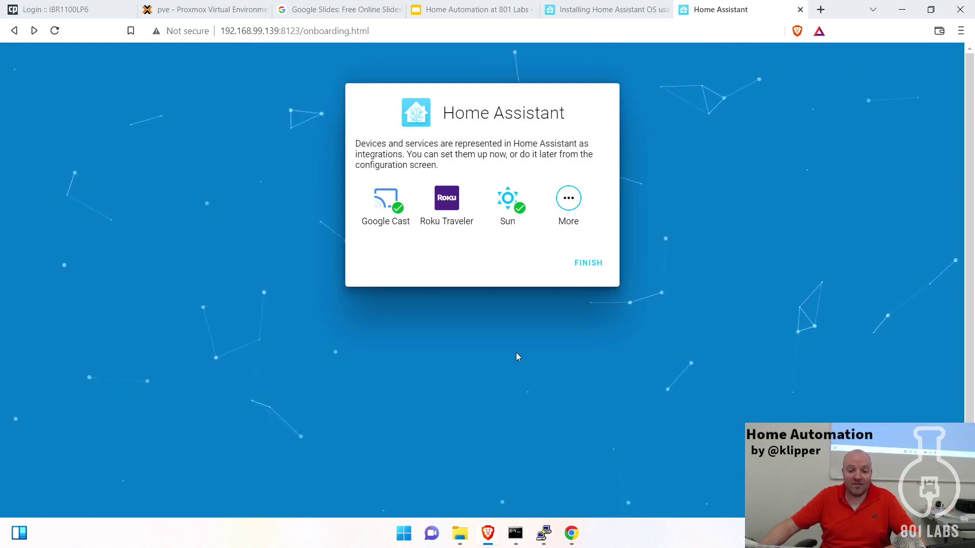
Set up Roku Traveler with its Roku Stick placed in the Classroom area
left_click(455, 203)
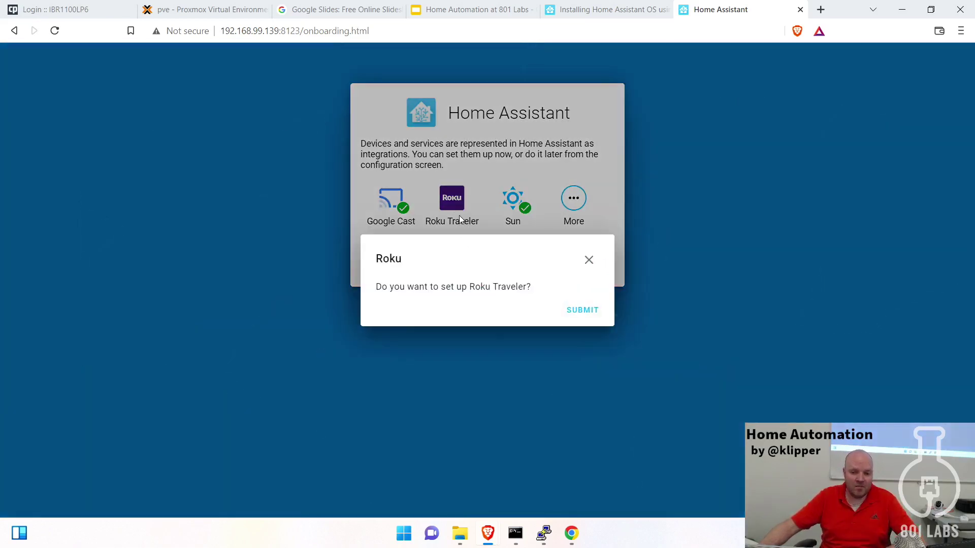
left_click(582, 309)
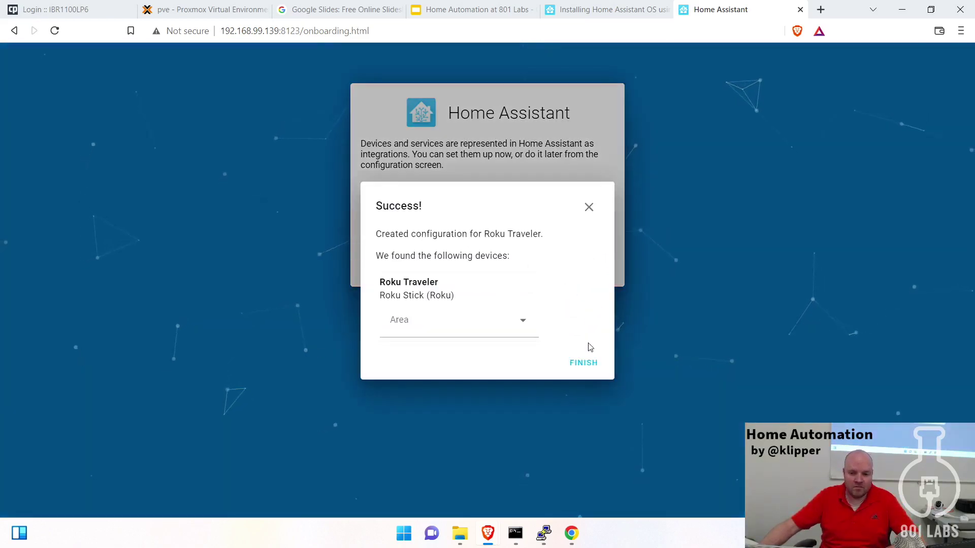
left_click(470, 321)
left_click(439, 167)
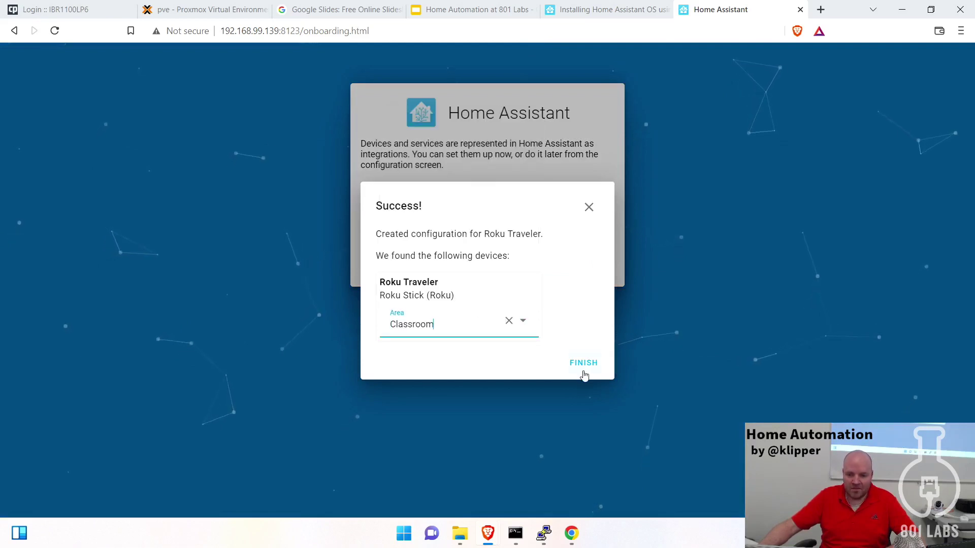
left_click(583, 363)
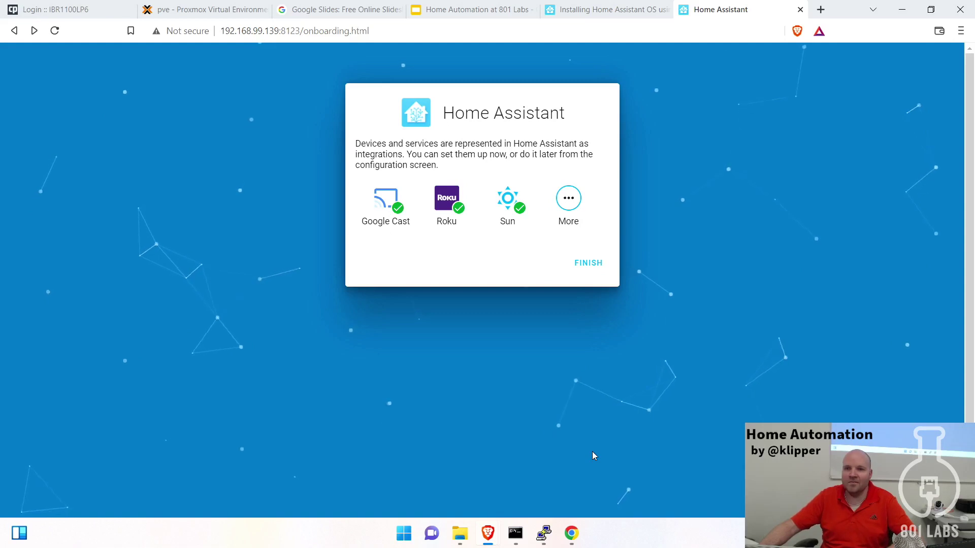
Browse the More integrations list and close it without adding anything
left_click(577, 196)
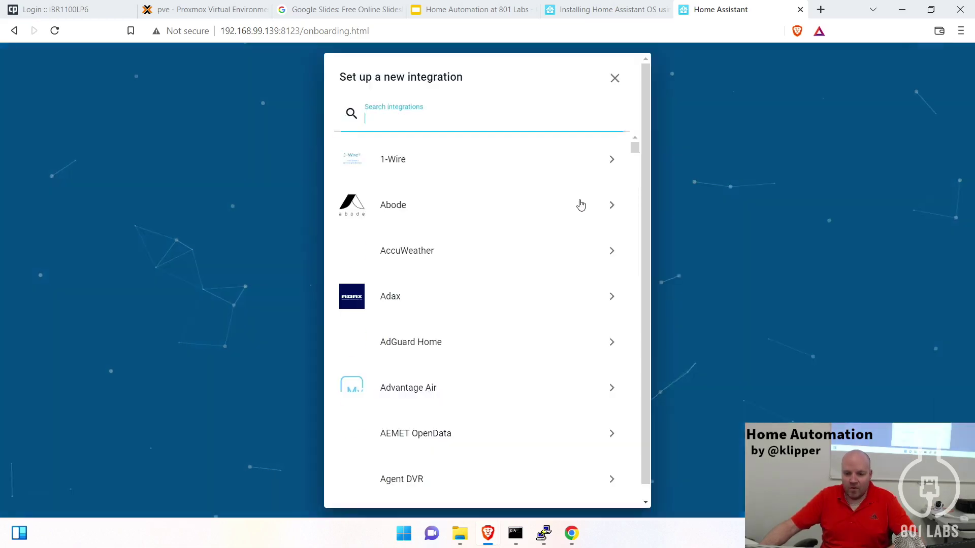
scroll(523, 203, "down", 2)
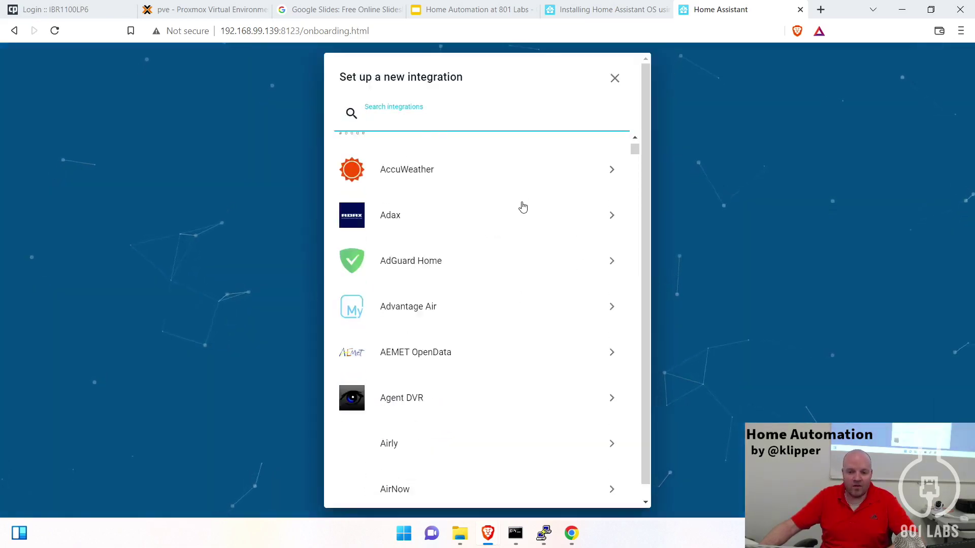
scroll(521, 207, "up", 2)
left_click(615, 77)
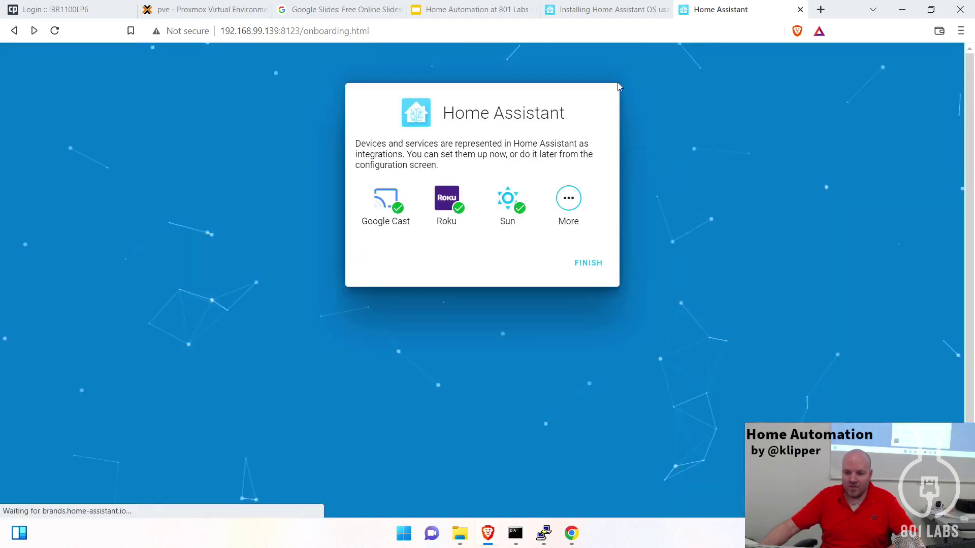
Finish onboarding and open the Roku Traveler card's details on the Overview
left_click(589, 264)
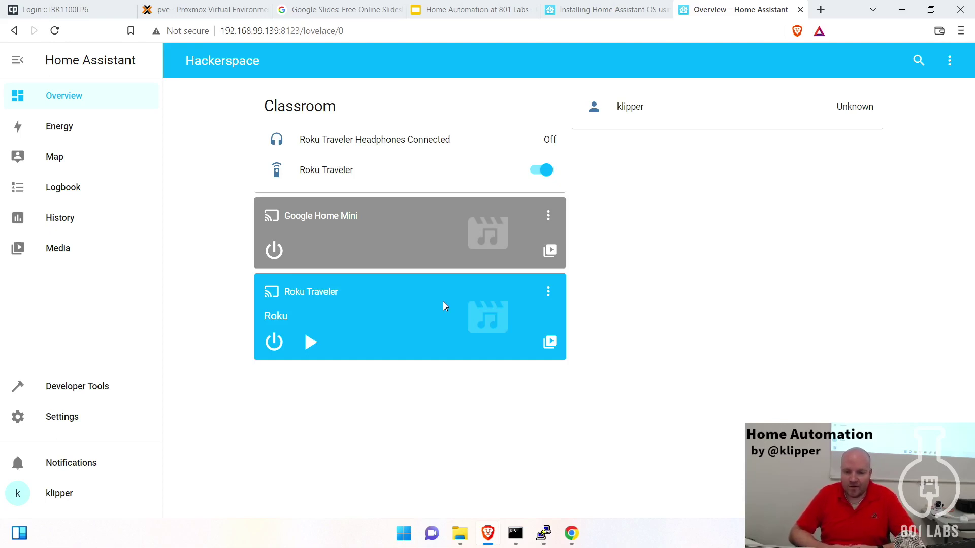
left_click(548, 295)
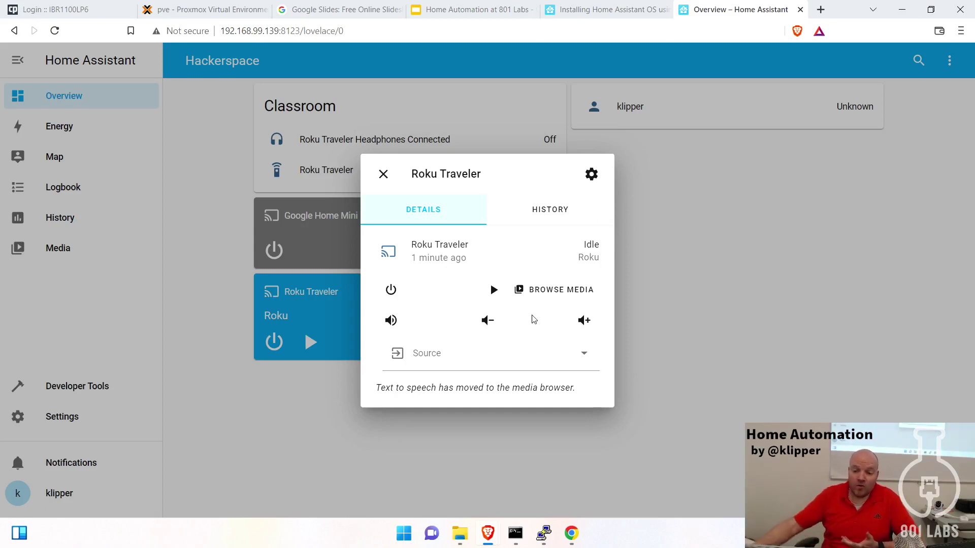
Play the default Google text-to-speech message on the Roku Traveler via Browse Media
left_click(573, 290)
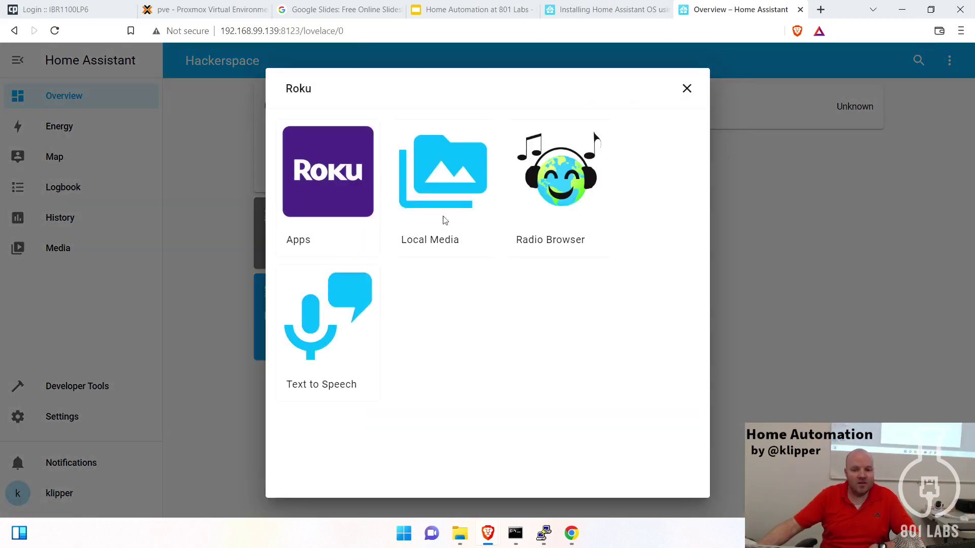
left_click(354, 320)
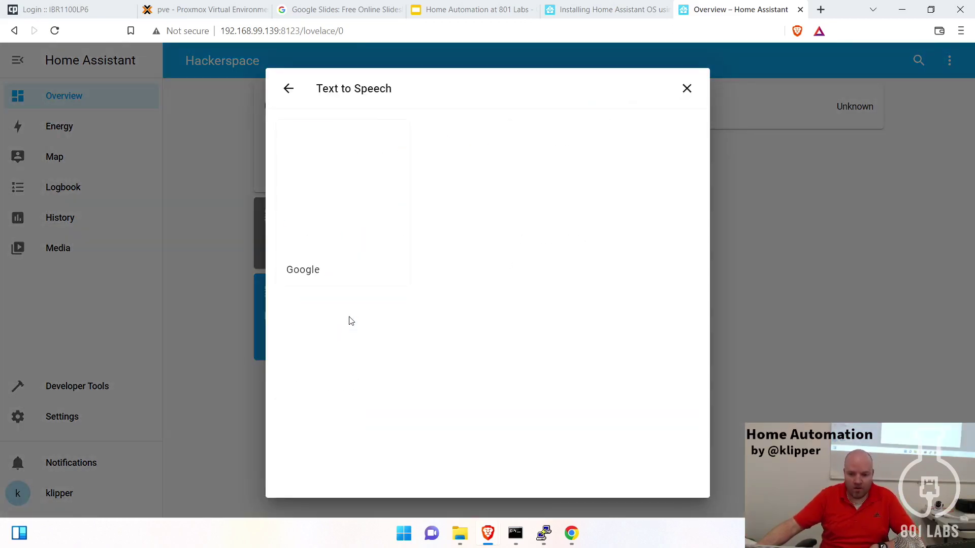
left_click(394, 224)
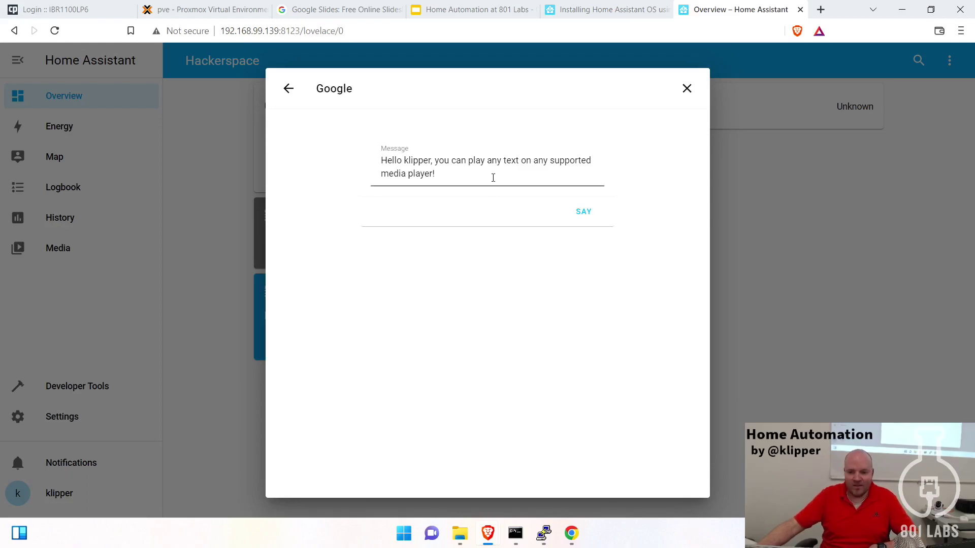
left_click(584, 213)
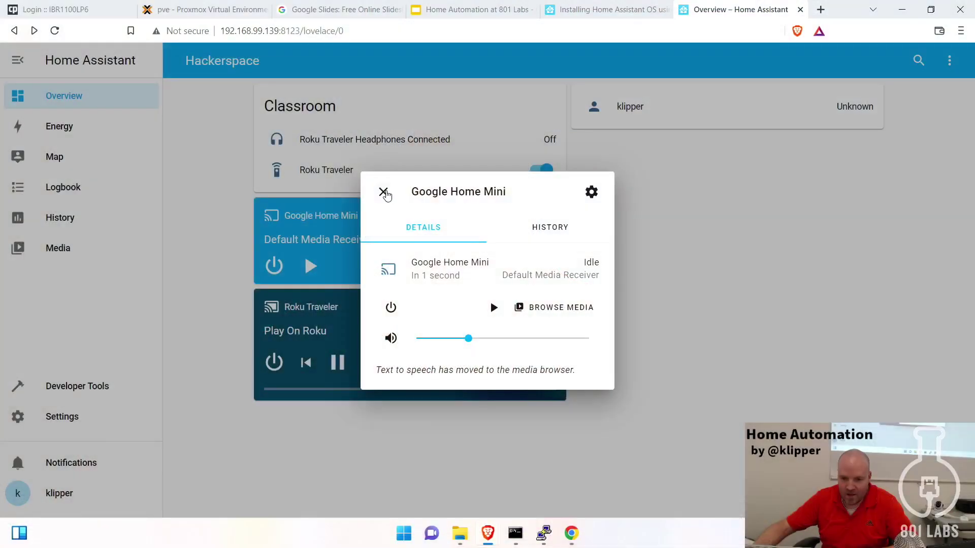
Play the default Google text-to-speech message on the Google Home Mini
left_click(384, 192)
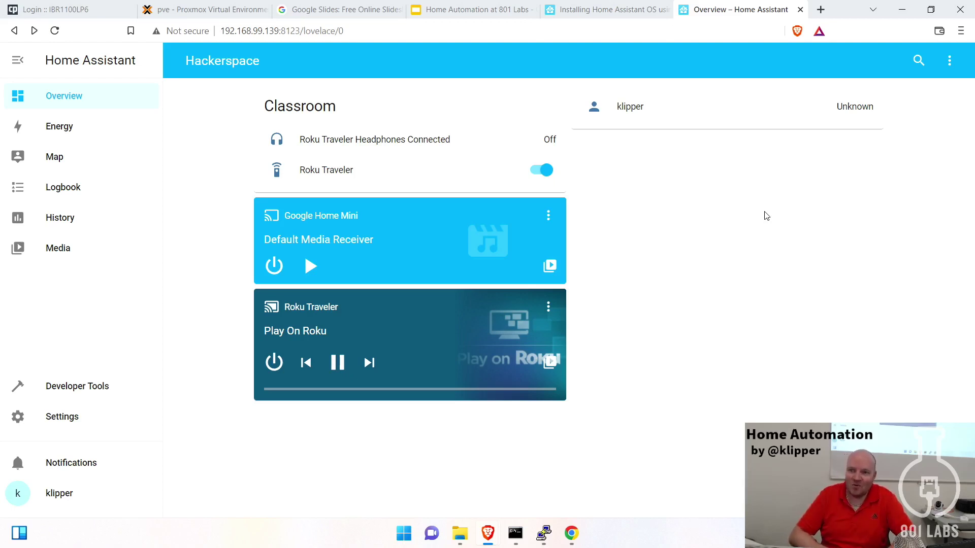
left_click(547, 216)
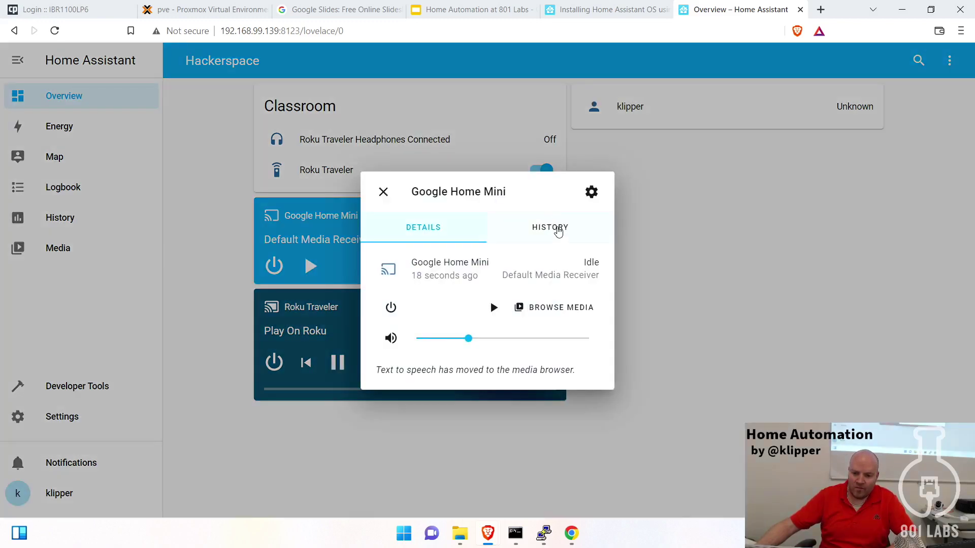
left_click(553, 308)
left_click(546, 201)
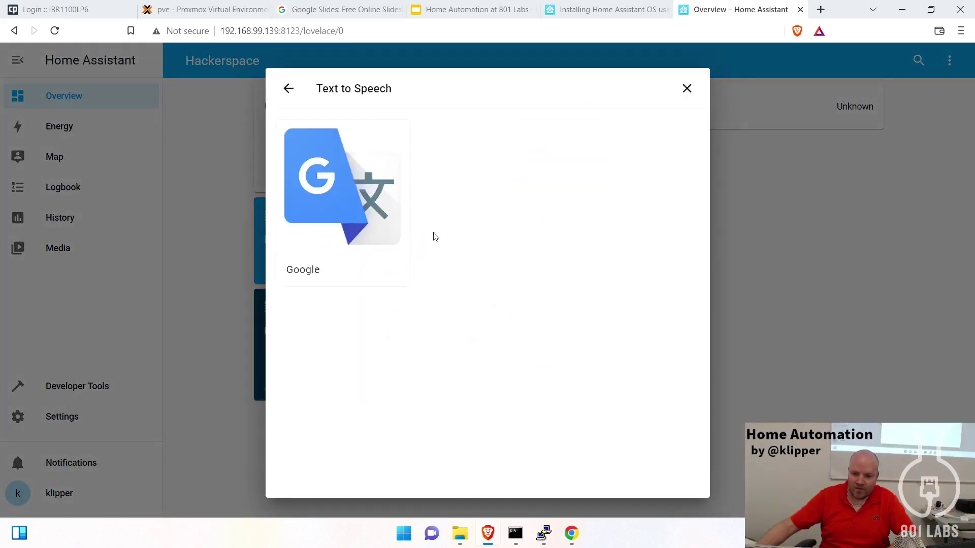
left_click(334, 223)
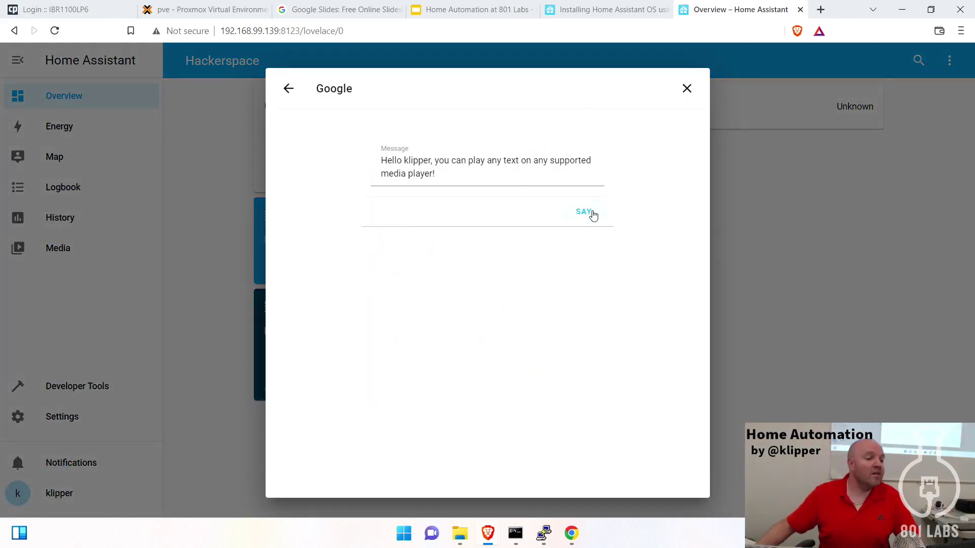
left_click(585, 211)
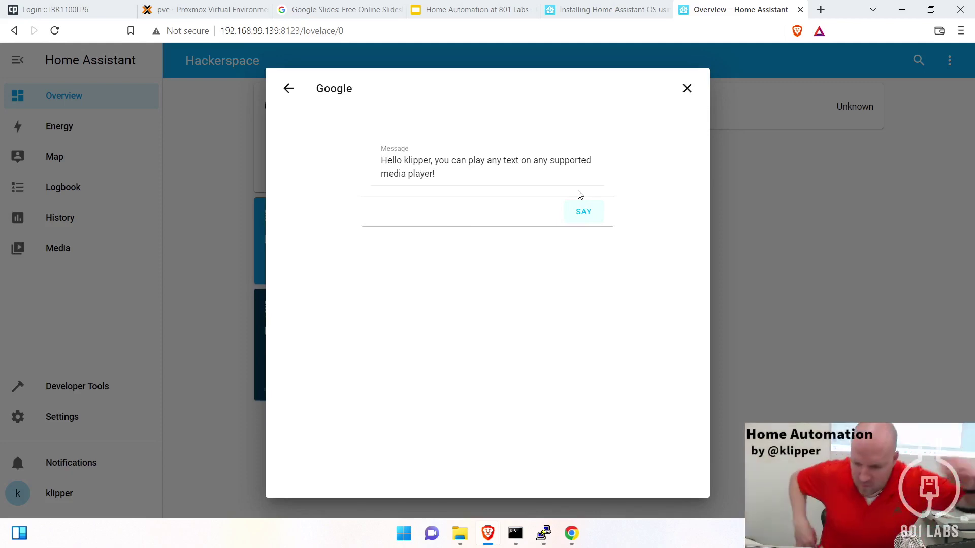
Raise the Google Home Mini's volume with its slider
left_click(288, 89)
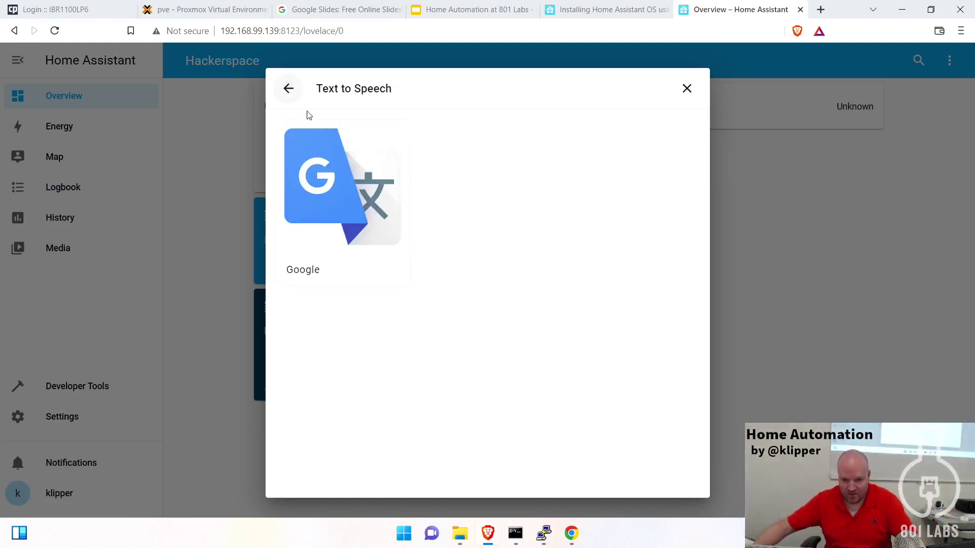
left_click(686, 88)
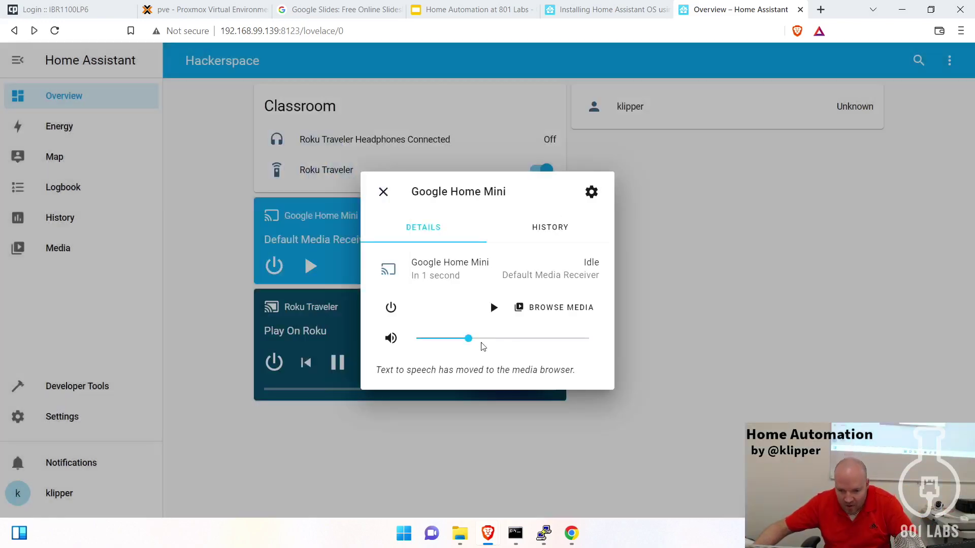
left_click_drag(481, 343, 549, 338)
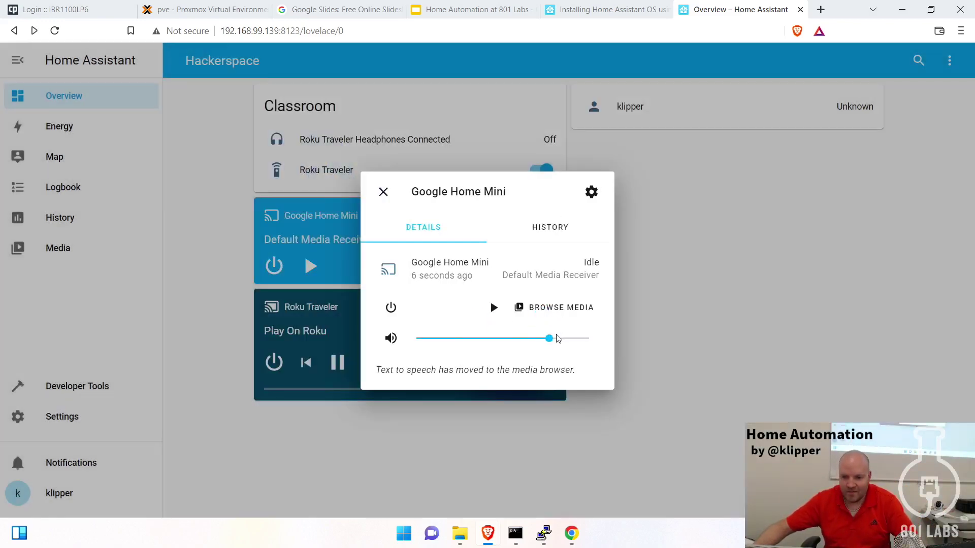
Make the Google Home Mini say 'Volume' through Google text-to-speech
left_click(558, 310)
left_click(531, 206)
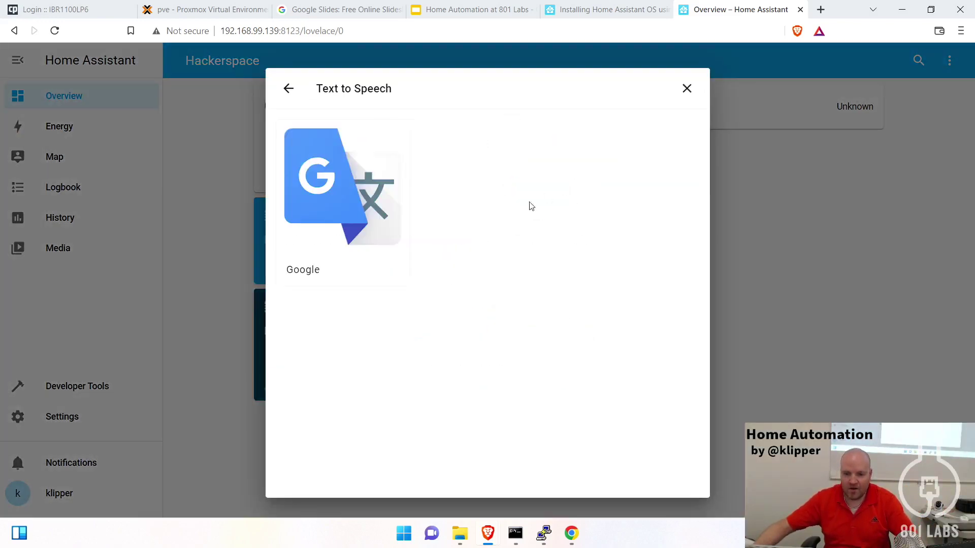
left_click(395, 246)
triple_click(461, 178)
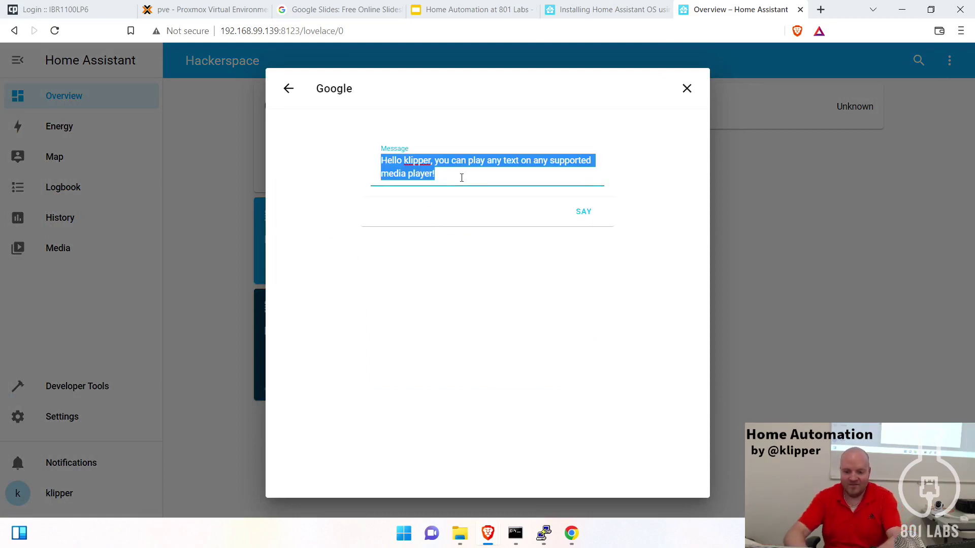
type("Volume")
key("Return")
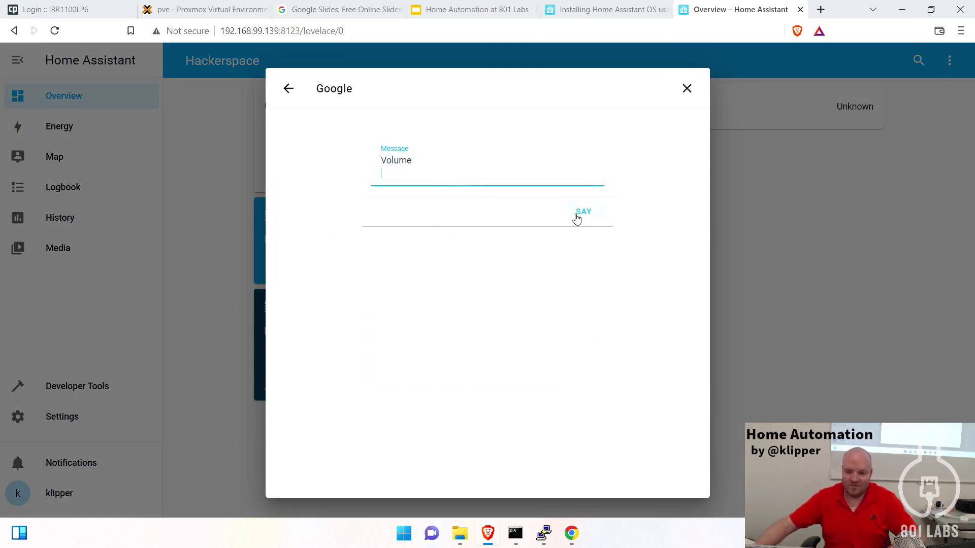
left_click(578, 215)
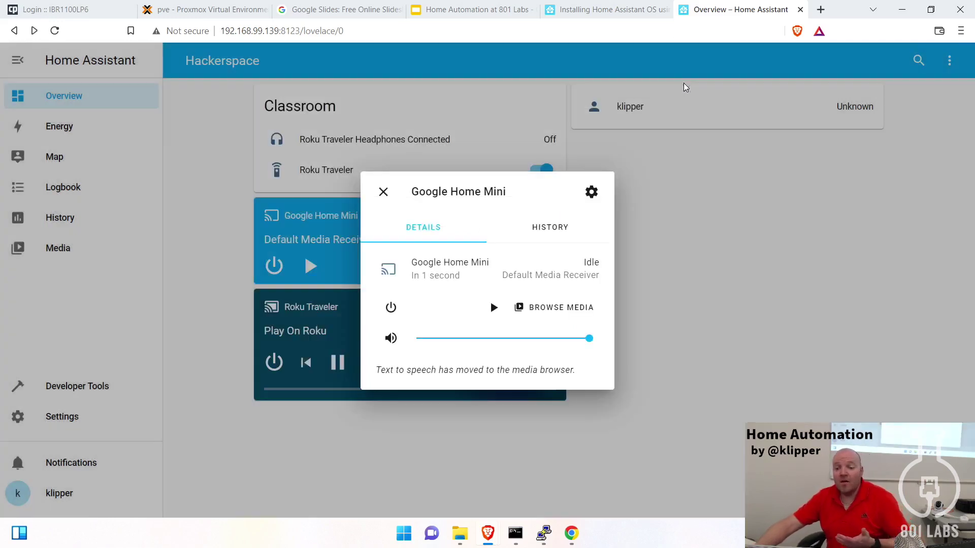
left_click(686, 88)
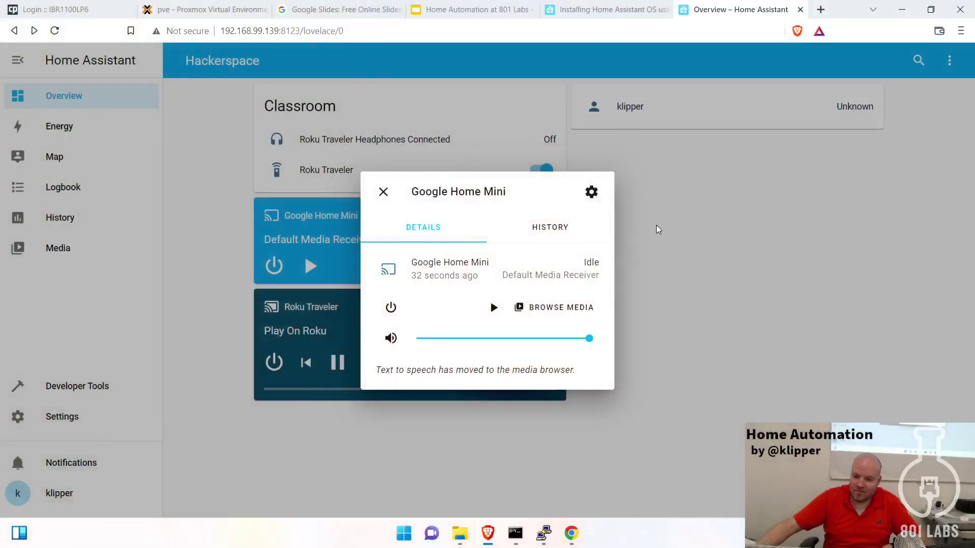
left_click(538, 230)
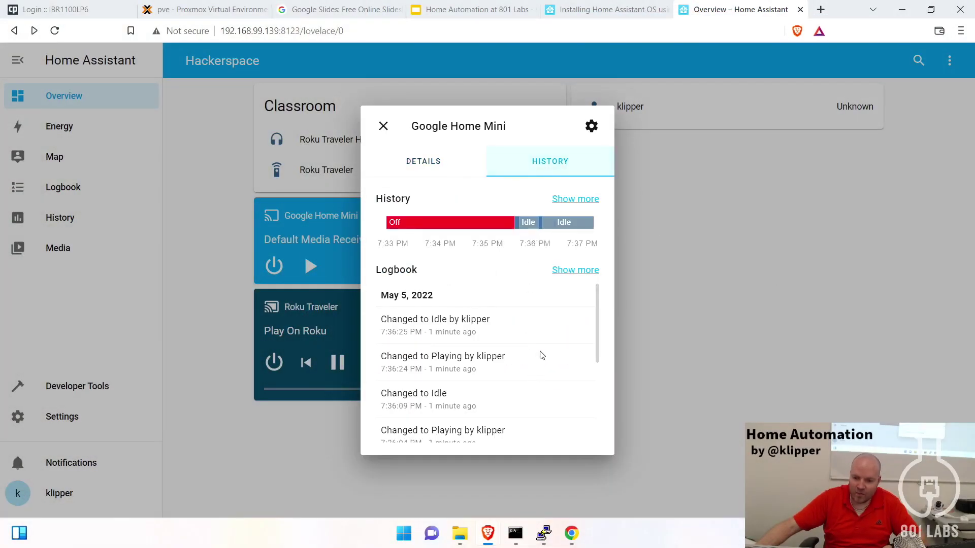
scroll(542, 356, "down", 3)
scroll(538, 360, "up", 2)
scroll(535, 366, "down", 2)
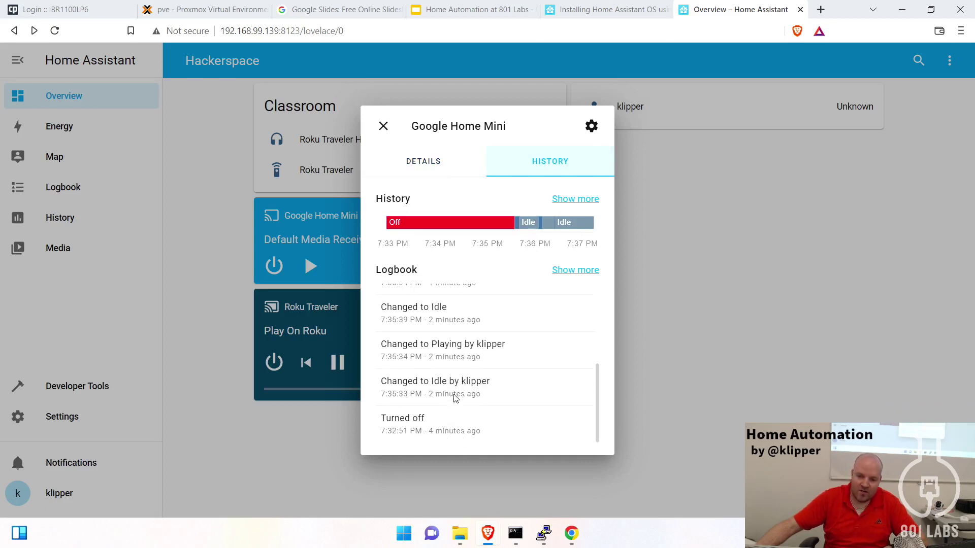
scroll(482, 350, "up", 4)
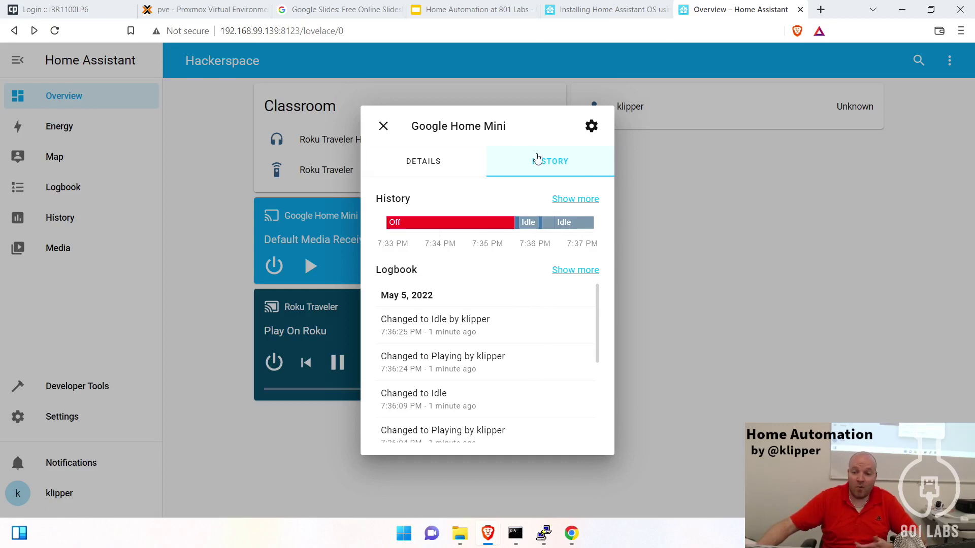
left_click(383, 126)
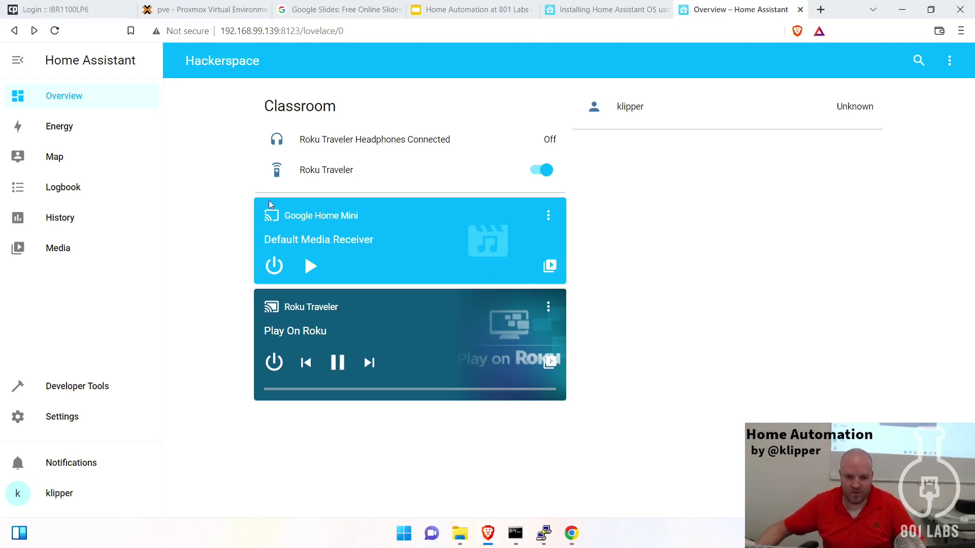
Switch to the Proxmox VE tab showing VM 101 (haos7.6) Summary
left_click(202, 6)
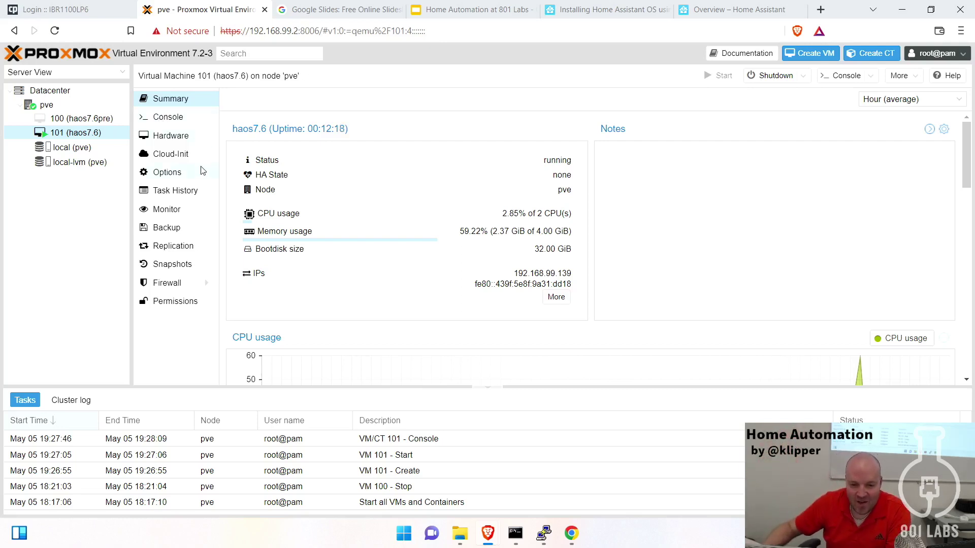
Add USB device 0658:0200 to VM 101's hardware by vendor/device ID
left_click(184, 134)
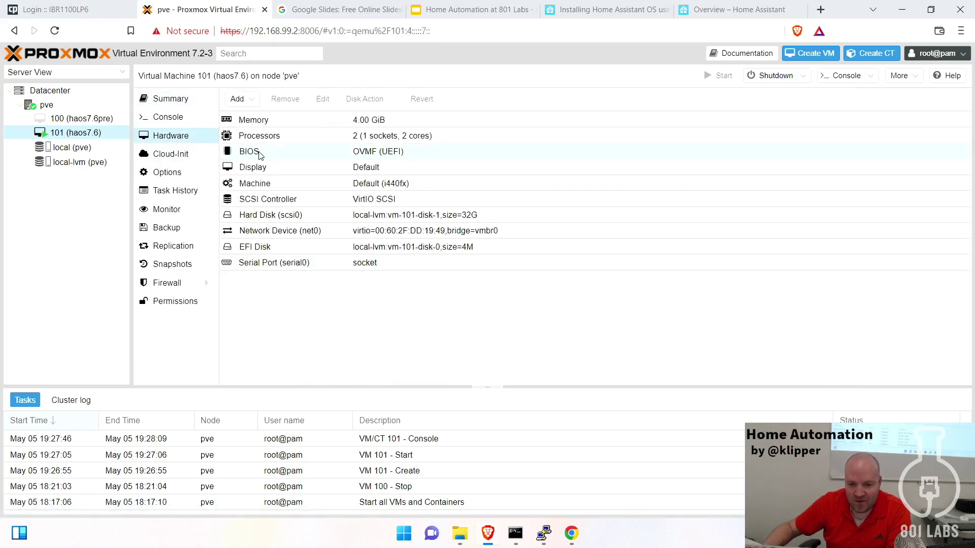
left_click(242, 101)
left_click(274, 192)
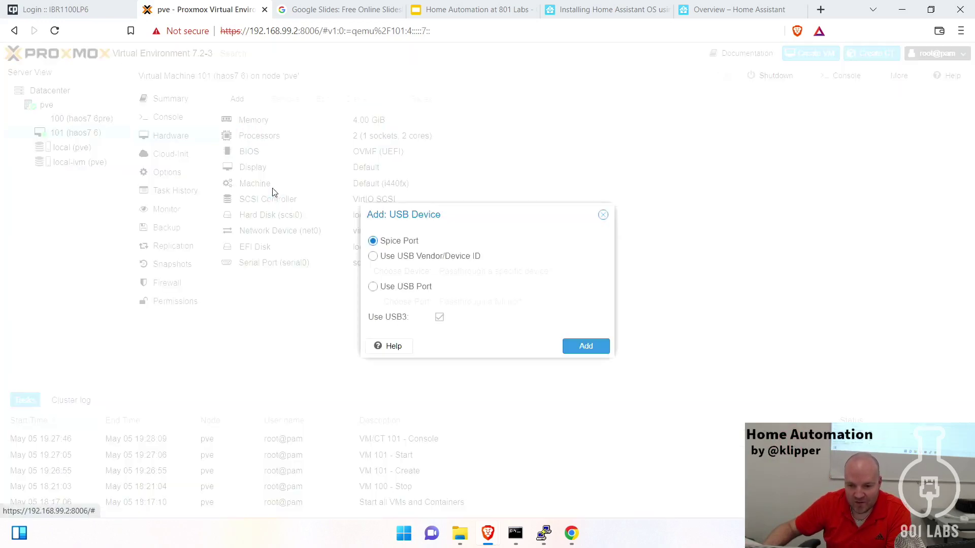
left_click(373, 257)
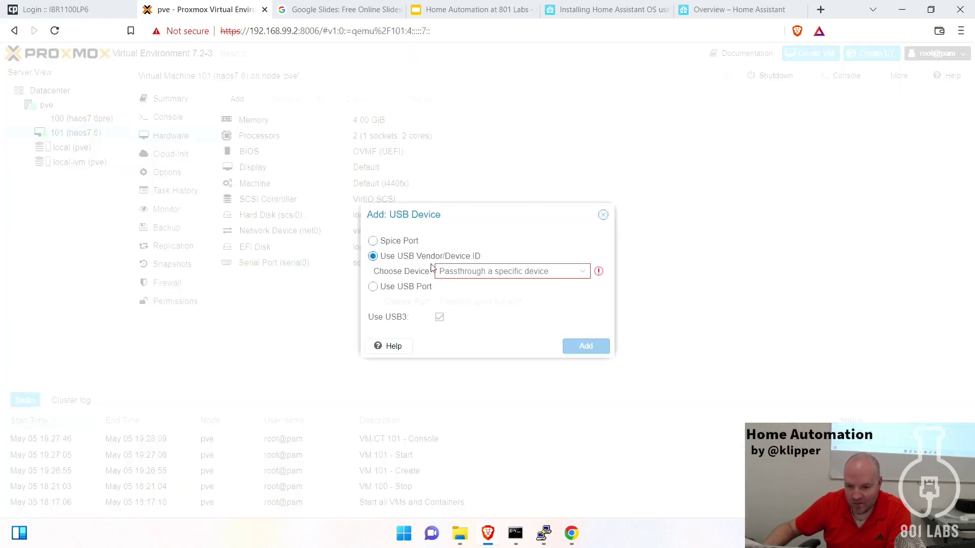
left_click(582, 272)
left_click(485, 307)
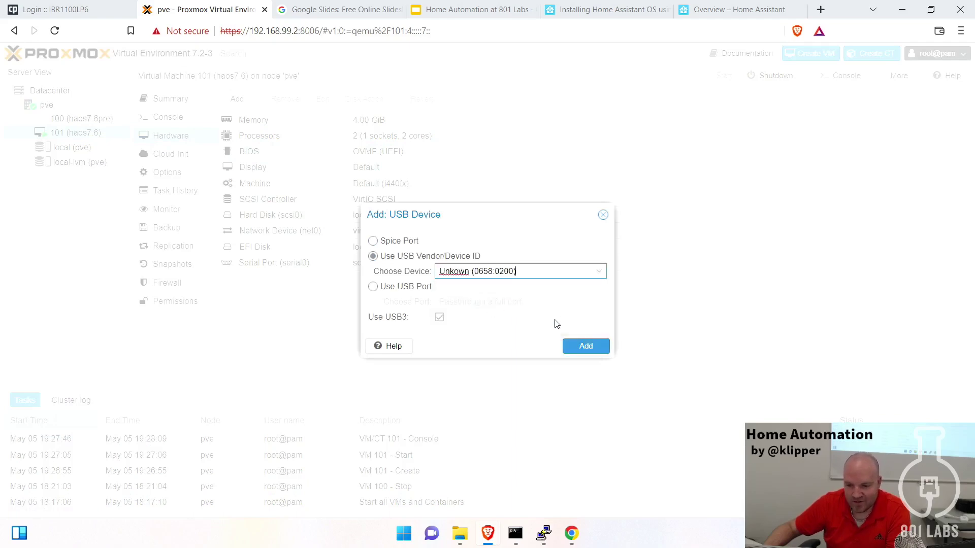
left_click(584, 345)
Add USB device 8087:0a2a the same way, then return to Home Assistant
left_click(237, 99)
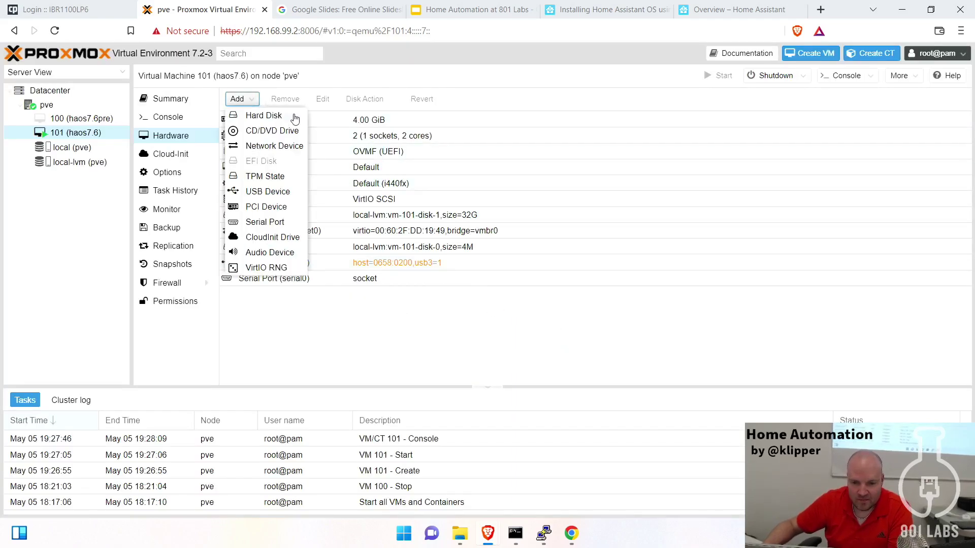
left_click(282, 192)
left_click(405, 256)
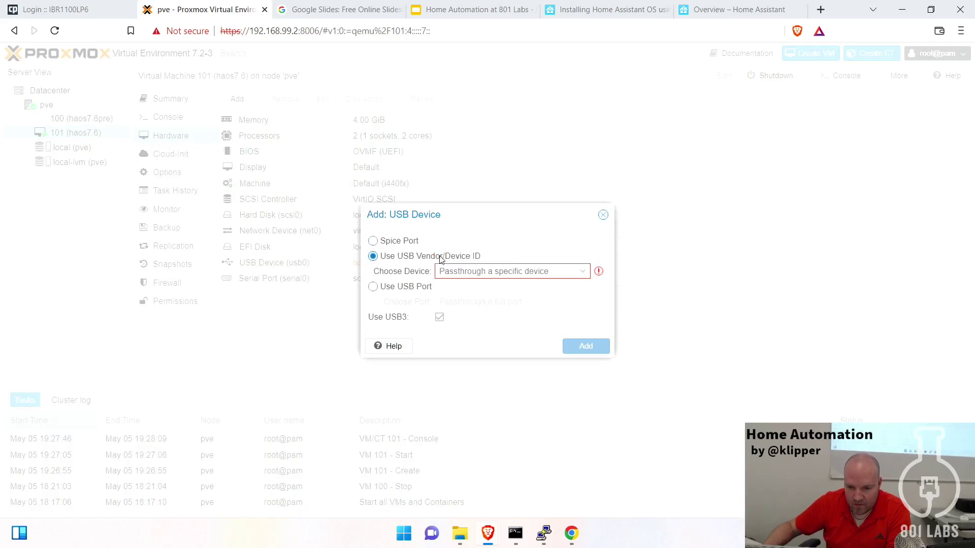
left_click(583, 273)
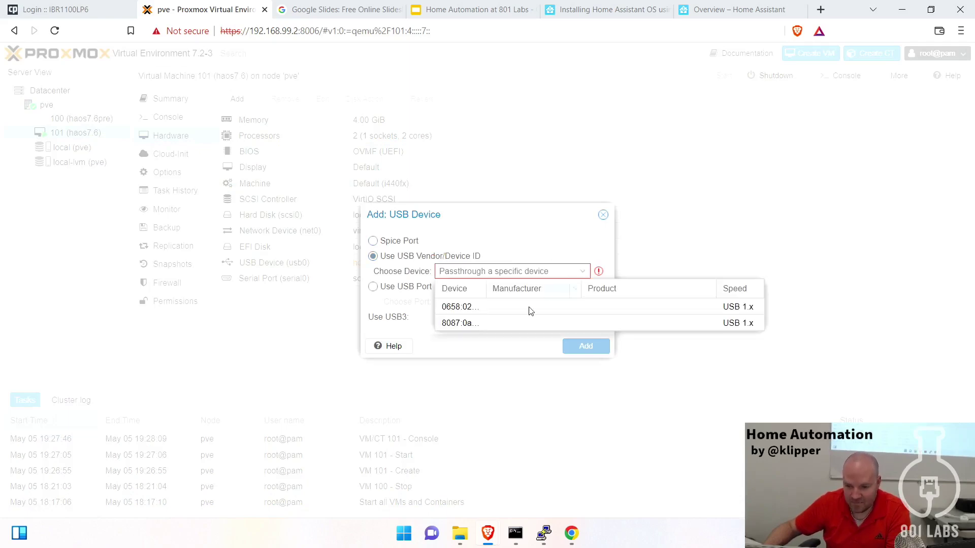
left_click(495, 323)
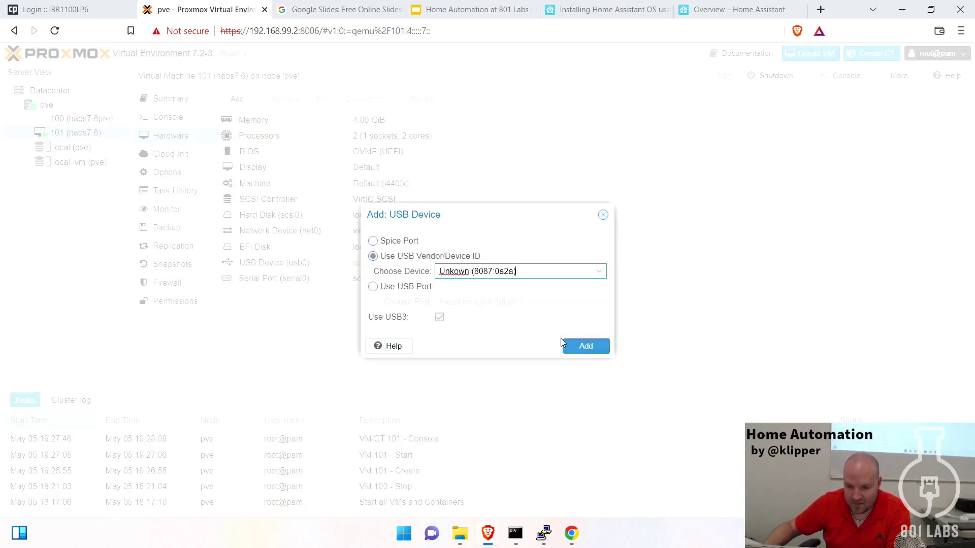
left_click(586, 347)
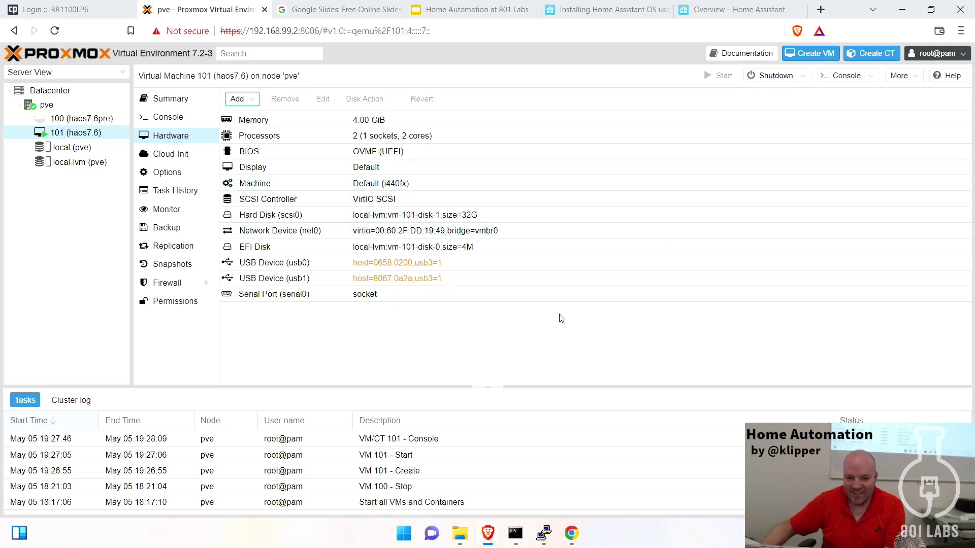
left_click(468, 343)
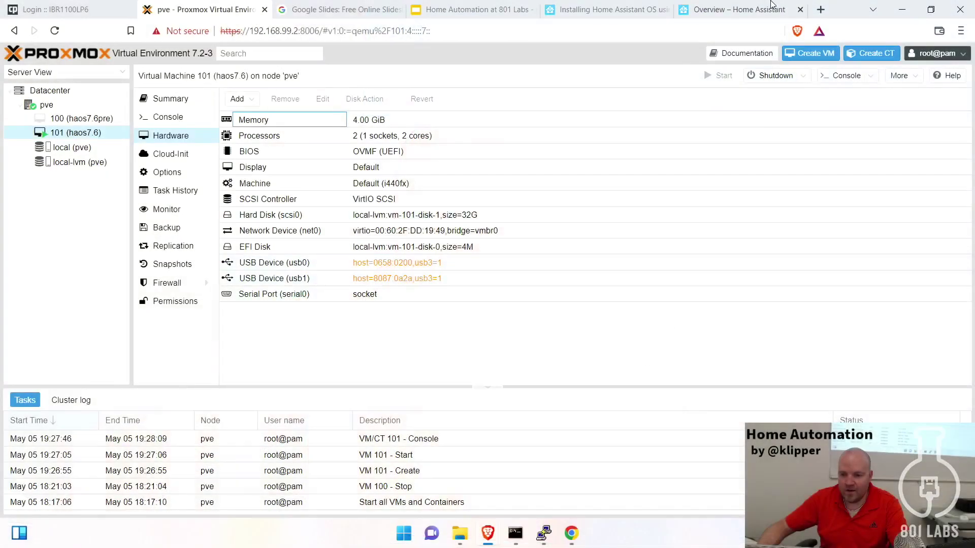
left_click(742, 5)
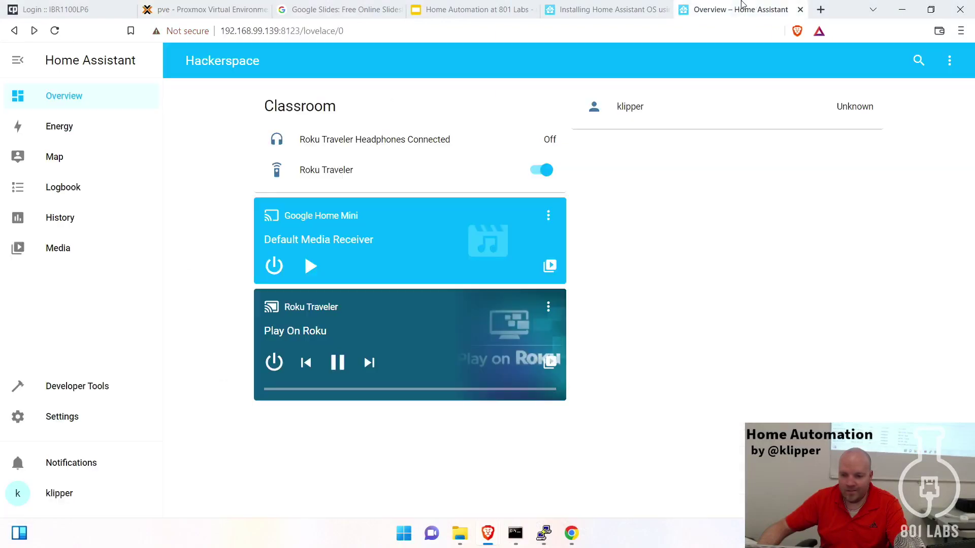
Reboot the host from Settings > System > Hardware and confirm the reboot
left_click(69, 426)
scroll(528, 406, "down", 2)
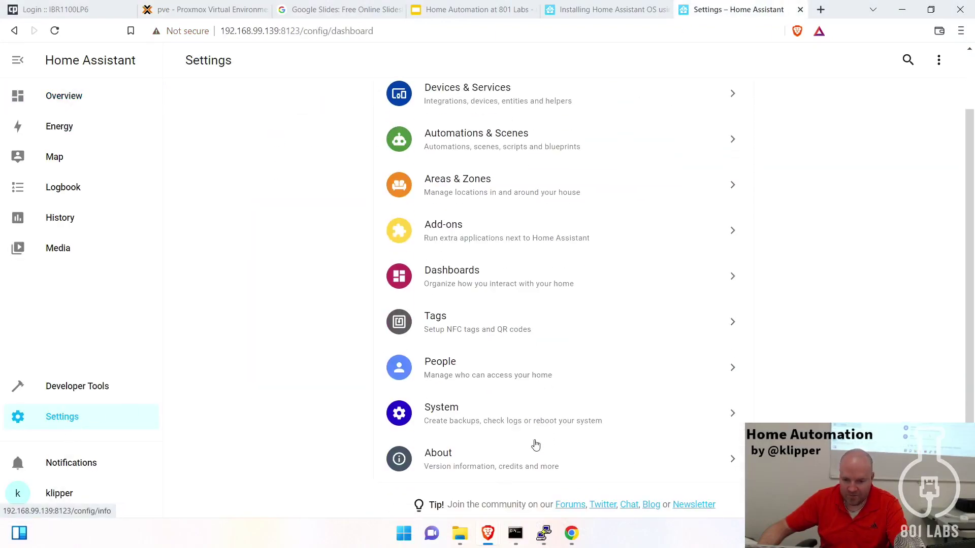
left_click(535, 433)
left_click(565, 433)
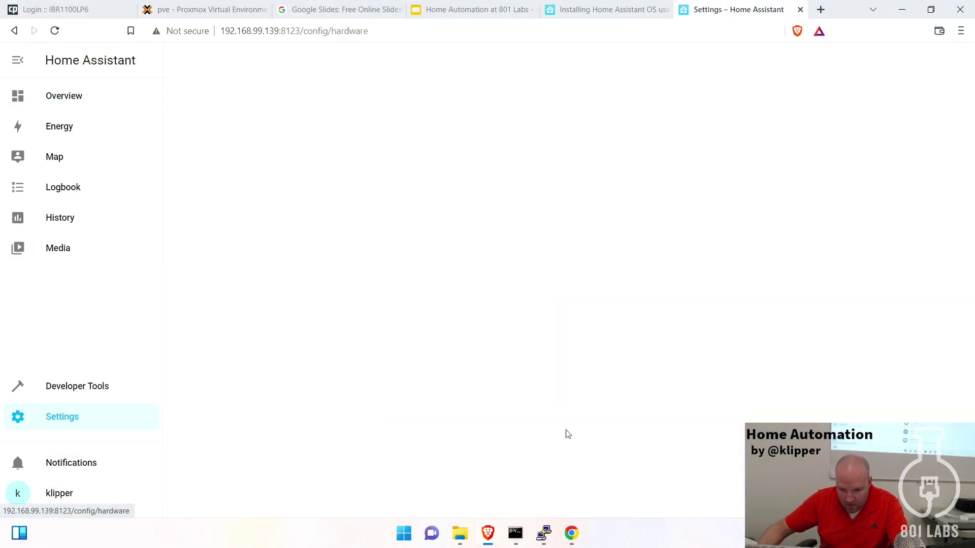
left_click(401, 176)
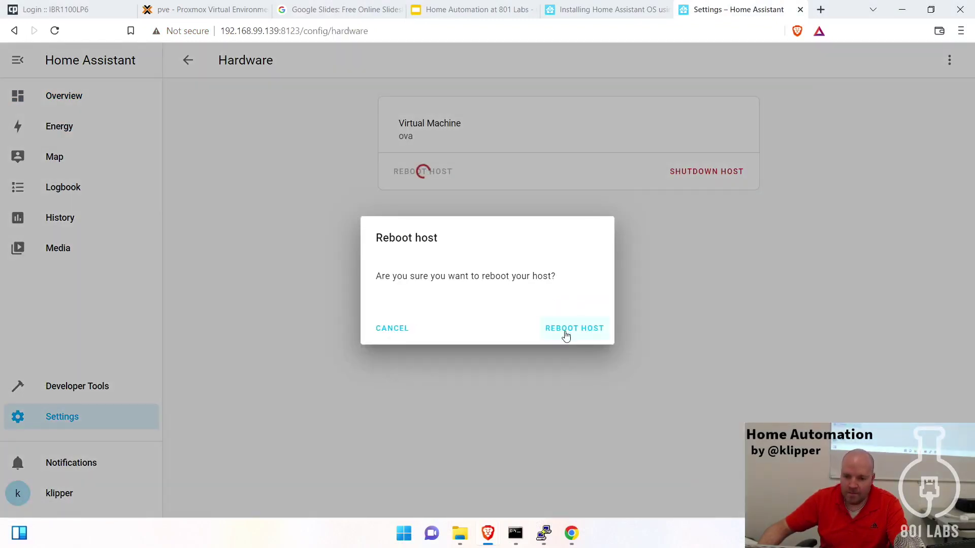
left_click(571, 327)
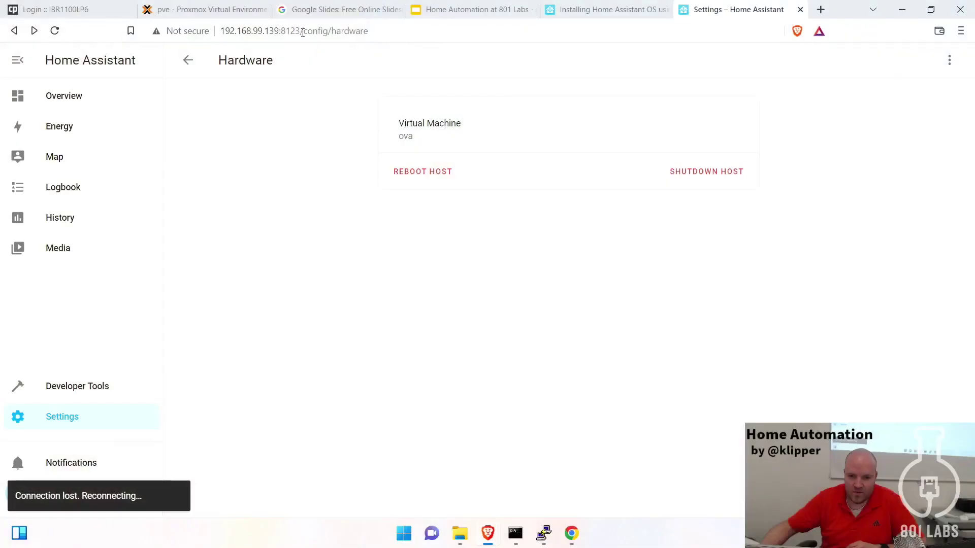
Trim the address to the base 192.168.99.139:8123 and load it
left_click_drag(301, 30, 484, 29)
key("BackSpace")
key("Return")
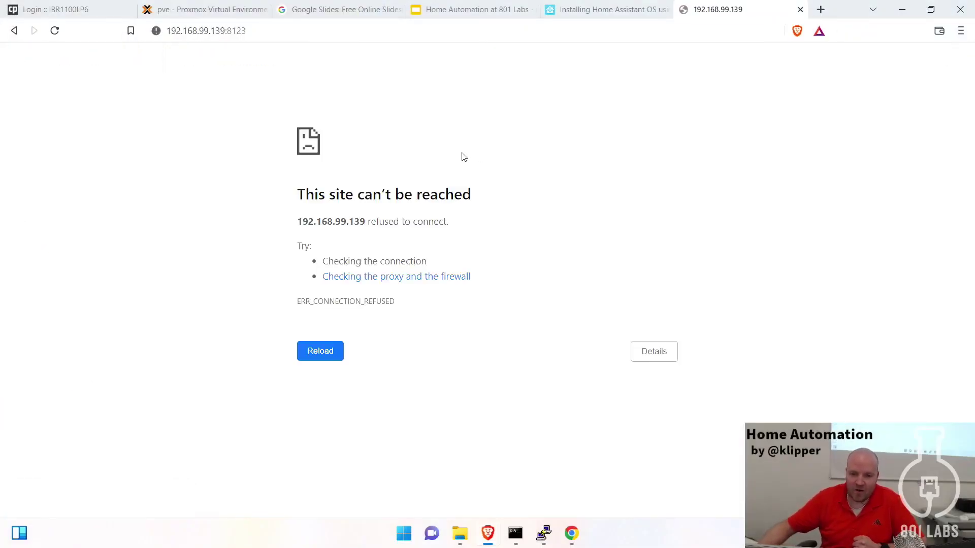
left_click(314, 34)
left_click(313, 34)
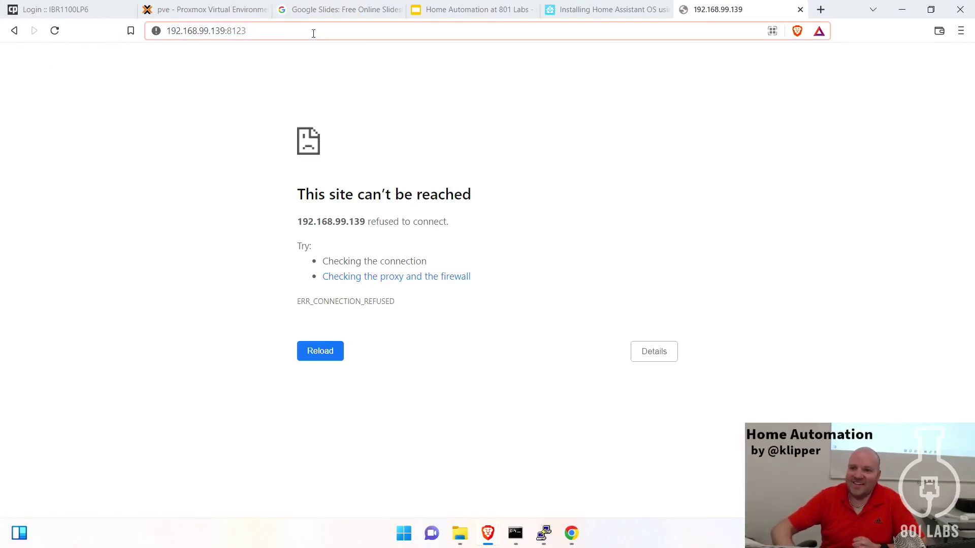
key("Home")
type("http")
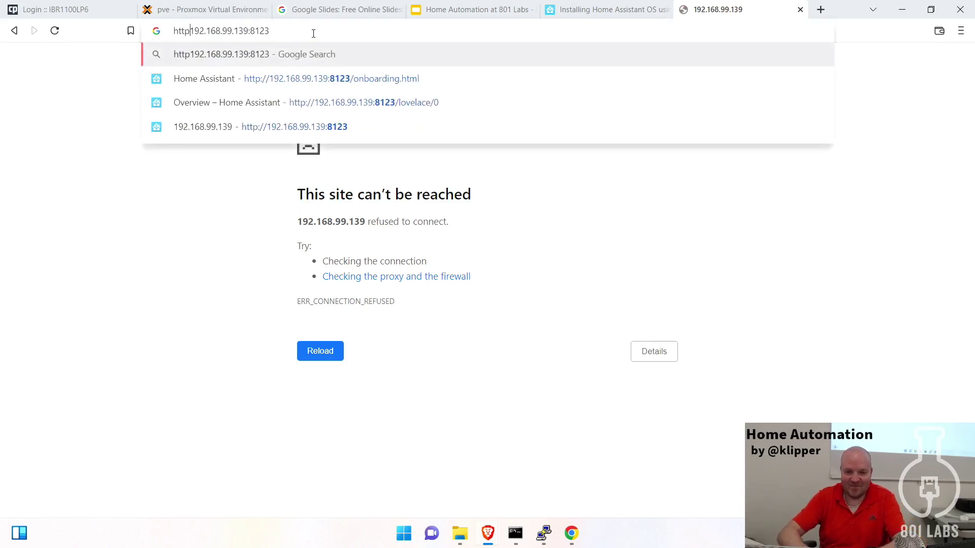
type("://")
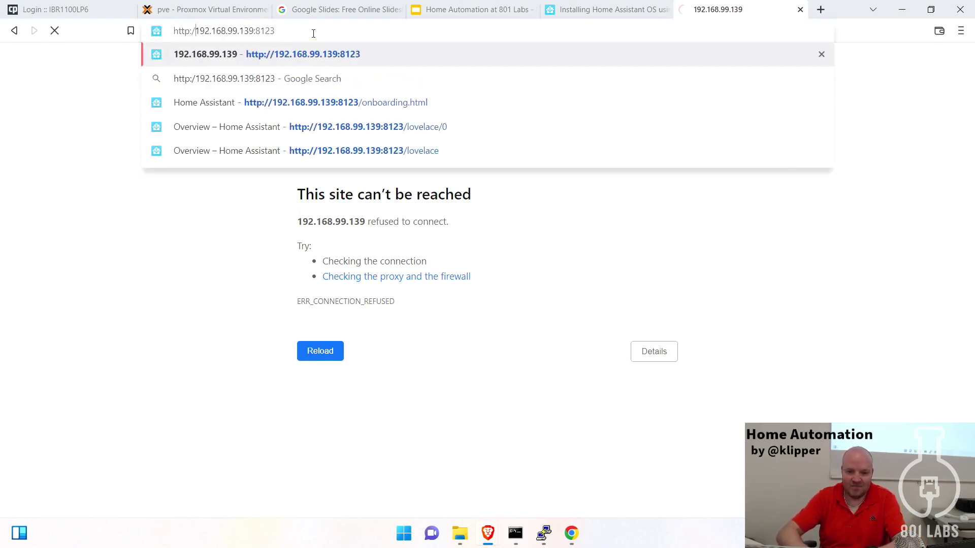
key("Return")
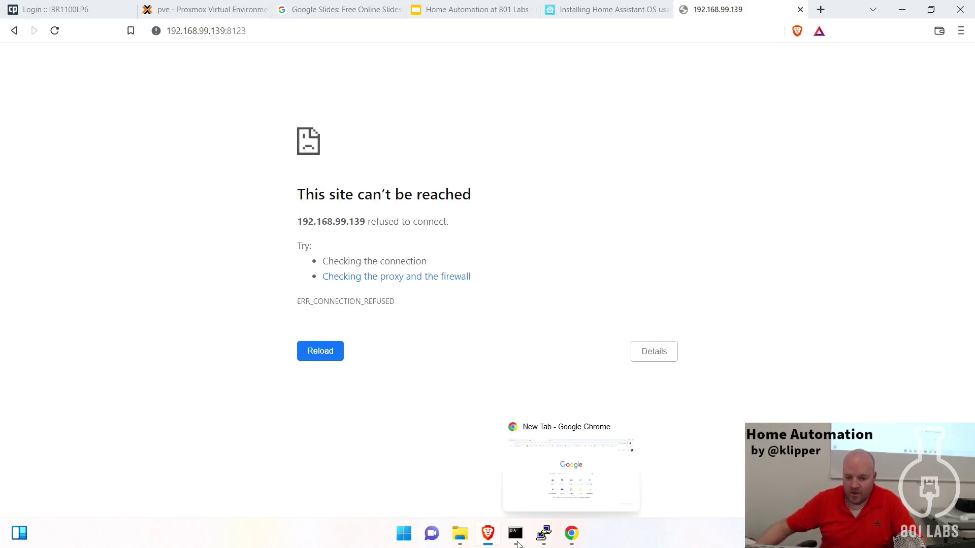
mouse_move(486, 538)
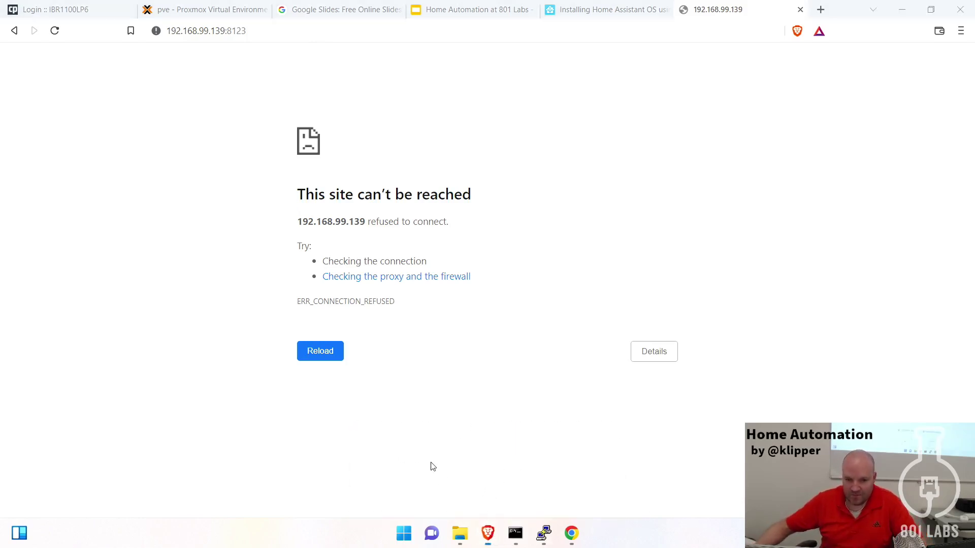
left_click(450, 482)
Check VM 101's serial console in Proxmox VE, close it, and return to the HAOS install guide
left_click(176, 9)
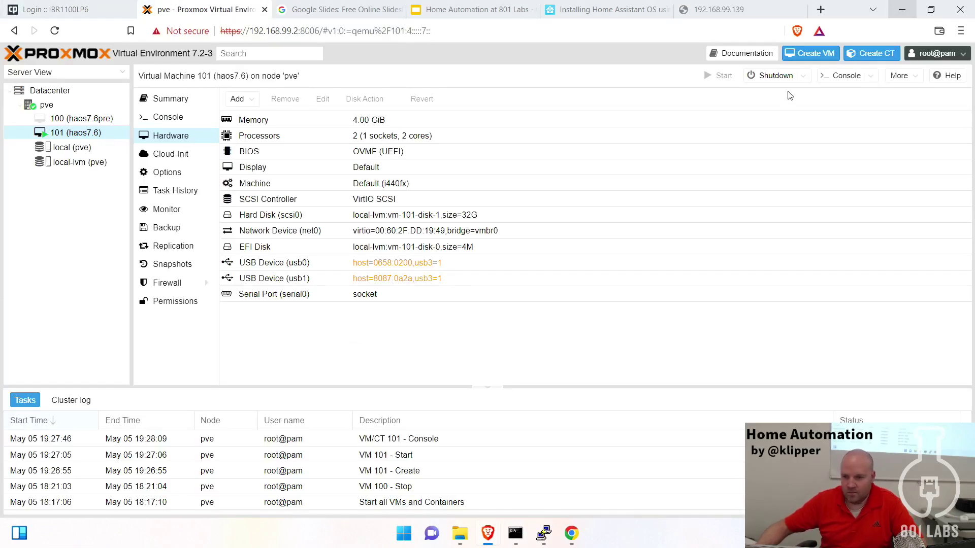
left_click(830, 78)
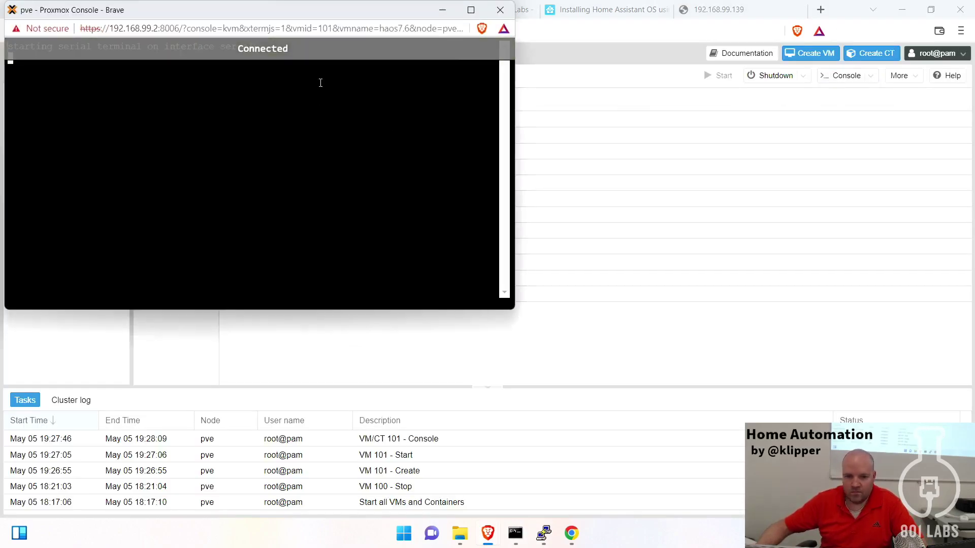
left_click_drag(345, 16, 387, 51)
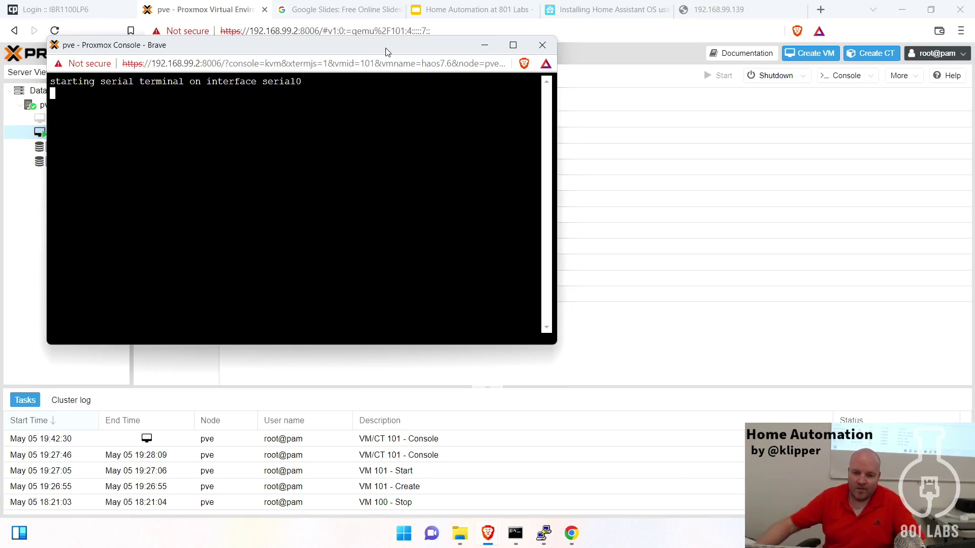
left_click(541, 45)
left_click(597, 8)
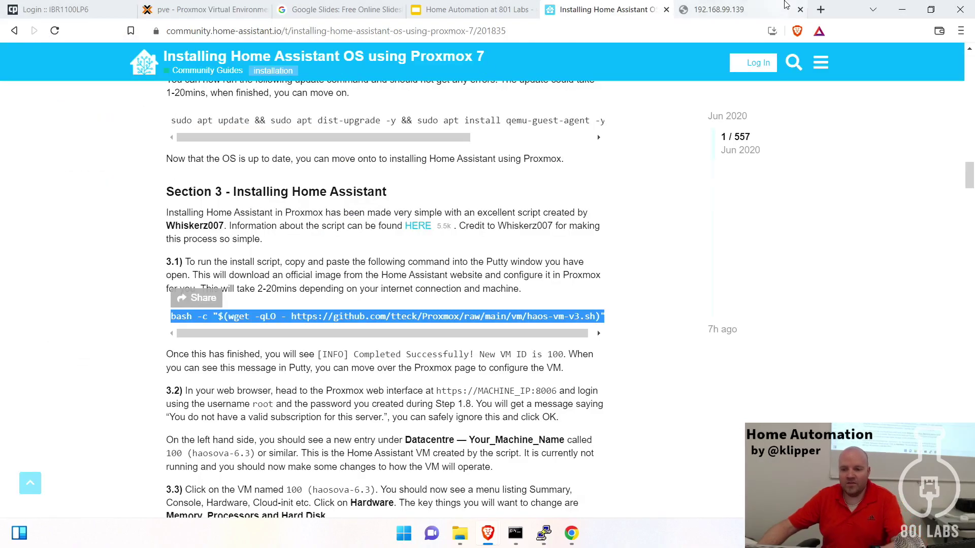
Search the web for 'home assistant z-wave' and open the Z-Wave JS integration docs
left_click(819, 9)
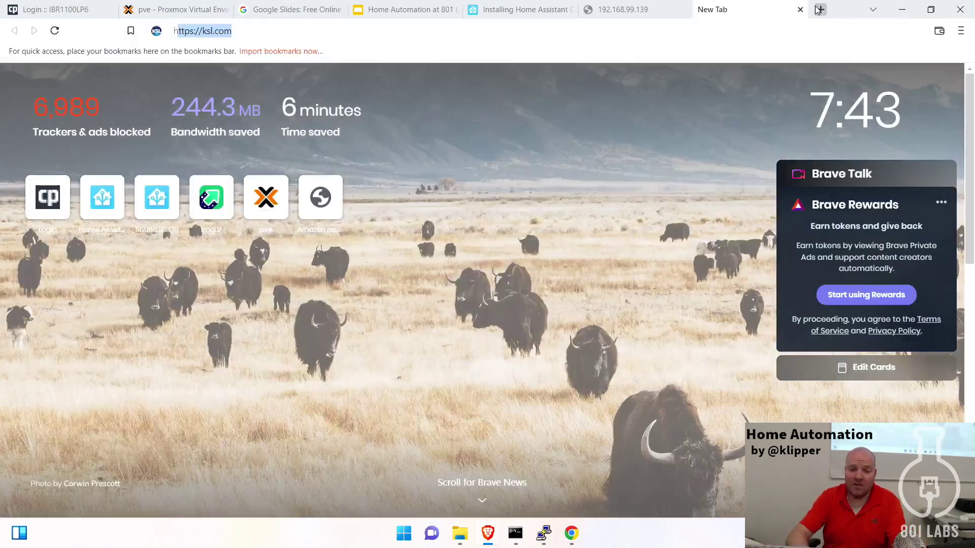
type("home assistanct z-wave")
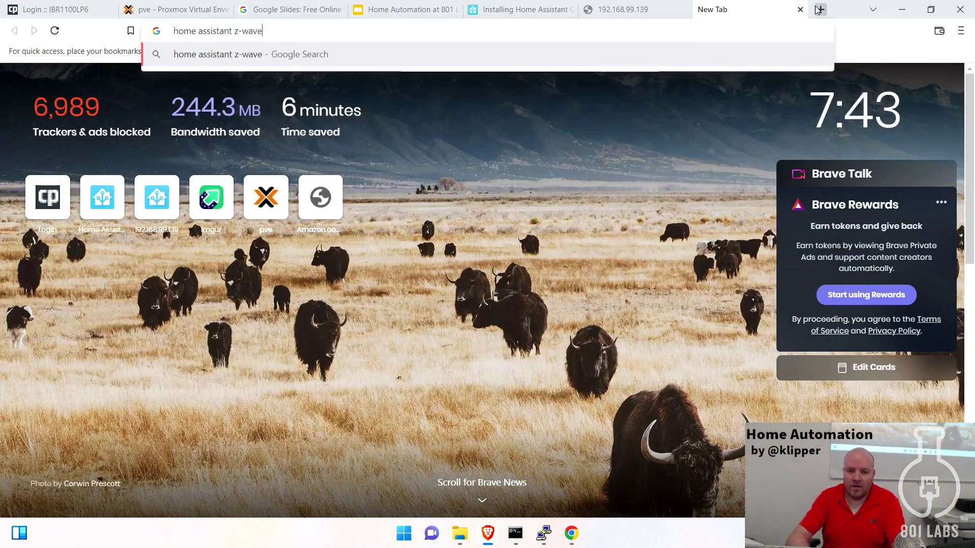
key("Return")
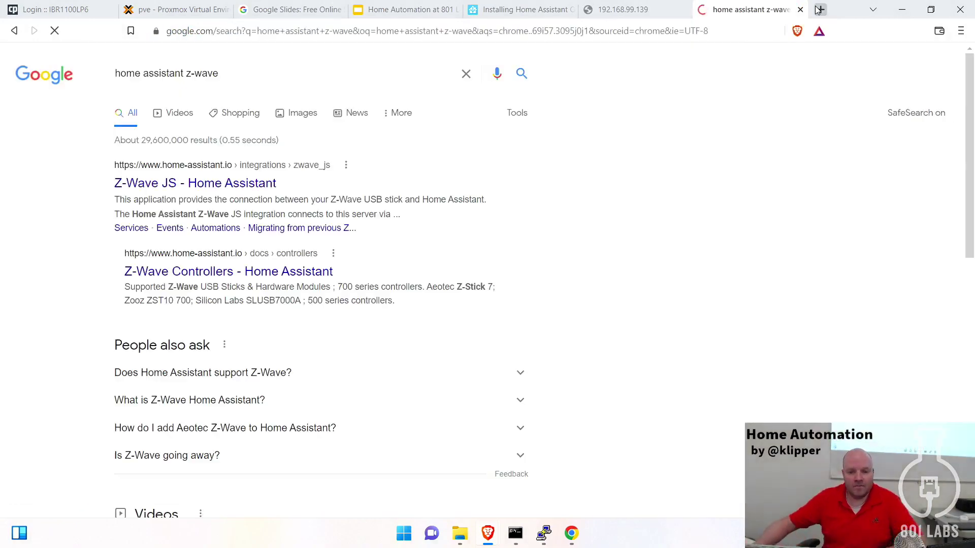
left_click(199, 185)
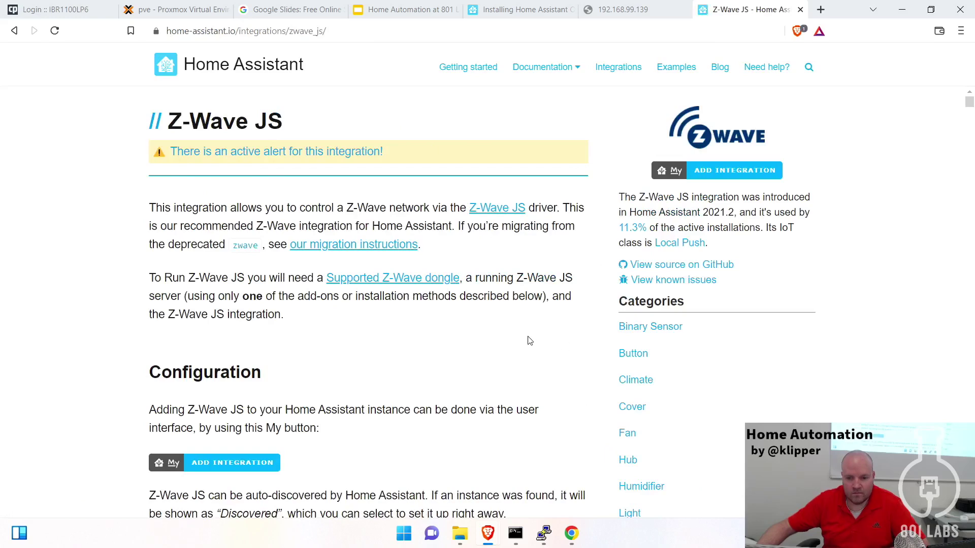
scroll(527, 340, "down", 3)
scroll(526, 341, "up", 3)
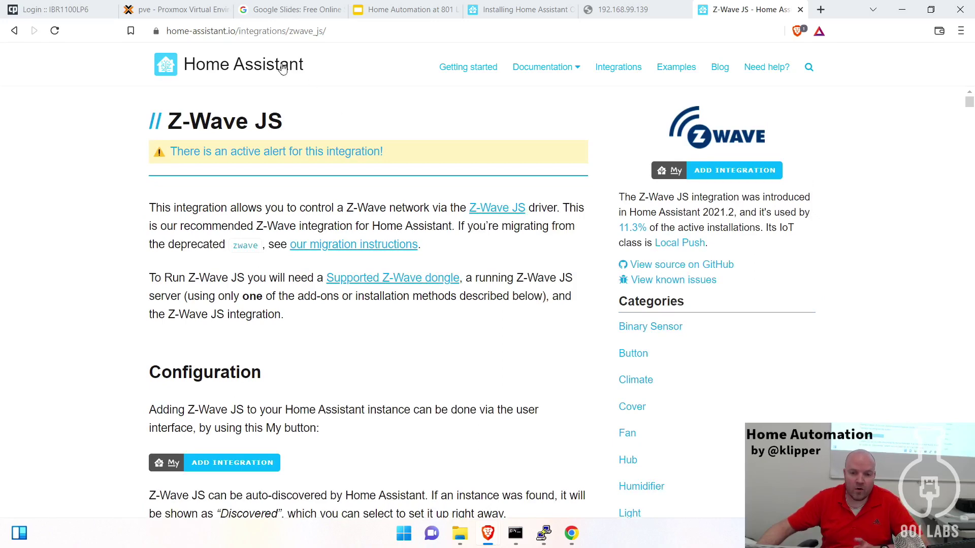
Open the supported Z-Wave controllers list and select the Zooz S2 Stick 700 line
left_click(416, 287)
scroll(486, 305, "down", 4)
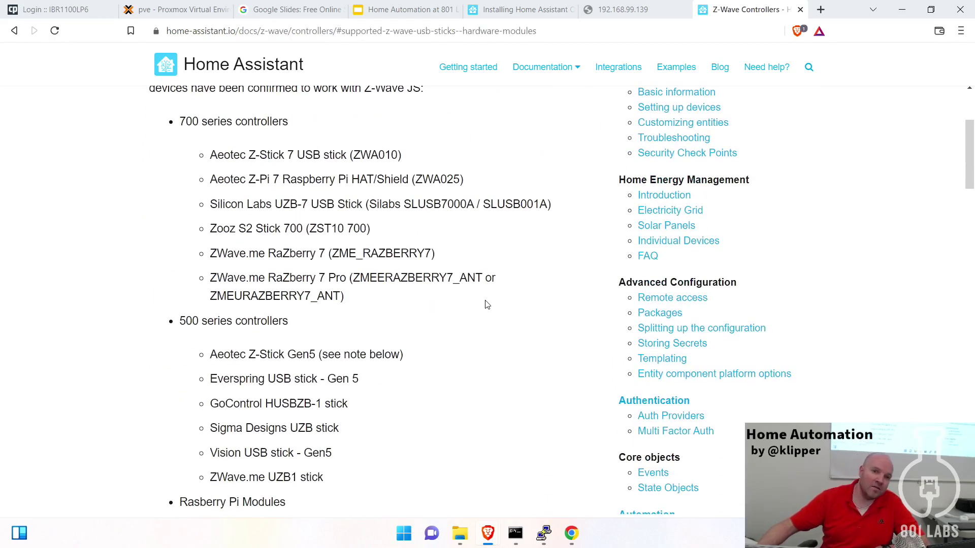
scroll(487, 304, "down", 1)
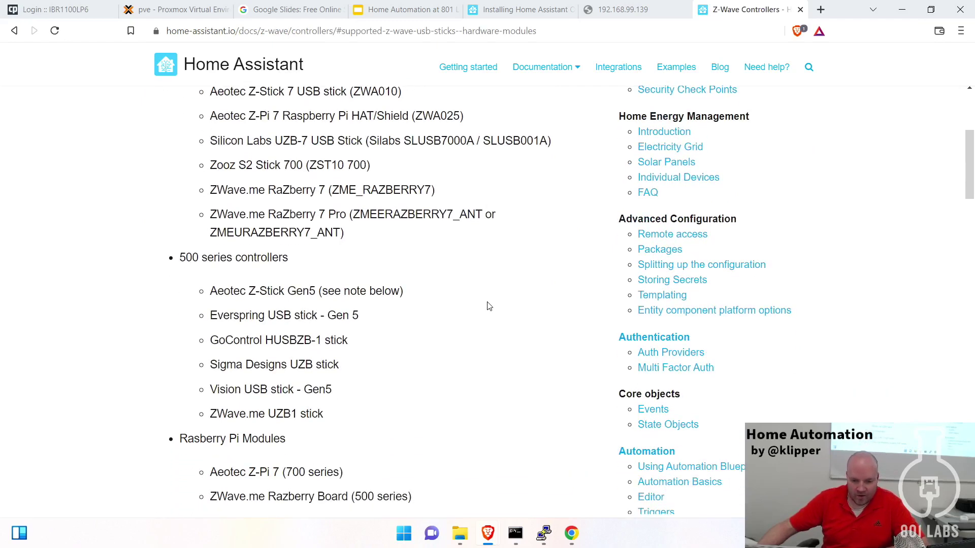
scroll(488, 306, "down", 3)
scroll(488, 306, "up", 3)
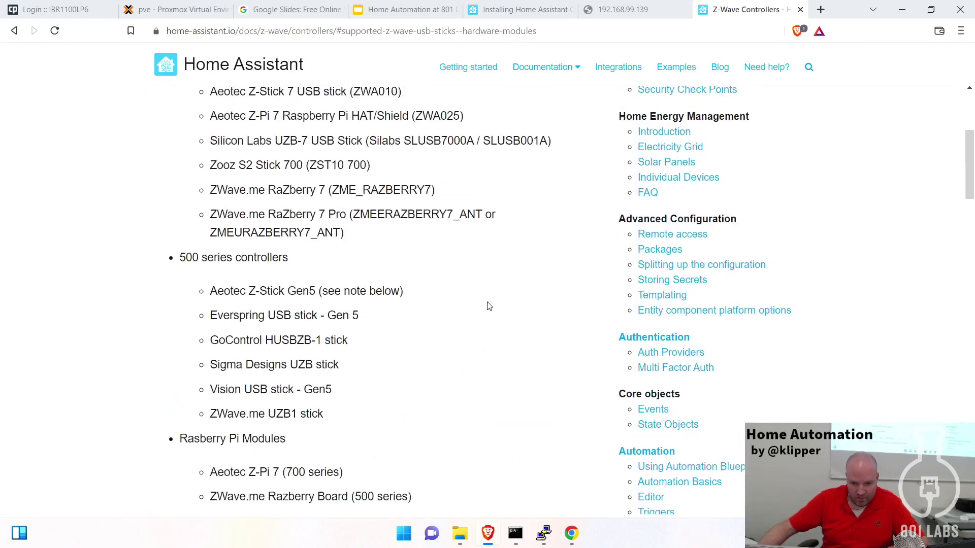
triple_click(263, 167)
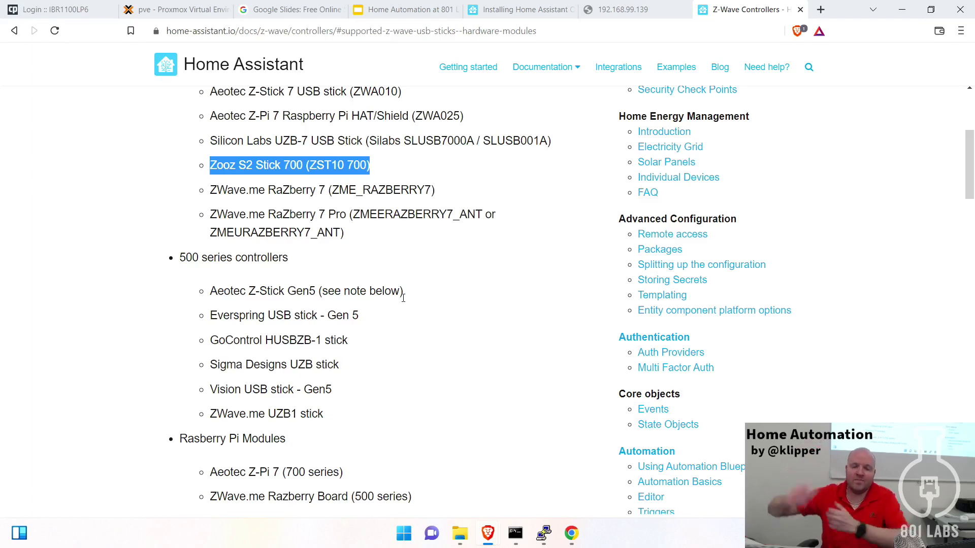
Switch to the 192.168.99.139 tab and reload the :8123 Home Assistant address
left_click(523, 10)
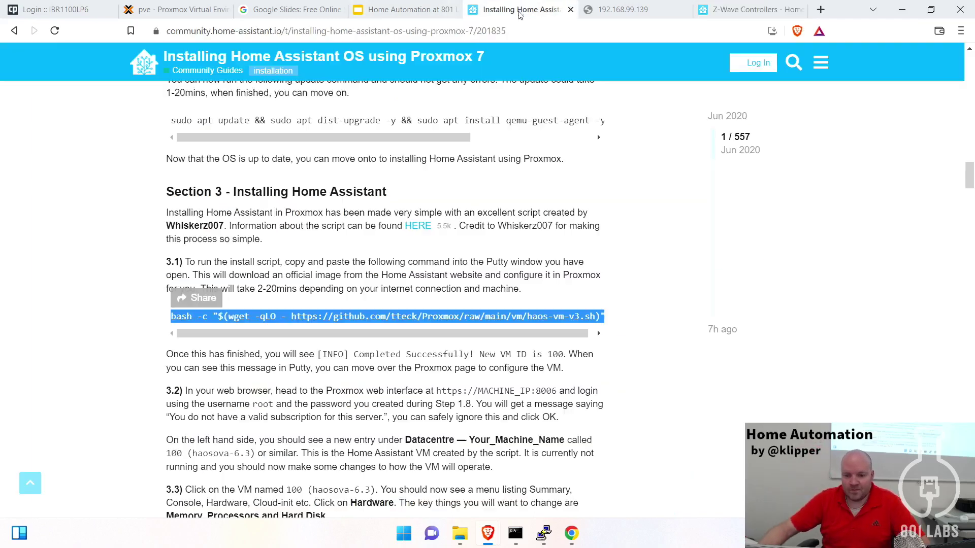
key("ctrl+Tab")
left_click(423, 31)
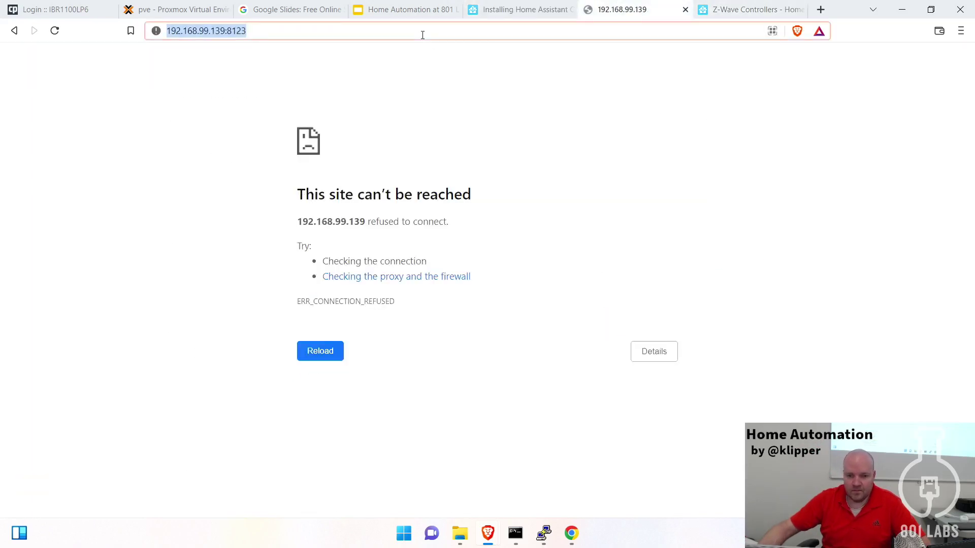
key("Return")
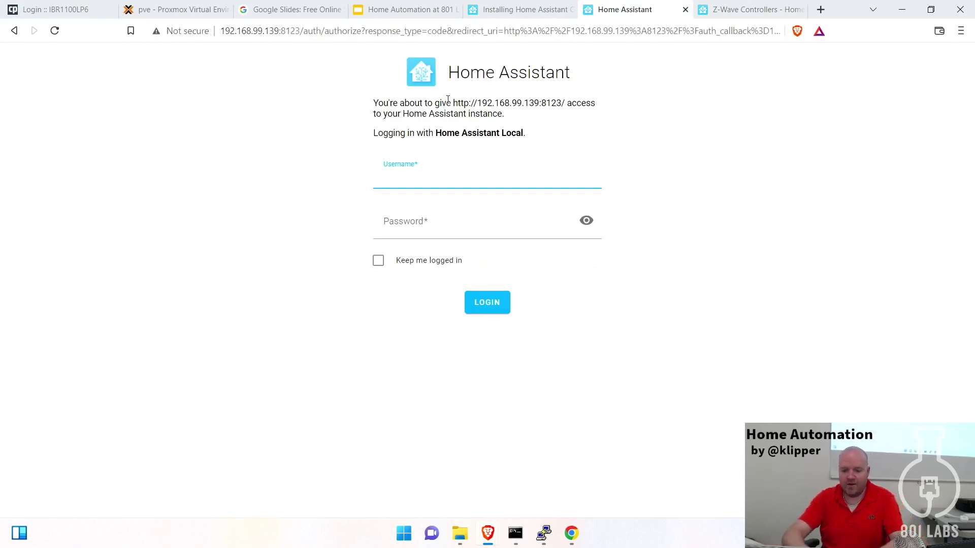
Log in to Home Assistant, retrying with the corrected username after the first attempt fails
key("Tab")
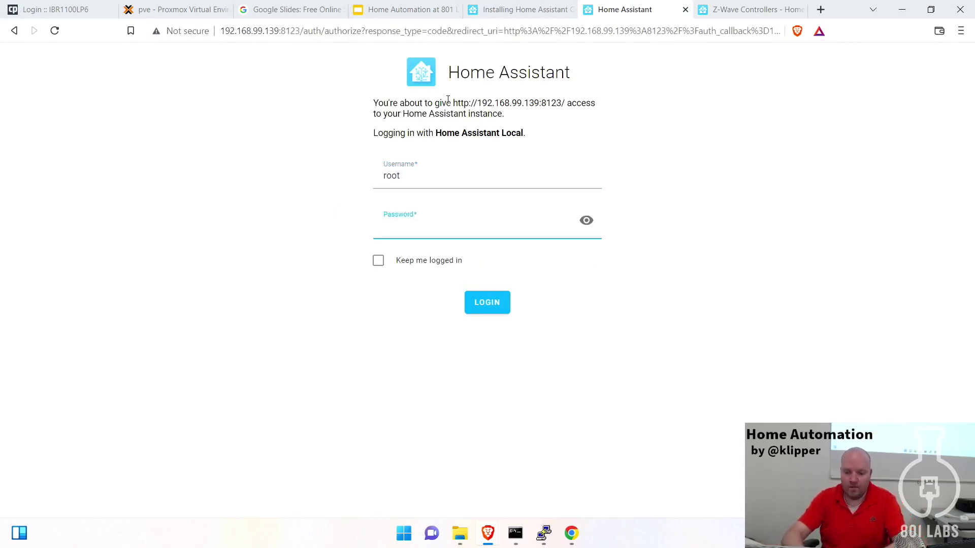
type("•••••••")
key("Return")
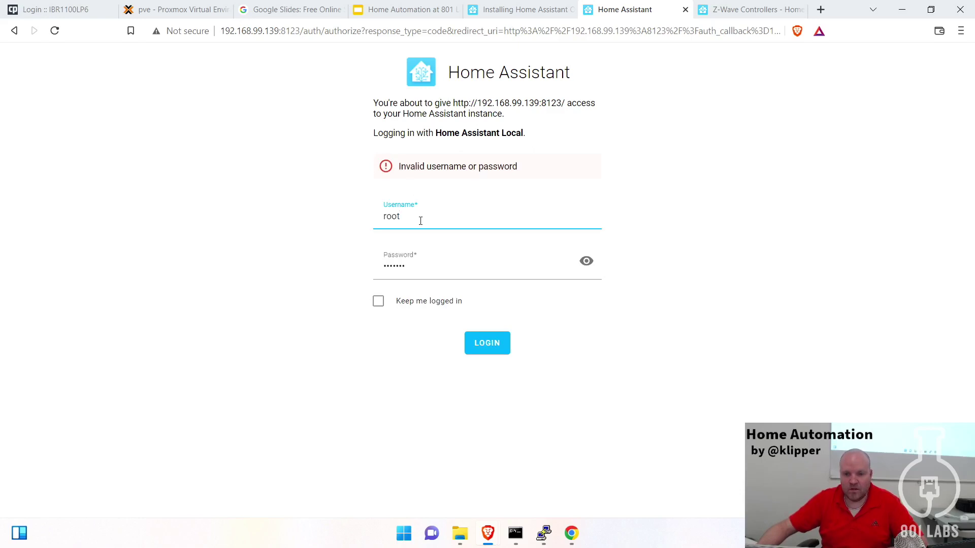
double_click(421, 220)
type("klipper")
key("Return")
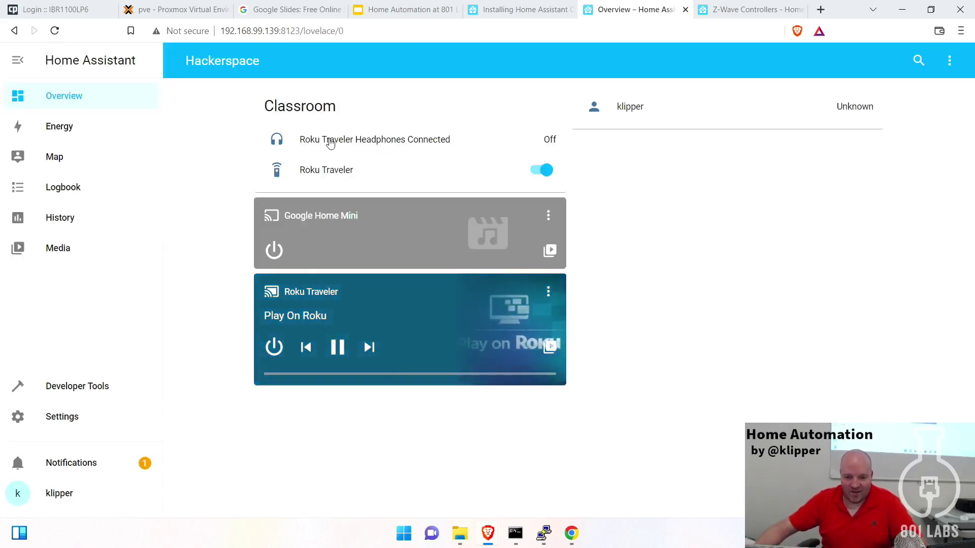
Start a Generic Camera integration from Devices & Services via a 'camera' search, then view the router login
left_click(67, 422)
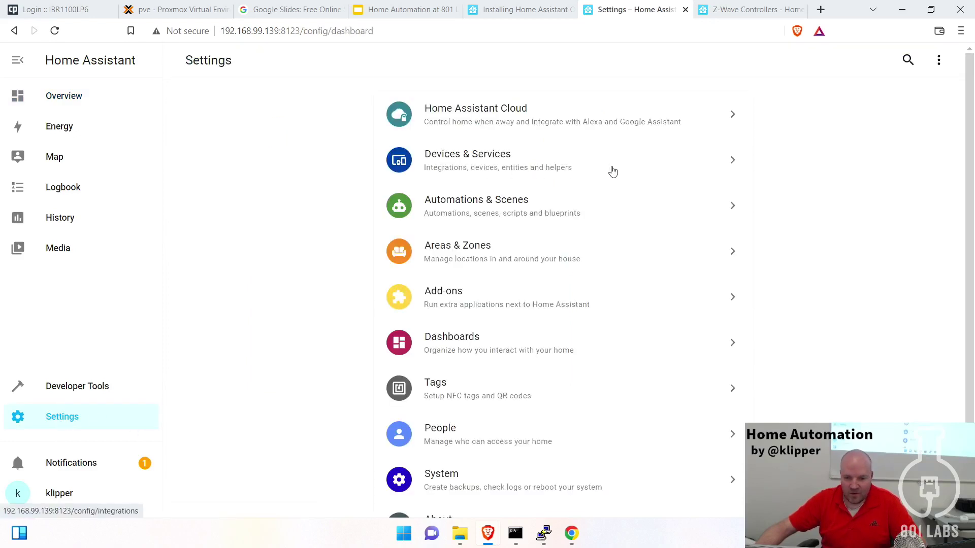
left_click(573, 168)
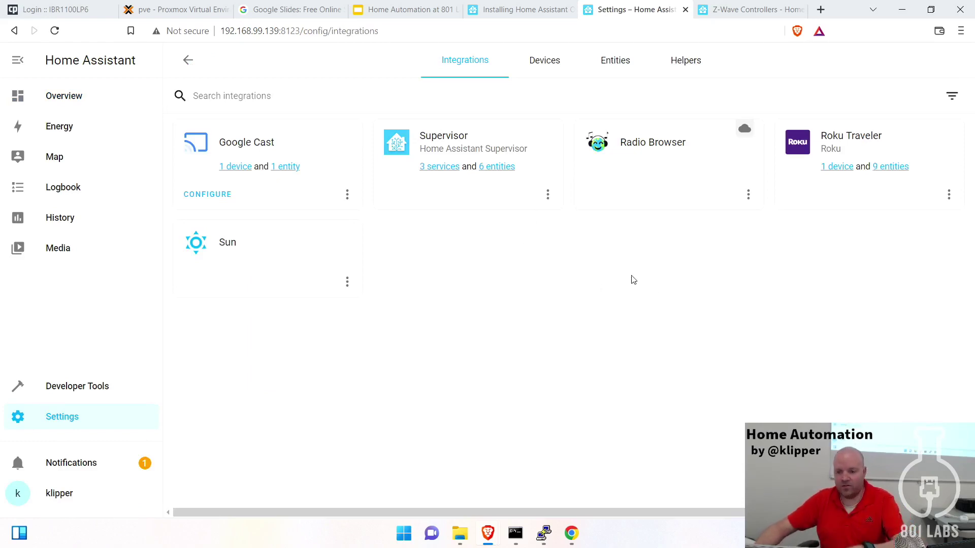
left_click(913, 495)
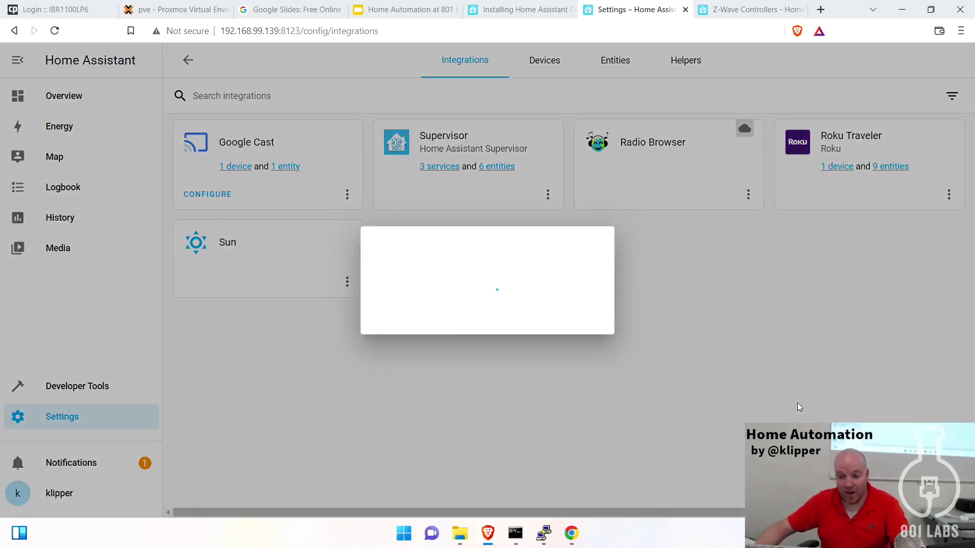
type("camera")
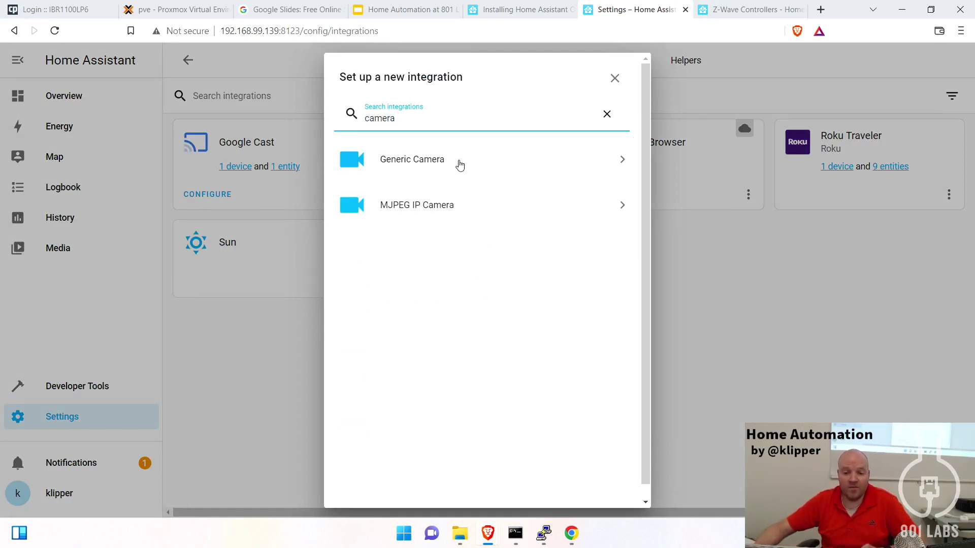
left_click(460, 165)
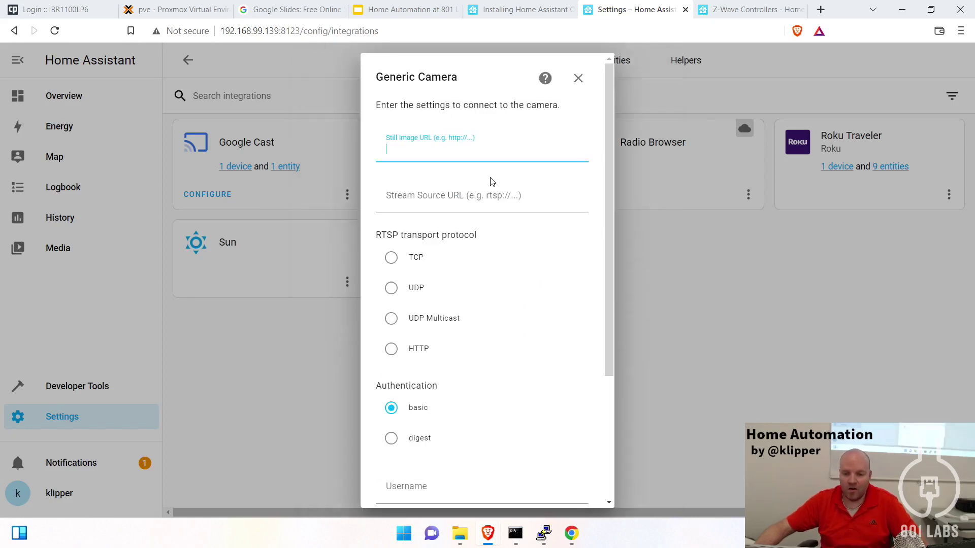
left_click(458, 207)
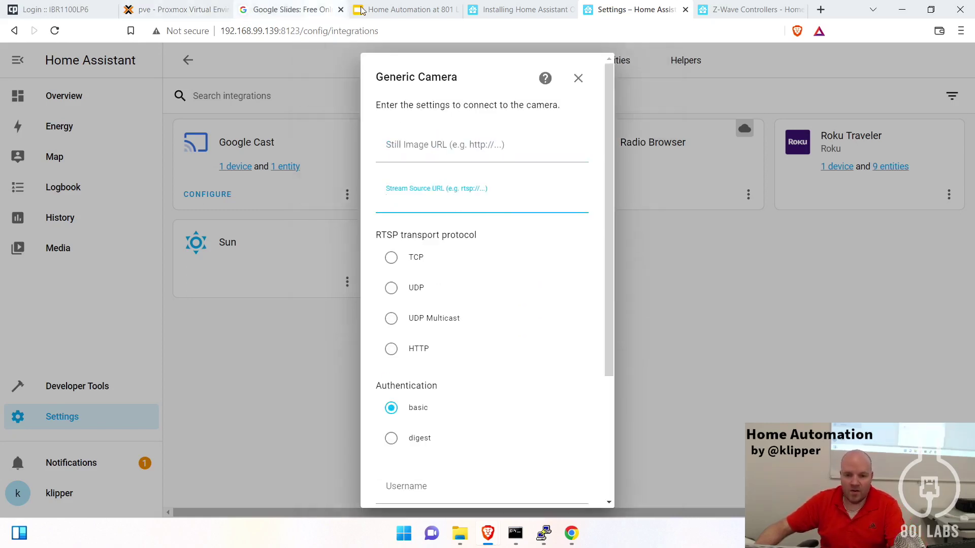
left_click(61, 9)
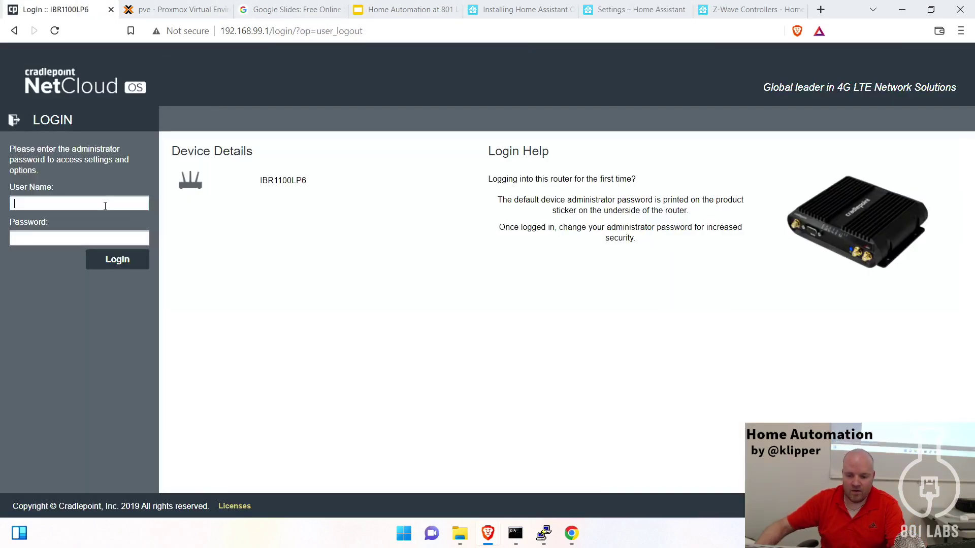
Log in to the IBR1100LP6 router, retrying with the admin username after the incorrect-credentials error
type("root")
key("BackSpace")
key("BackSpace")
key("BackSpace")
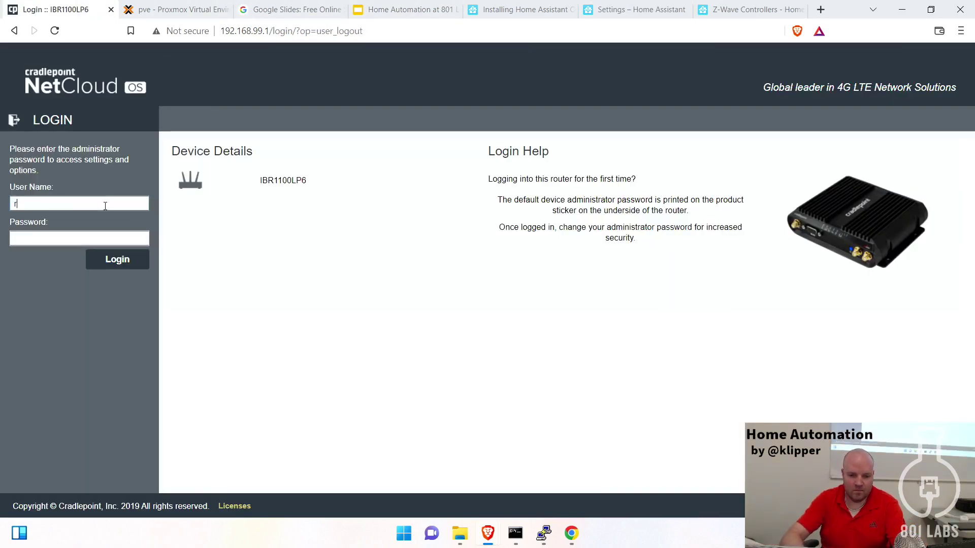
type("oot")
key("Tab")
type("********")
key("Return")
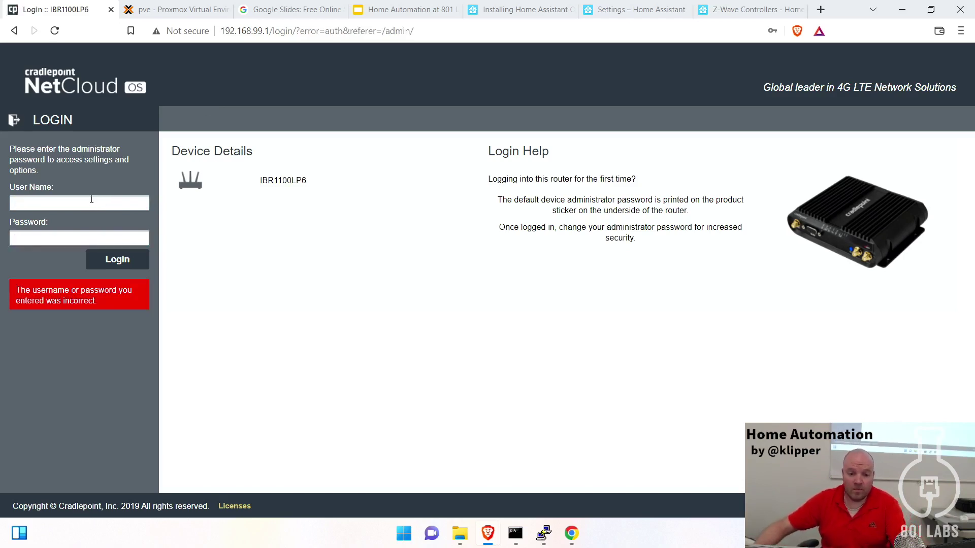
left_click(92, 202)
type("admin")
key("Tab")
type("*****")
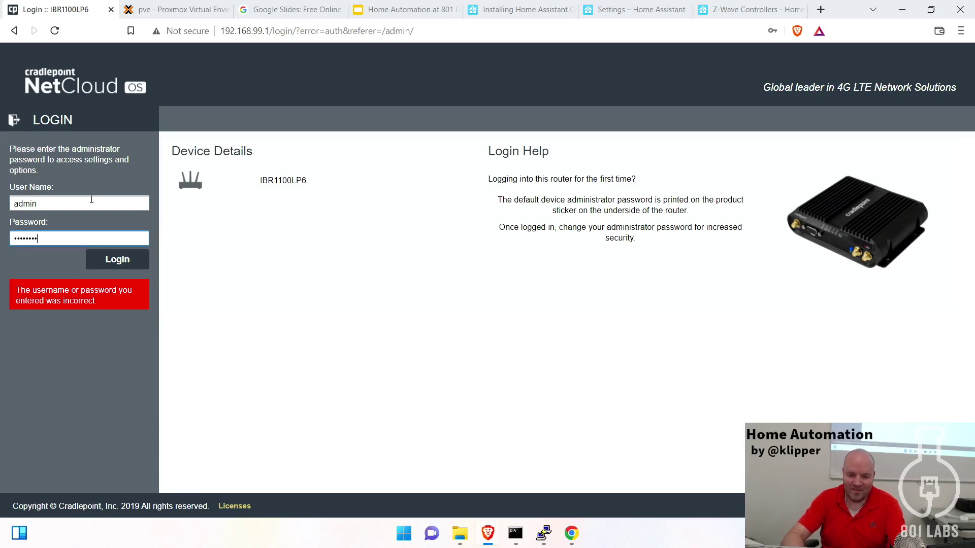
type("***")
key("Return")
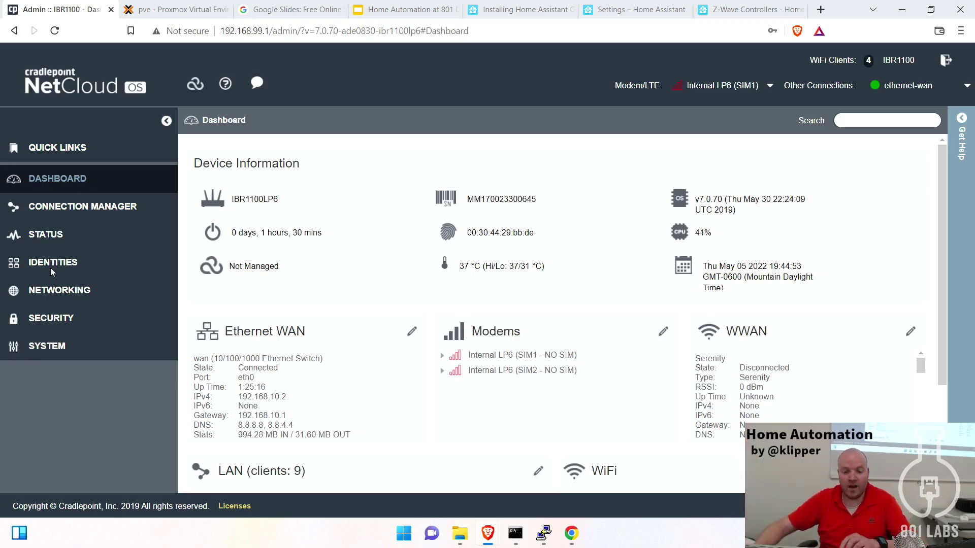
Open the router's DHCP Server page to find IPCAM's lease at 192.168.99.115
left_click(55, 266)
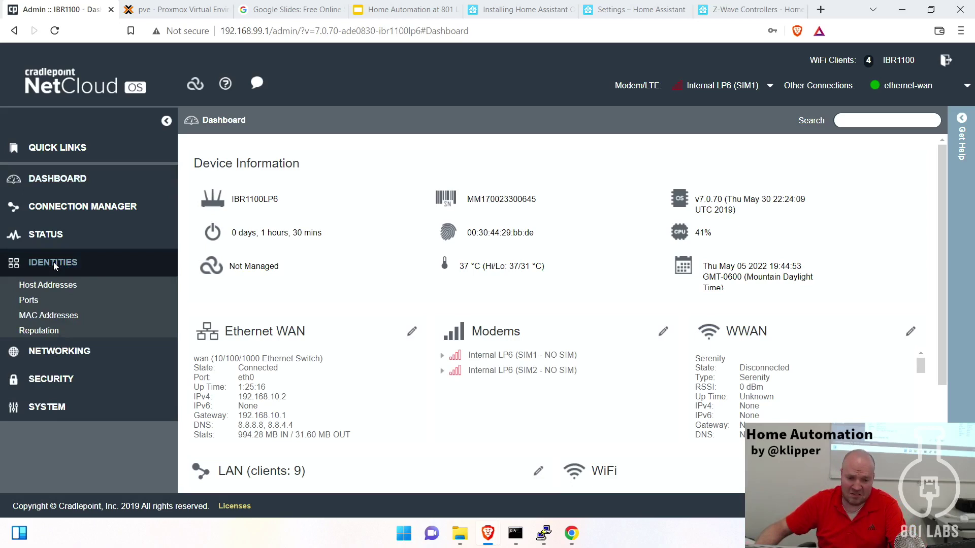
left_click(53, 349)
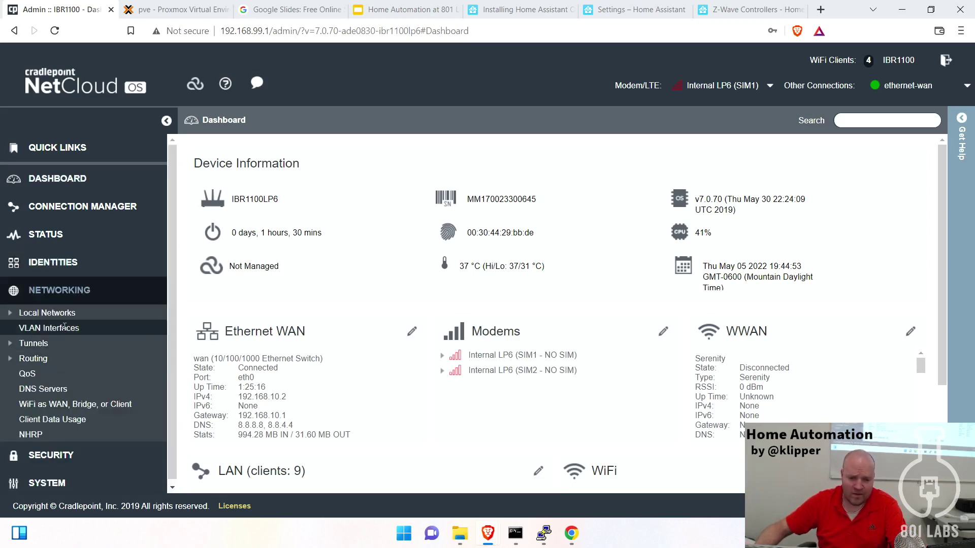
left_click(11, 314)
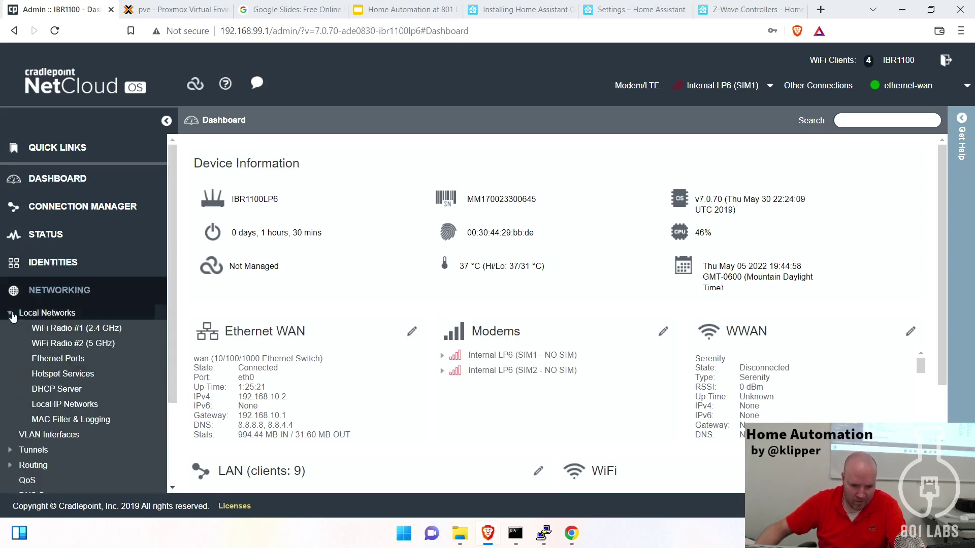
left_click(76, 360)
left_click(82, 390)
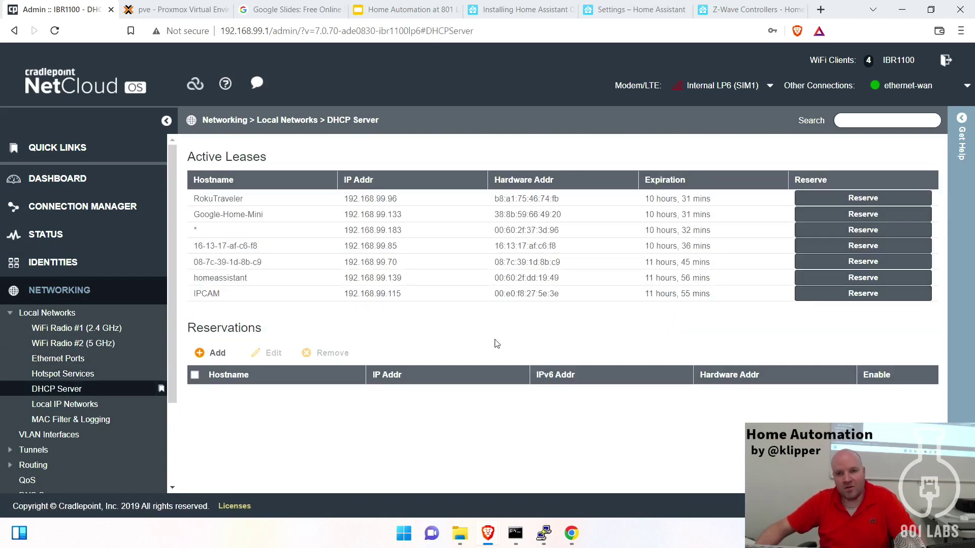
left_click(413, 538)
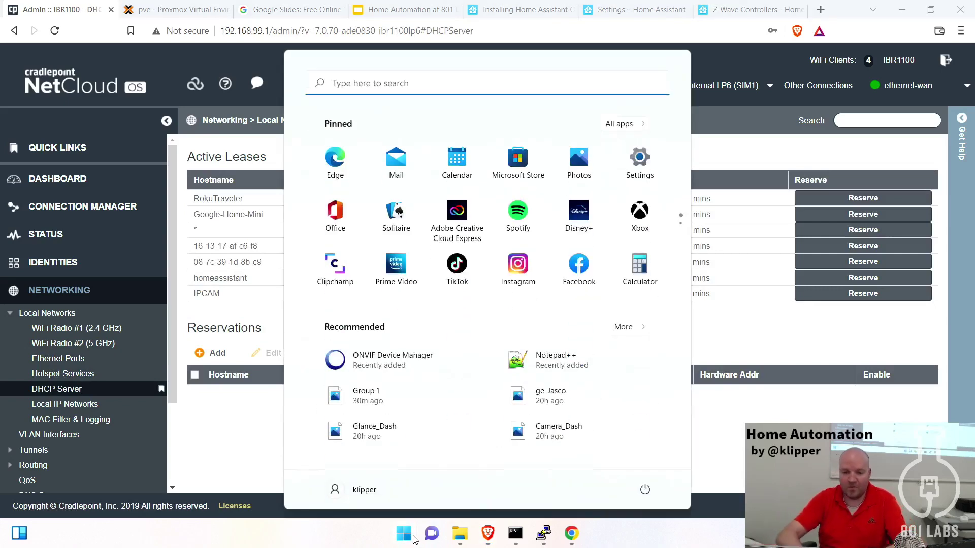
Launch ONVIF Device Manager from a Start search for 'onvif' and allow it to run
type("onvif")
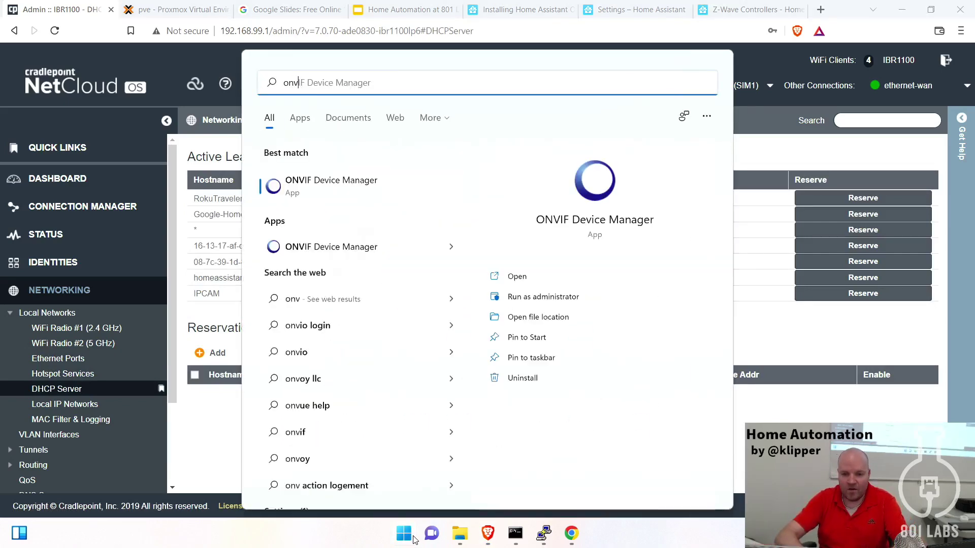
key("Escape")
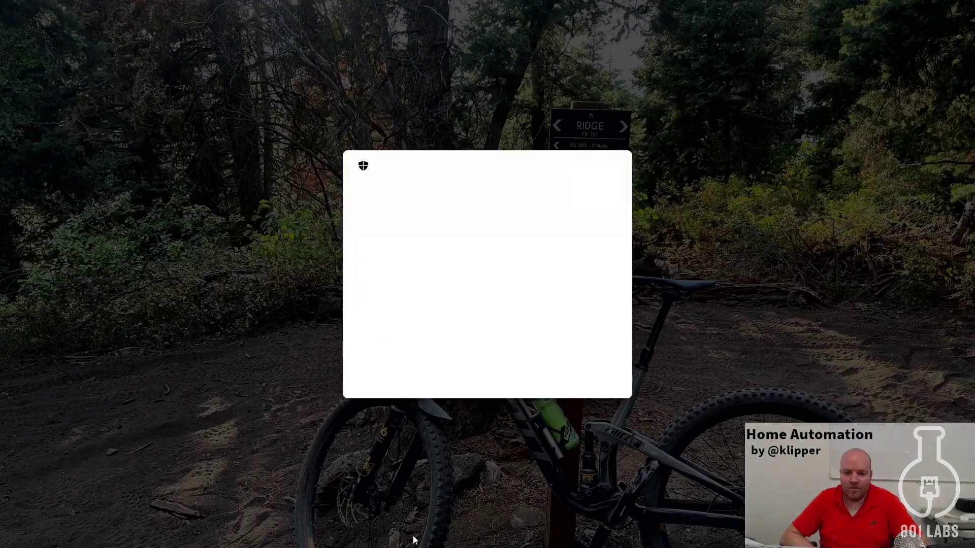
left_click(441, 374)
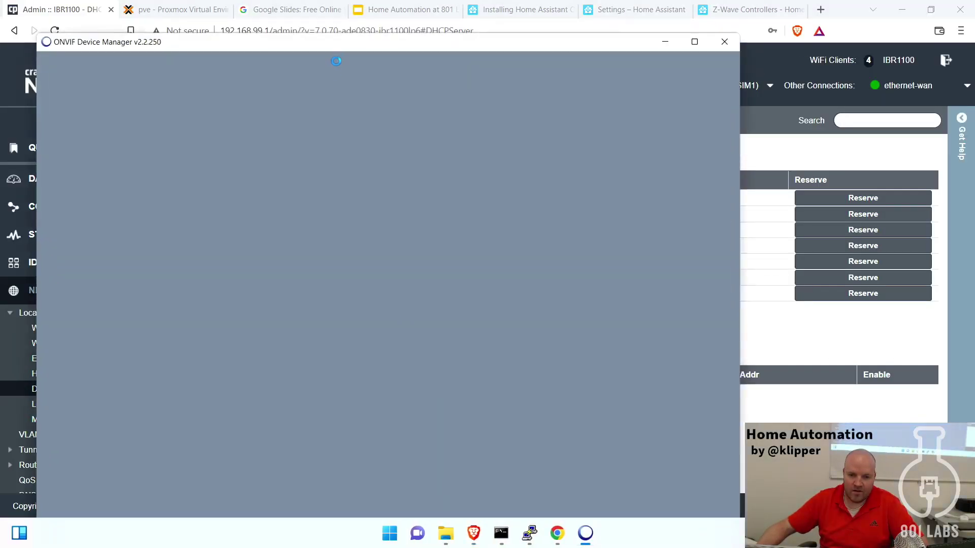
left_click_drag(343, 45, 410, 27)
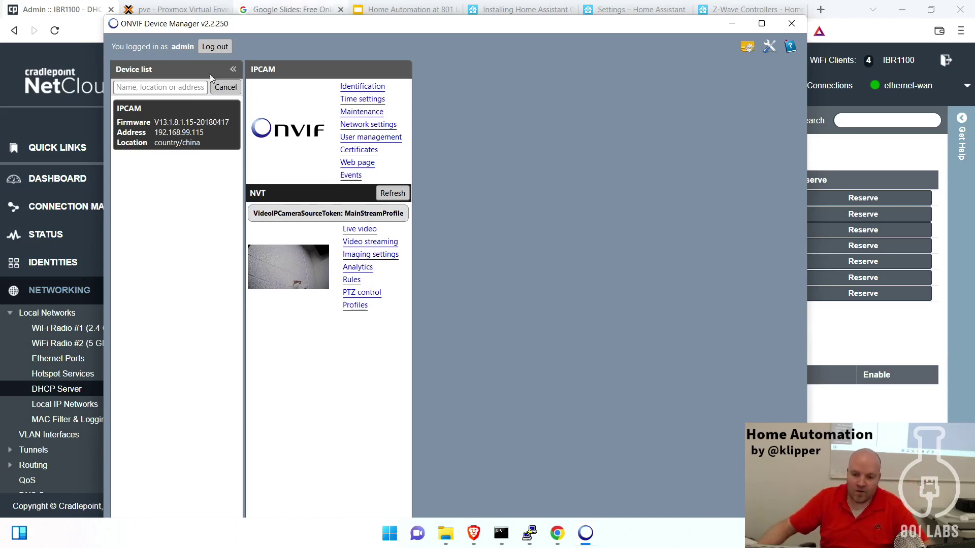
Show IPCAM's live video full-screen and select its stream address rtsp://192.168.99.115:554/11
left_click(360, 229)
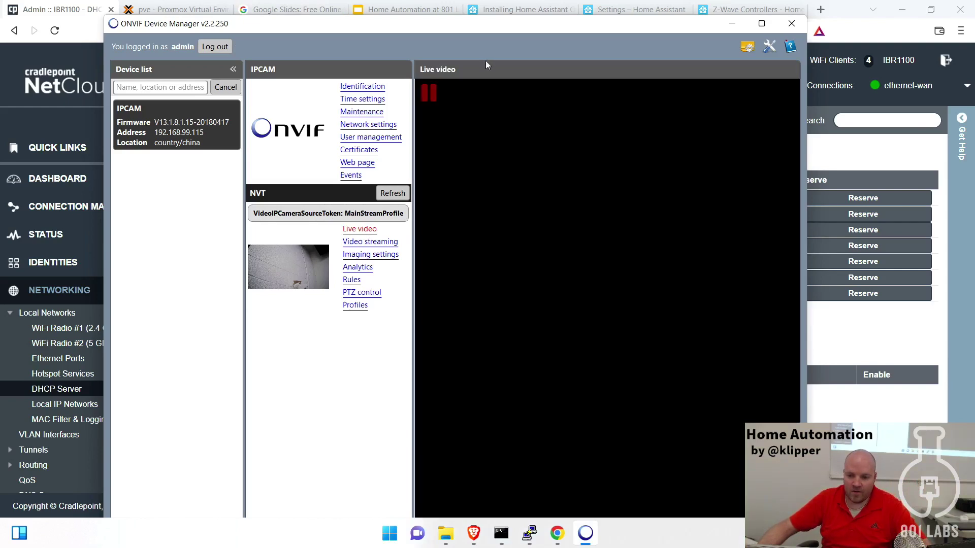
left_click_drag(493, 28, 491, 17)
double_click(491, 17)
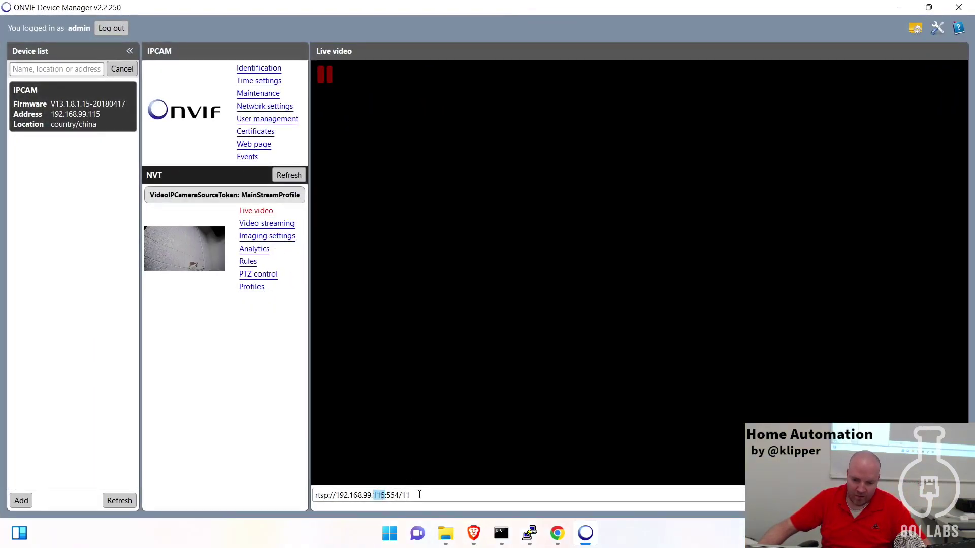
left_click_drag(426, 494, 311, 495)
key("ctrl+c")
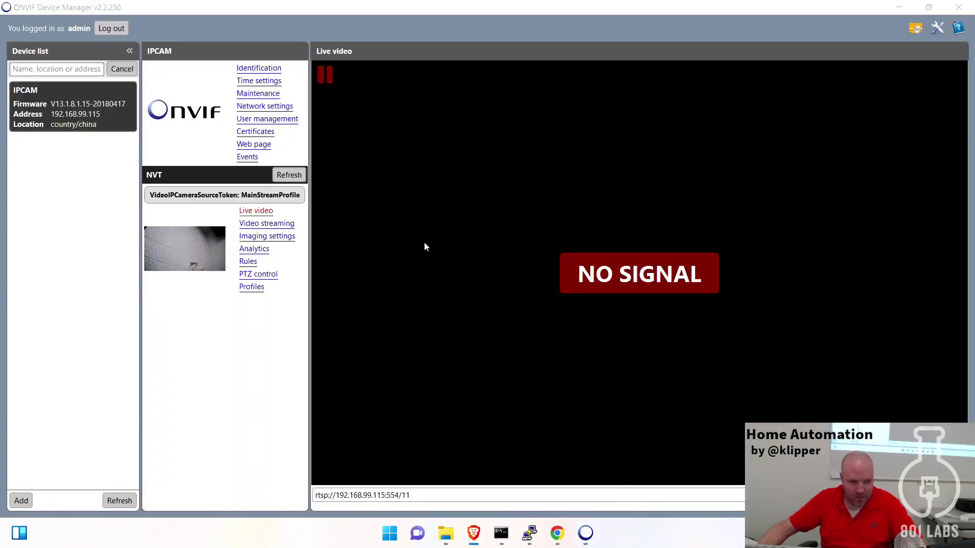
Paste the RTSP URL into Stream Source URL and insert the camera's username and password after rtsp://
left_click(402, 467)
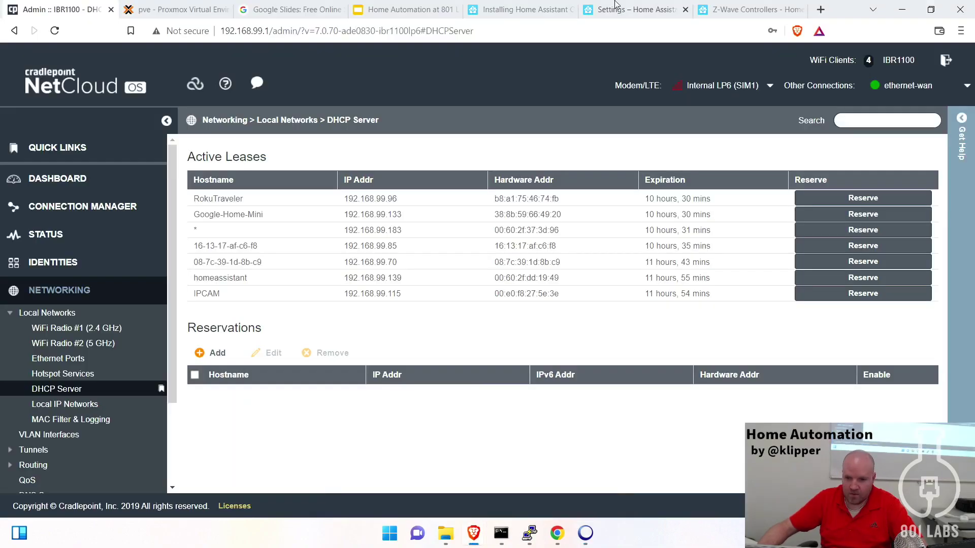
left_click(727, 6)
left_click(637, 9)
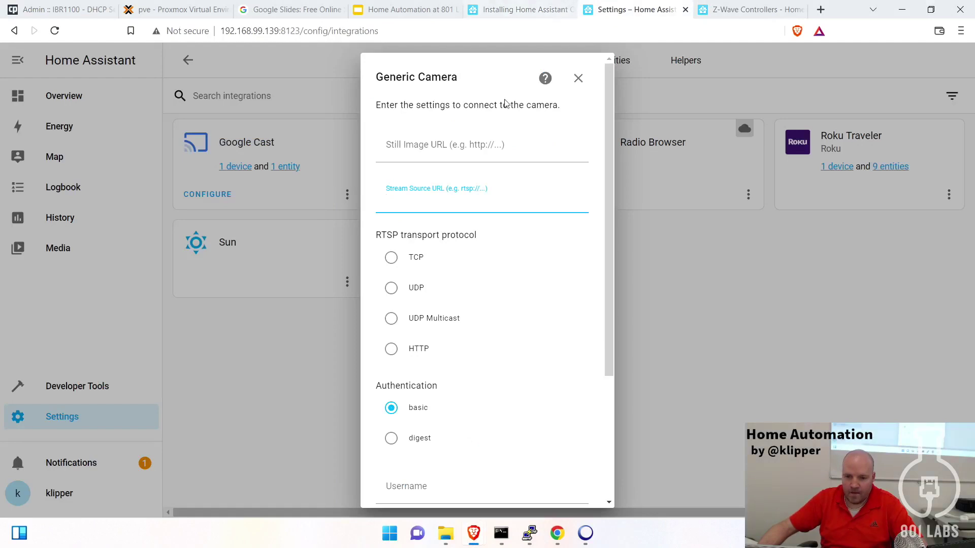
key("ctrl+v")
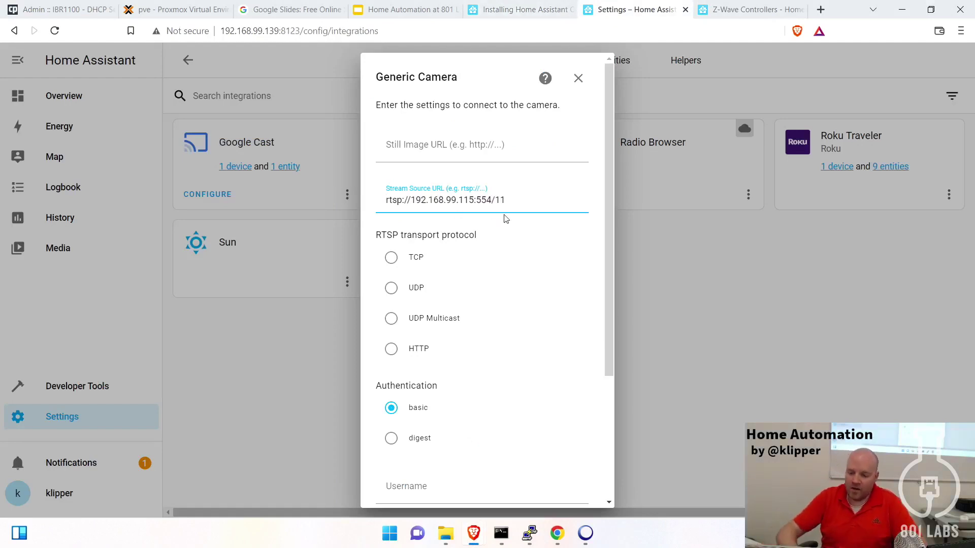
key("Left")
key("Left")
key("Left")
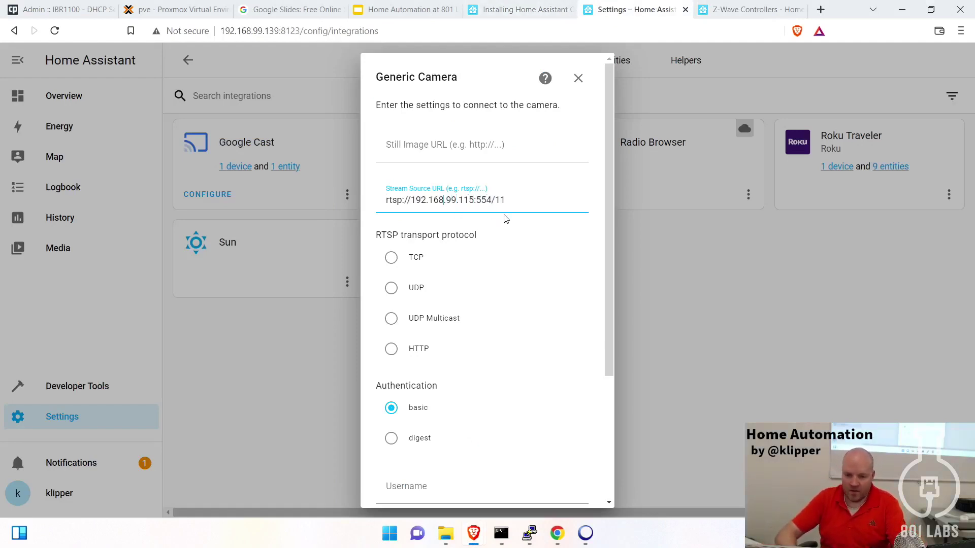
key("Left")
key("Left")
key("Left")
key("Left")
key("Left")
key("Left")
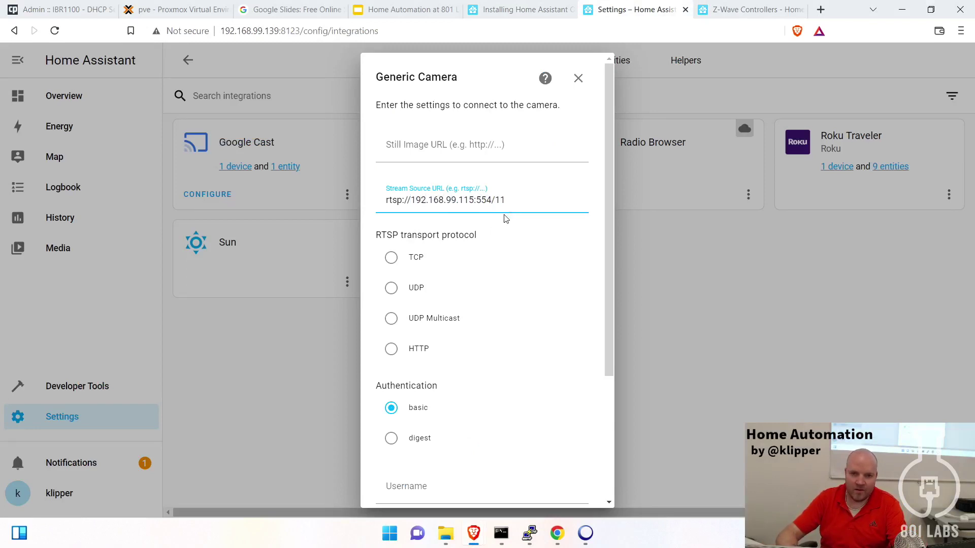
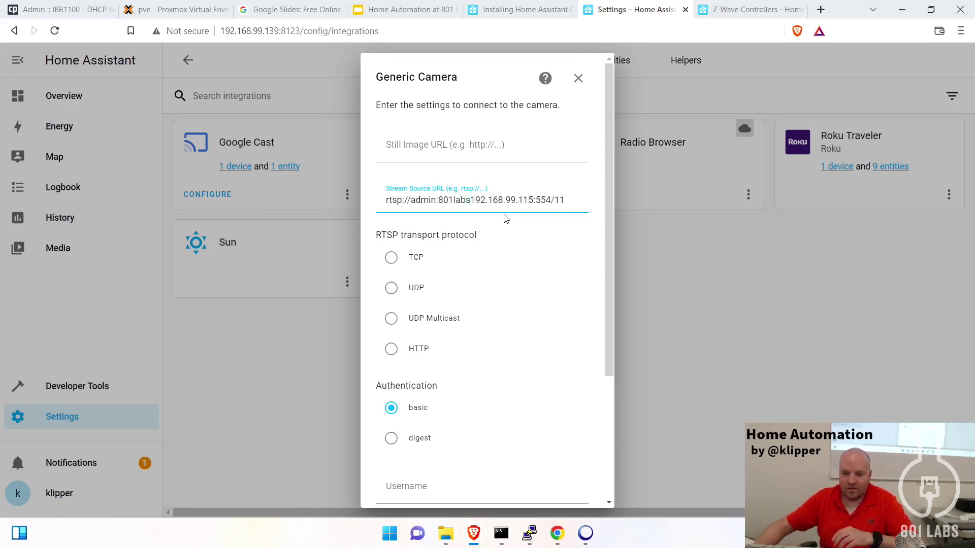
Choose UDP transport, add '@' after the credentials, and submit the Generic Camera settings
left_click(409, 296)
scroll(511, 339, "down", 5)
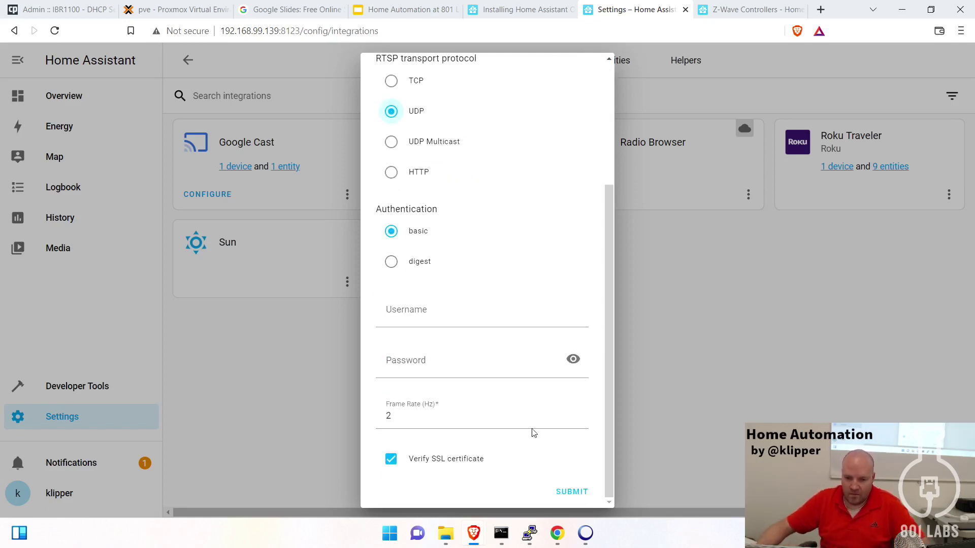
scroll(530, 406, "up", 5)
left_click(456, 201)
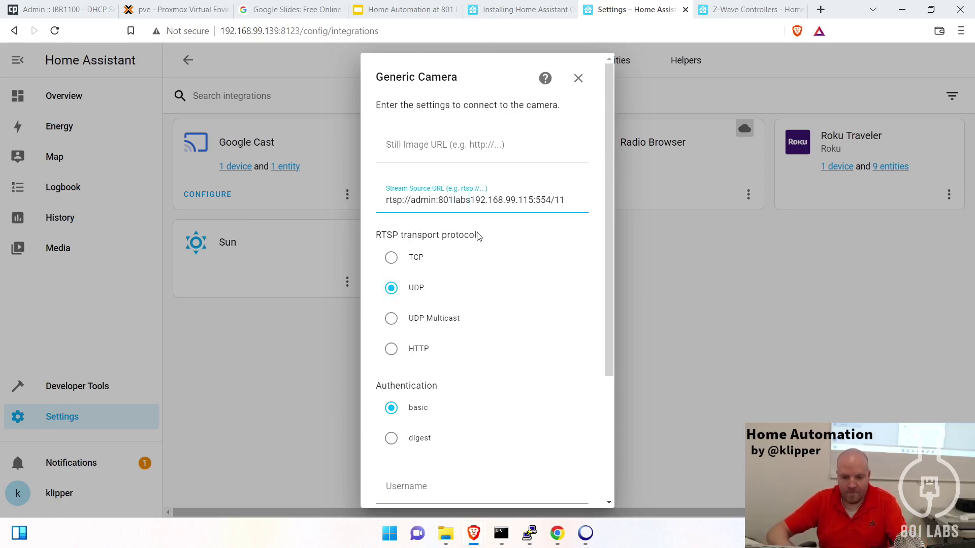
type("@")
scroll(468, 286, "down", 4)
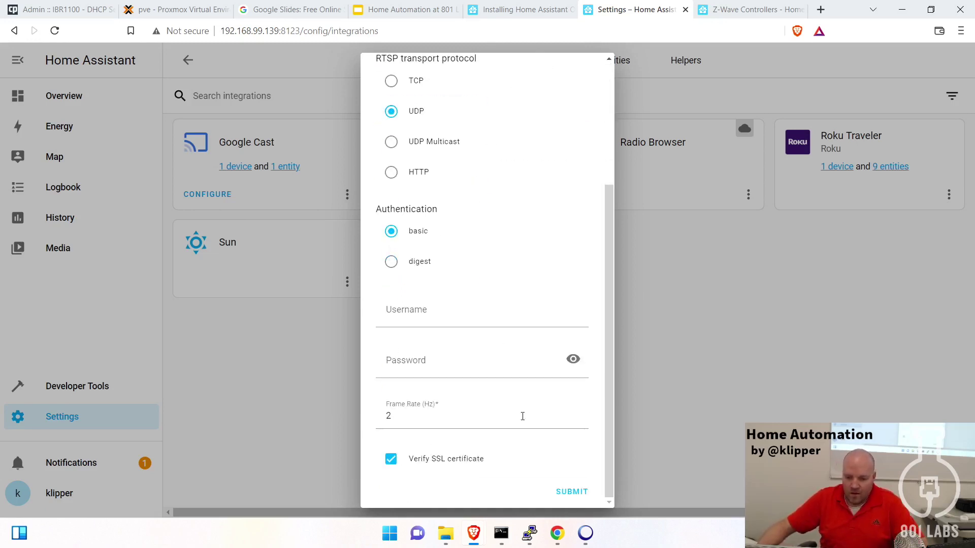
left_click(562, 492)
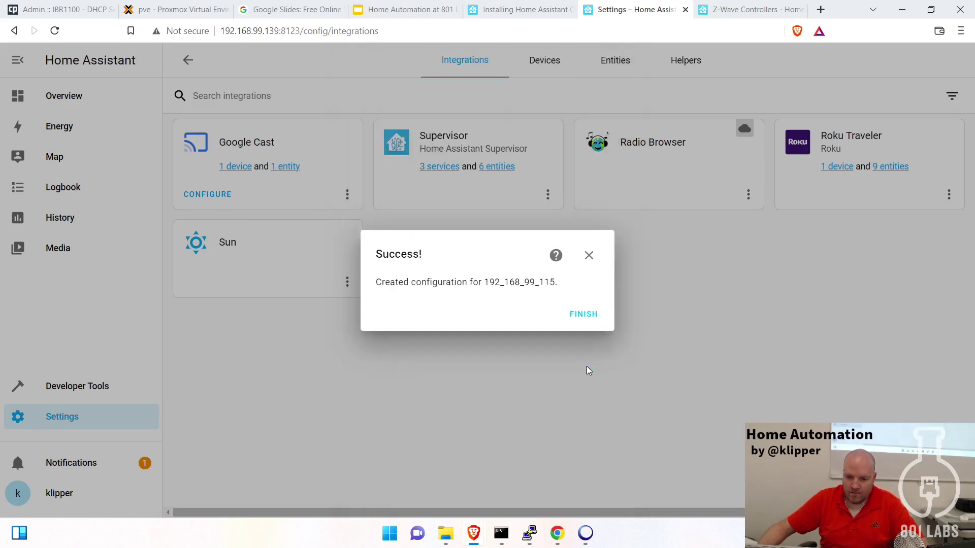
Finish the 192_168_99_115 camera setup, glance at its options, and view it on Overview
left_click(583, 315)
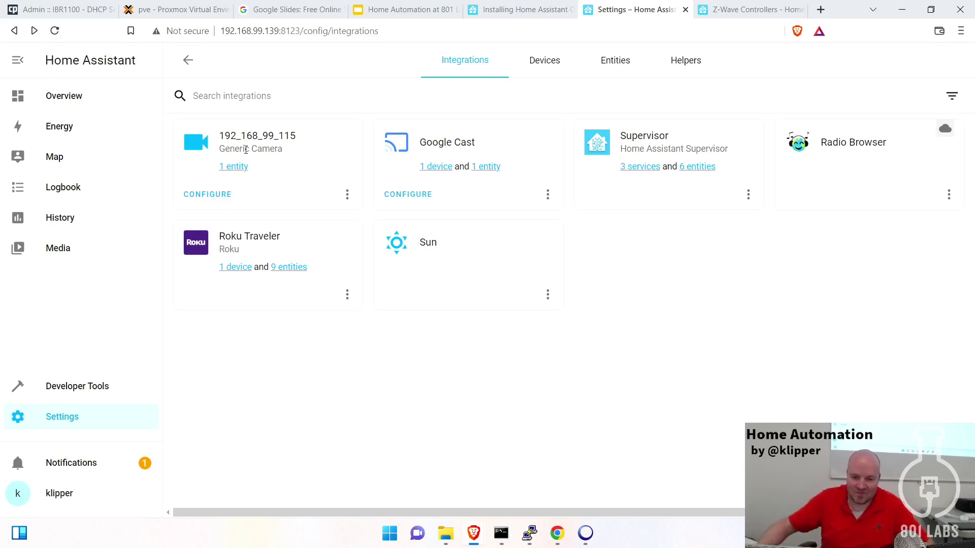
left_click(222, 201)
left_click(577, 78)
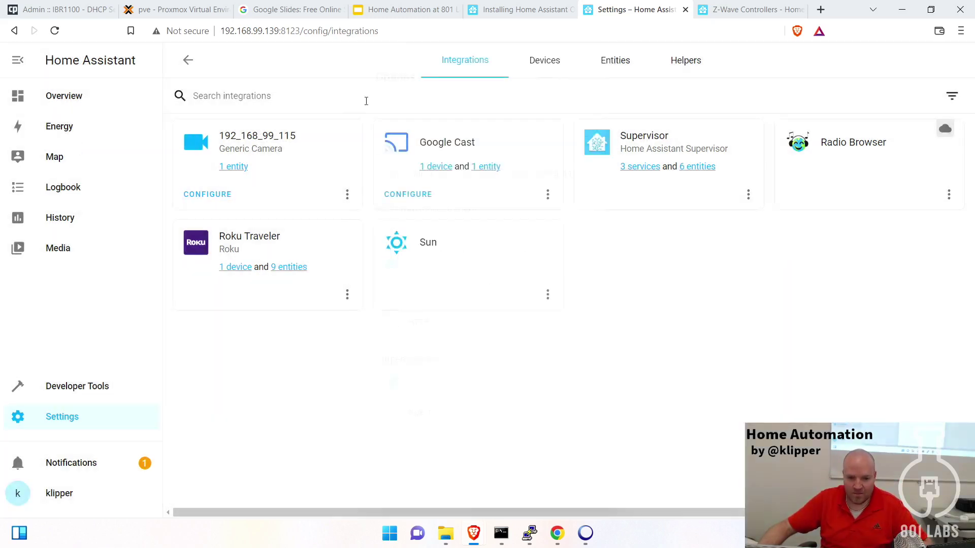
left_click(64, 96)
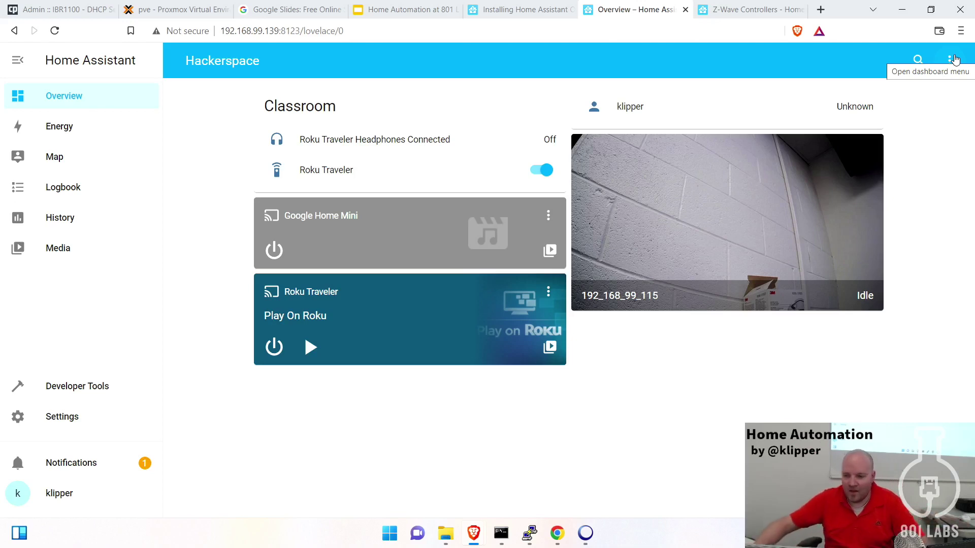
Enlarge the camera feed, then browse the Roku Traveler's Camera media to find 192_168_99_115
left_click(754, 187)
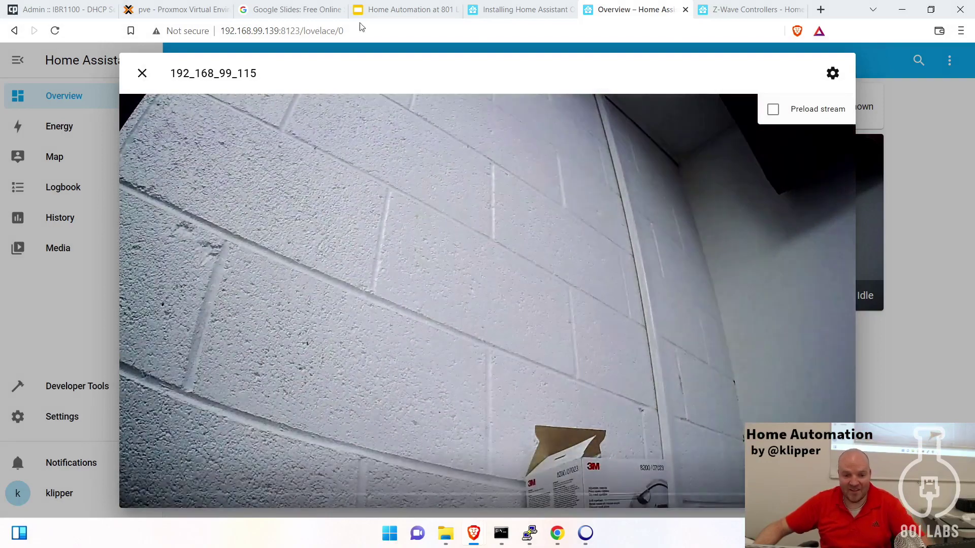
left_click(141, 74)
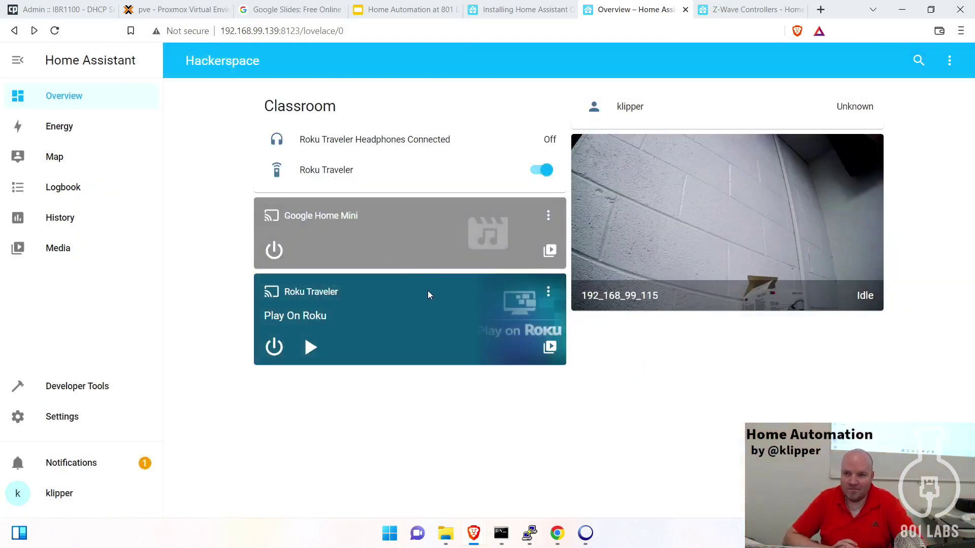
left_click(550, 348)
left_click(461, 189)
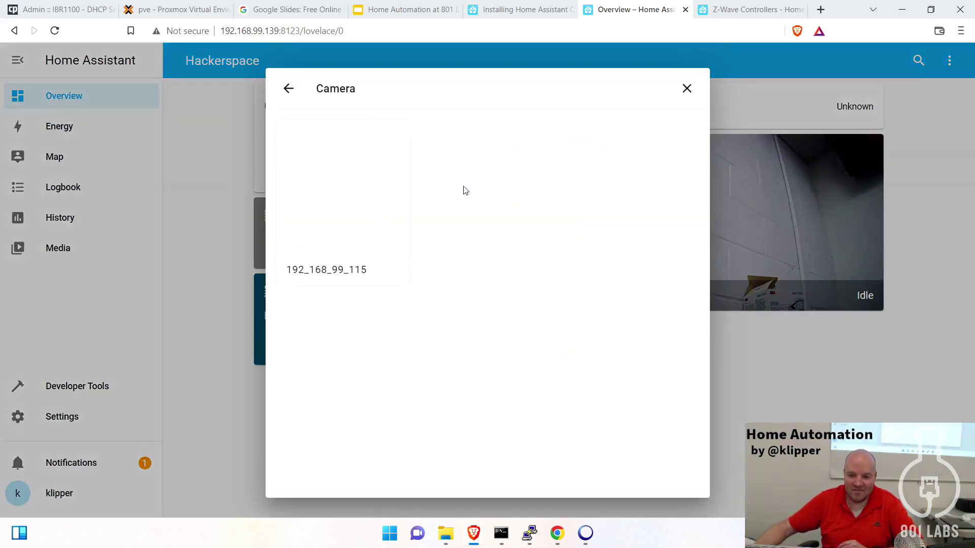
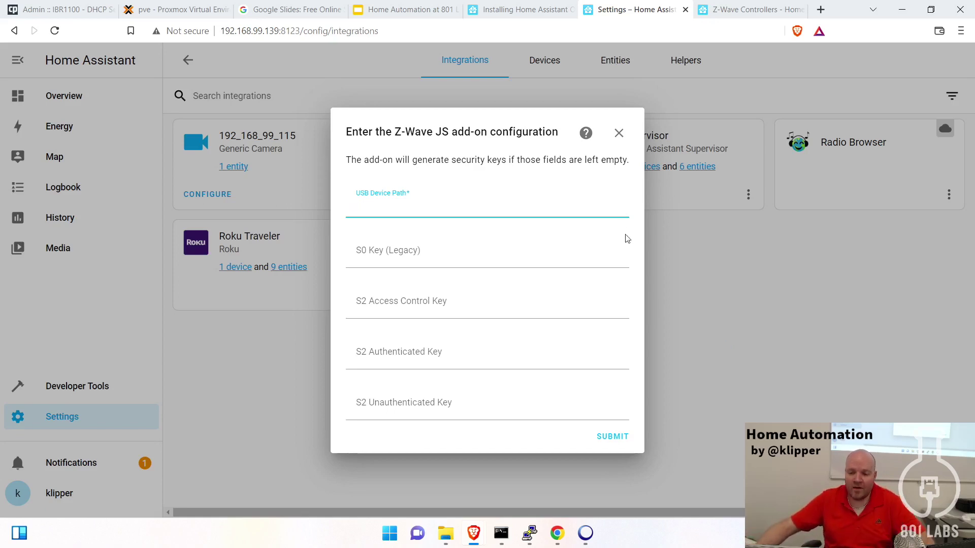
Close the Z-Wave JS add-on configuration prompt without submitting it, returning to Integrations
left_click(618, 140)
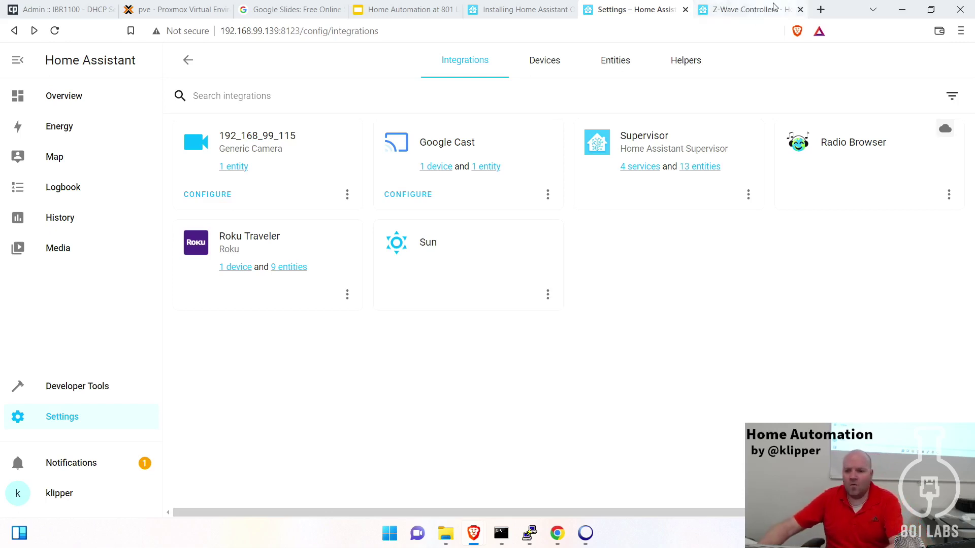
key("ctrl+t")
type("z-wave frequency")
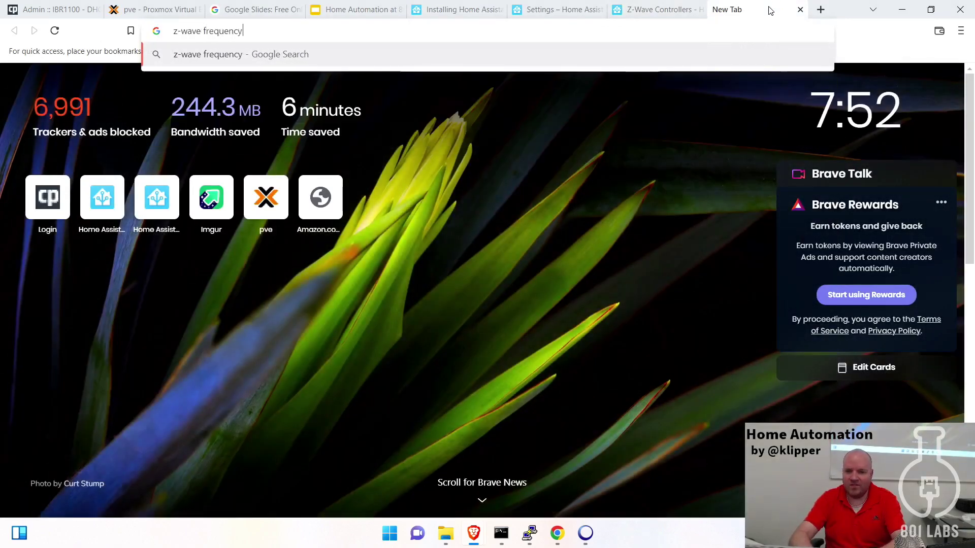
key("Return")
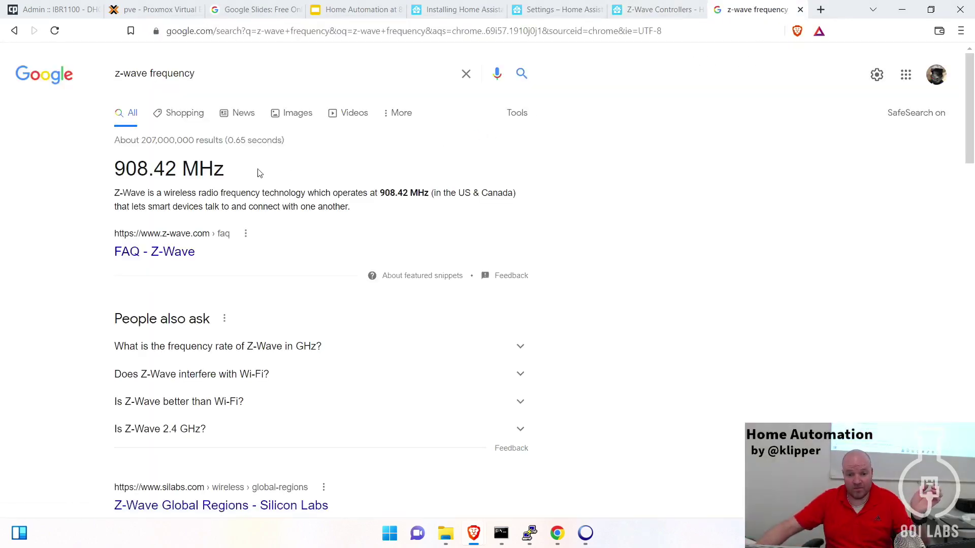
double_click(237, 71)
left_click(237, 71)
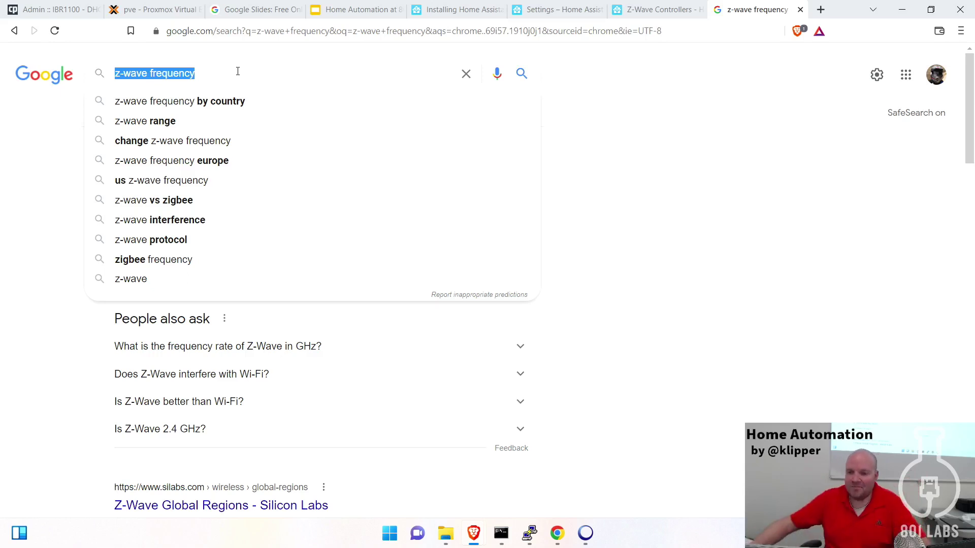
left_click(799, 10)
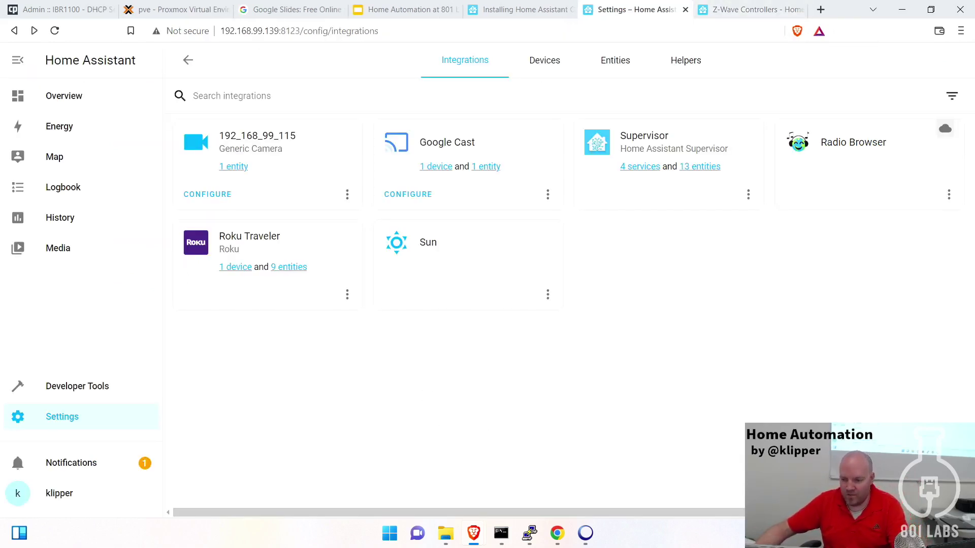
Open and dismiss the Add Integration list, then switch to VM 101's Proxmox hardware view
left_click(903, 492)
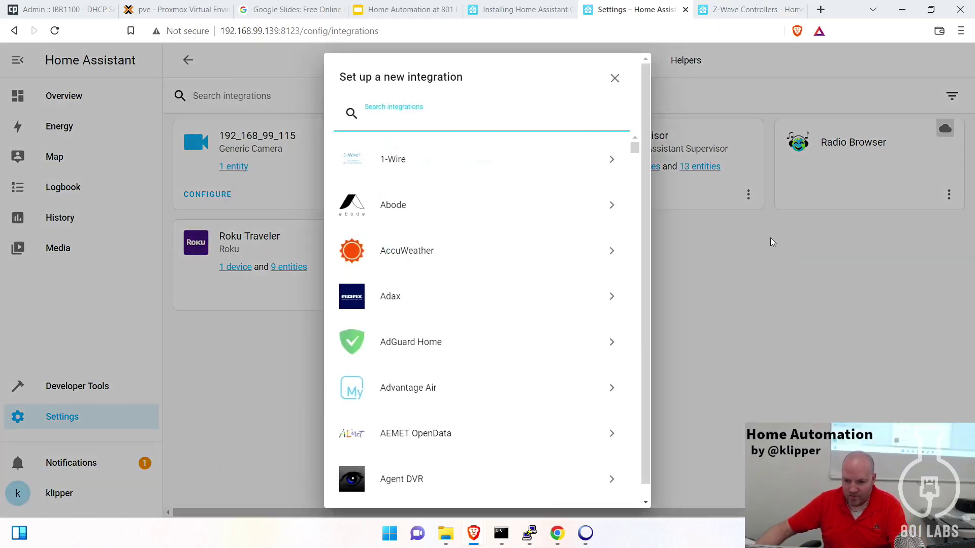
left_click(616, 80)
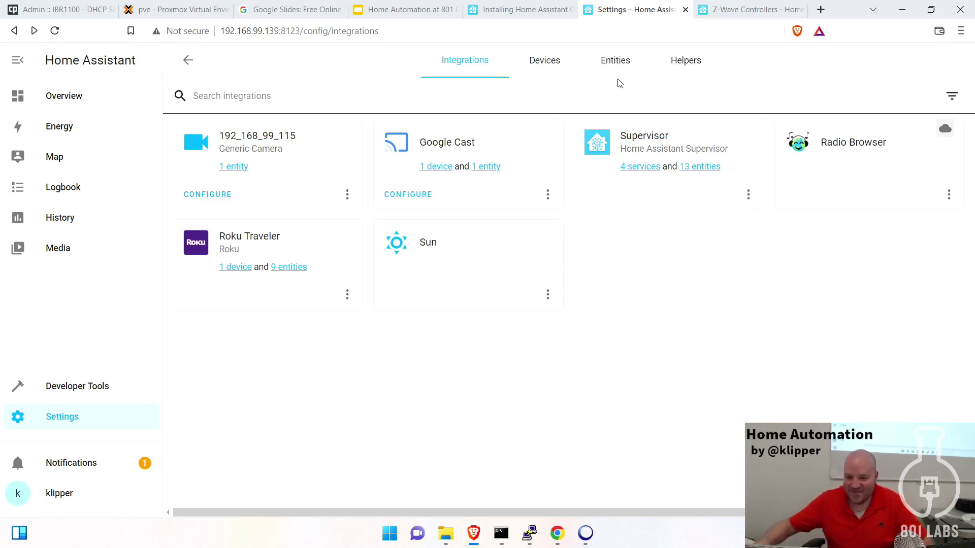
left_click(162, 6)
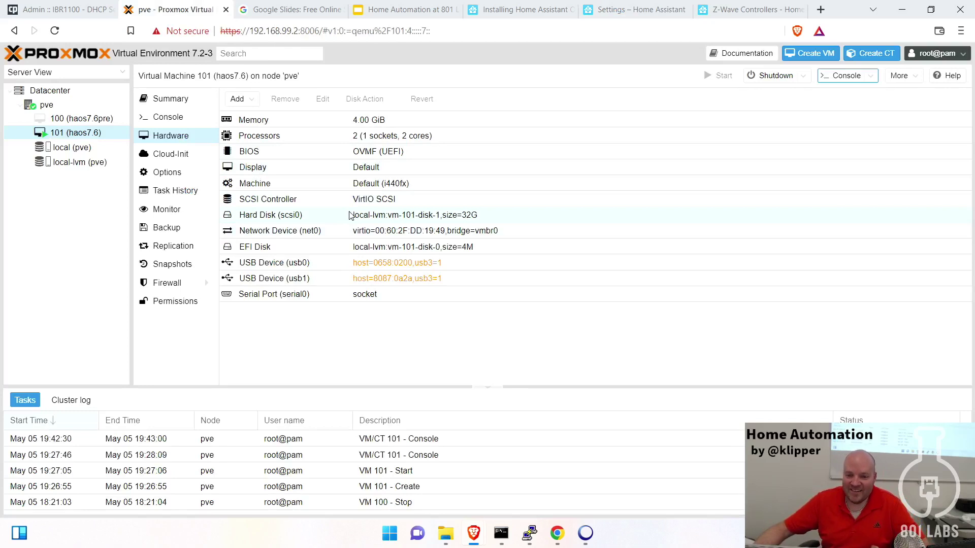
Start adding a USB device to VM 101 by vendor/device ID, cancel, and return to Home Assistant
left_click(391, 266)
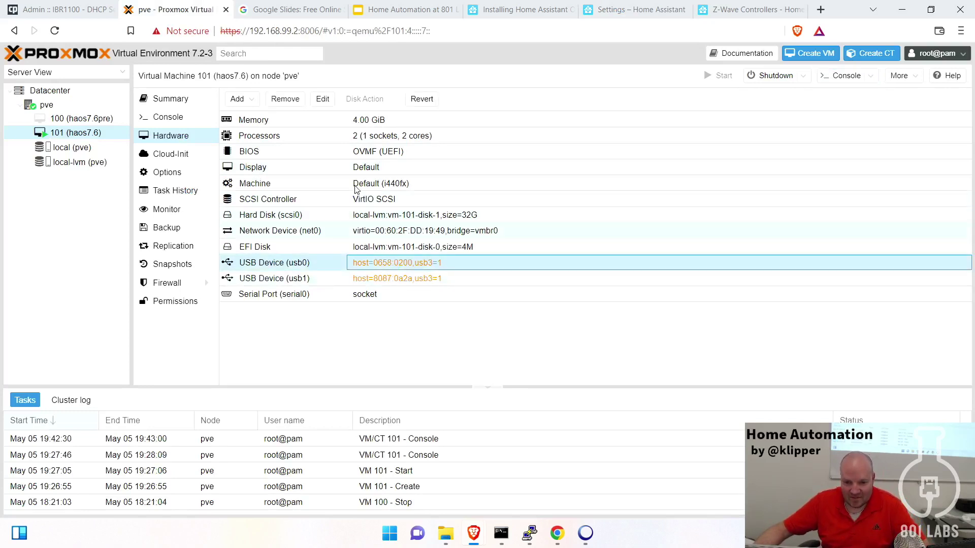
left_click(253, 102)
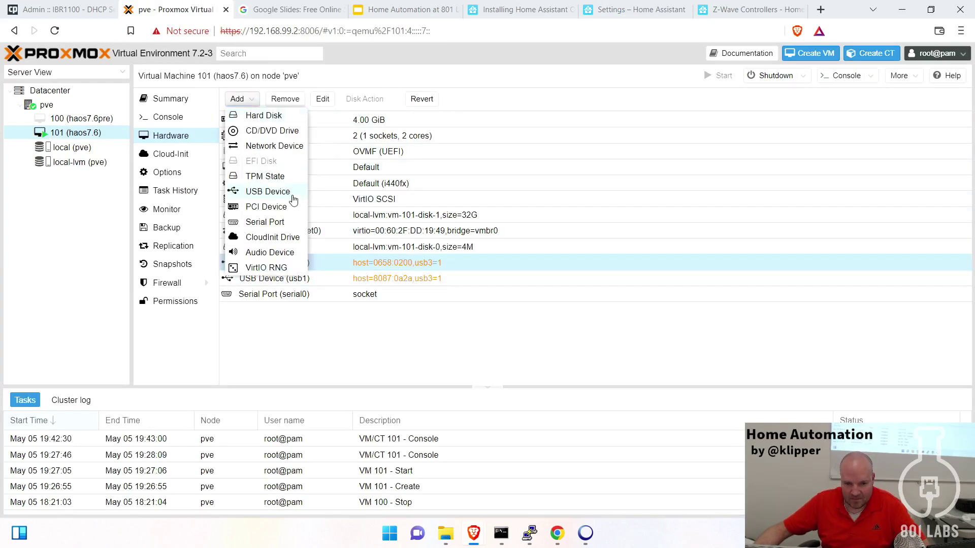
left_click(267, 191)
left_click(440, 258)
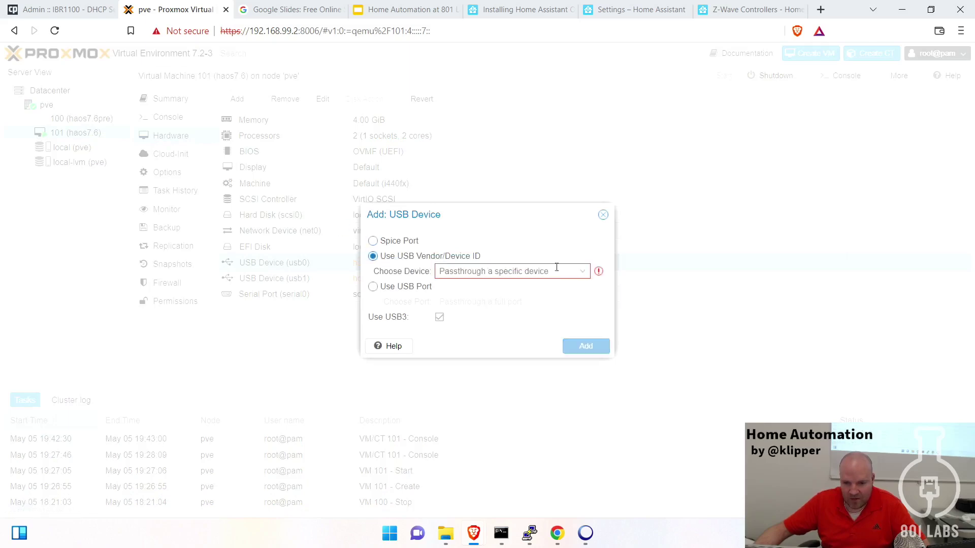
left_click(583, 272)
left_click(584, 272)
left_click(603, 215)
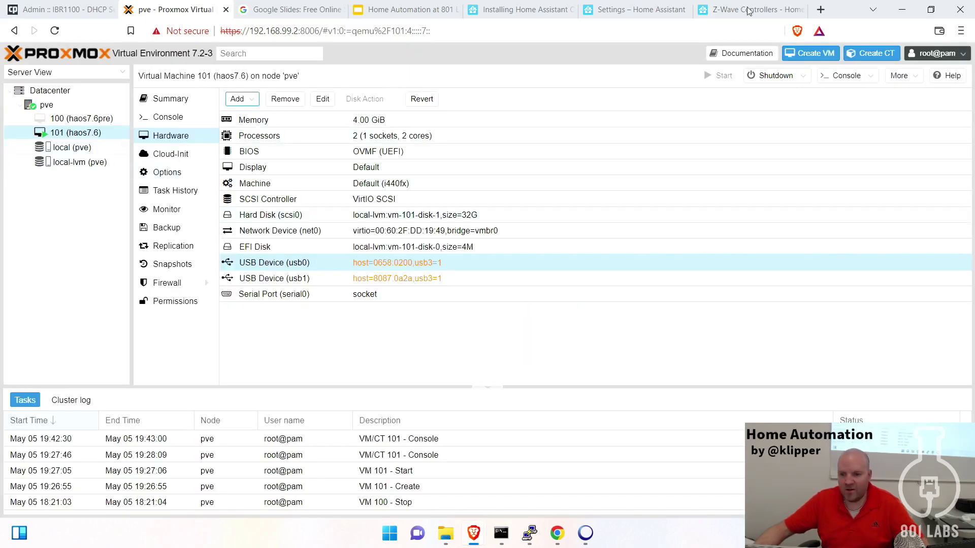
left_click(718, 11)
left_click(637, 10)
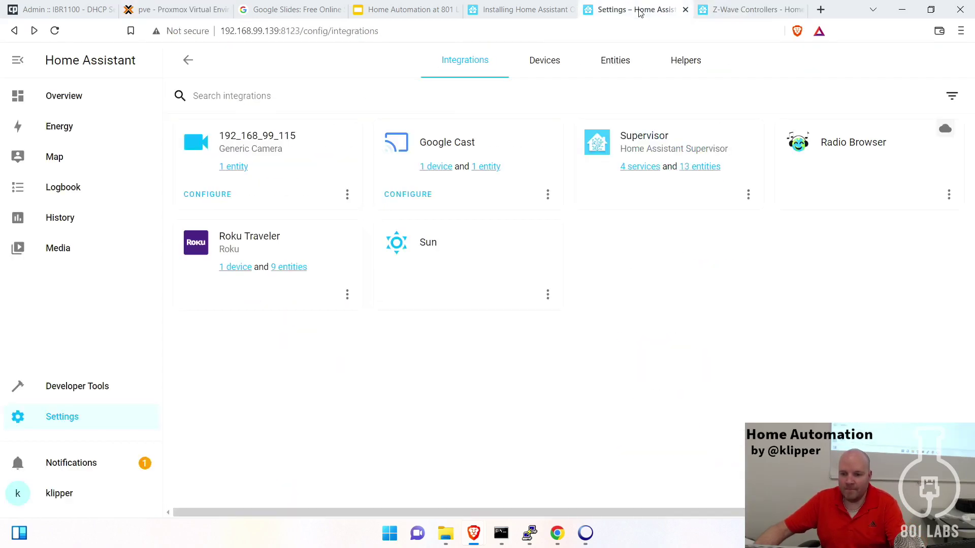
Return to Home Assistant's settings overview and check the installed versions
left_click(533, 8)
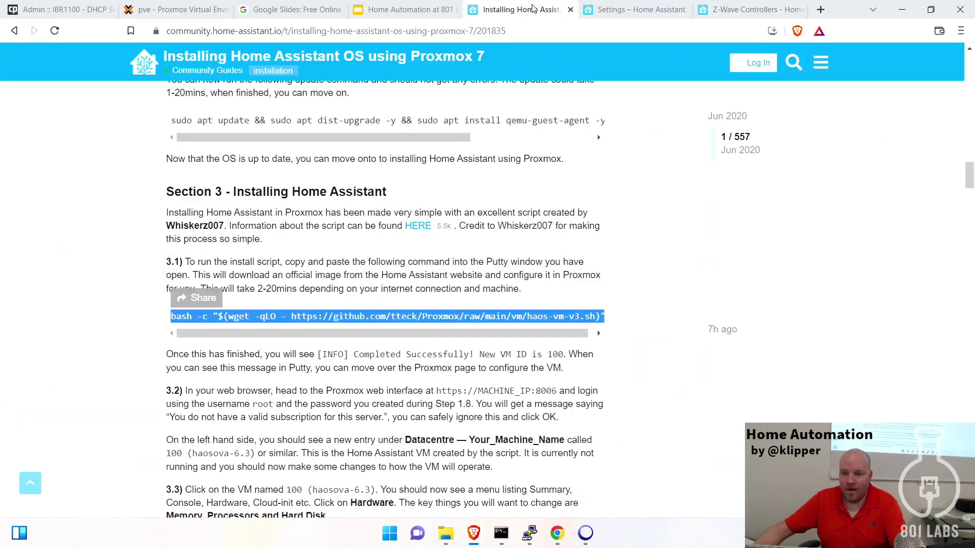
left_click(708, 6)
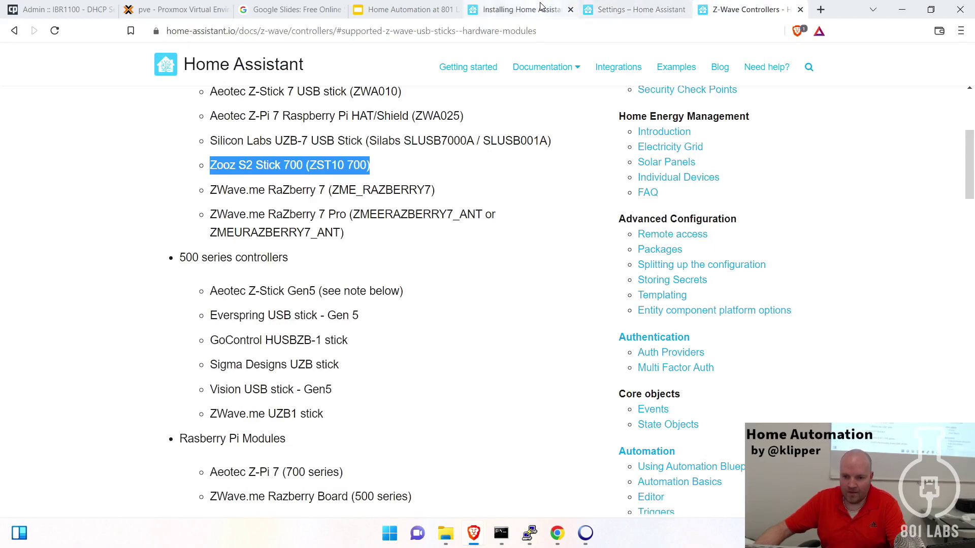
left_click(541, 8)
left_click(590, 10)
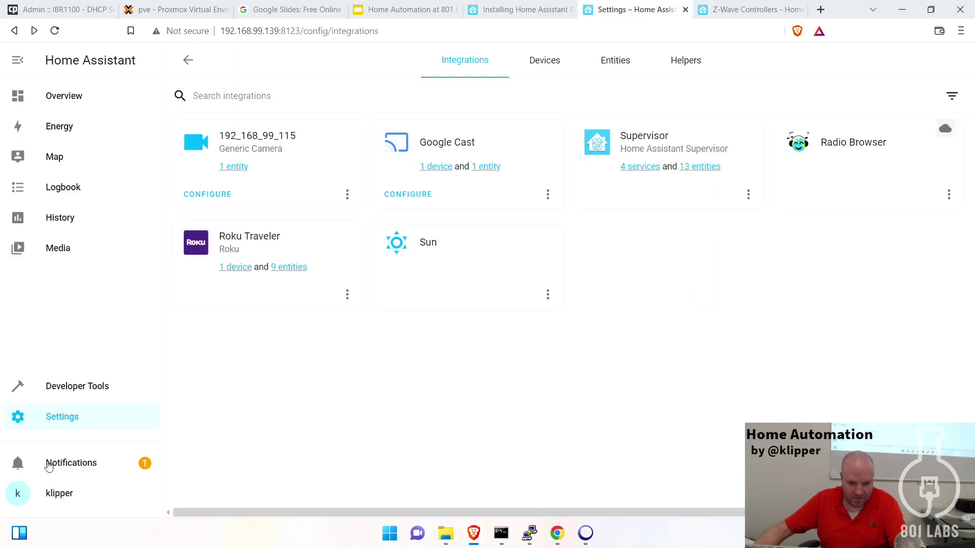
left_click(72, 419)
scroll(475, 410, "down", 2)
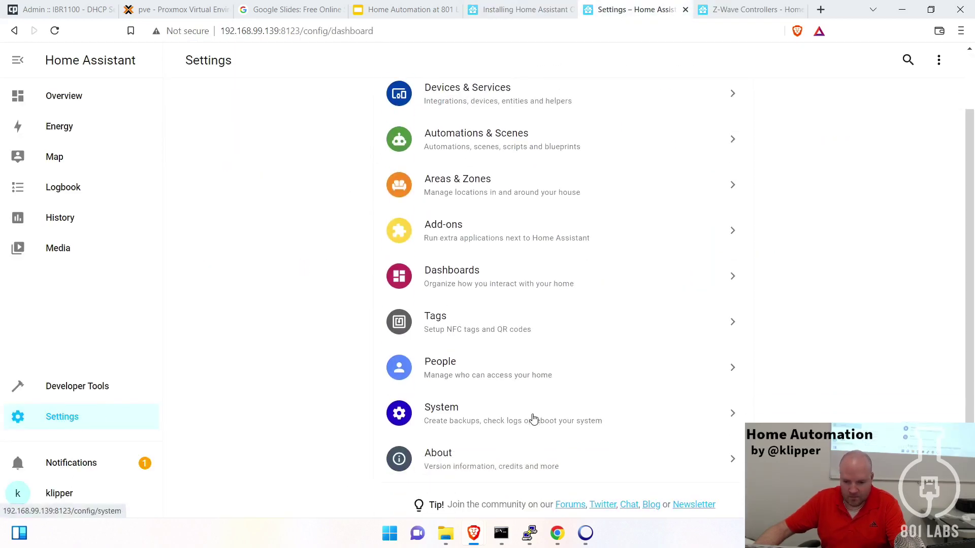
left_click(525, 464)
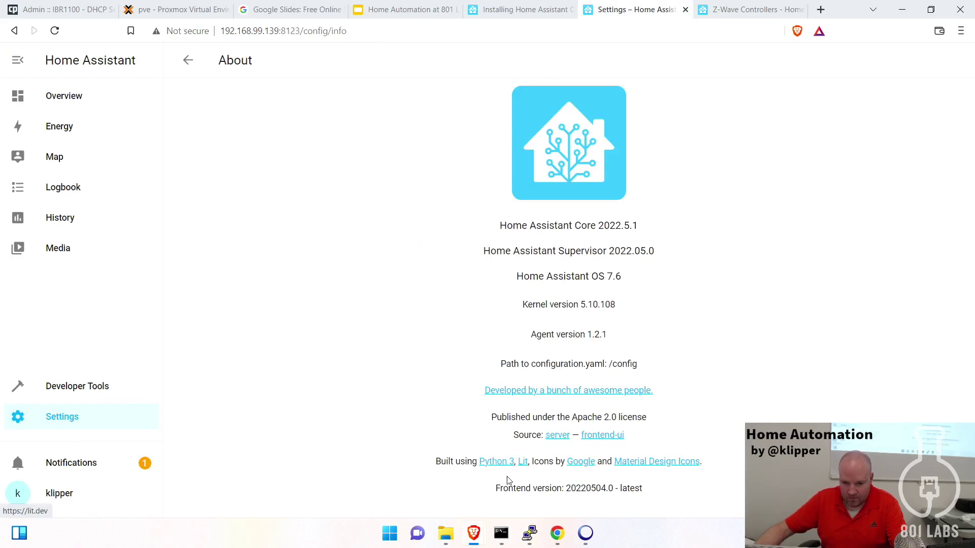
left_click(88, 418)
scroll(554, 428, "down", 2)
Shut down the host from System > Hardware, then switch to VM 101 in Proxmox
left_click(530, 428)
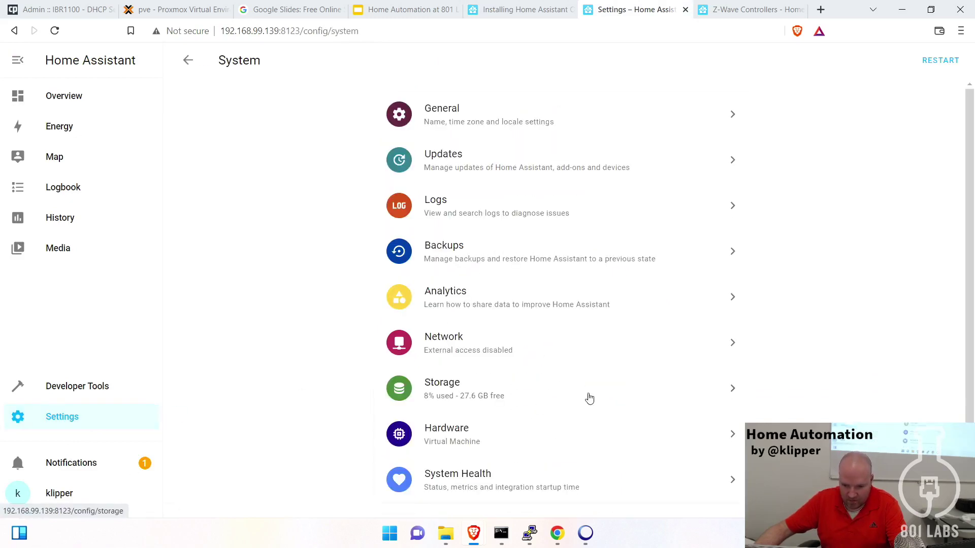
left_click(525, 434)
left_click(691, 171)
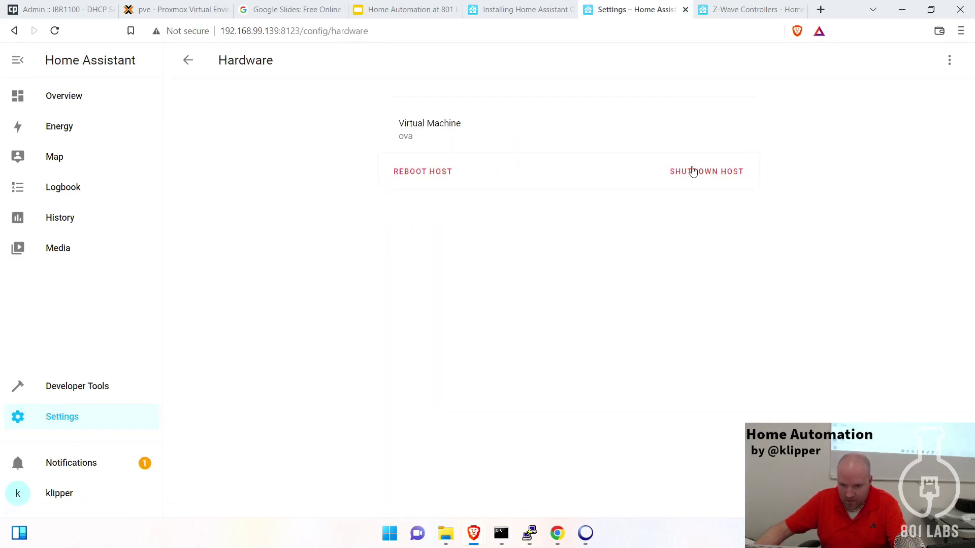
left_click(583, 331)
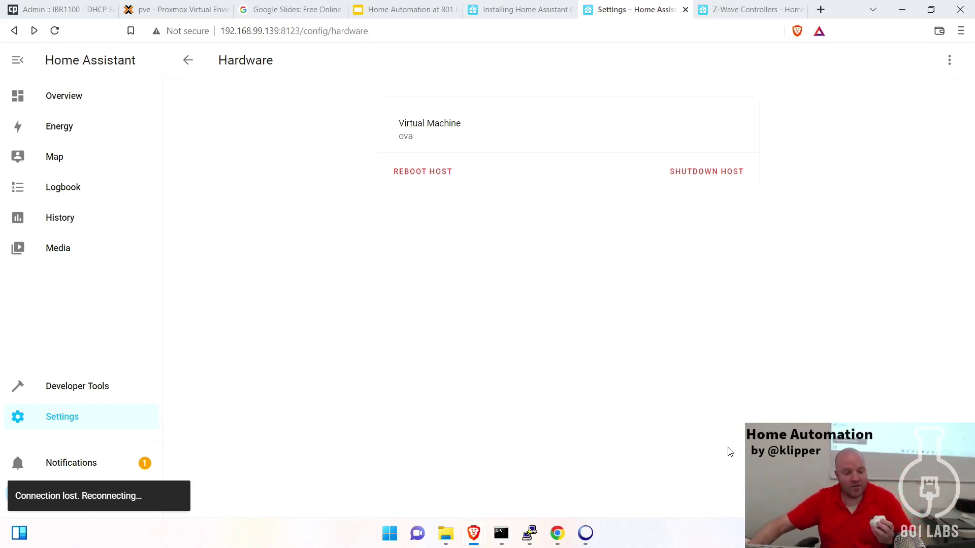
left_click(190, 11)
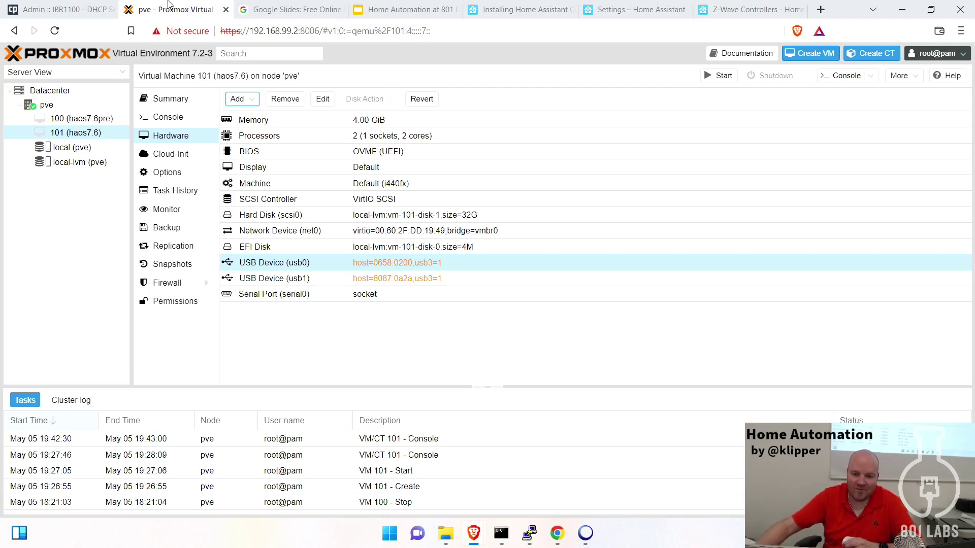
Start VM 101 (haos7.6) from its context menu, then switch to the installation guide
right_click(72, 134)
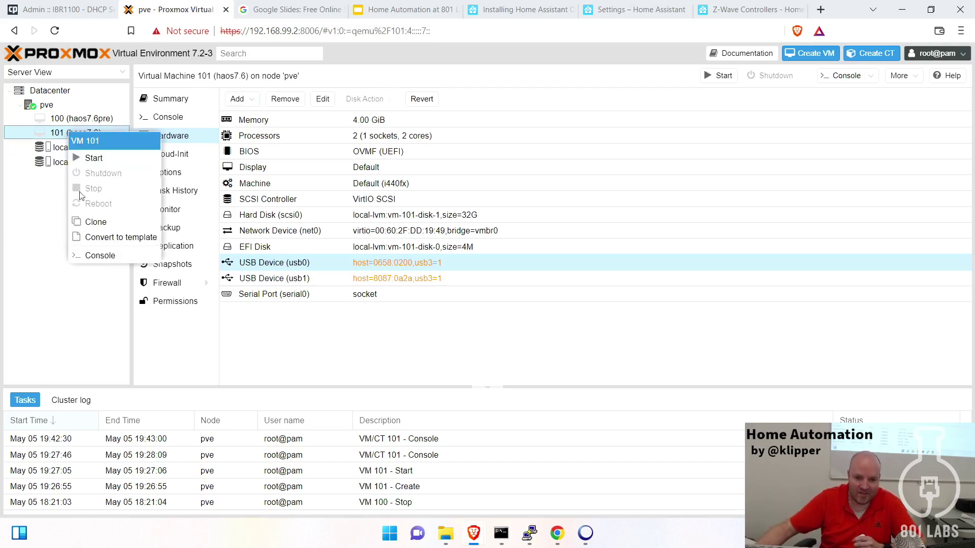
left_click(95, 133)
right_click(95, 134)
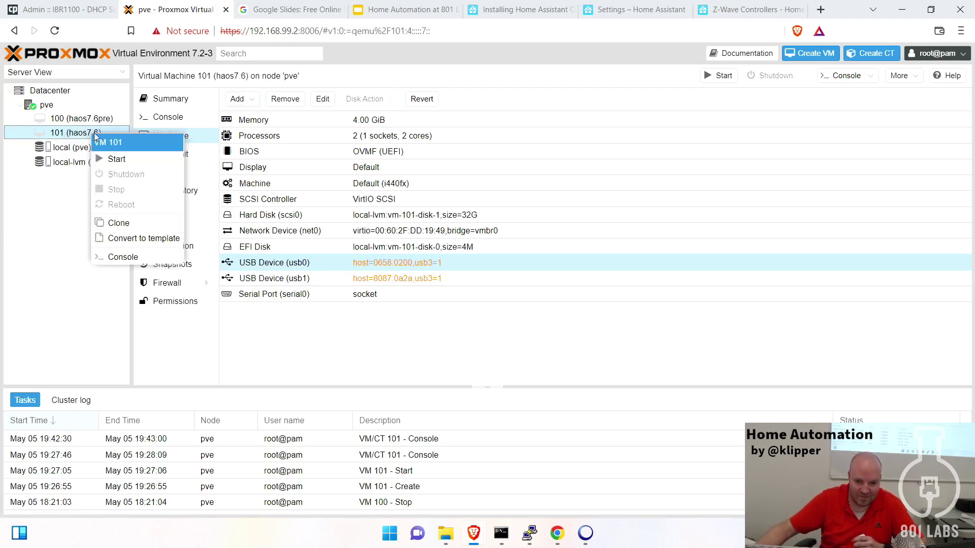
left_click(115, 159)
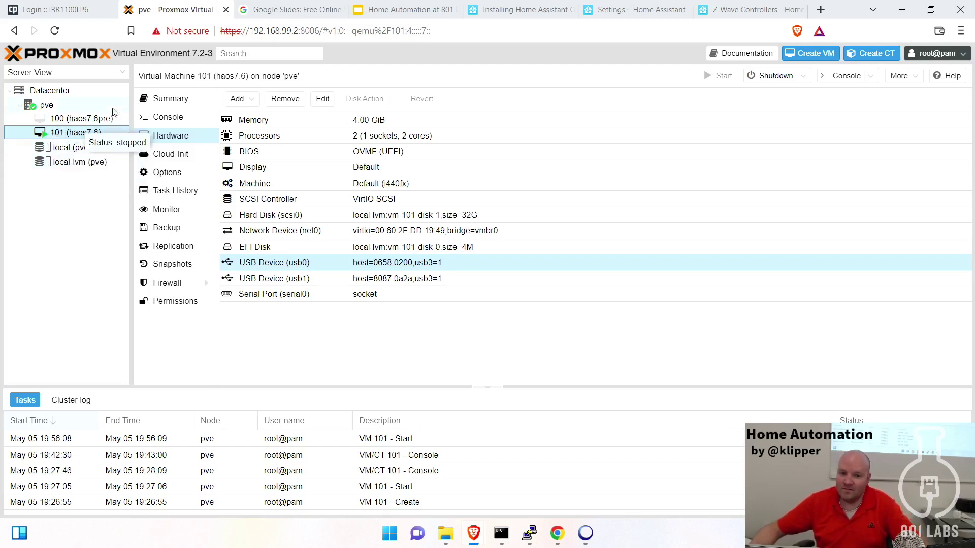
left_click(545, 9)
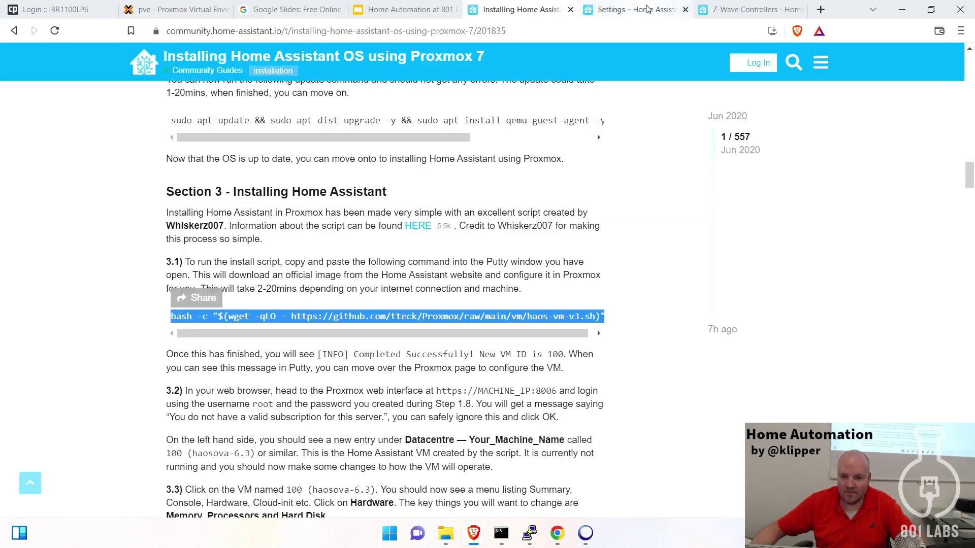
Go back to Home Assistant and navigate to Settings > Integrations
left_click(647, 9)
left_click(72, 96)
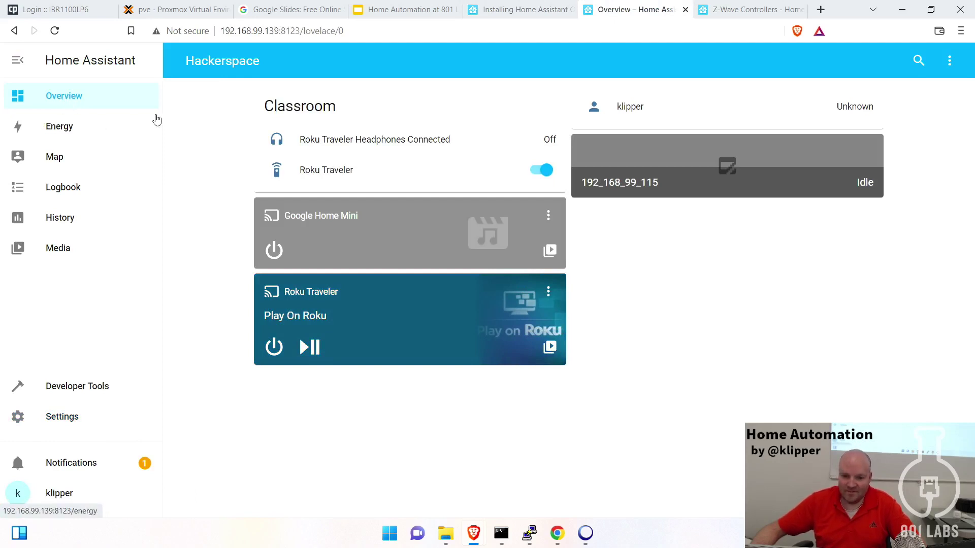
left_click(79, 426)
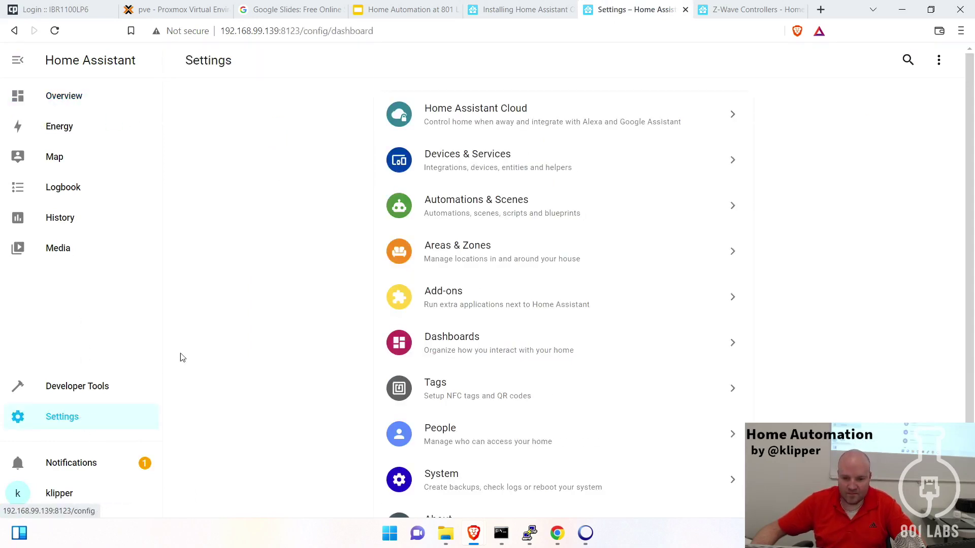
left_click(523, 171)
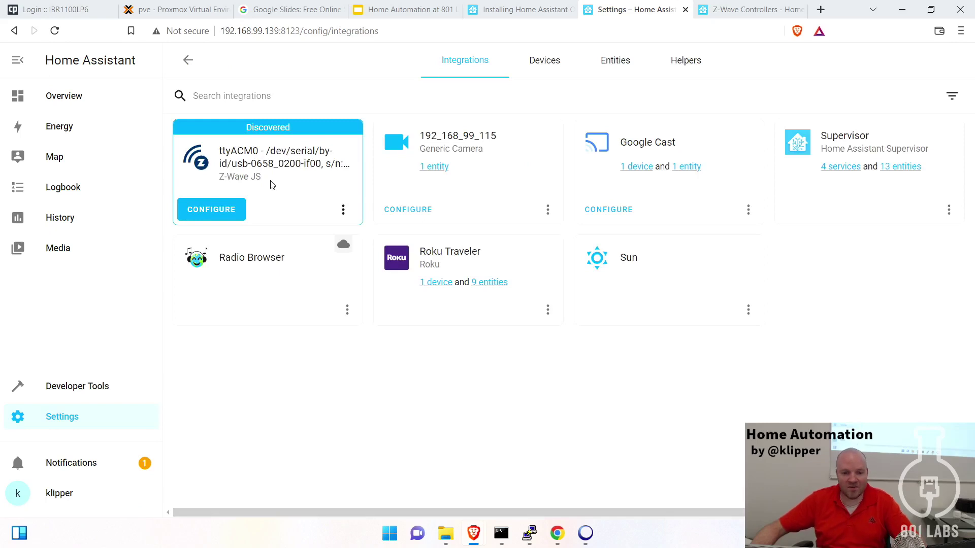
Configure the discovered Z-Wave JS integration, submitting empty security keys so they're generated
left_click(225, 211)
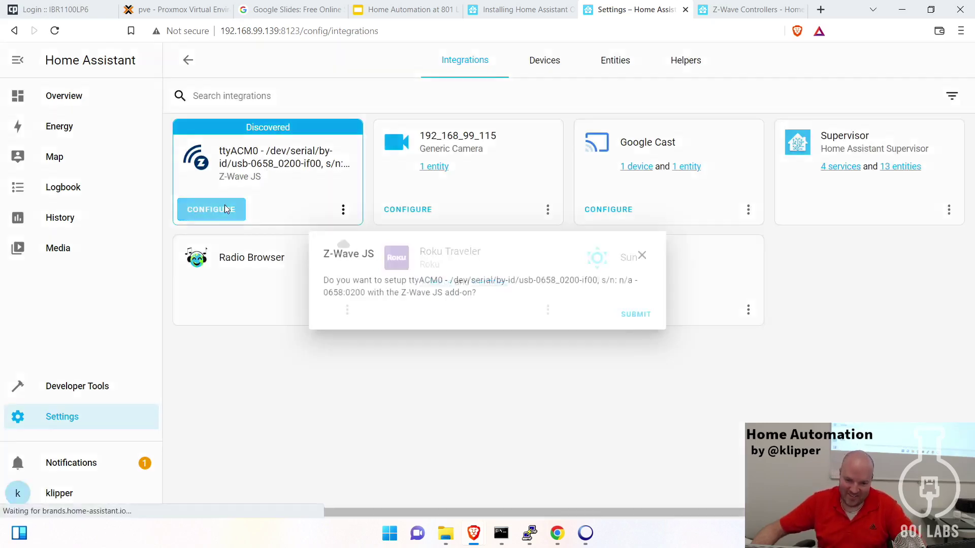
left_click(652, 320)
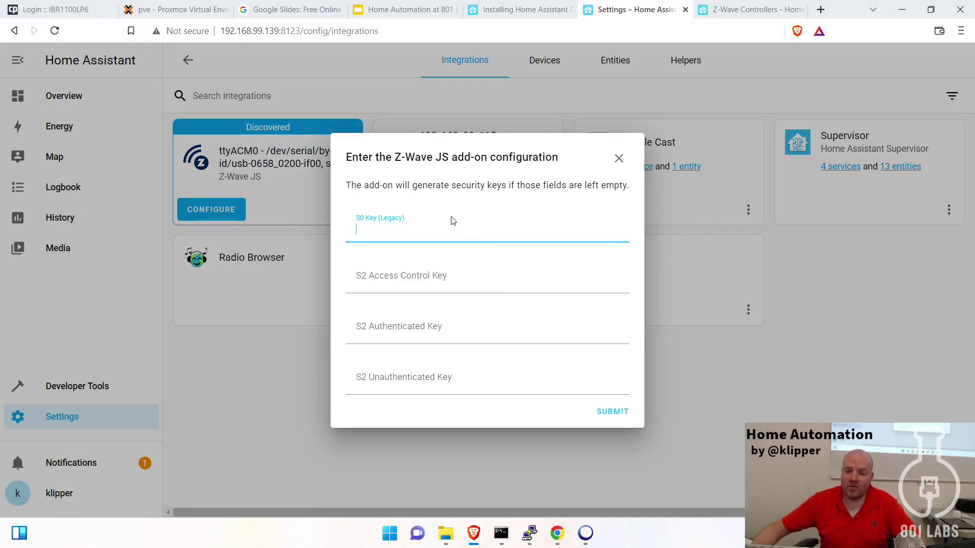
left_click_drag(423, 185, 522, 185)
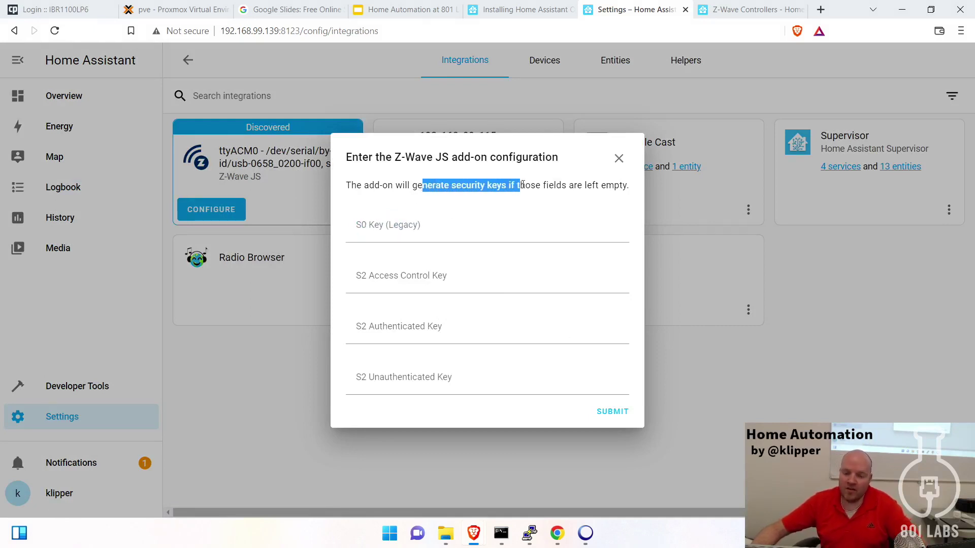
left_click(515, 187)
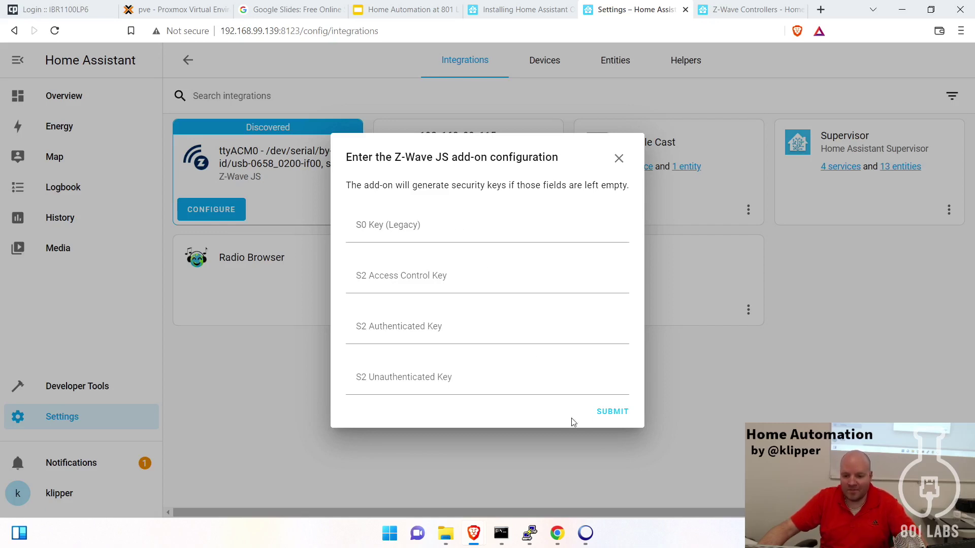
left_click(612, 412)
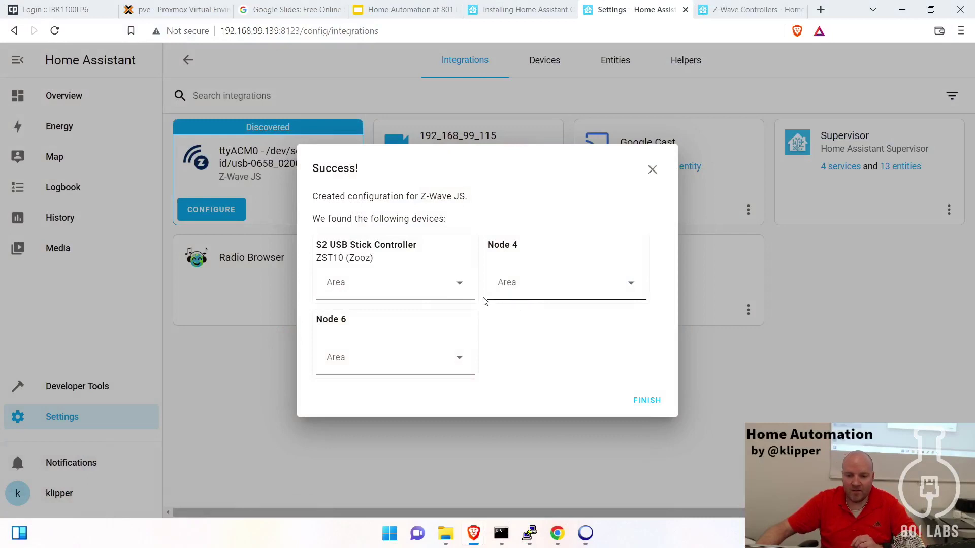
Assign the stick controller to a new area named 'Infrastructure'
left_click(459, 285)
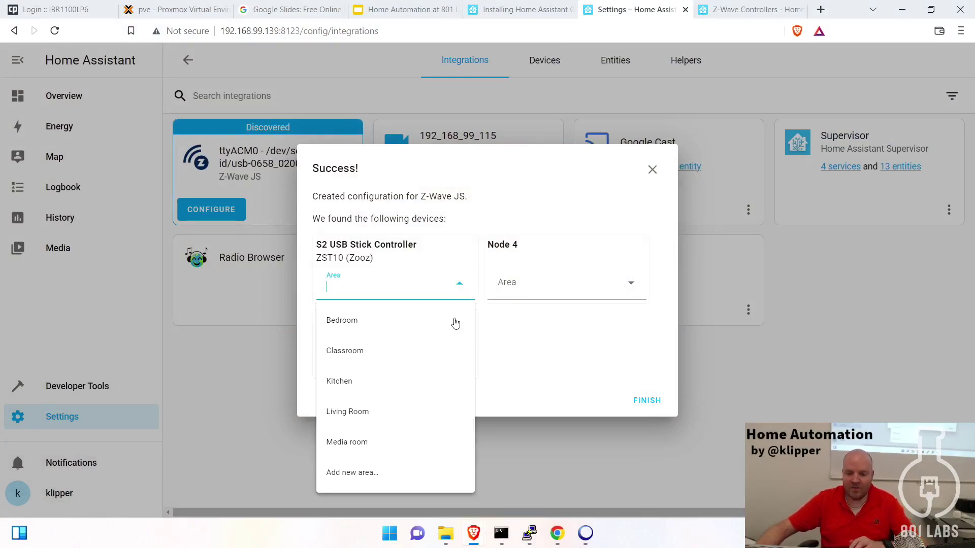
left_click(409, 477)
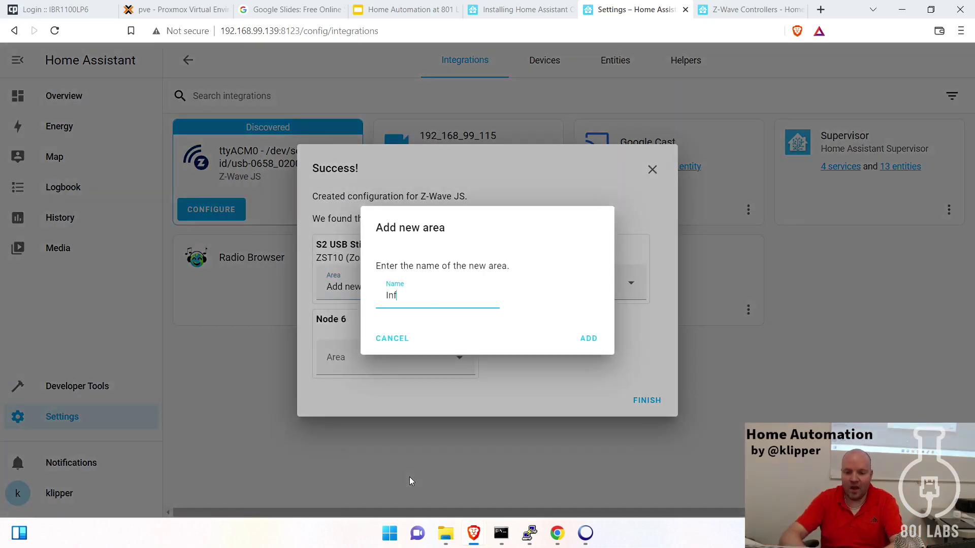
type("Infrastructu")
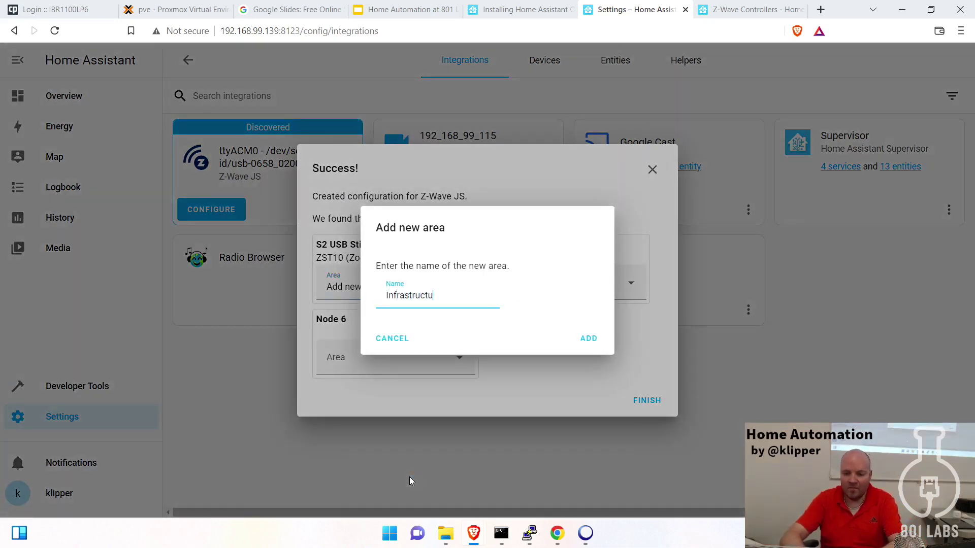
type("re")
left_click(601, 337)
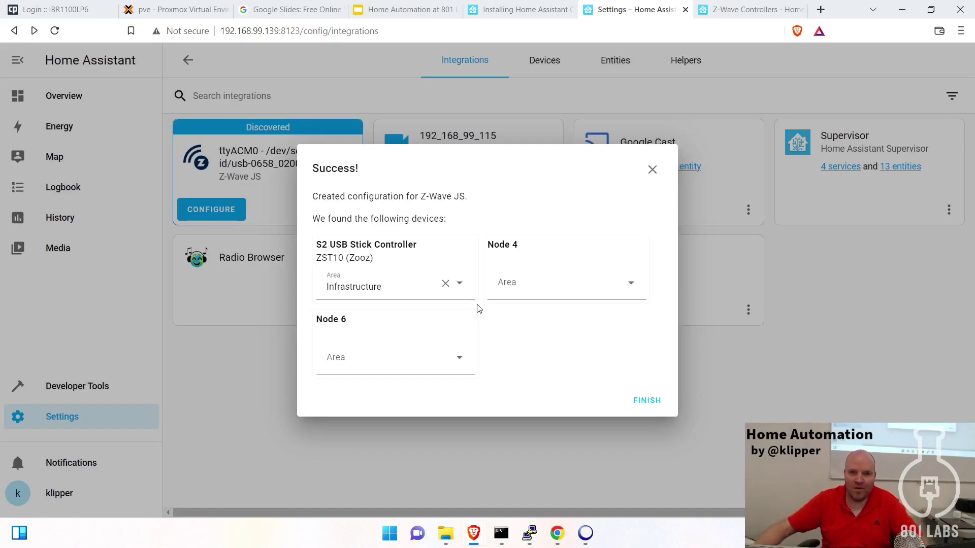
Leave Node 4 without an area, finish setup, and list the three Z-Wave JS devices
left_click(625, 287)
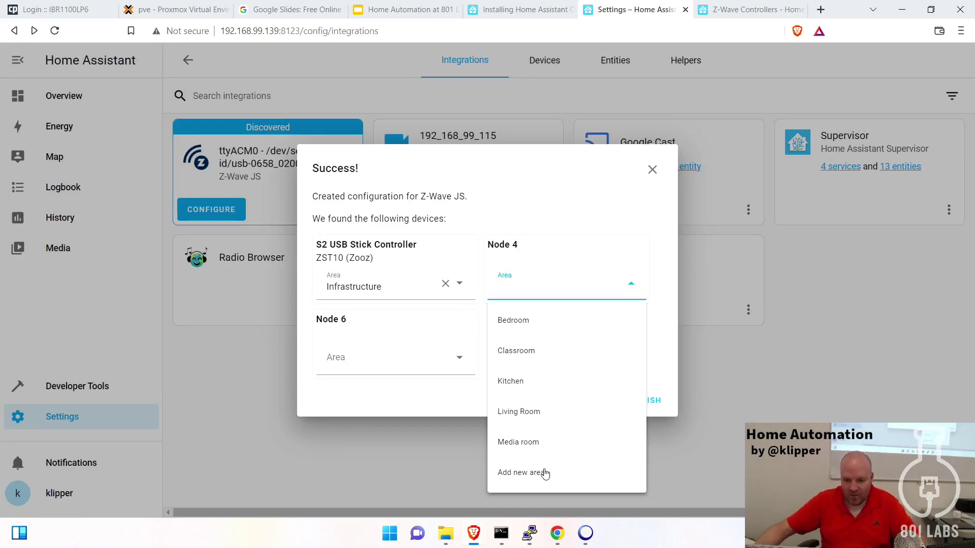
left_click(439, 415)
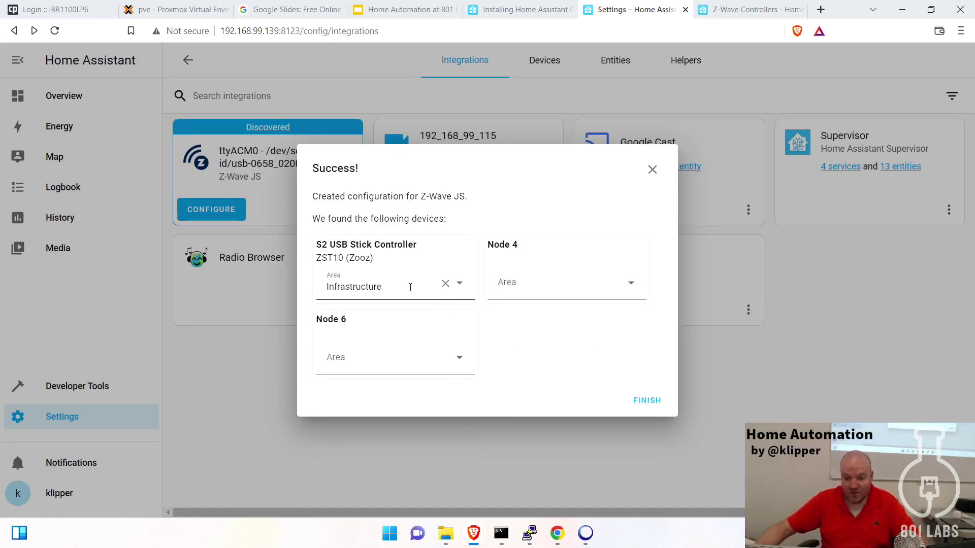
left_click(557, 284)
left_click(405, 388)
left_click(638, 404)
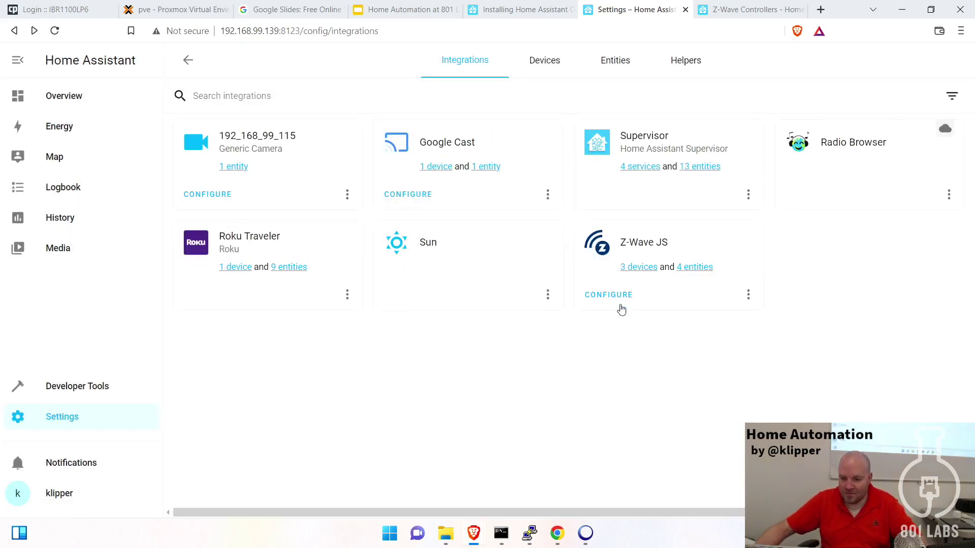
left_click(638, 267)
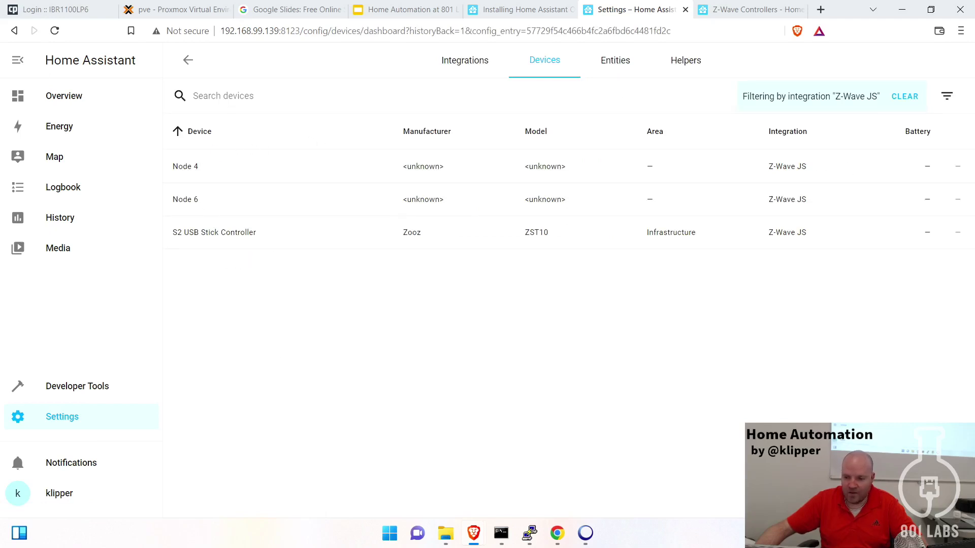
Cancel adding a Z-Wave device, browse Entities, Helpers and Devices, then open Z-Wave JS's CONFIGURE page
left_click(923, 503)
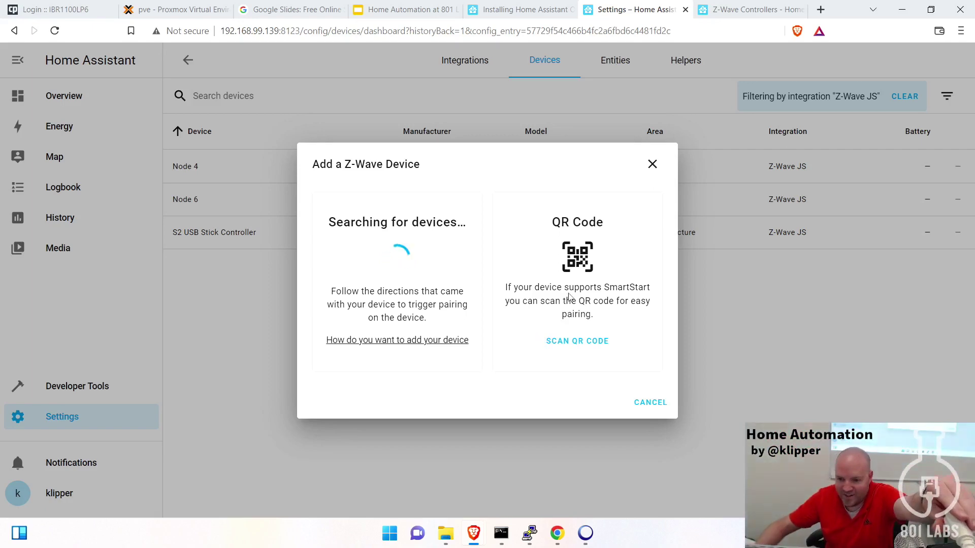
left_click(653, 164)
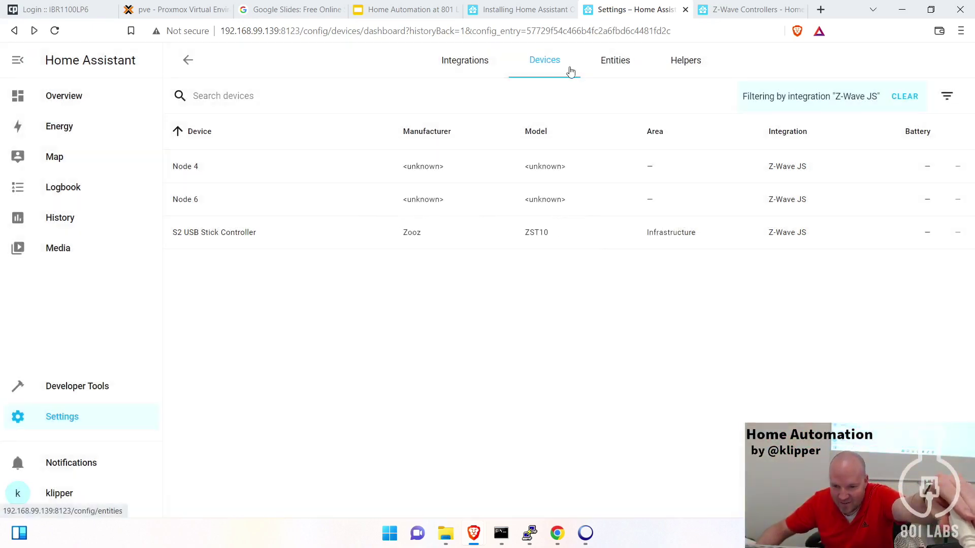
left_click(632, 65)
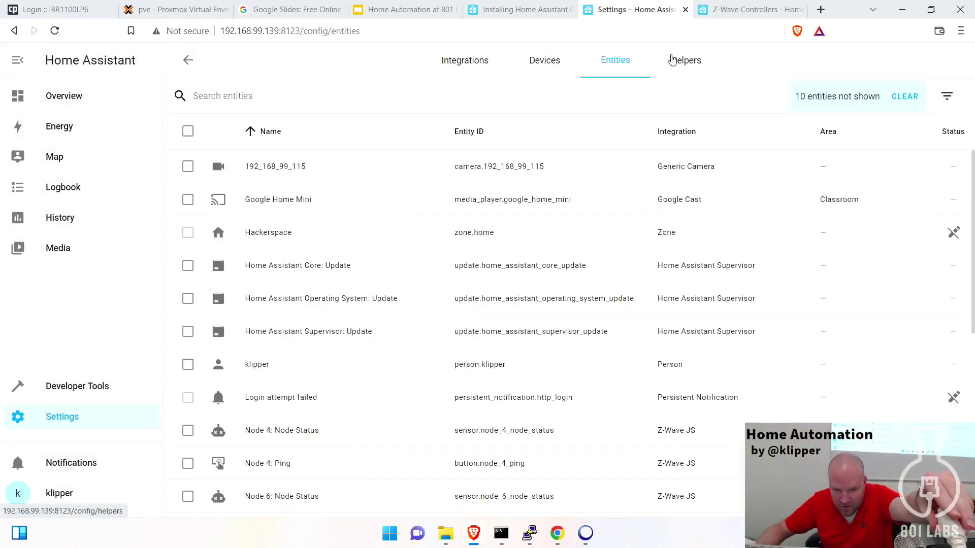
left_click(672, 60)
left_click(547, 71)
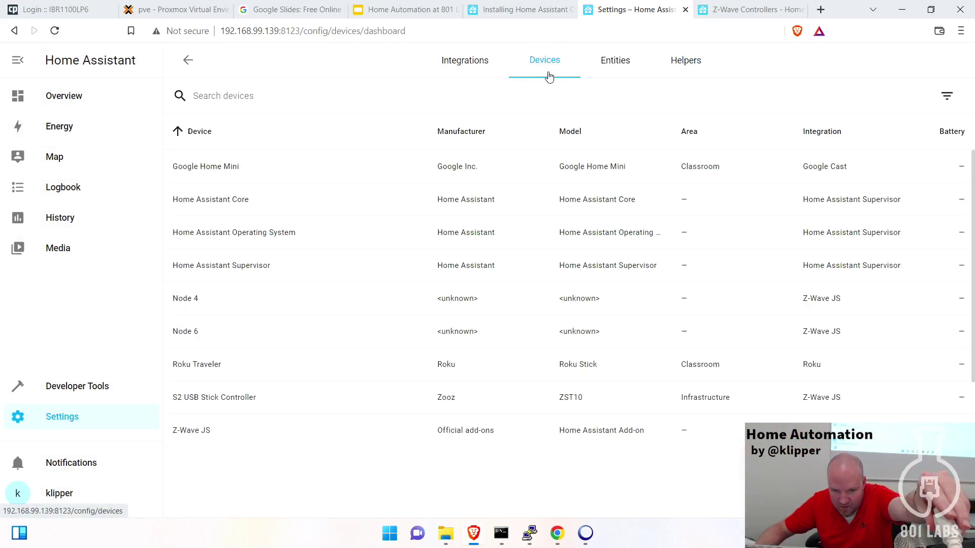
left_click(490, 72)
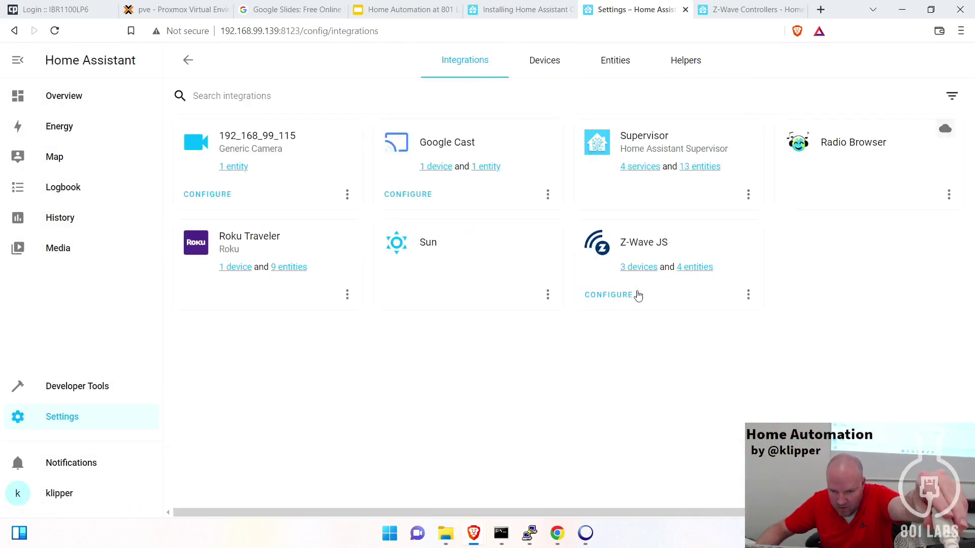
left_click(620, 294)
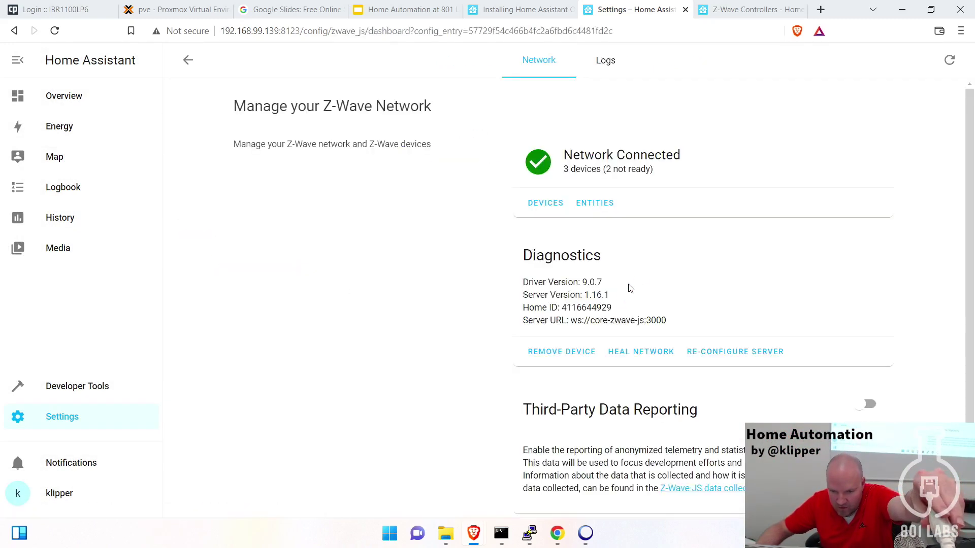
Start and close a Z-Wave exclusion, then pair the new device through Add Device
scroll(638, 310, "down", 1)
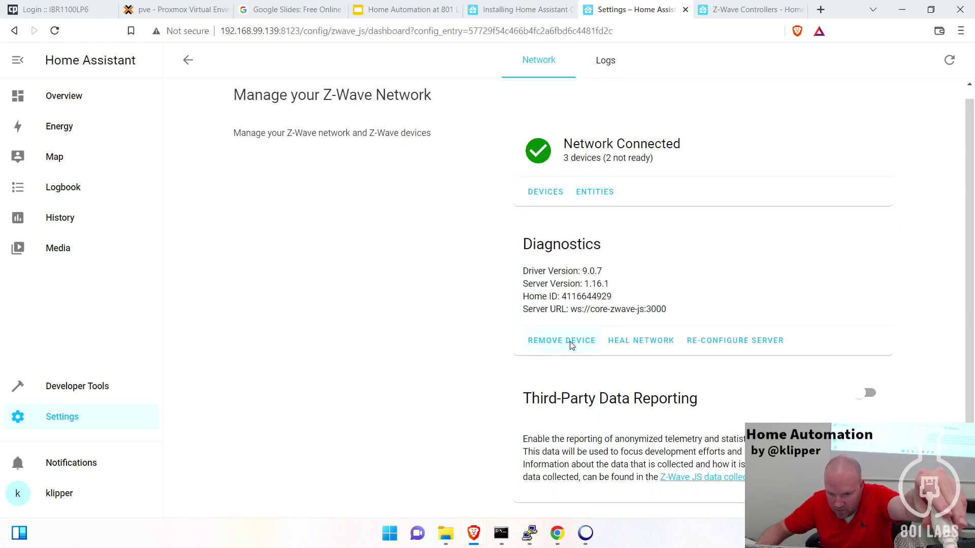
left_click(573, 342)
left_click(616, 335)
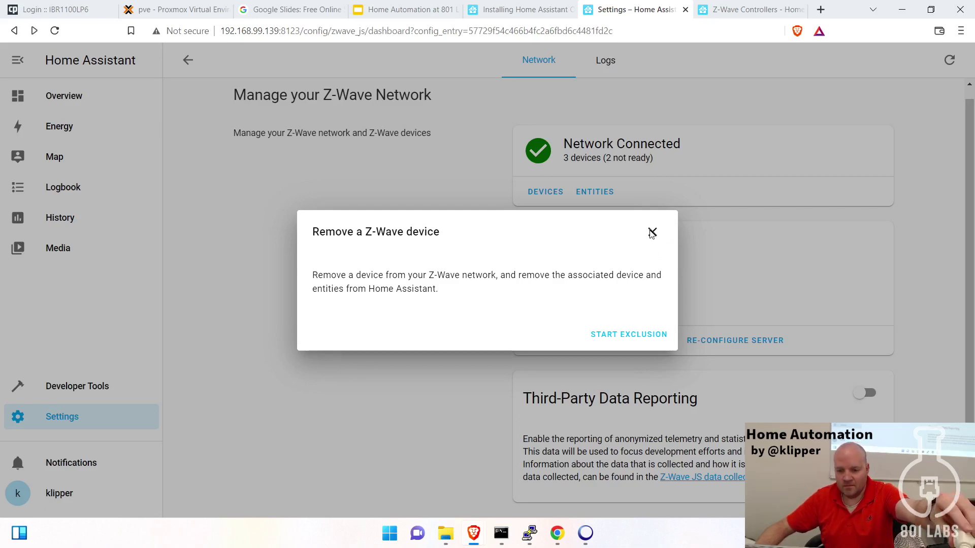
left_click(652, 232)
left_click(908, 500)
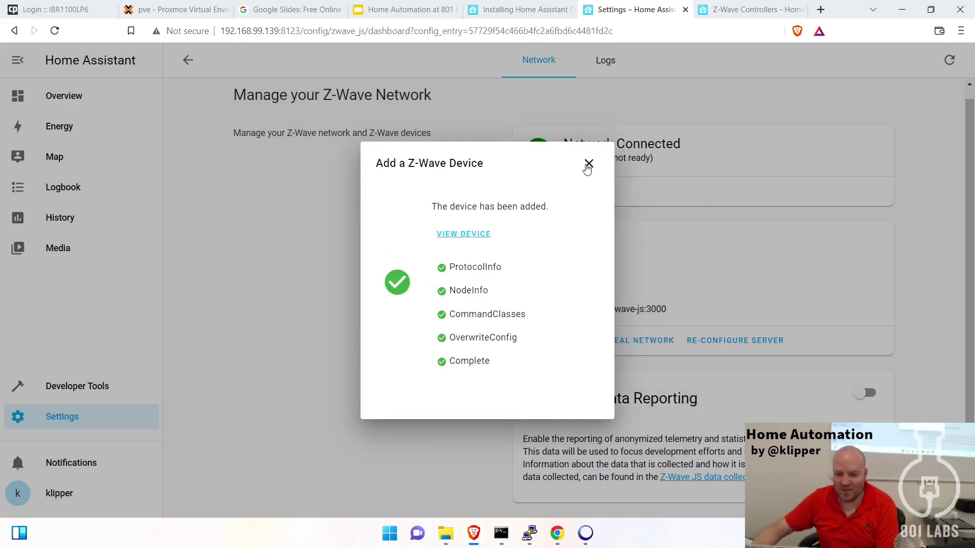
Open the Smart Energy Switch (Node 12) device page and edit its name and area
left_click(457, 236)
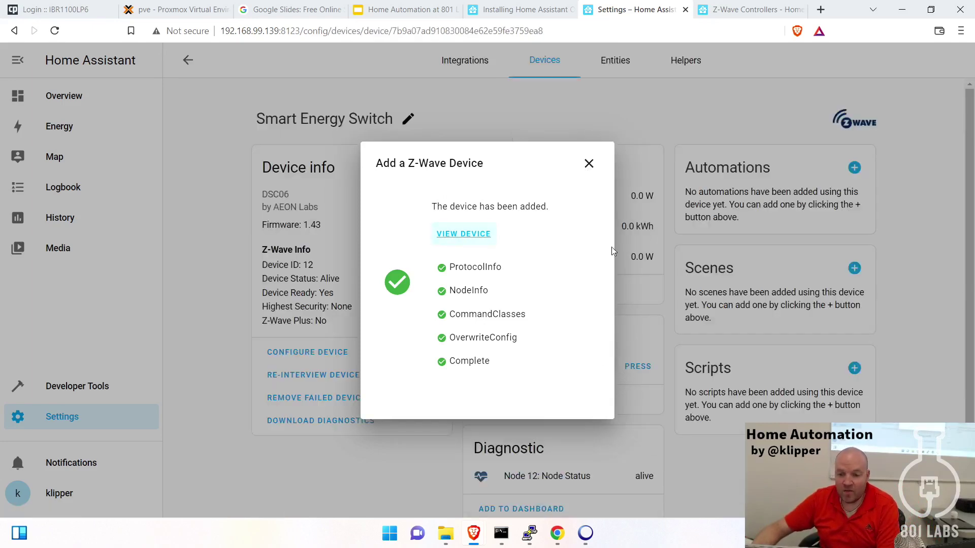
left_click(585, 167)
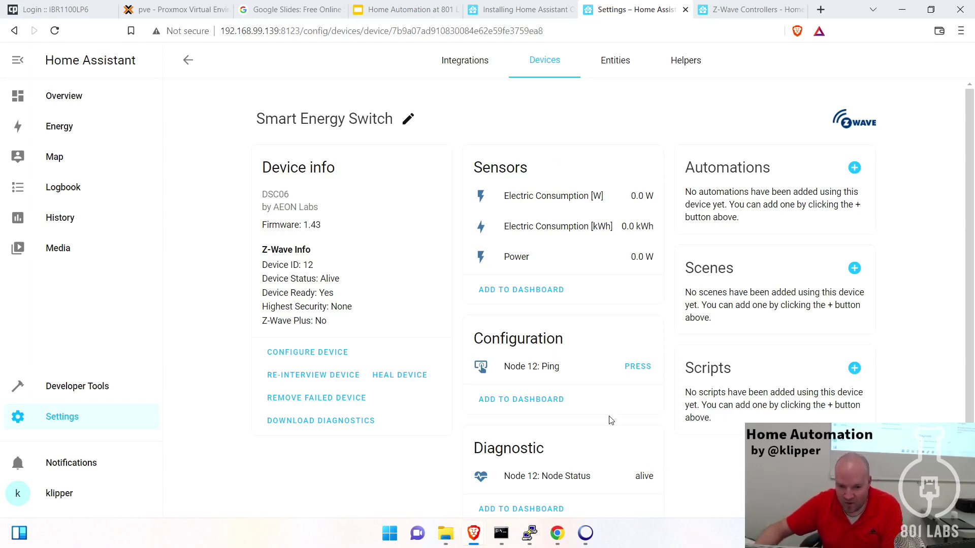
left_click(409, 120)
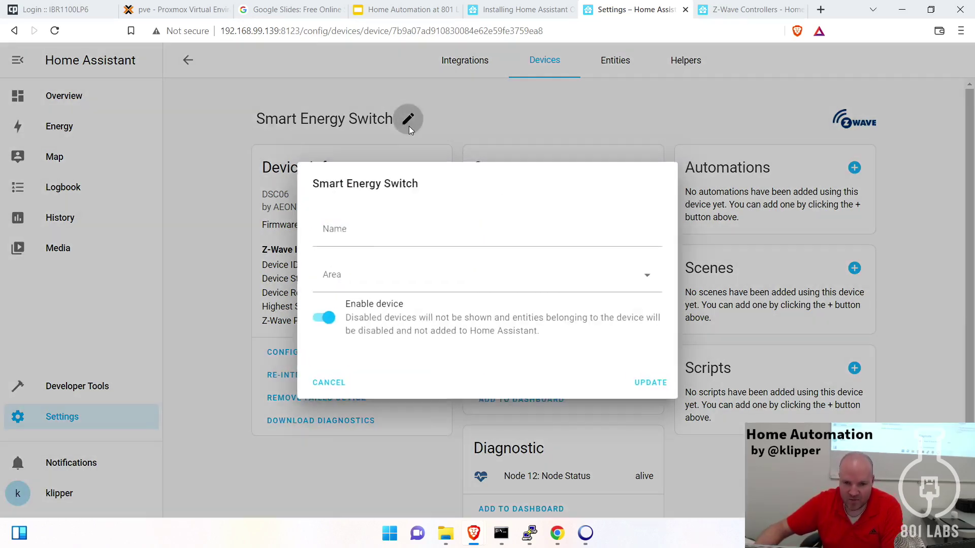
Rename the switch 'Aeon Labs 1', assign it to Classroom, save, and view the Overview dashboard
type("Aeon Labs 1")
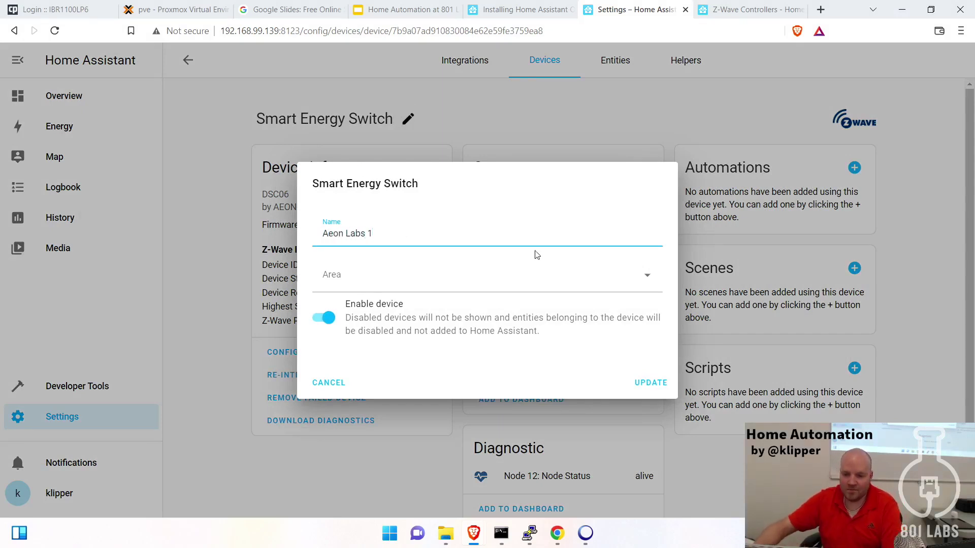
left_click(645, 274)
left_click(386, 351)
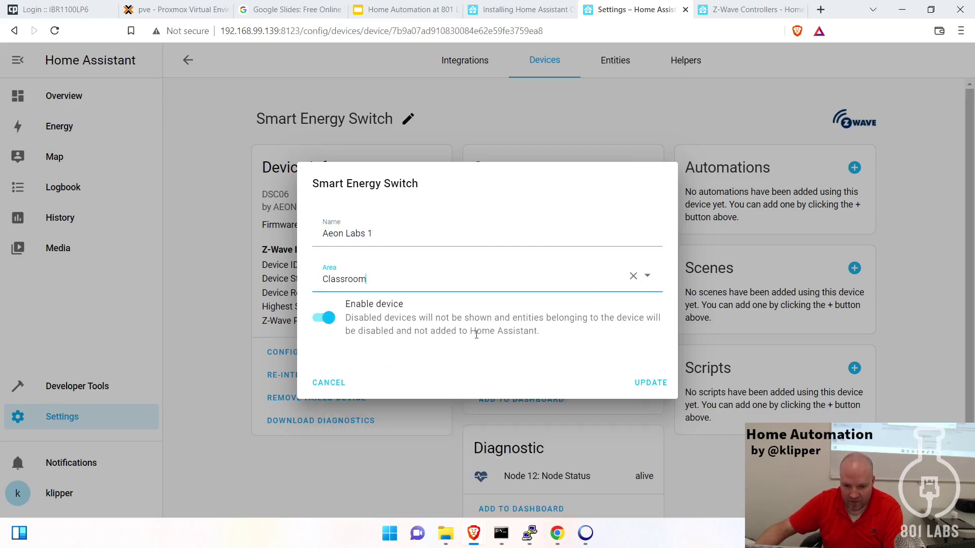
left_click(644, 386)
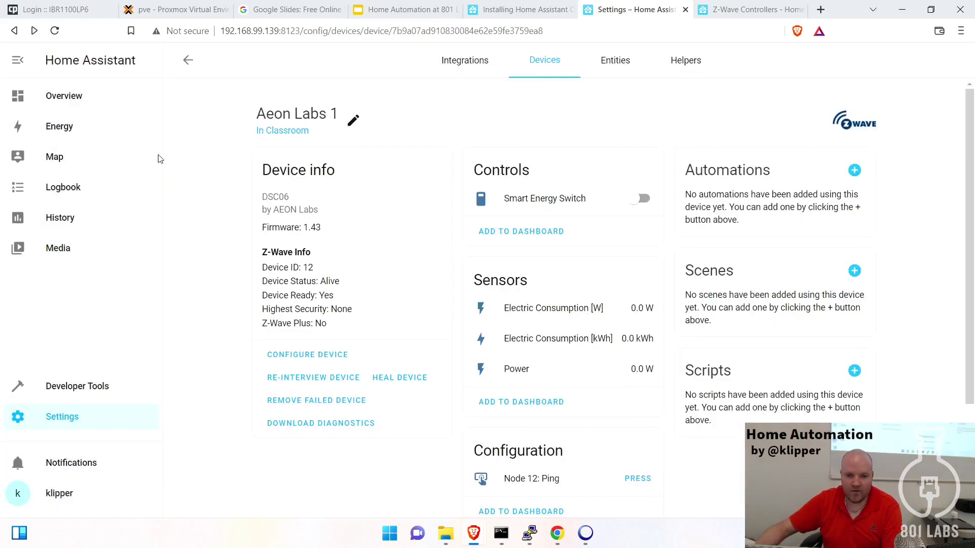
left_click(71, 99)
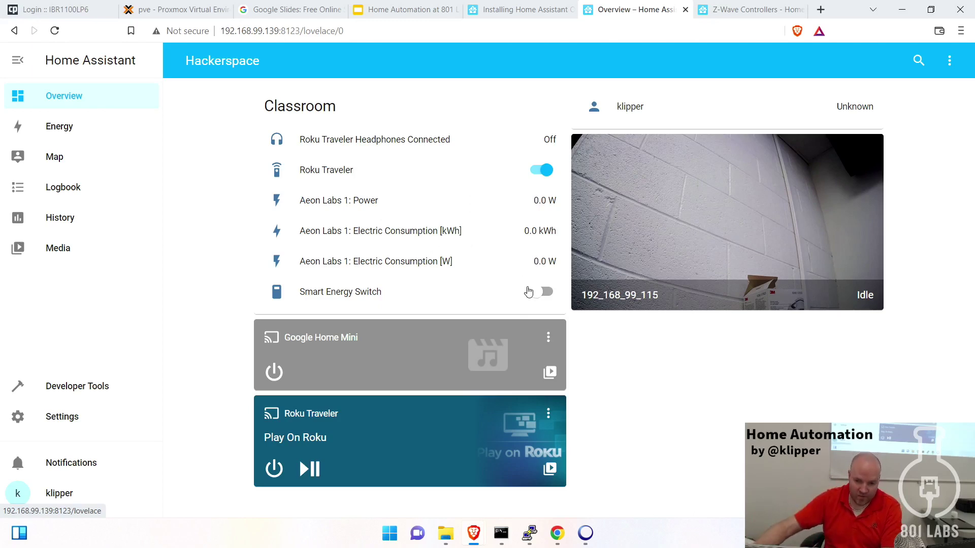
Turn the Smart Energy Switch on
left_click(541, 301)
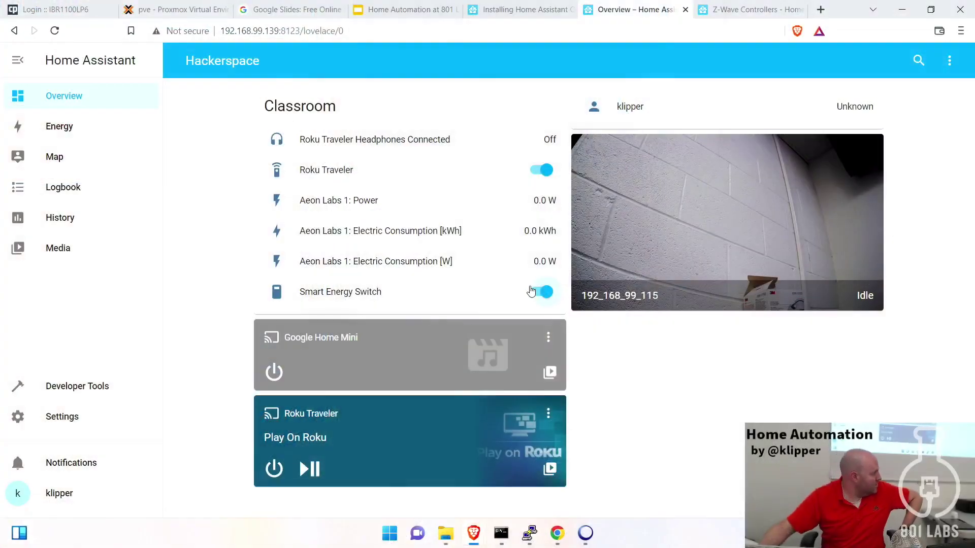
left_click(531, 292)
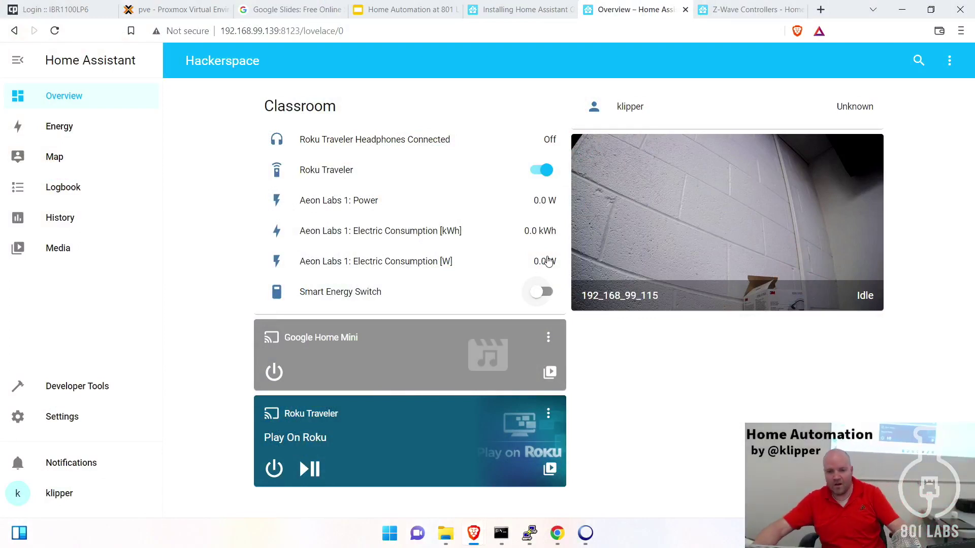
left_click(539, 295)
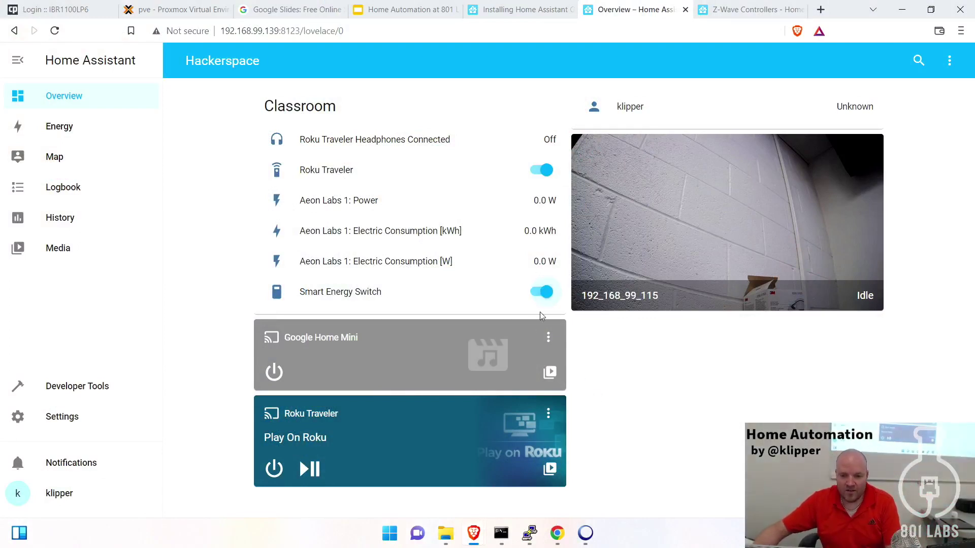
Review the Aeon Labs electric consumption history, then go to Settings
left_click(438, 237)
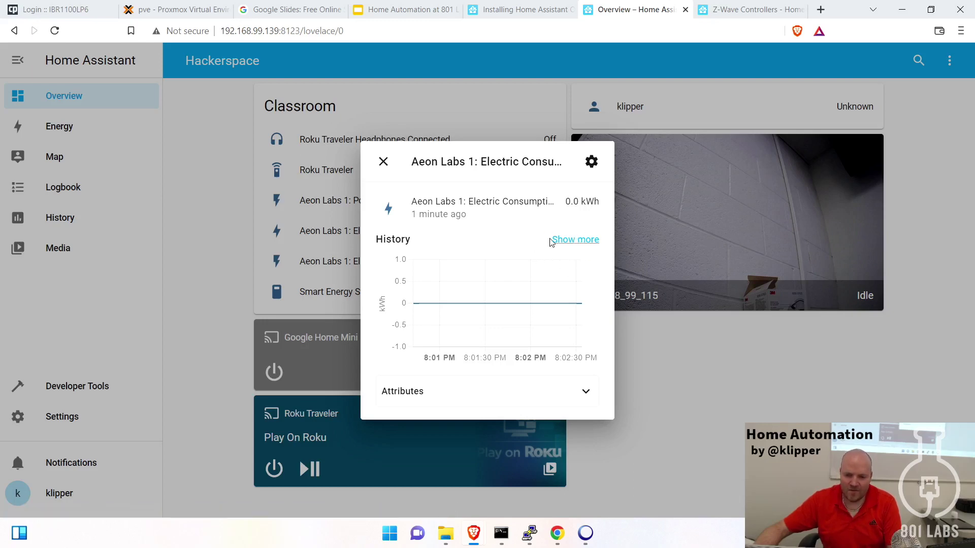
left_click(384, 162)
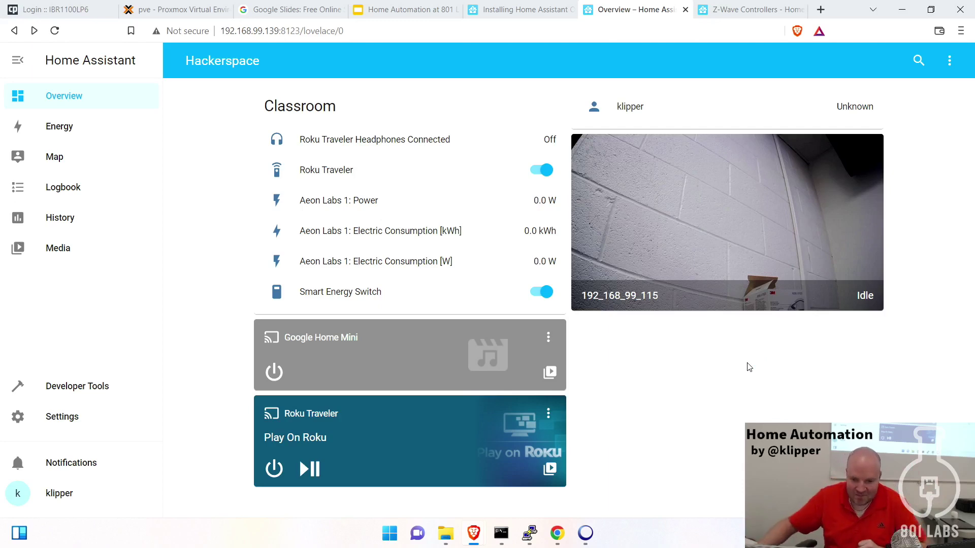
left_click(66, 427)
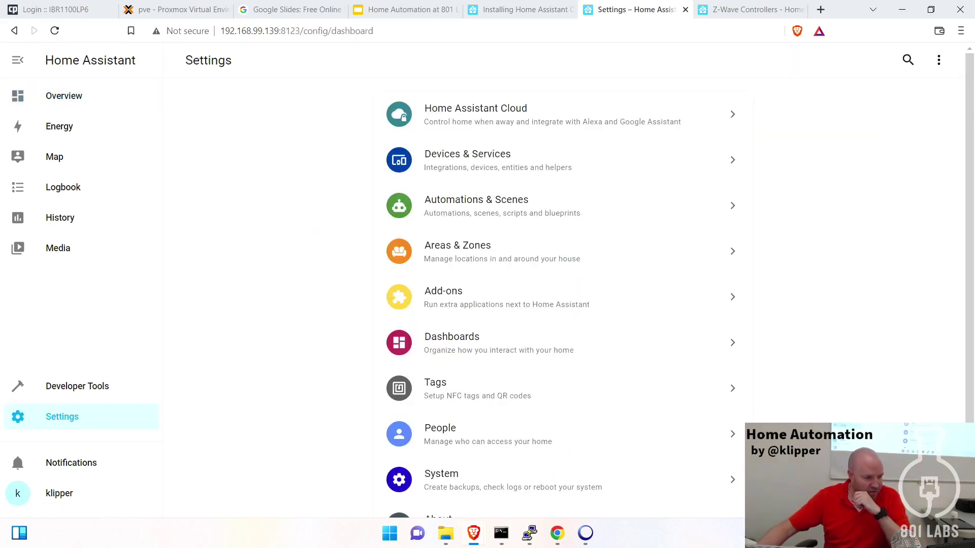
Open Devices & Services to see the installed integrations
left_click(546, 170)
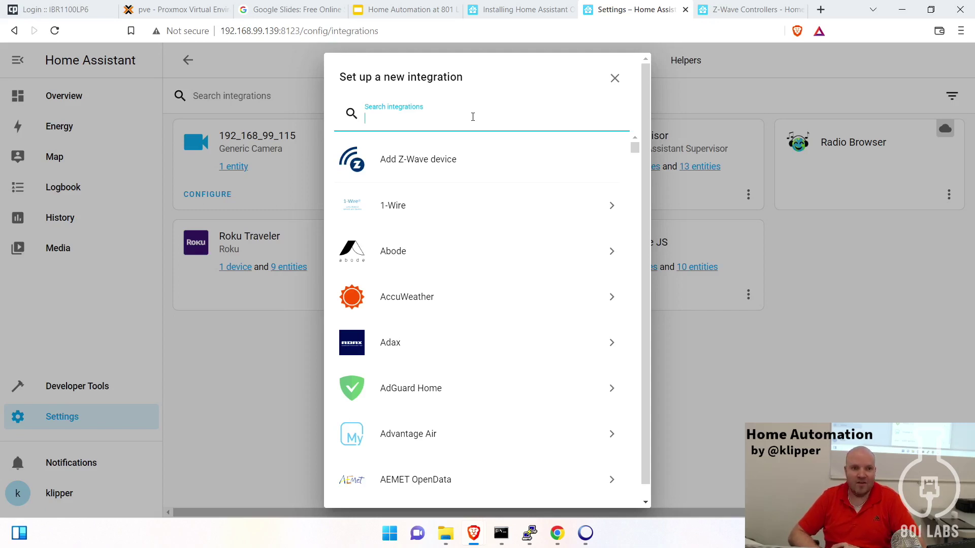
type("spotify")
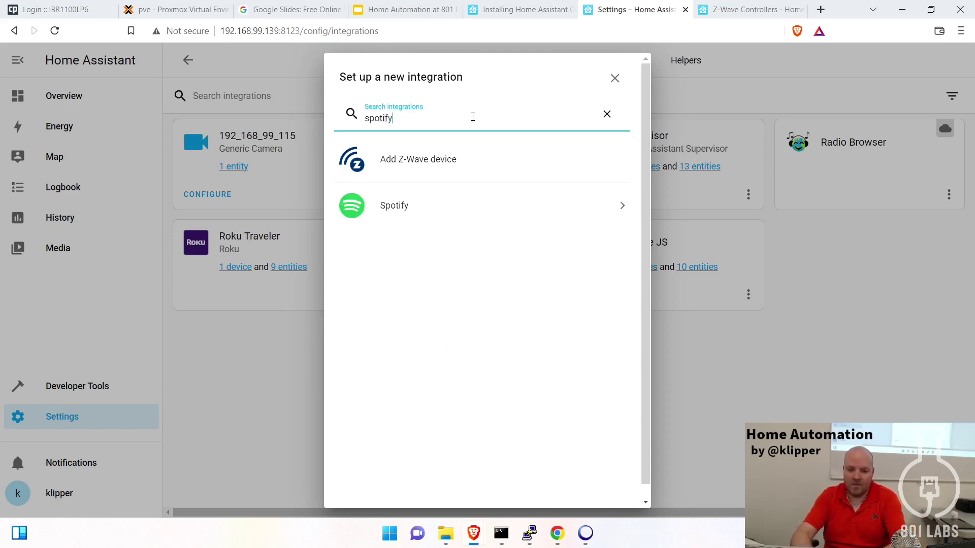
key("BackSpace")
key("BackSpace")
key("BackSpace")
key("BackSpace")
key("BackSpace")
key("BackSpace")
key("BackSpace")
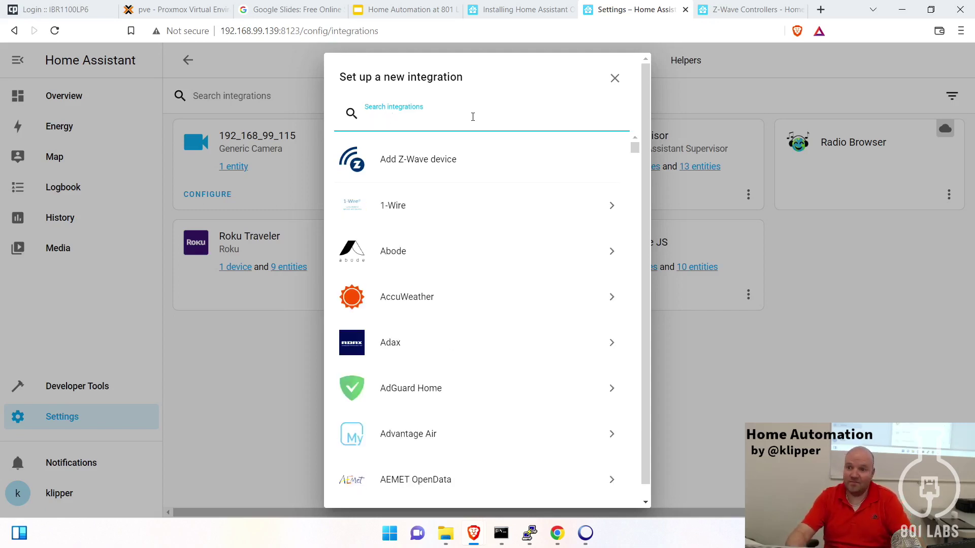
type("iftt")
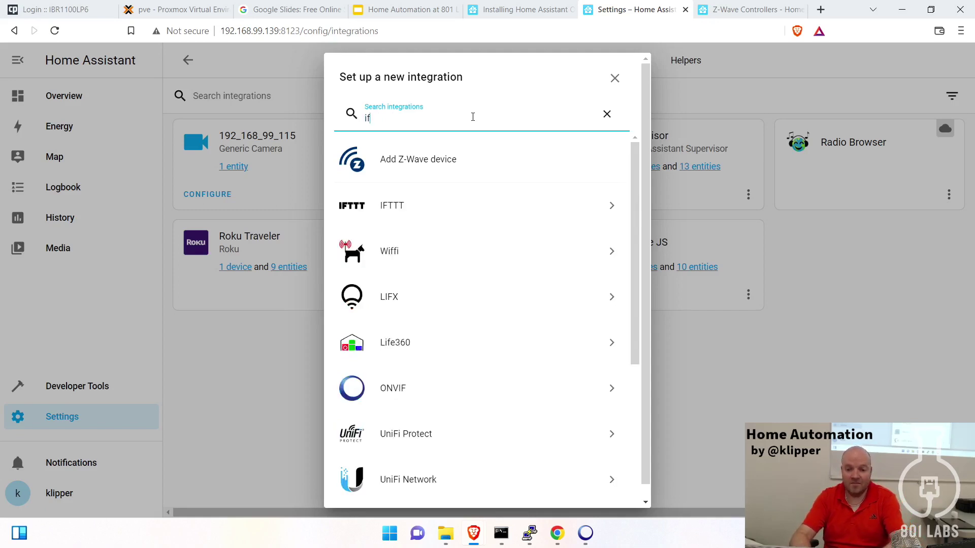
key("BackSpace")
key("BackSpace")
key("BackSpace")
key("BackSpace")
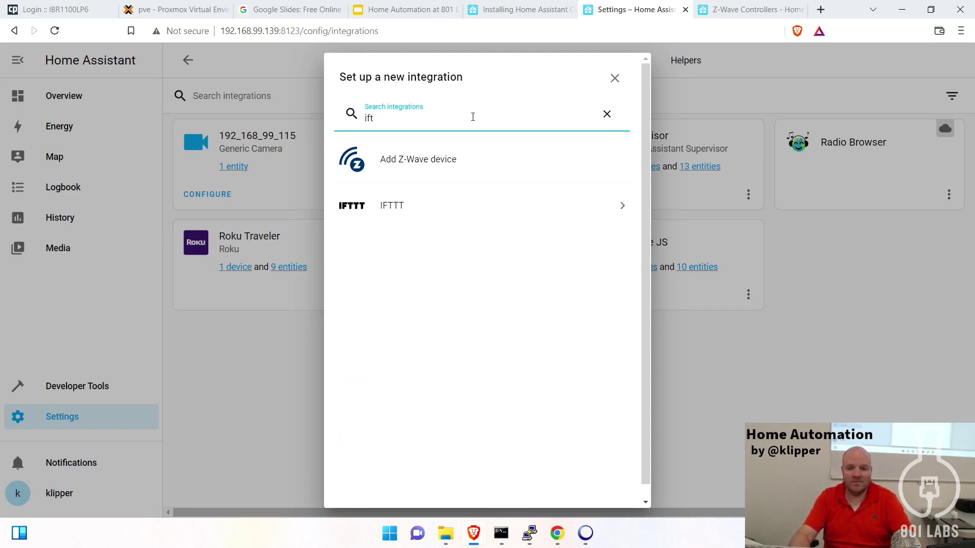
type("twitter")
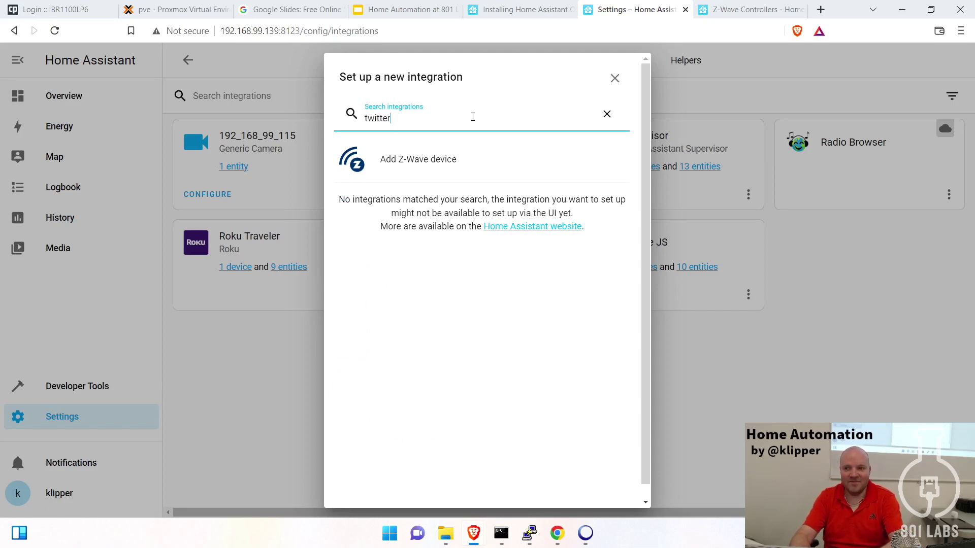
key("BackSpace")
key("BackSpace")
key("BackSpace")
key("BackSpace")
key("BackSpace")
key("BackSpace")
key("BackSpace")
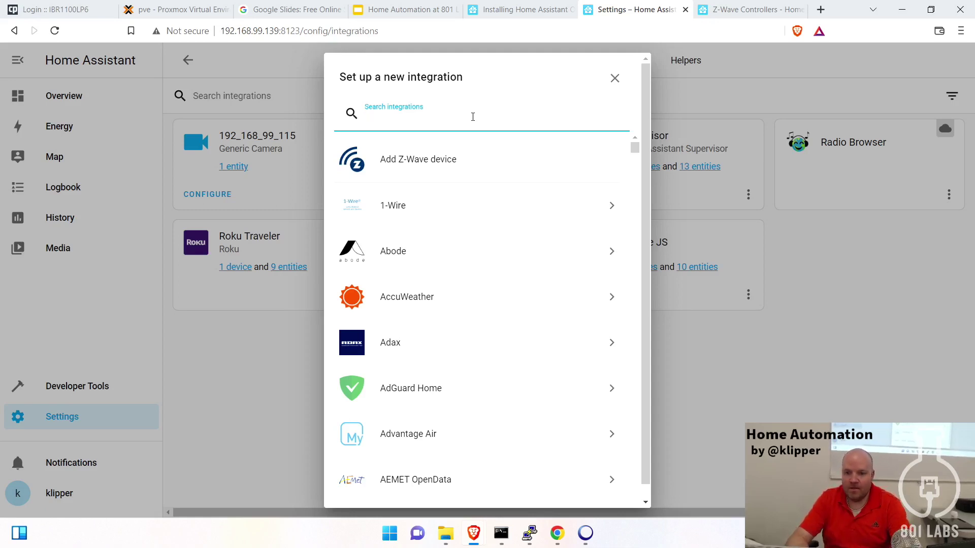
type("smp")
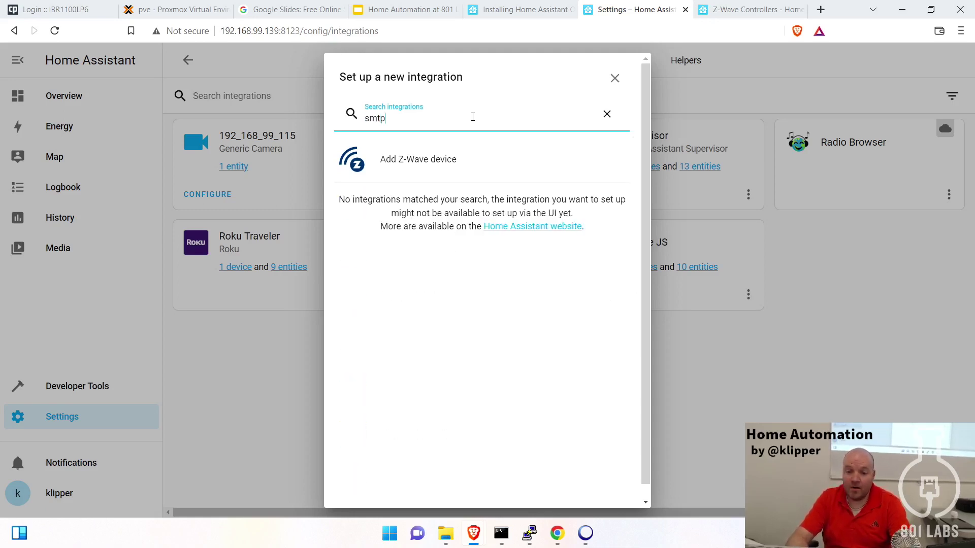
key("BackSpace")
key("BackSpace")
key("BackSpace")
type("mailgun")
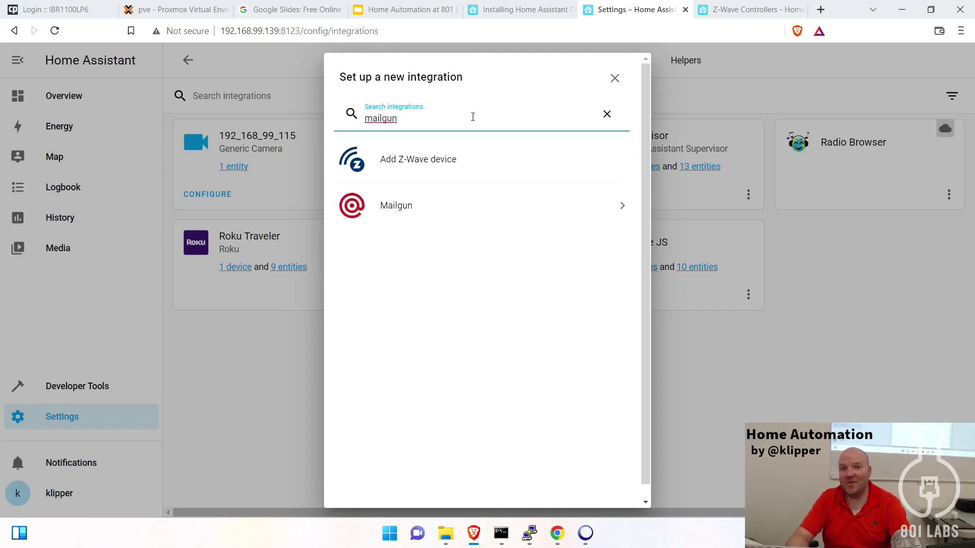
key("BackSpace")
key("BackSpace")
key("BackSpace")
key("BackSpace")
key("BackSpace")
key("BackSpace")
key("BackSpace")
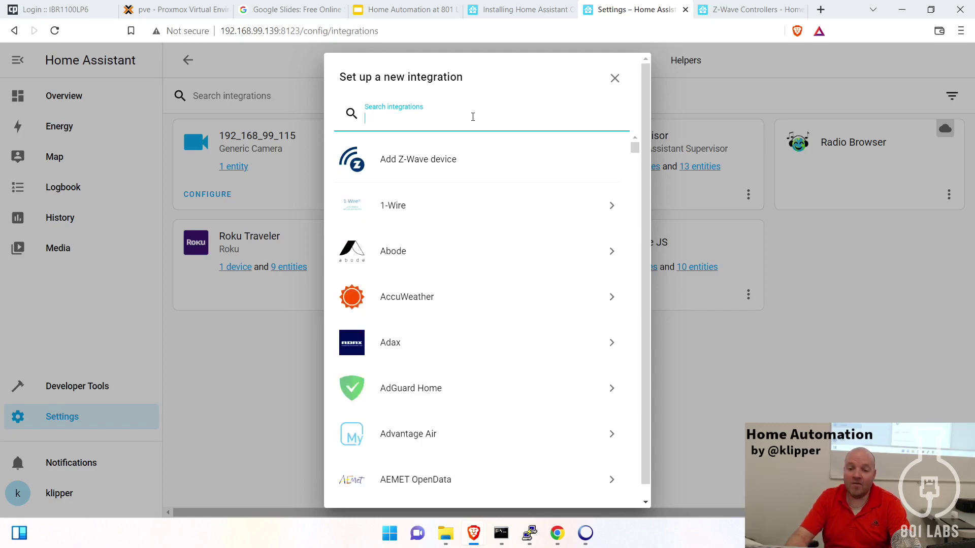
type("ring")
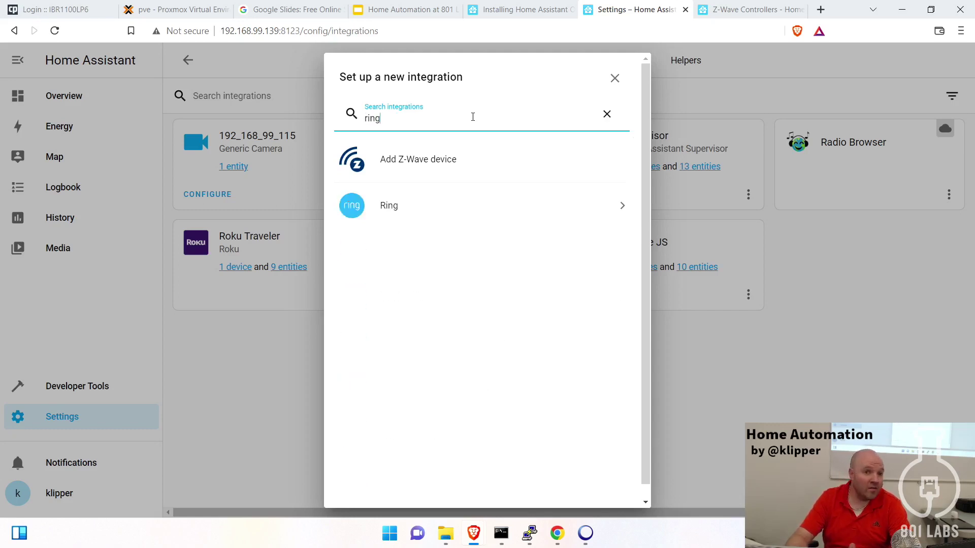
key("BackSpace")
key("BackSpace")
key("BackSpace")
key("BackSpace")
type("octo")
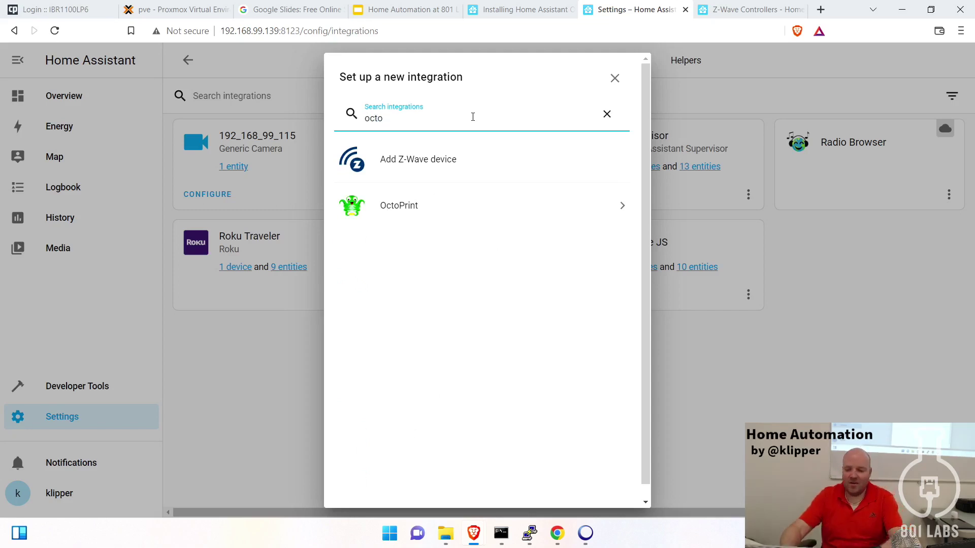
key("BackSpace")
key("BackSpace")
key("BackSpace")
key("BackSpace")
type("sleep")
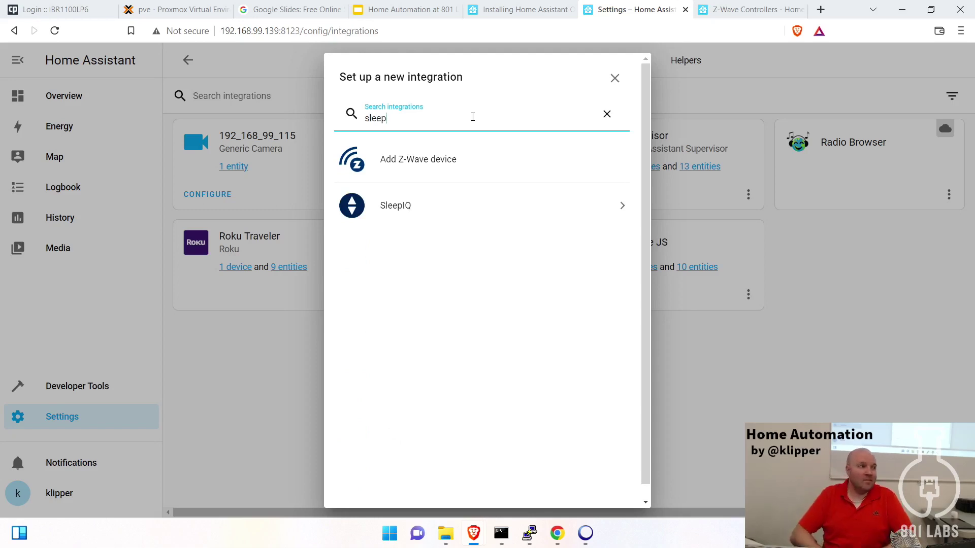
key("BackSpace")
key("BackSpace")
key("BackSpace")
key("BackSpace")
key("BackSpace")
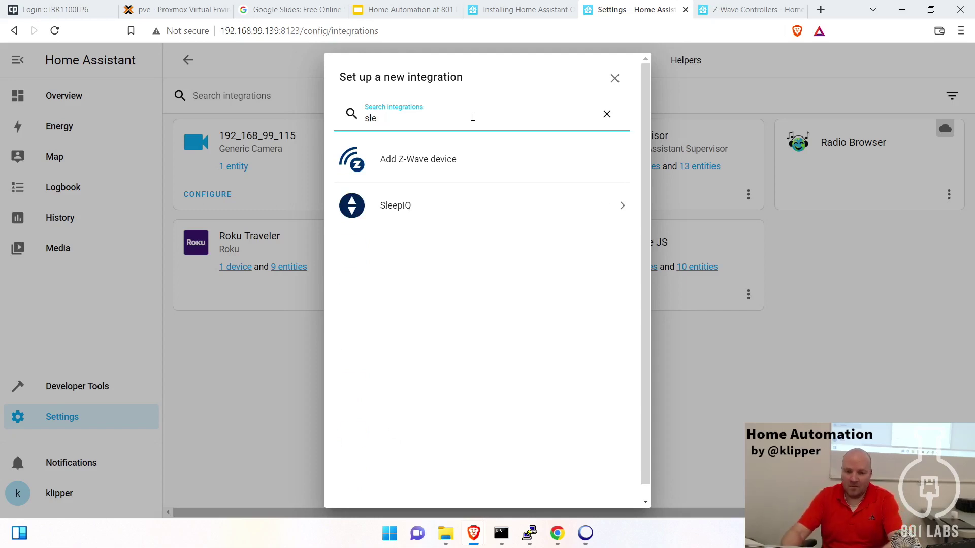
type("honey")
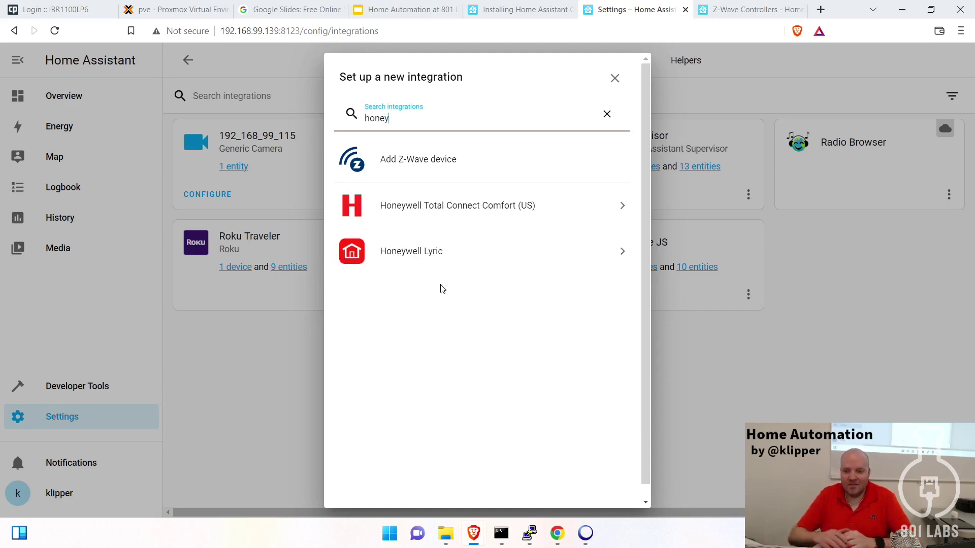
key("BackSpace")
key("BackSpace")
key("BackSpace")
key("BackSpace")
key("BackSpace")
type("steam")
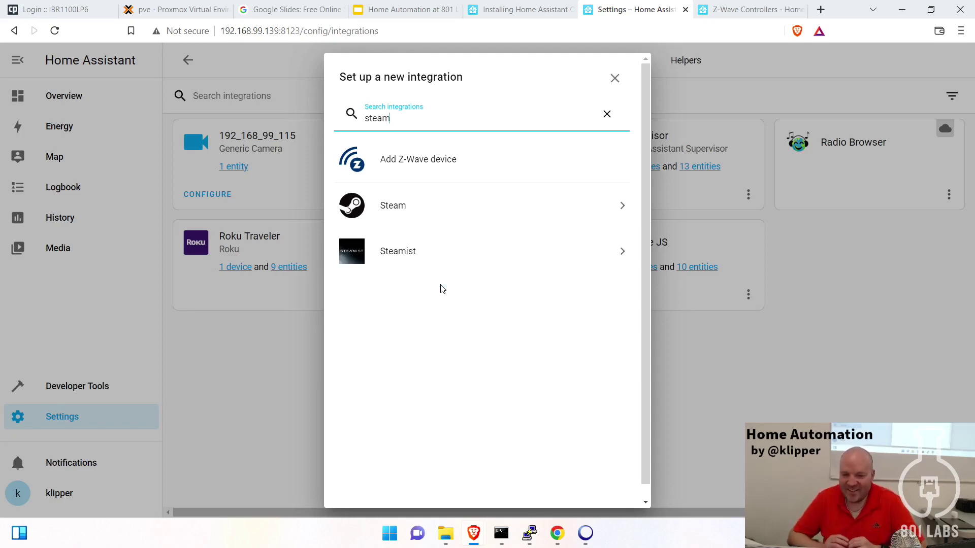
key("BackSpace")
key("BackSpace")
key("BackSpace")
key("BackSpace")
key("BackSpace")
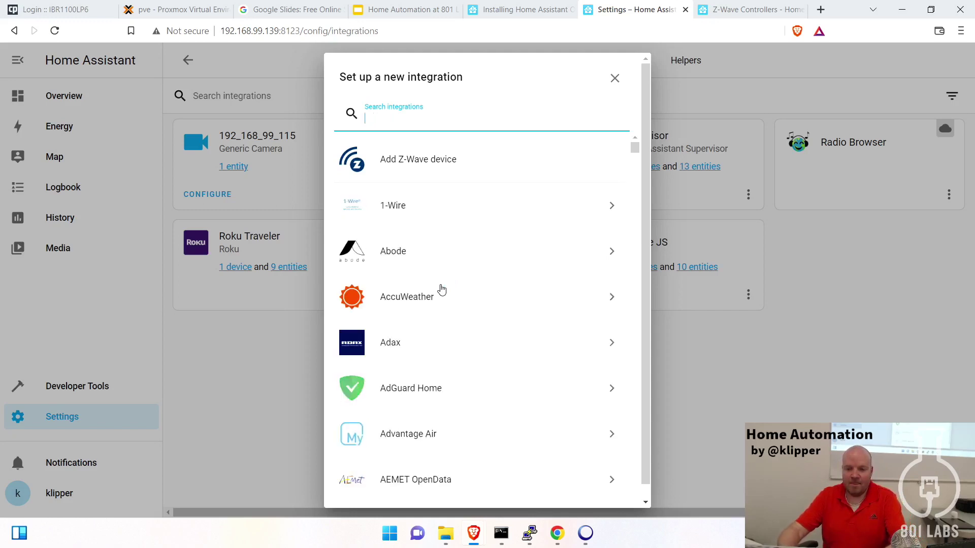
scroll(517, 343, "down", 4)
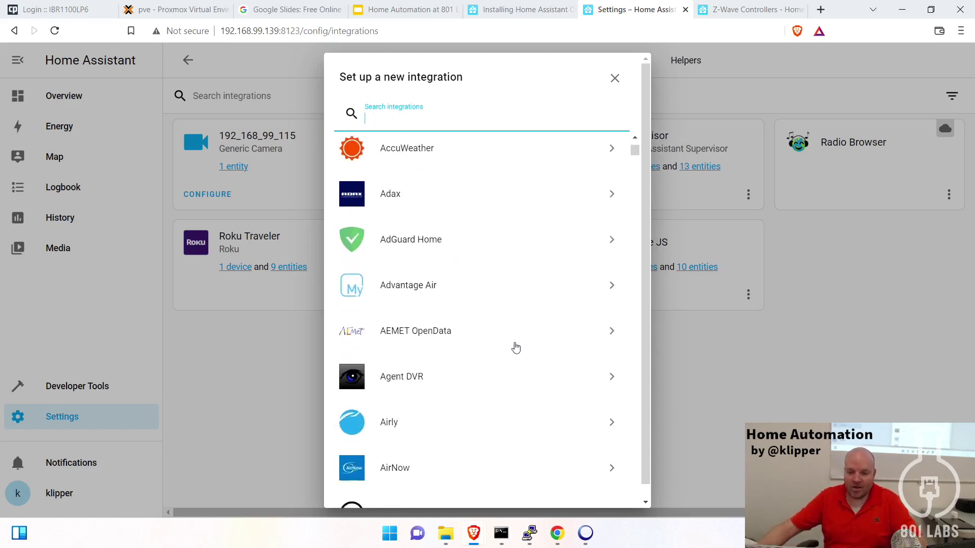
scroll(522, 345, "down", 3)
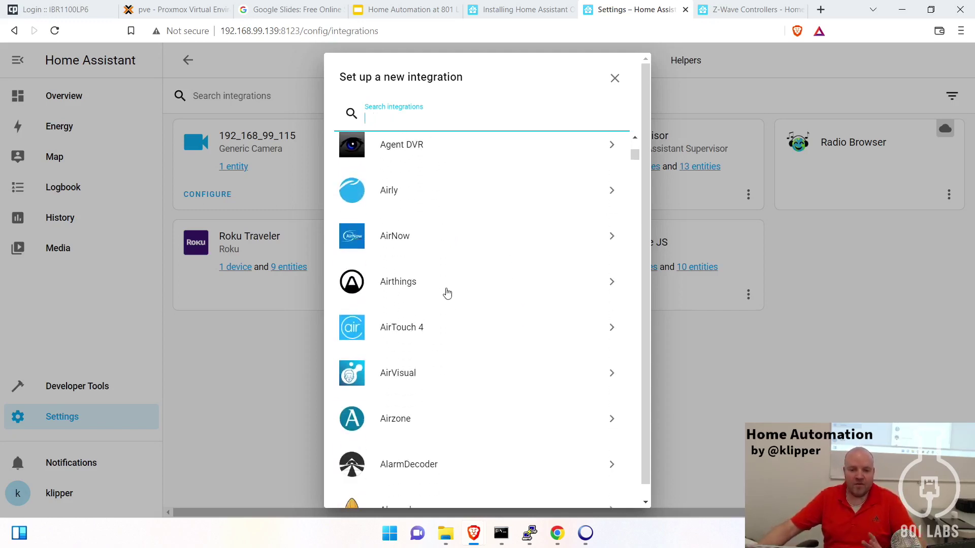
scroll(445, 294, "down", 4)
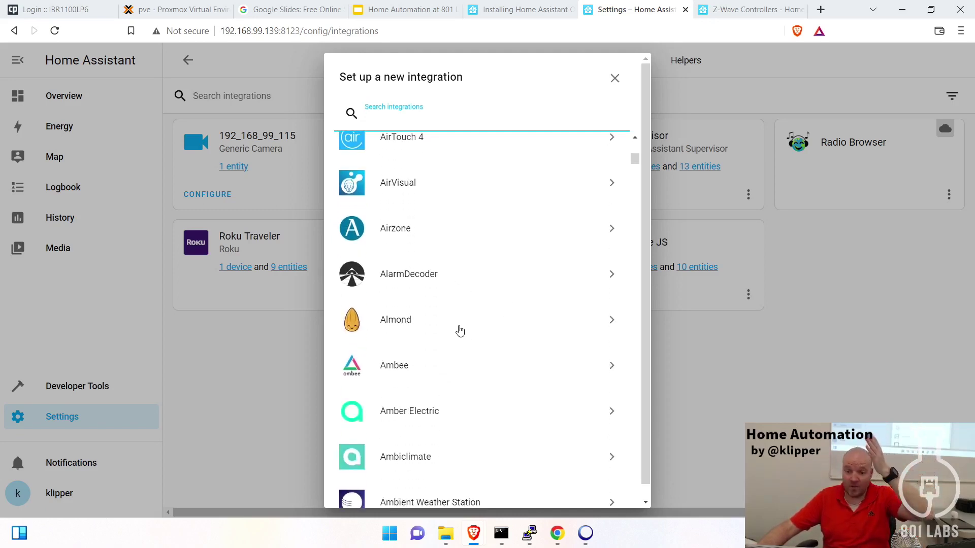
scroll(460, 331, "down", 3)
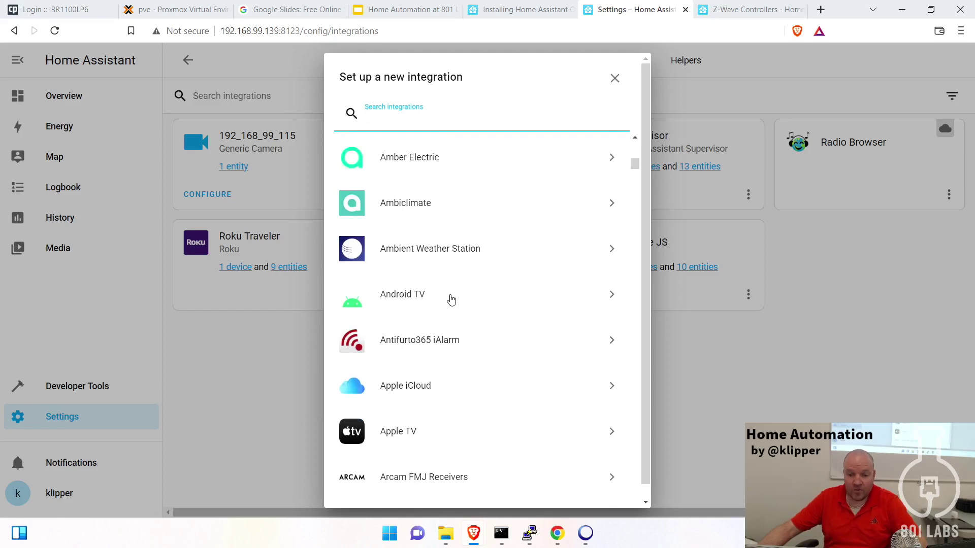
scroll(479, 315, "down", 3)
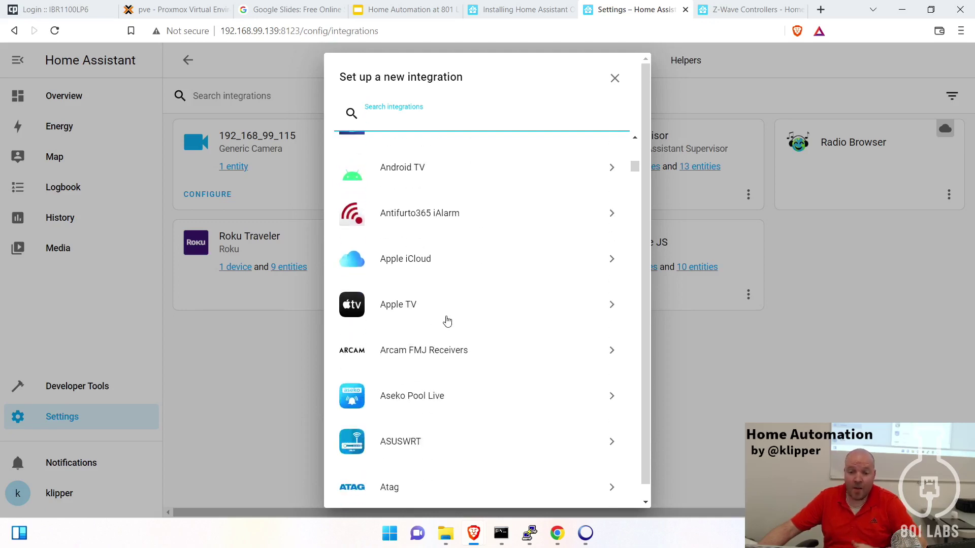
scroll(481, 356, "down", 5)
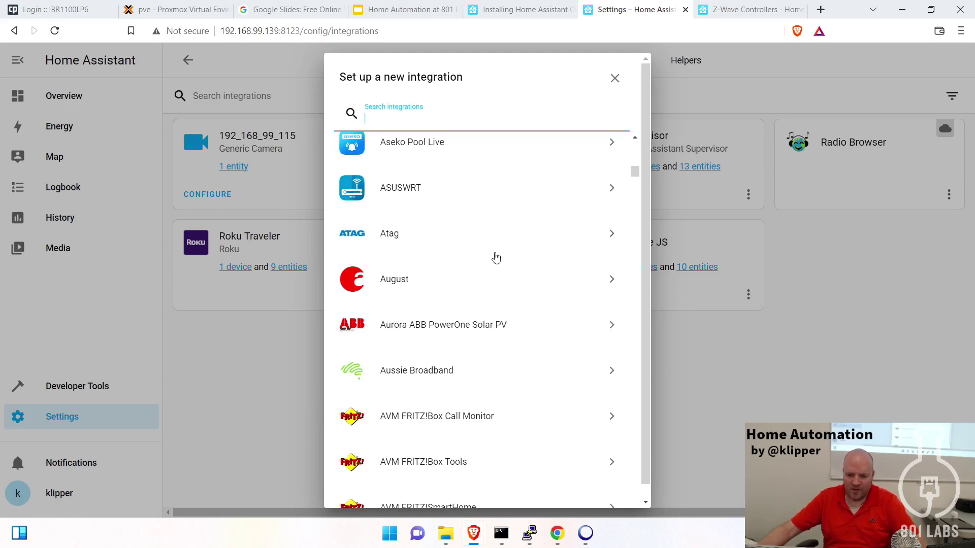
scroll(496, 260, "down", 9)
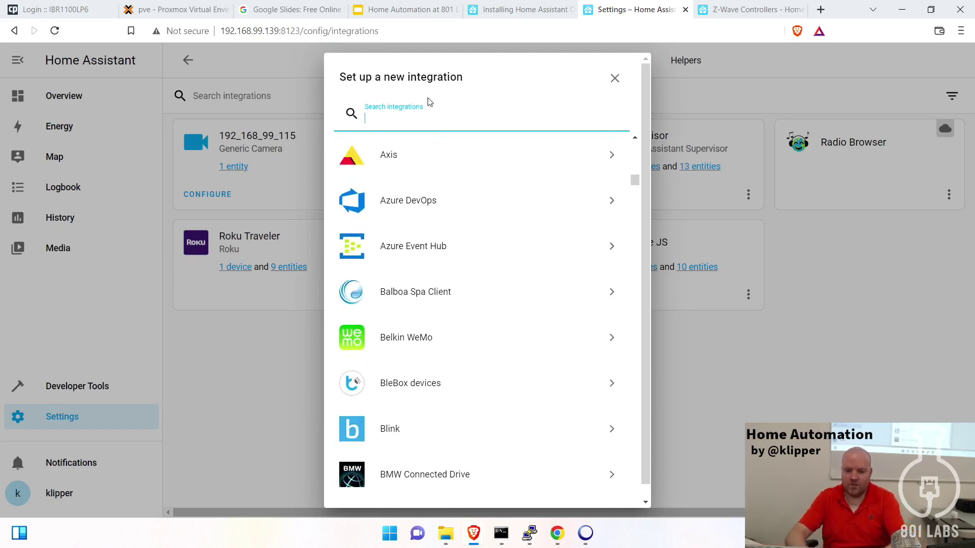
type("pdk")
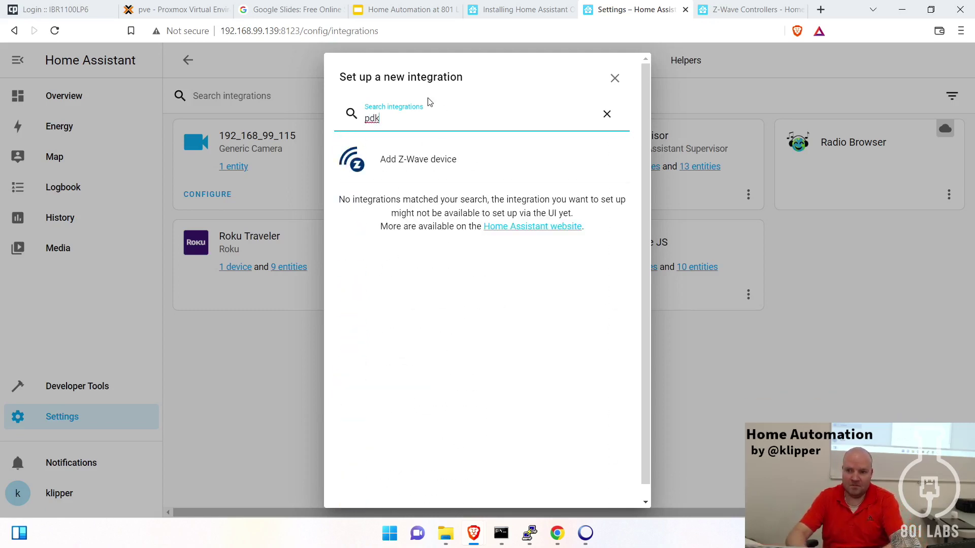
key("BackSpace")
key("BackSpace")
key("BackSpace")
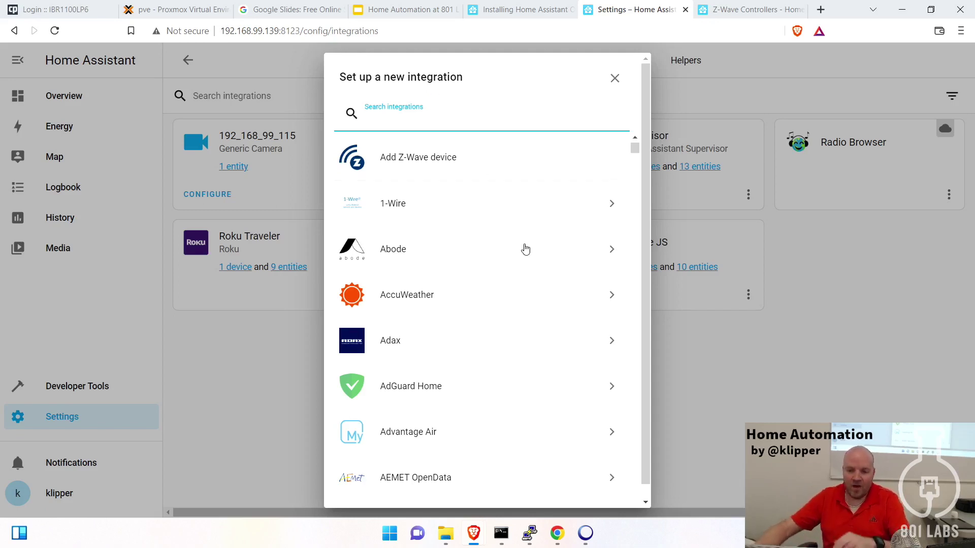
scroll(544, 259, "down", 20)
scroll(544, 259, "down", 20)
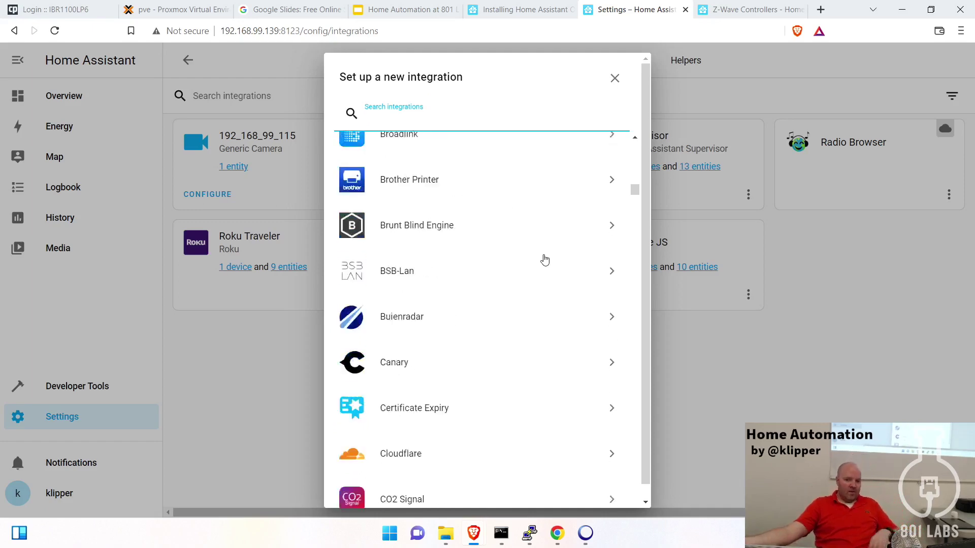
scroll(544, 260, "down", 20)
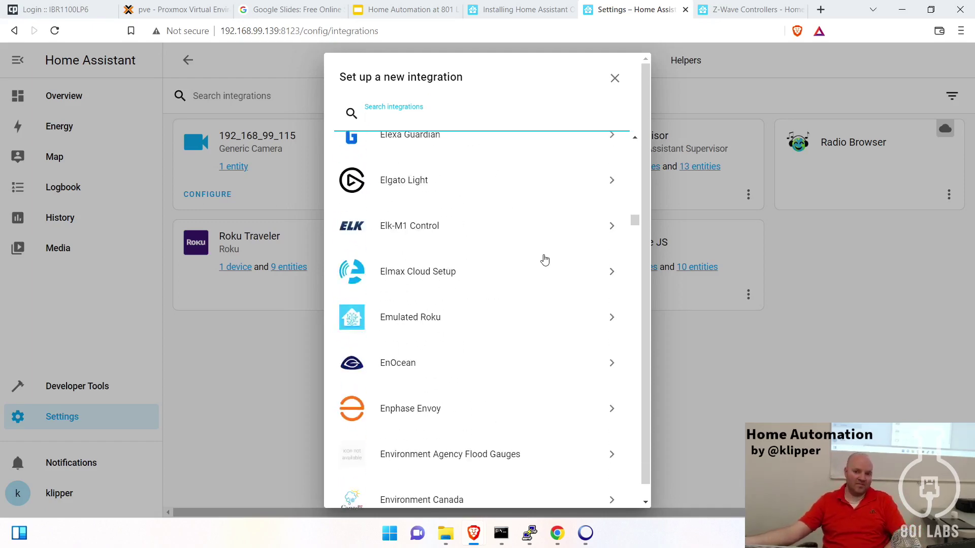
scroll(544, 260, "down", 20)
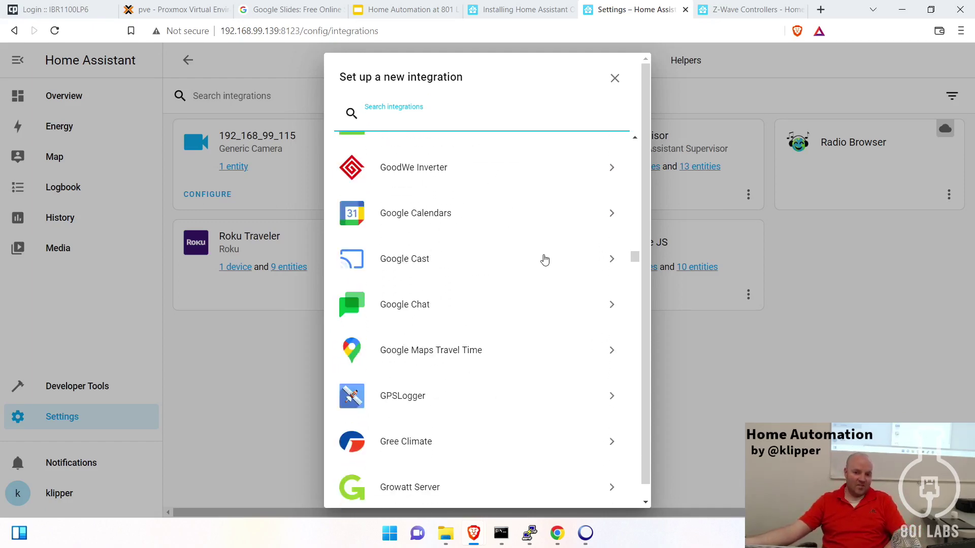
scroll(544, 260, "up", 5)
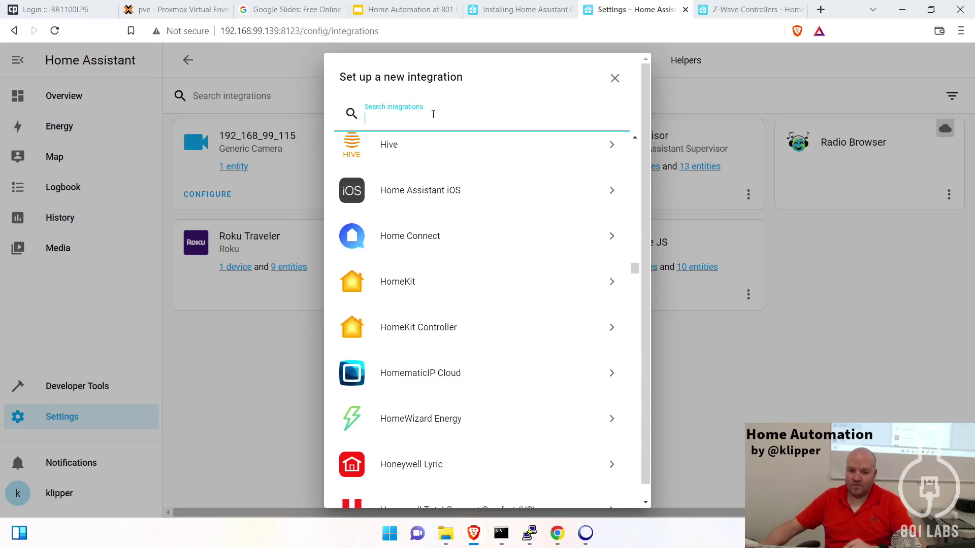
type("inphas")
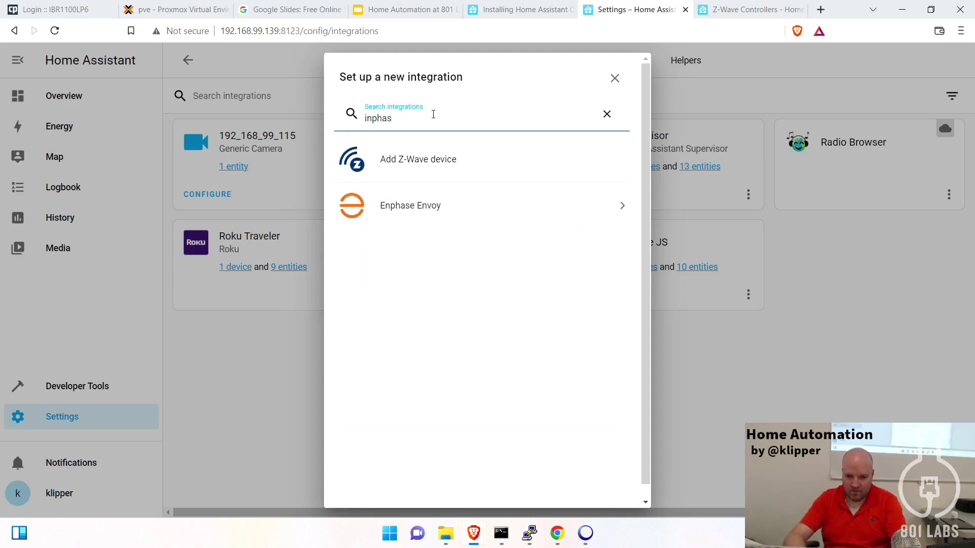
key("BackSpace")
key("BackSpace")
key("BackSpace")
key("BackSpace")
key("BackSpace")
type("enphas")
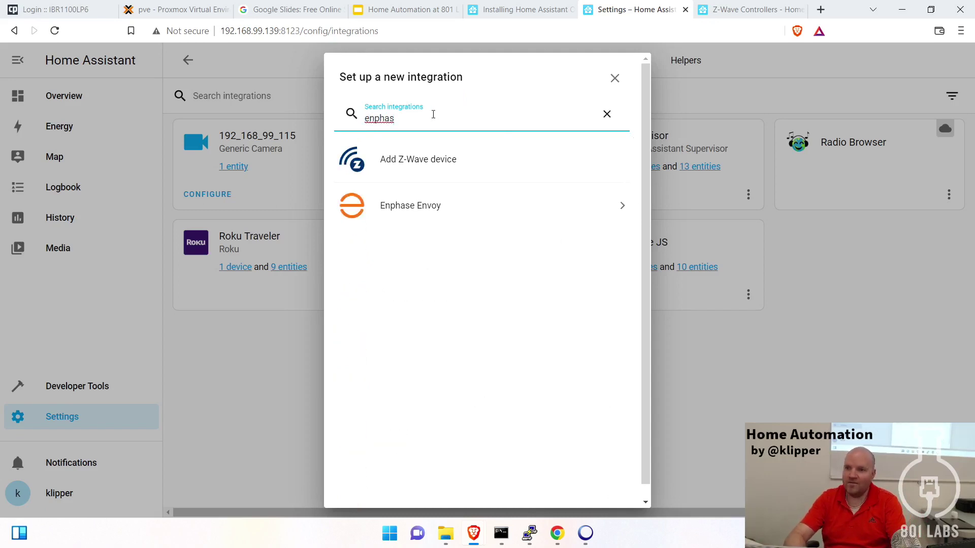
key("BackSpace")
key("BackSpace")
key("BackSpace")
key("BackSpace")
key("BackSpace")
key("BackSpace")
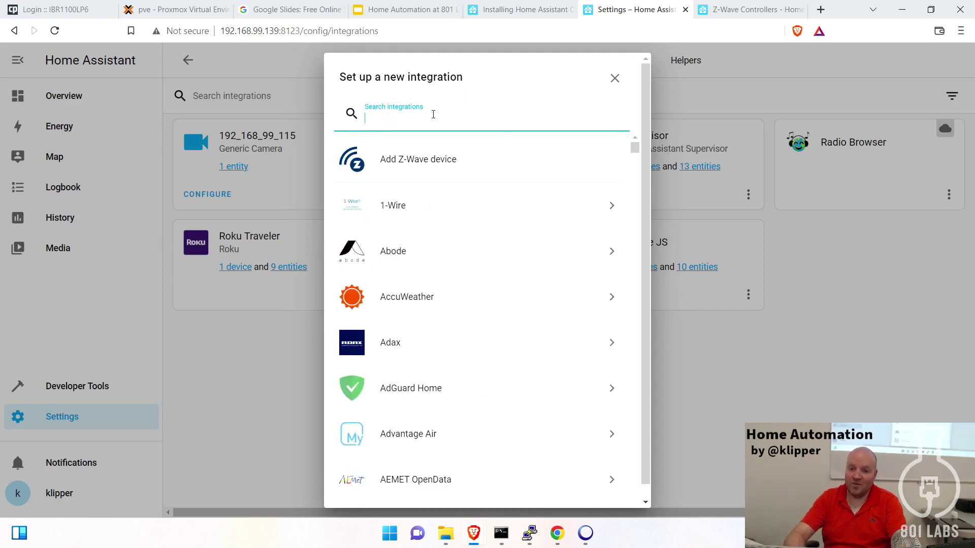
scroll(477, 203, "down", 5)
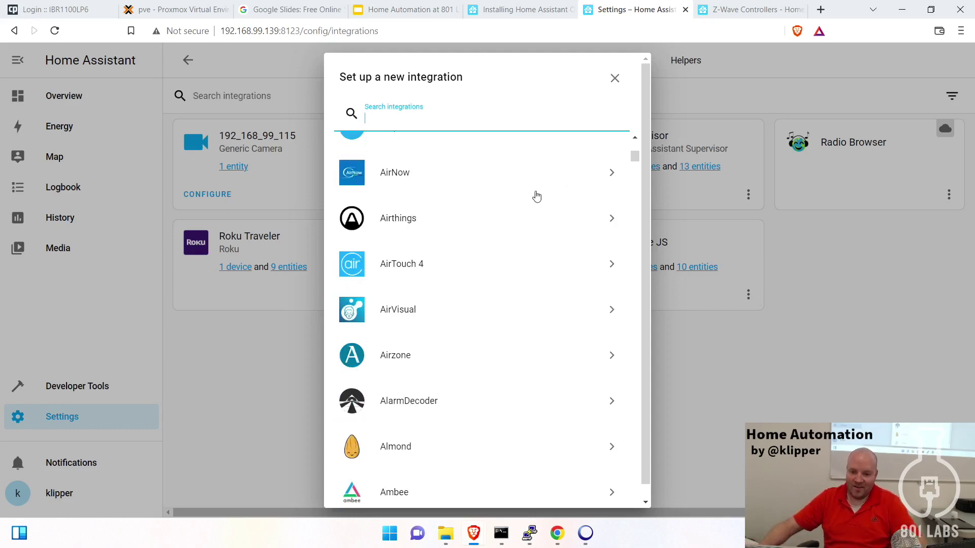
scroll(528, 192, "up", 4)
type("piho")
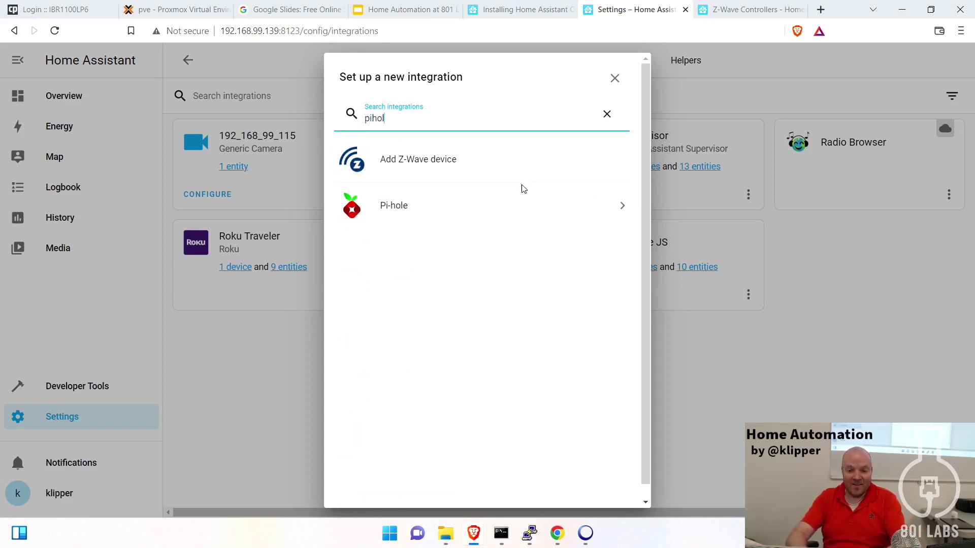
type("l")
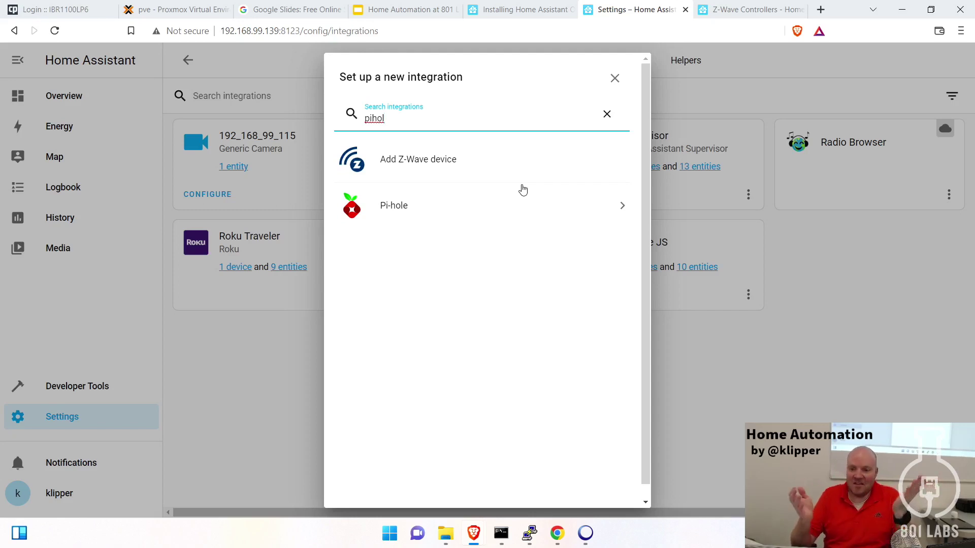
key("BackSpace")
key("BackSpace")
key("BackSpace")
key("BackSpace")
key("BackSpace")
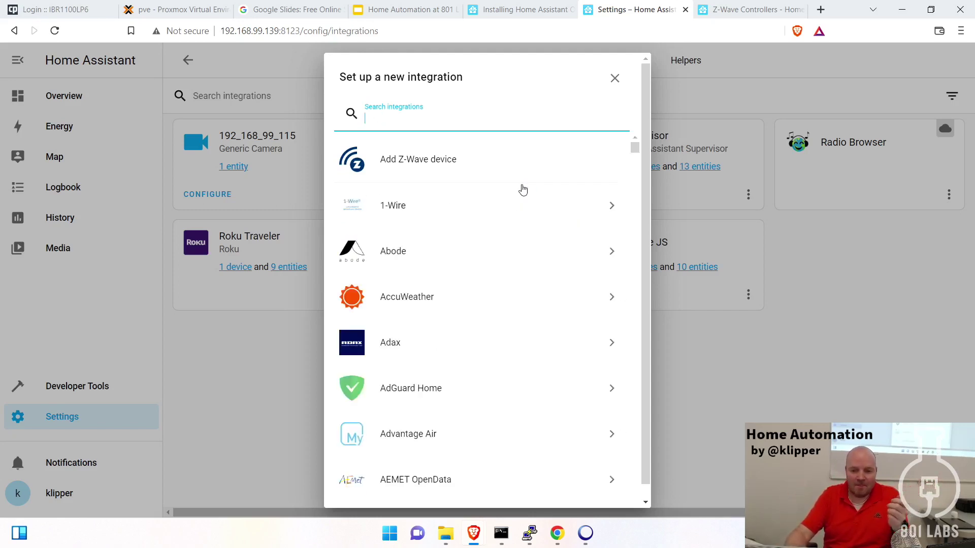
scroll(624, 159, "down", 7)
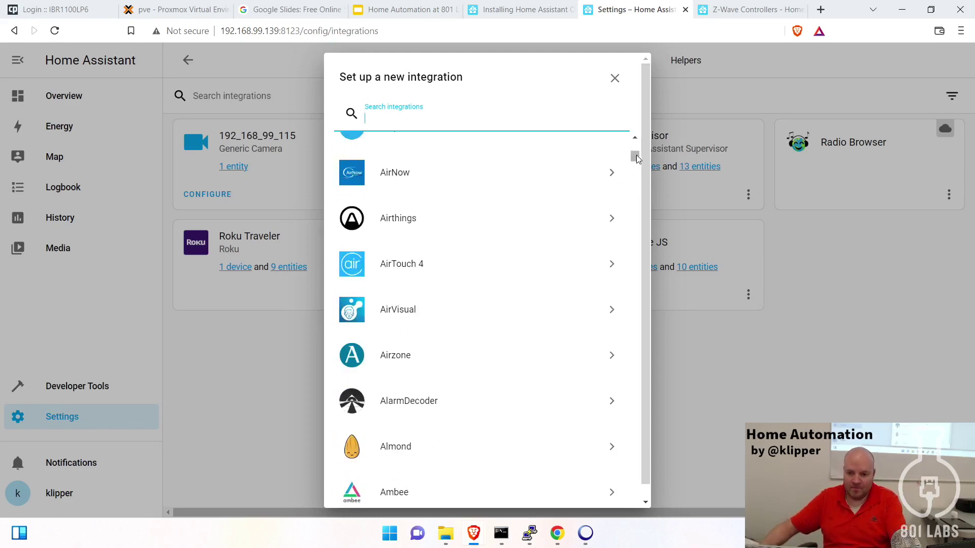
left_click_drag(636, 157, 623, 523)
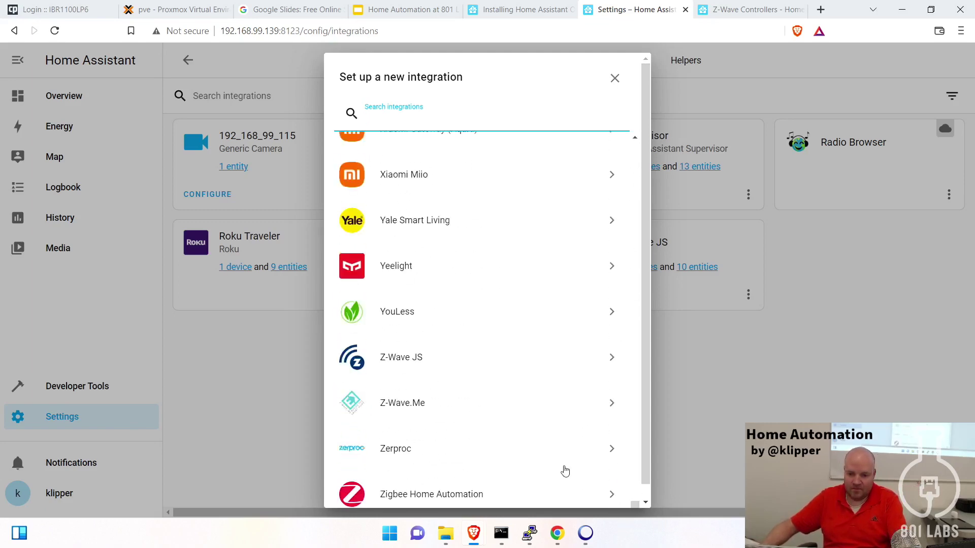
scroll(452, 364, "up", 1)
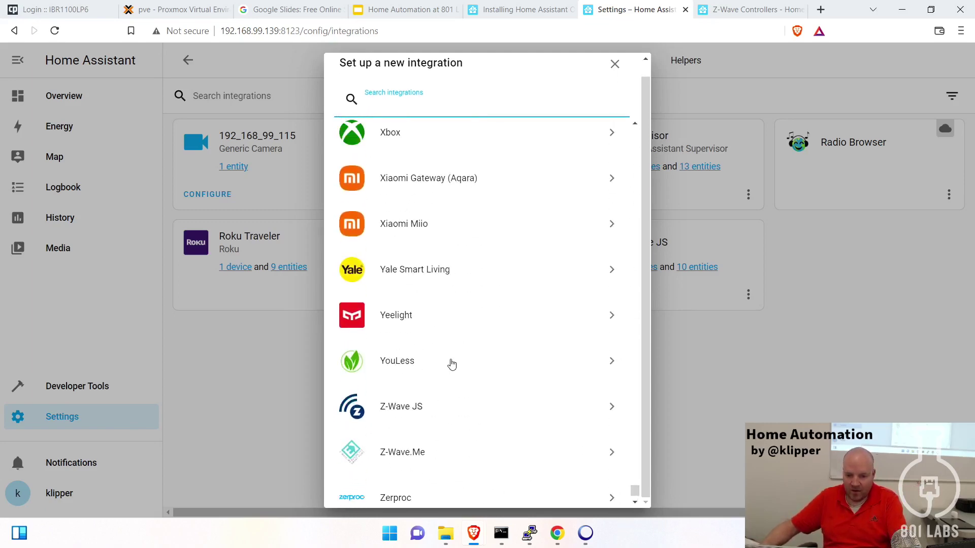
scroll(452, 364, "up", 3)
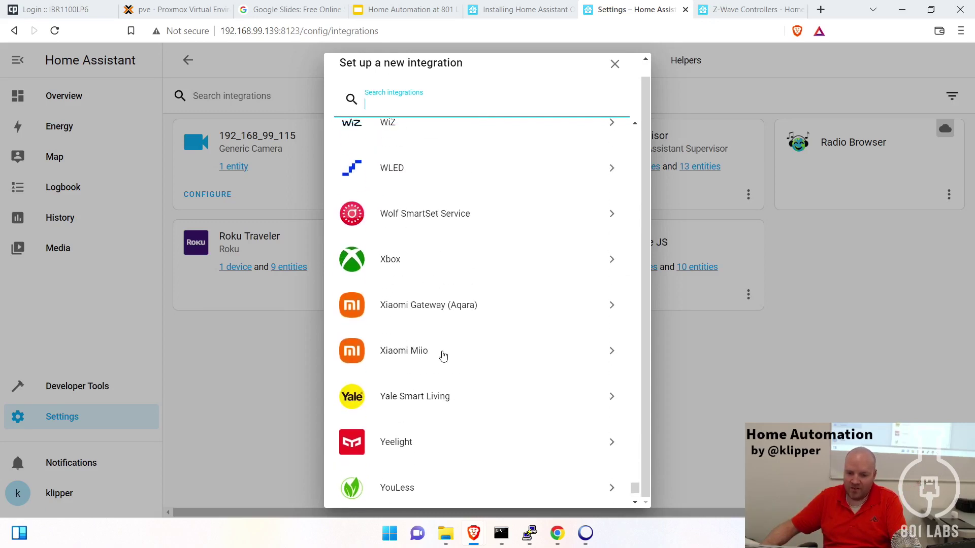
scroll(457, 350, "up", 3)
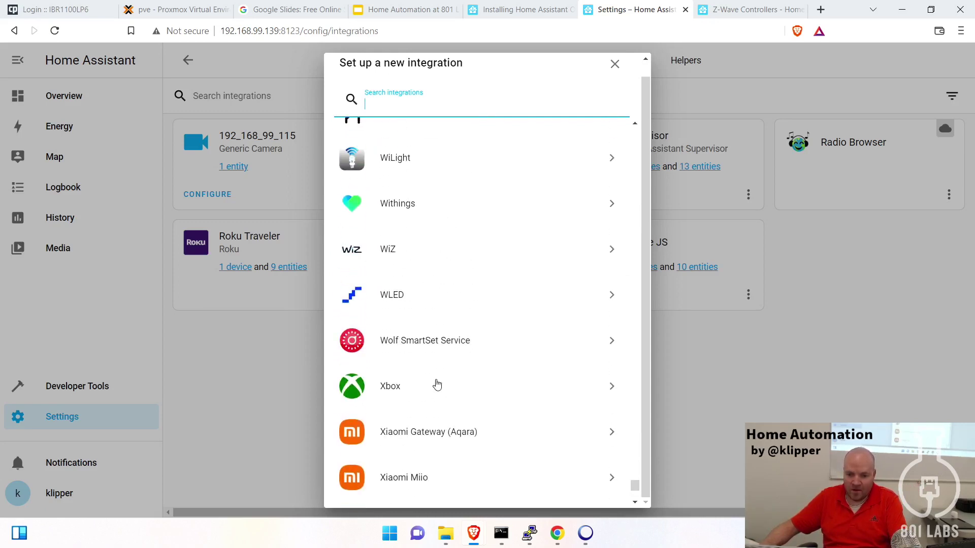
scroll(436, 384, "up", 2)
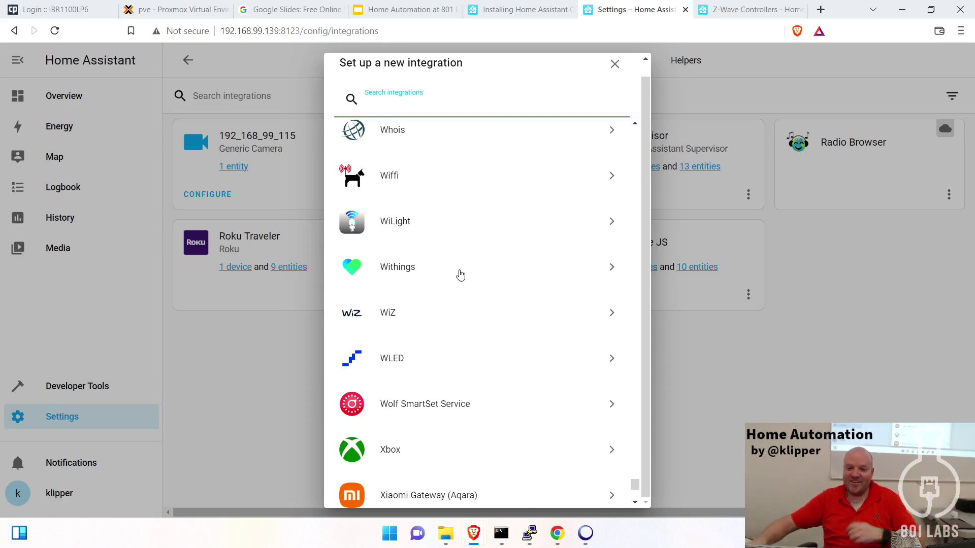
scroll(460, 275, "up", 3)
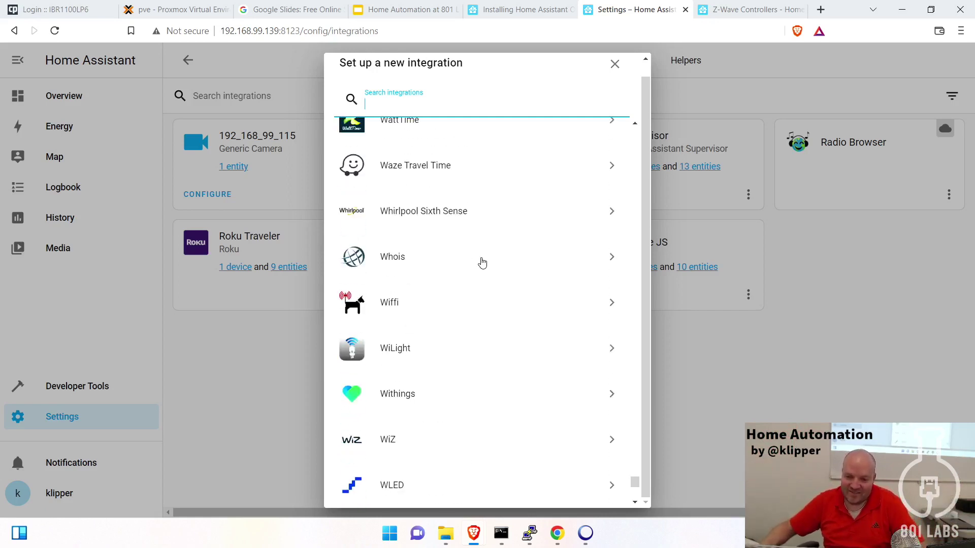
scroll(481, 262, "up", 2)
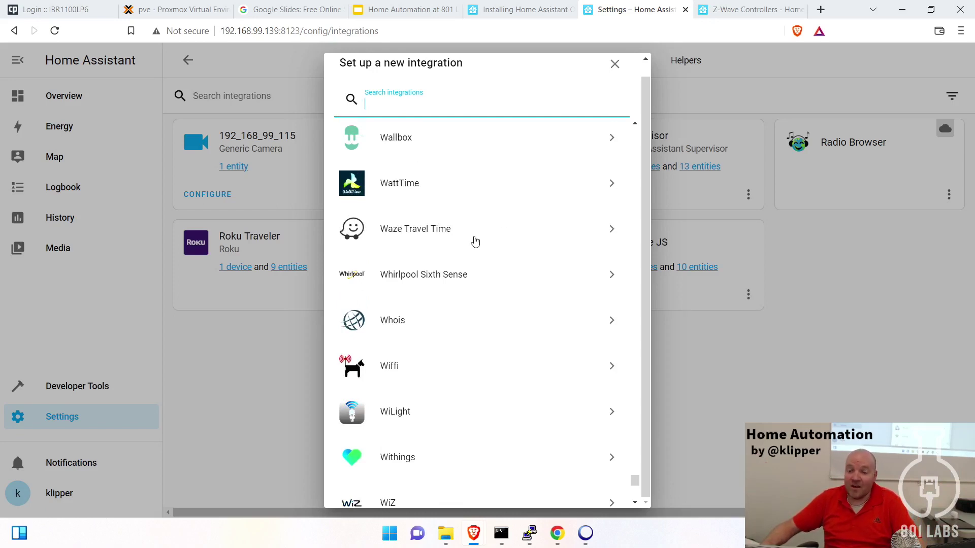
scroll(475, 241, "up", 4)
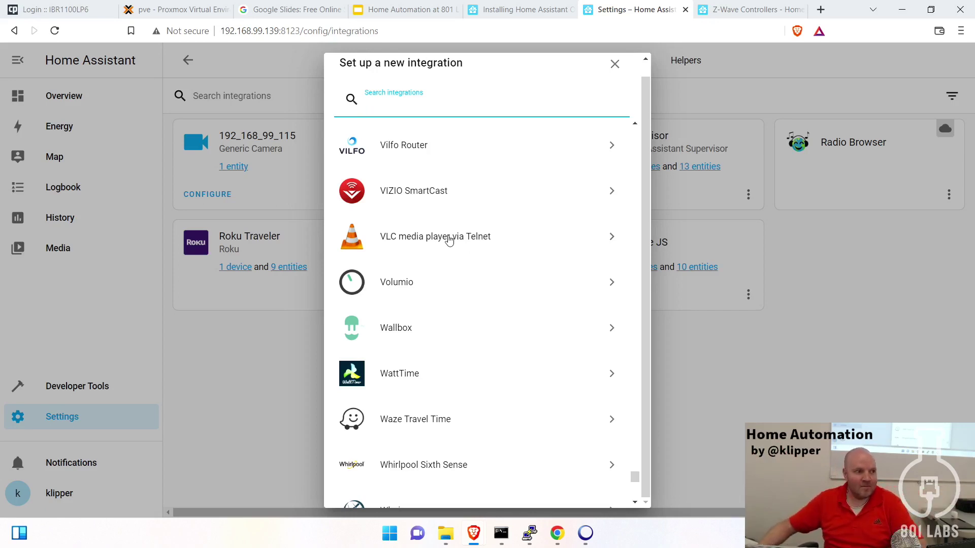
Scroll the new-integration catalogue to the T entries such as Tado, Tasmota and Tesla Powerwall
scroll(446, 237, "up", 7)
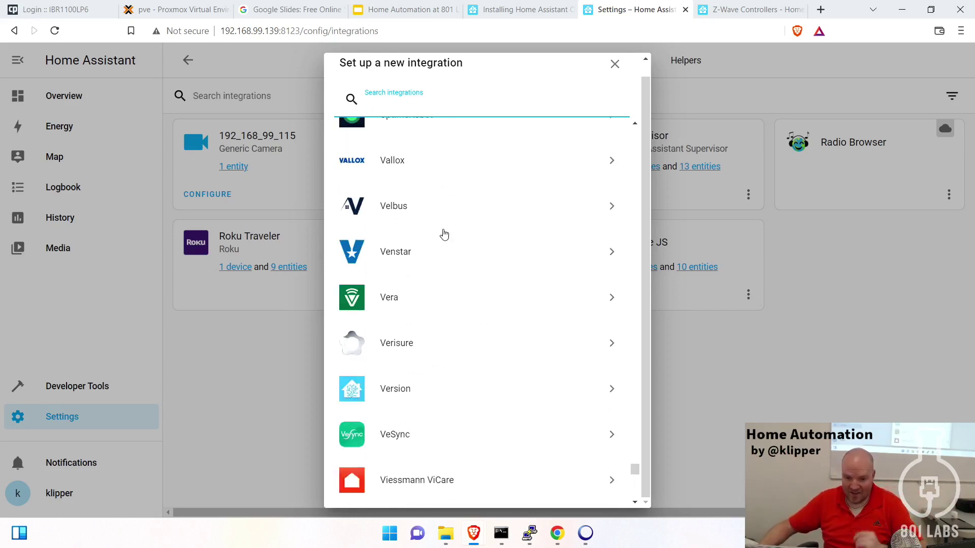
scroll(452, 303, "up", 5)
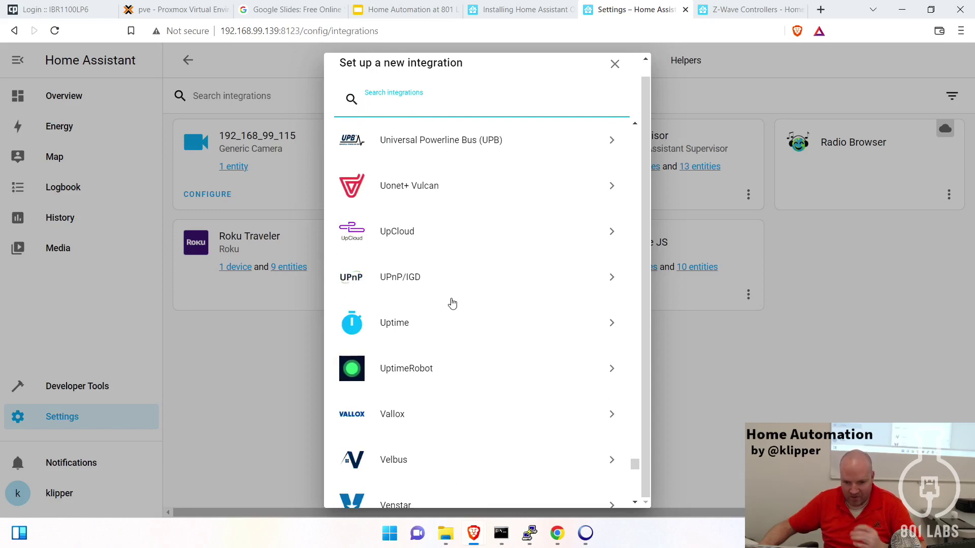
scroll(452, 303, "up", 3)
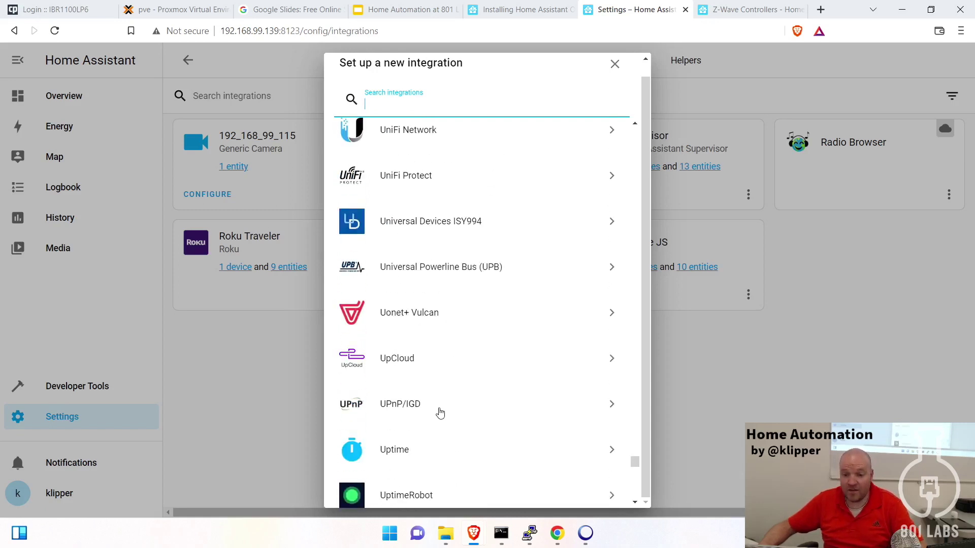
scroll(442, 407, "up", 2)
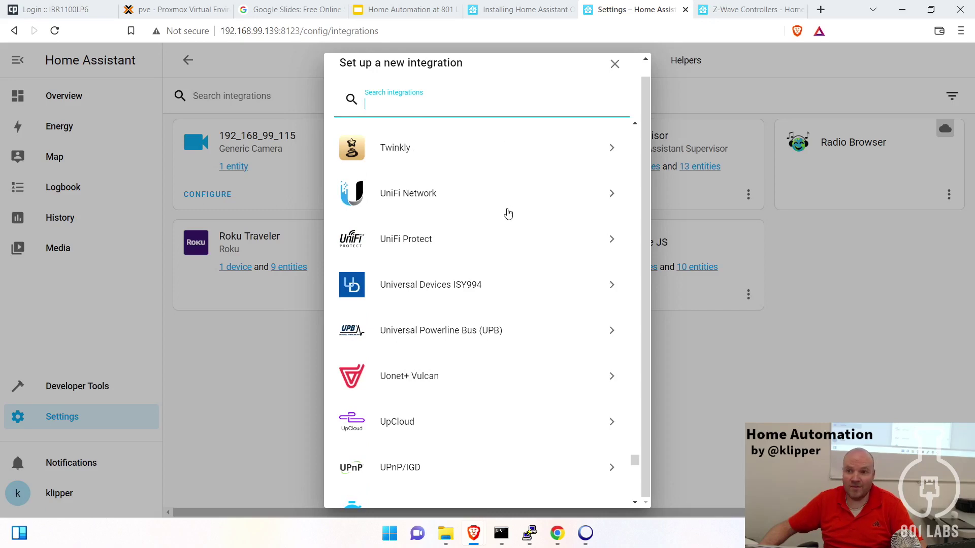
scroll(490, 259, "up", 2)
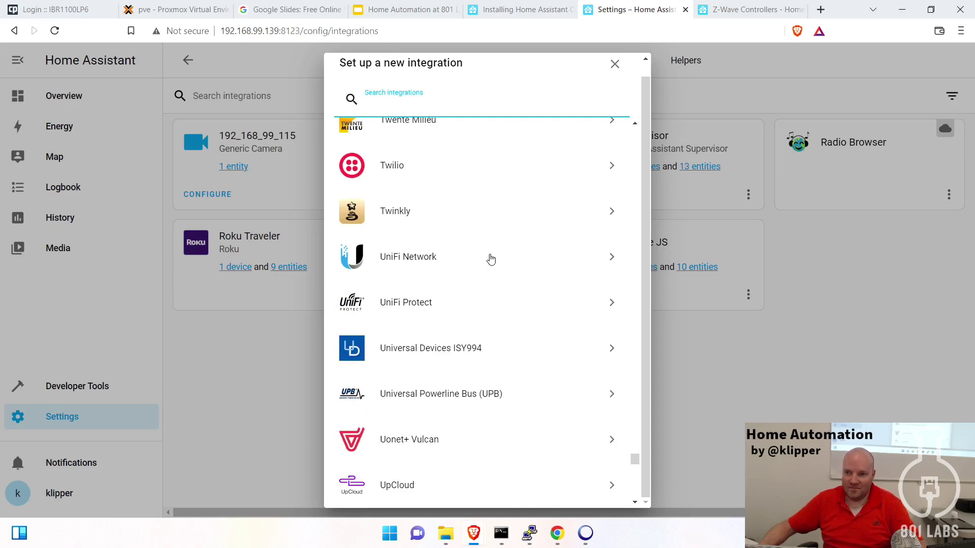
scroll(490, 259, "up", 1)
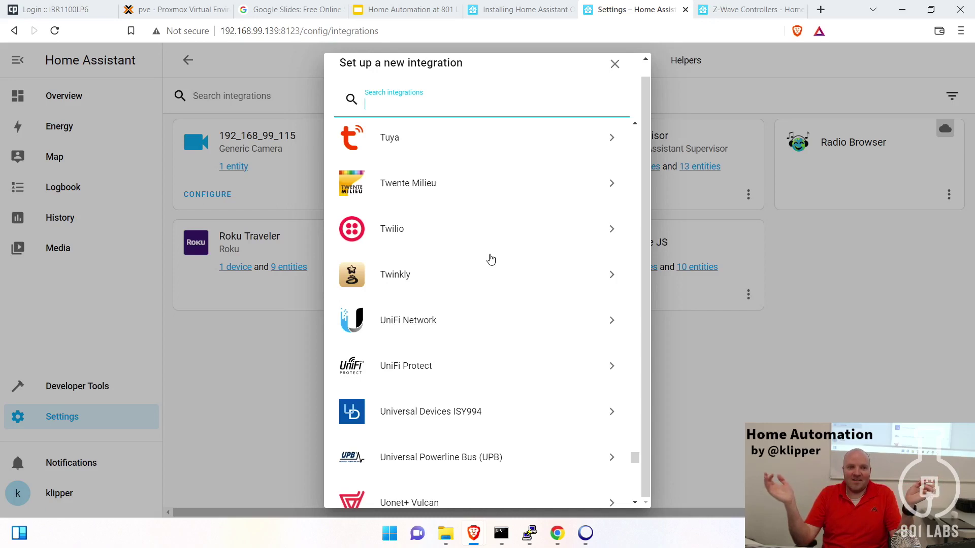
scroll(491, 260, "up", 9)
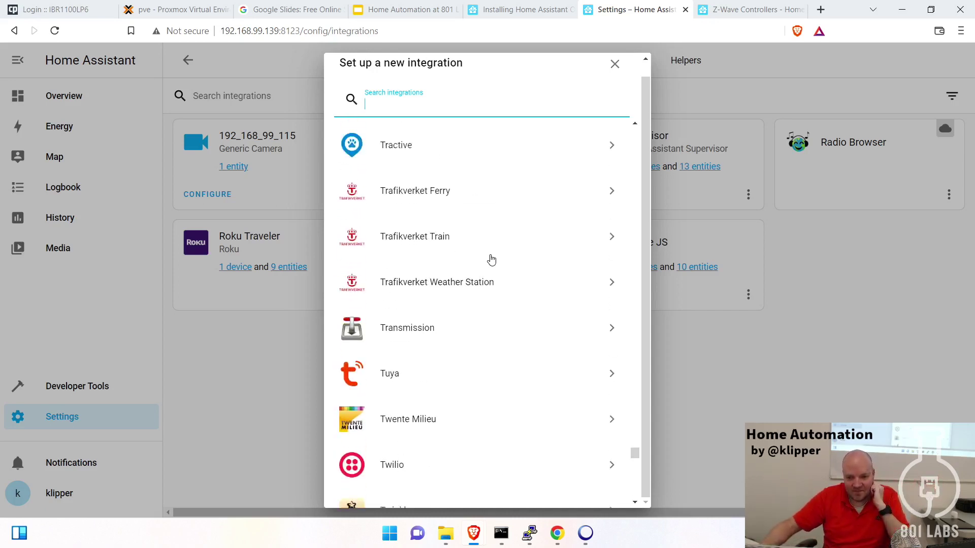
scroll(491, 263, "up", 4)
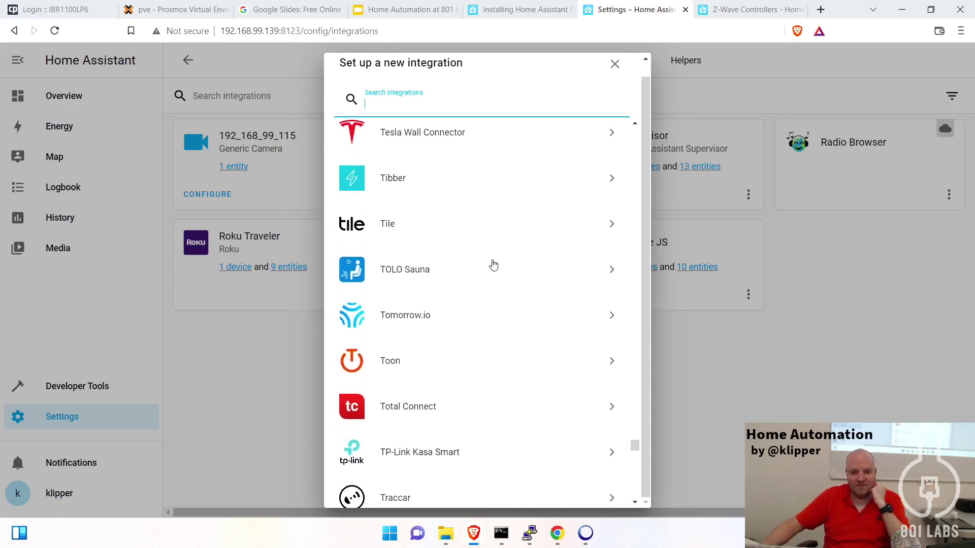
scroll(494, 265, "up", 1)
scroll(493, 264, "up", 1)
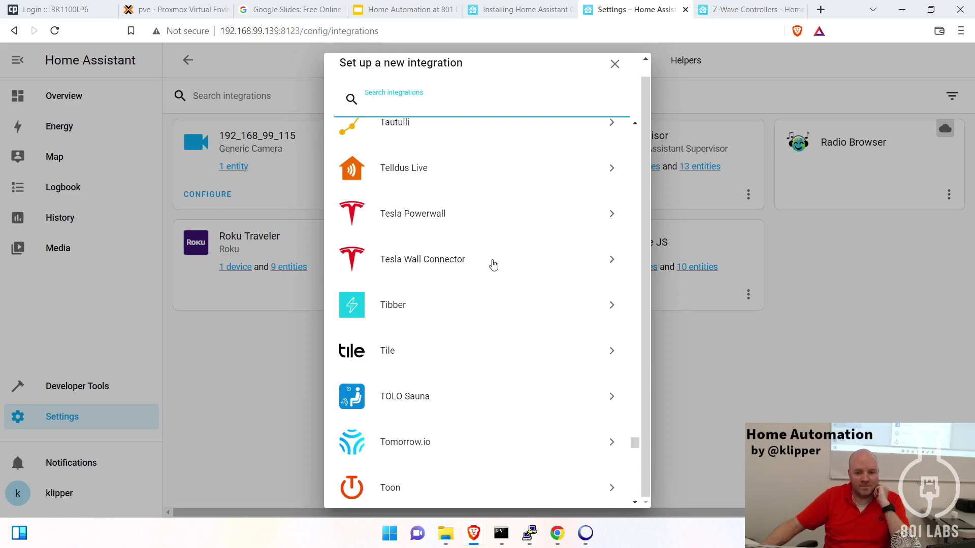
scroll(493, 265, "up", 1)
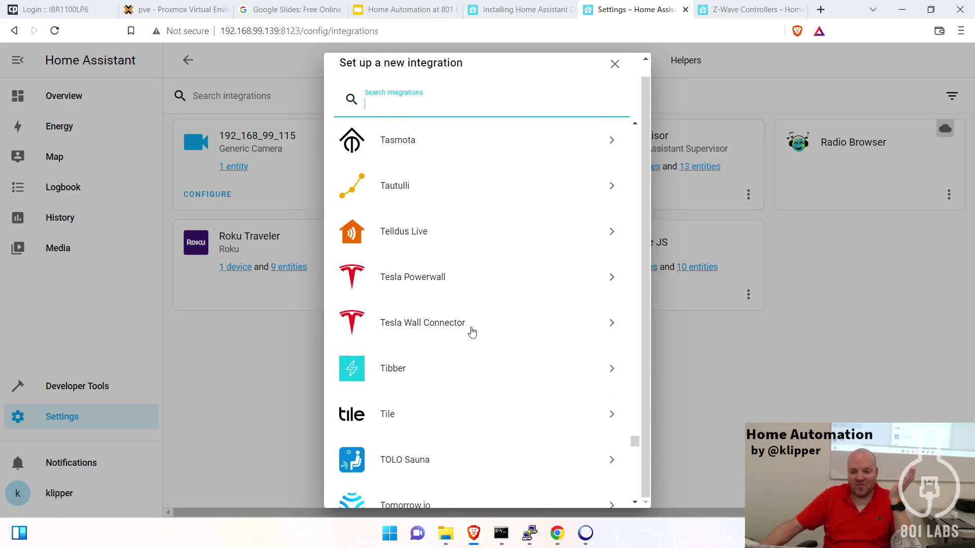
scroll(484, 334, "up", 3)
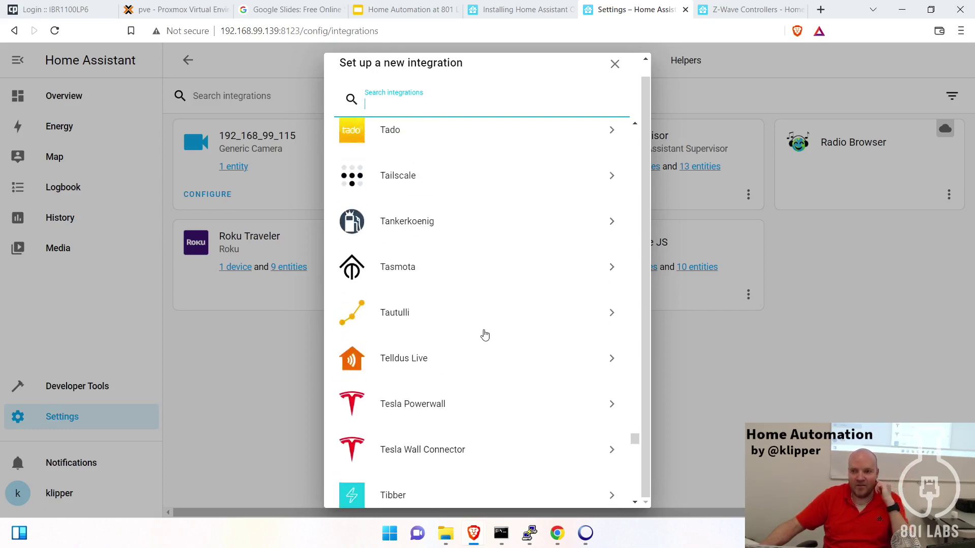
scroll(483, 334, "down", 1)
scroll(483, 334, "up", 1)
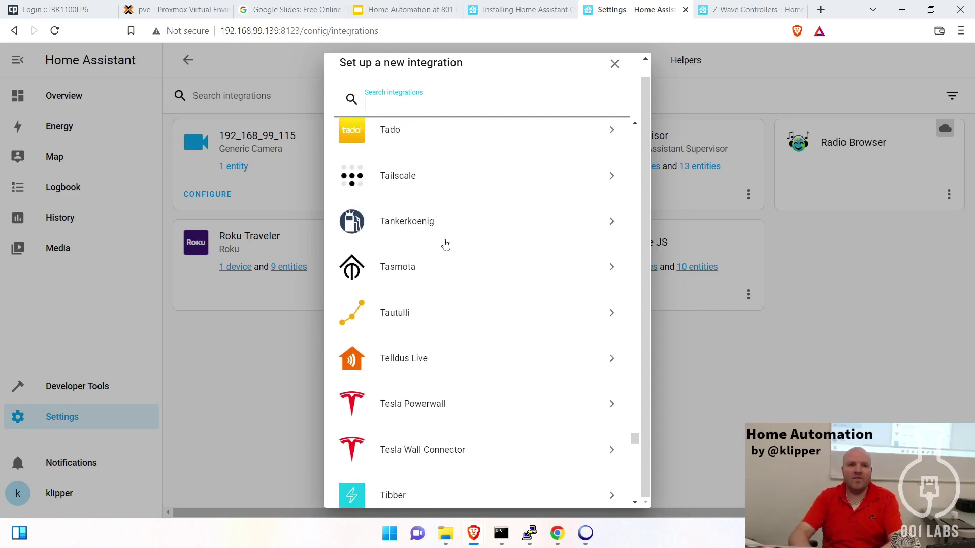
type("be")
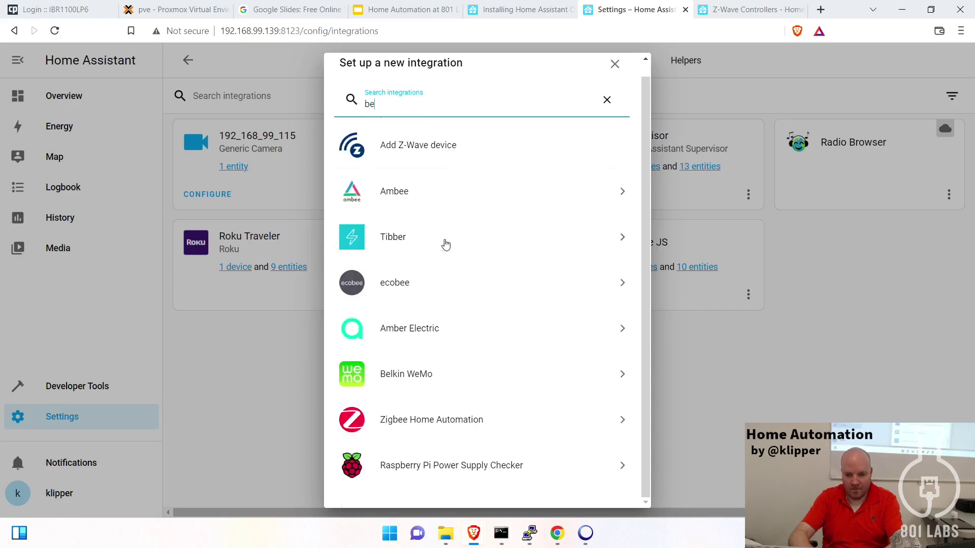
type("h")
key("BackSpace")
type("e")
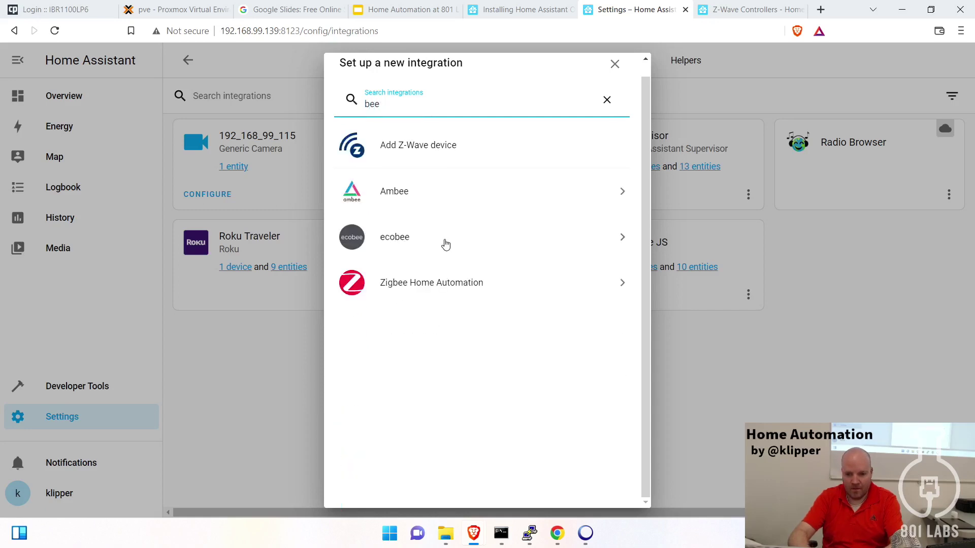
key("BackSpace")
type("hy")
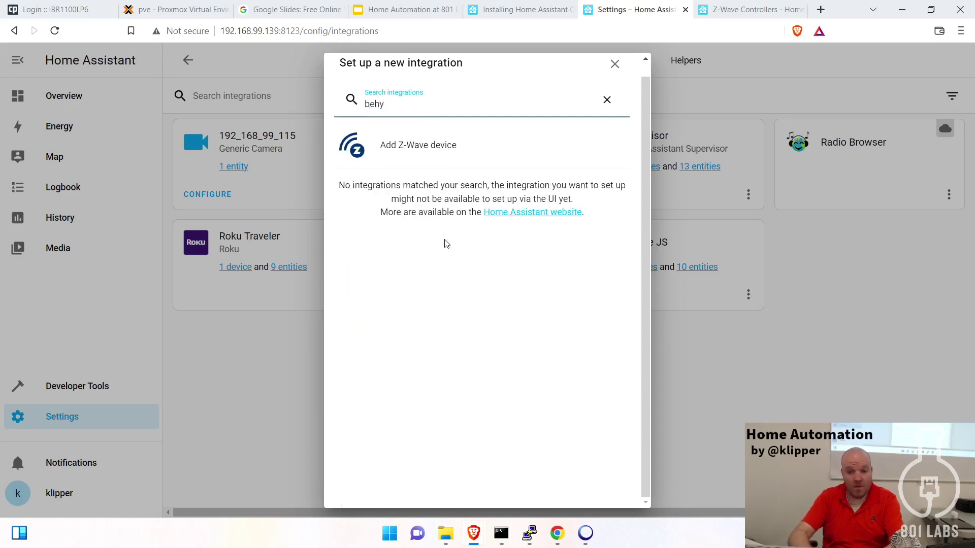
key("BackSpace")
key("BackSpace")
key("BackSpace")
type("yh")
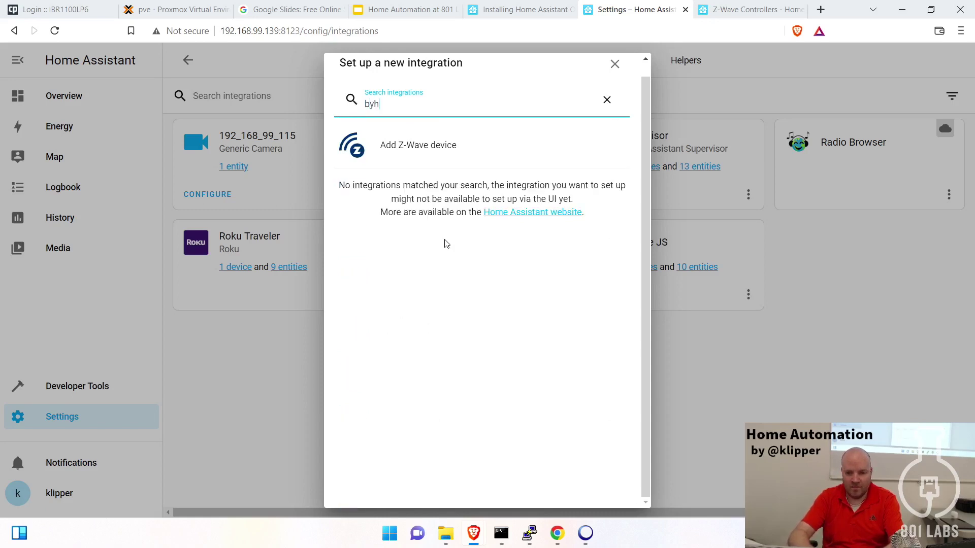
key("BackSpace")
key("BackSpace")
key("BackSpace")
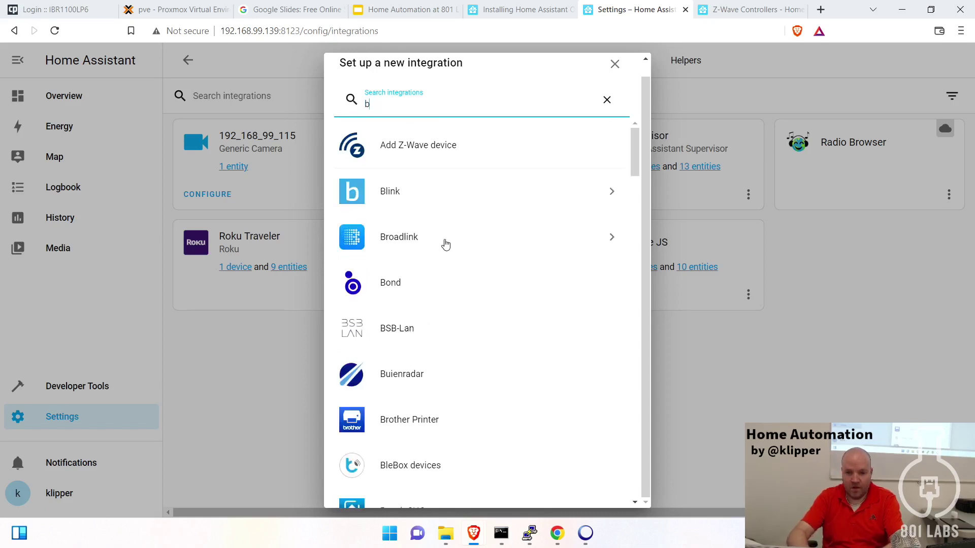
type("rachio")
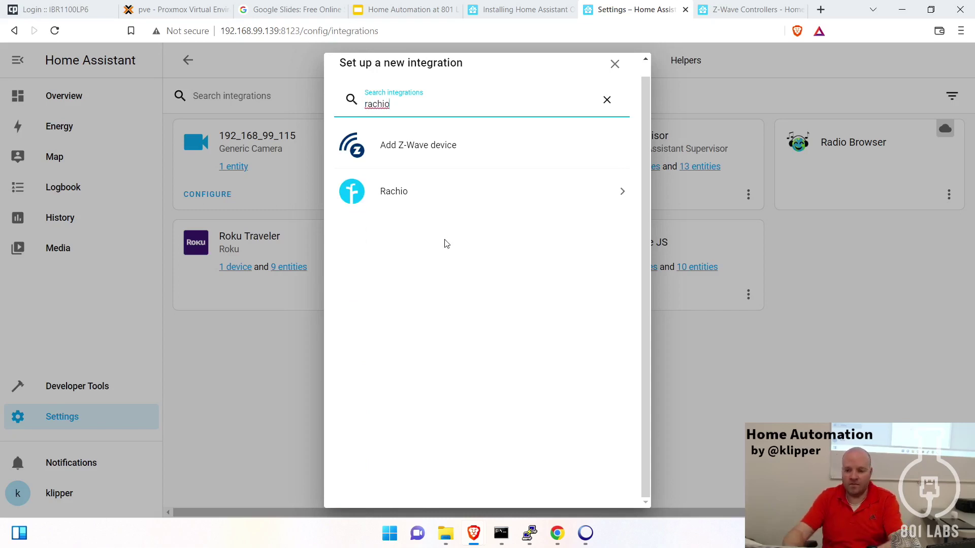
key("BackSpace")
key("BackSpace")
key("BackSpace")
key("BackSpace")
key("BackSpace")
key("BackSpace")
type("bh")
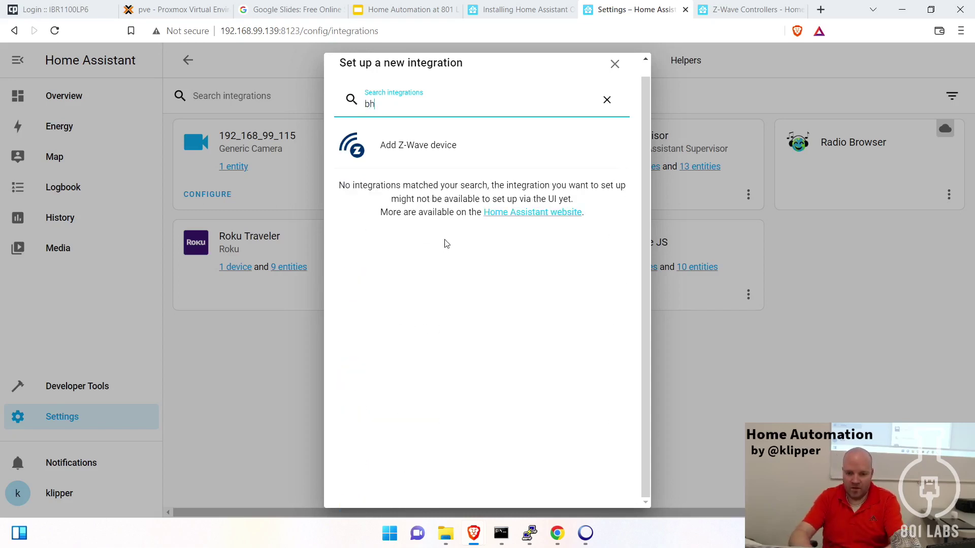
key("BackSpace")
key("BackSpace")
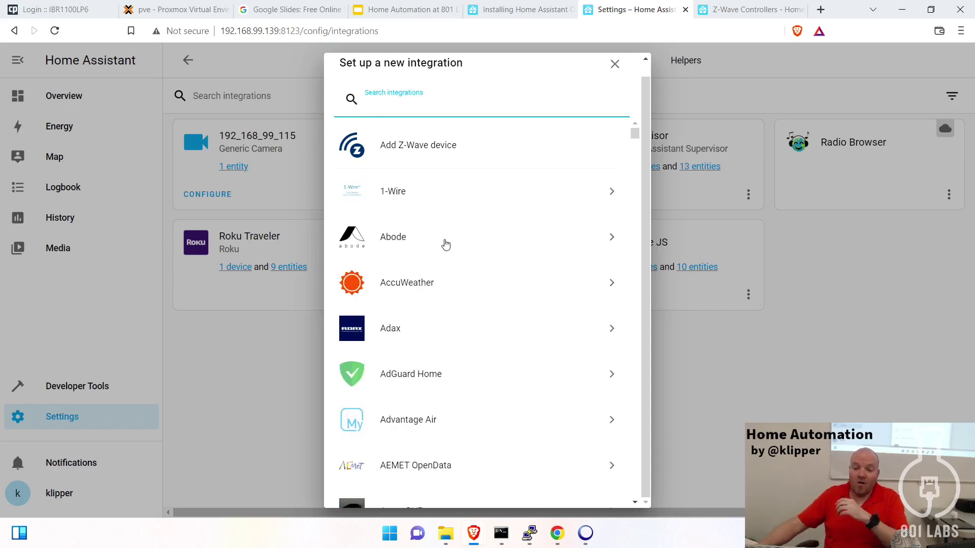
scroll(446, 245, "down", 10)
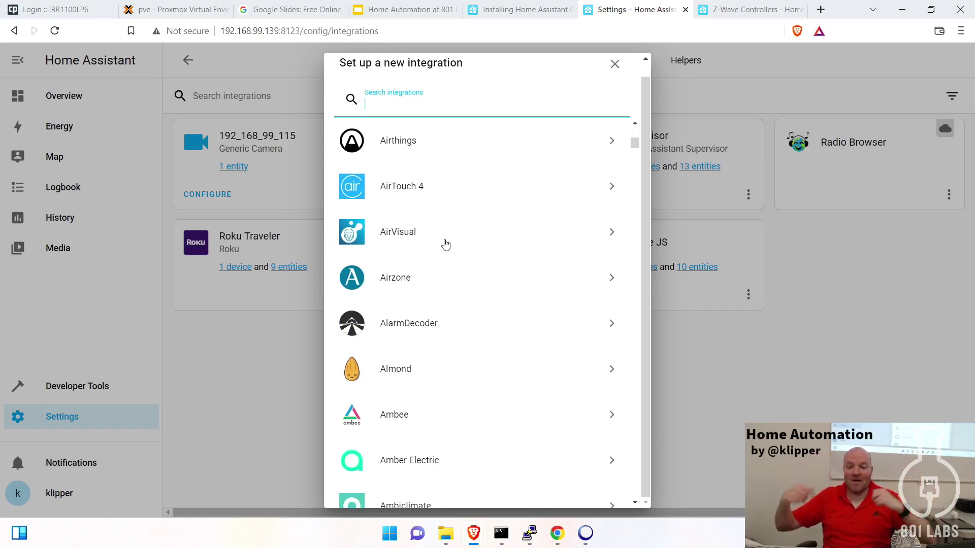
scroll(447, 226, "down", 10)
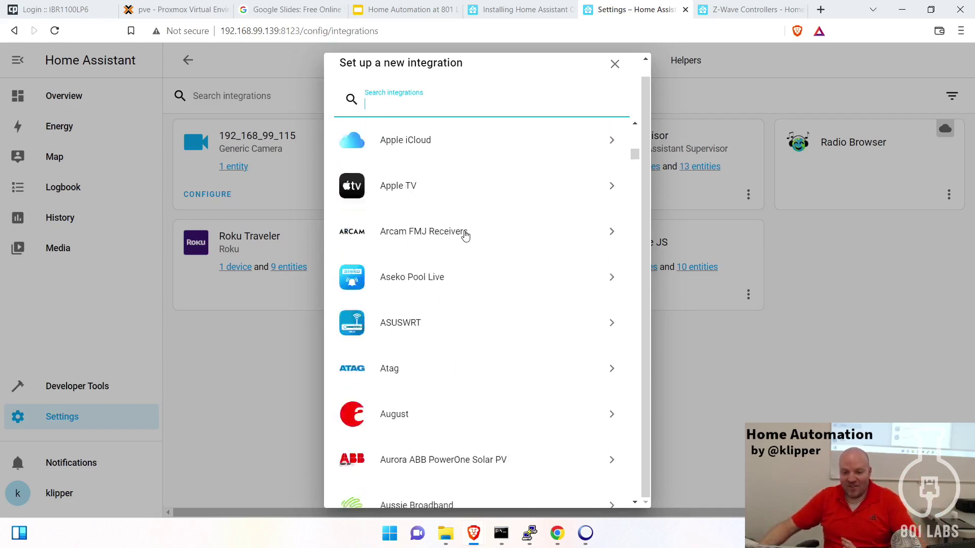
scroll(463, 235, "down", 2)
scroll(465, 233, "down", 4)
scroll(471, 233, "up", 3)
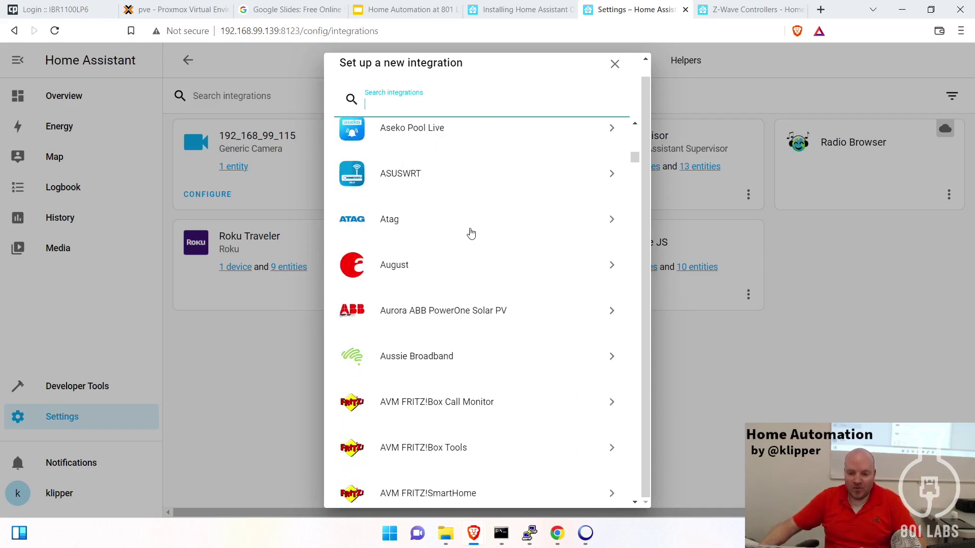
Close the new-integration list, then start adding an integration again
left_click(615, 65)
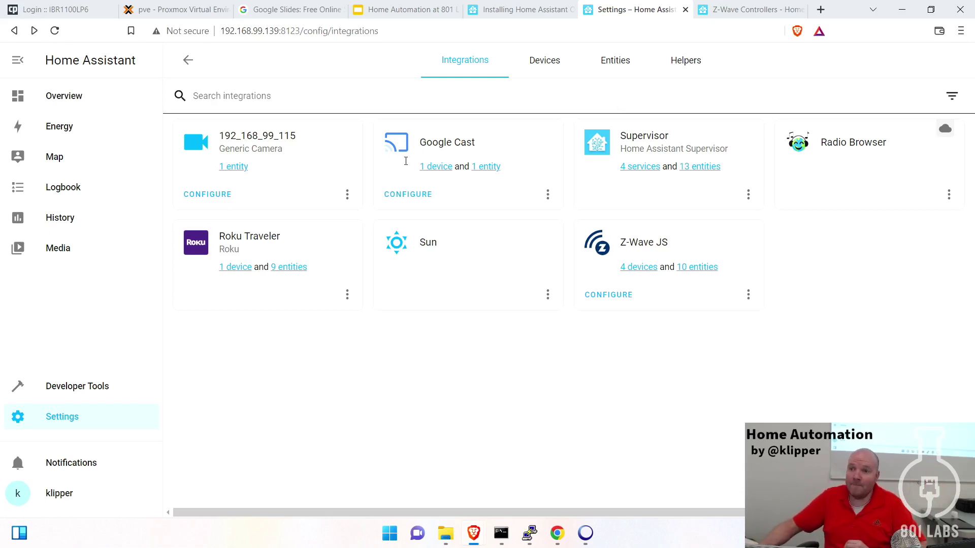
left_click(913, 488)
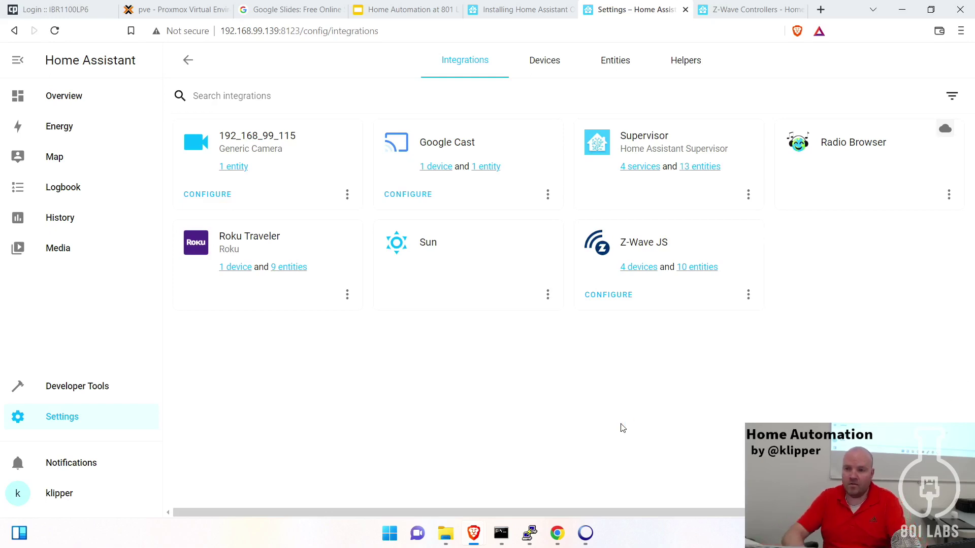
type("alexa")
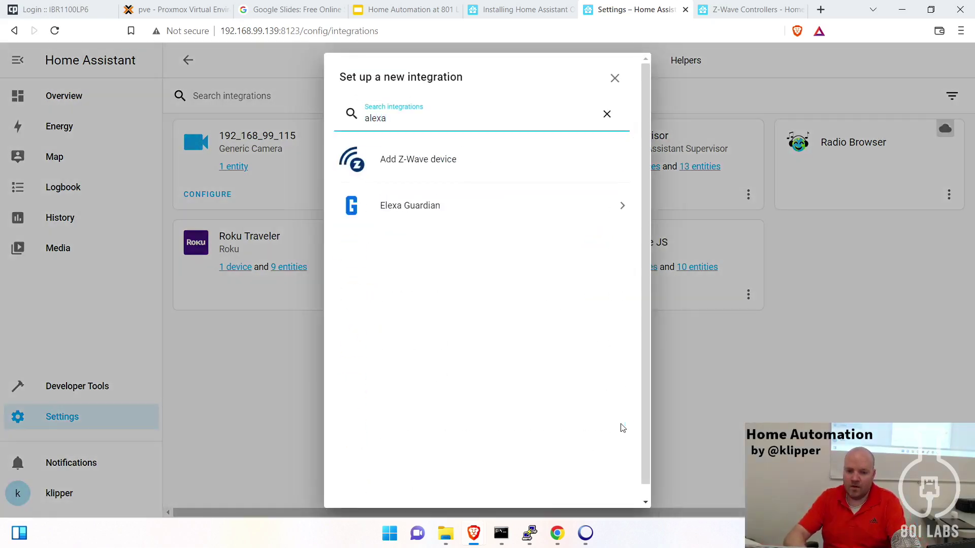
key("BackSpace")
key("BackSpace")
key("BackSpace")
key("BackSpace")
key("BackSpace")
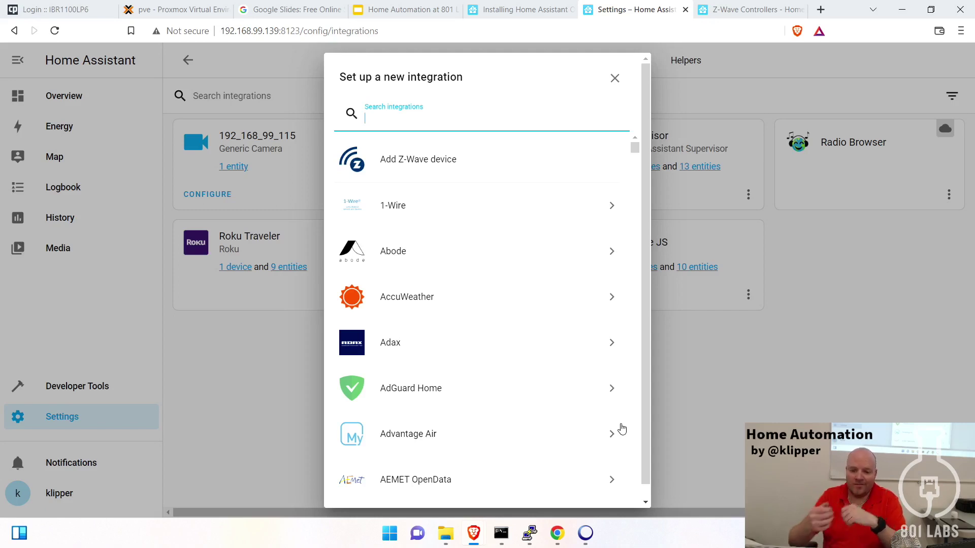
left_click(614, 78)
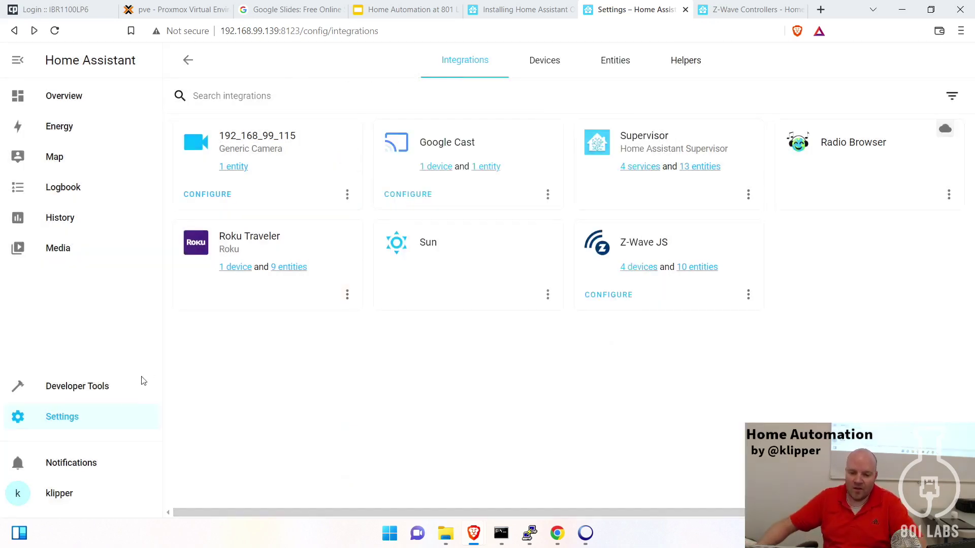
In Automations & Scenes, browse the Scenes, Scripts and Blueprints tabs, ending on Scenes
left_click(72, 420)
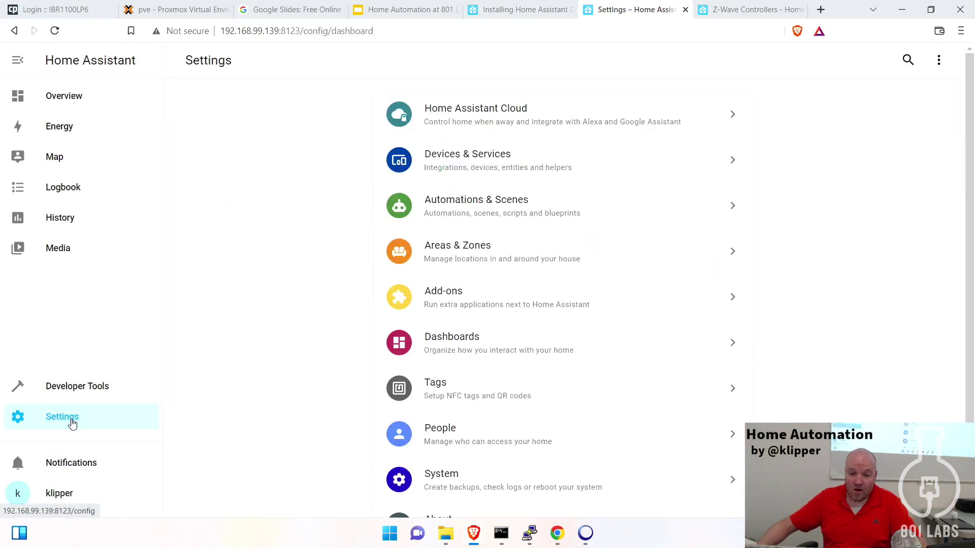
left_click(565, 213)
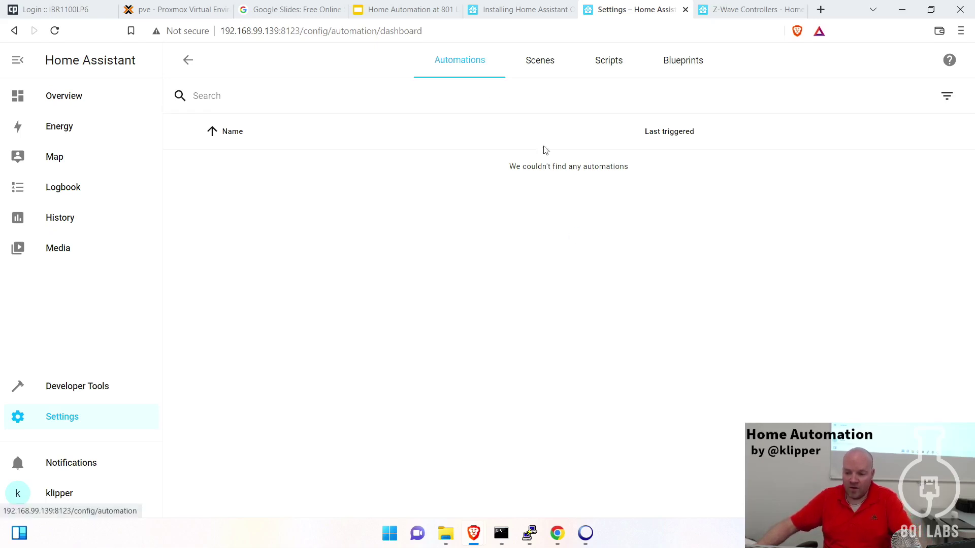
left_click(918, 503)
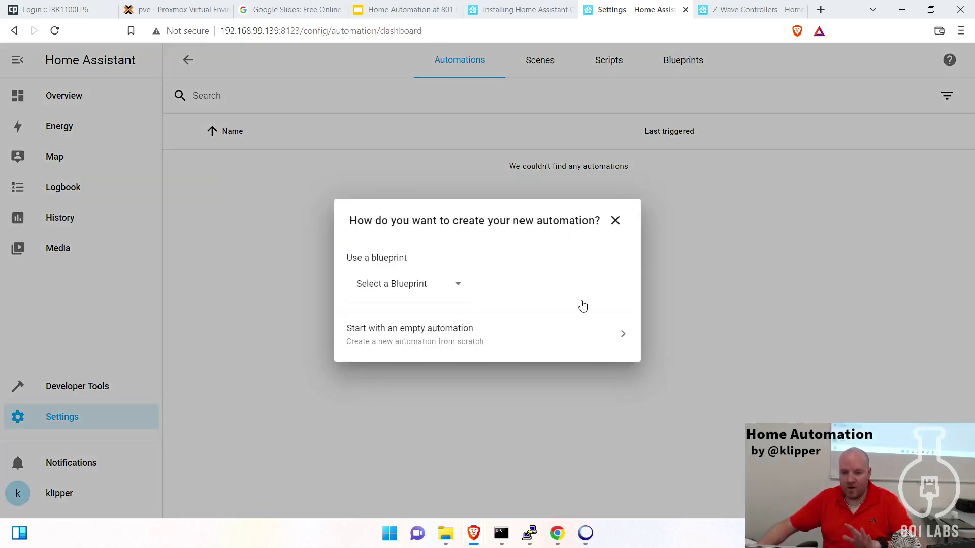
left_click(621, 222)
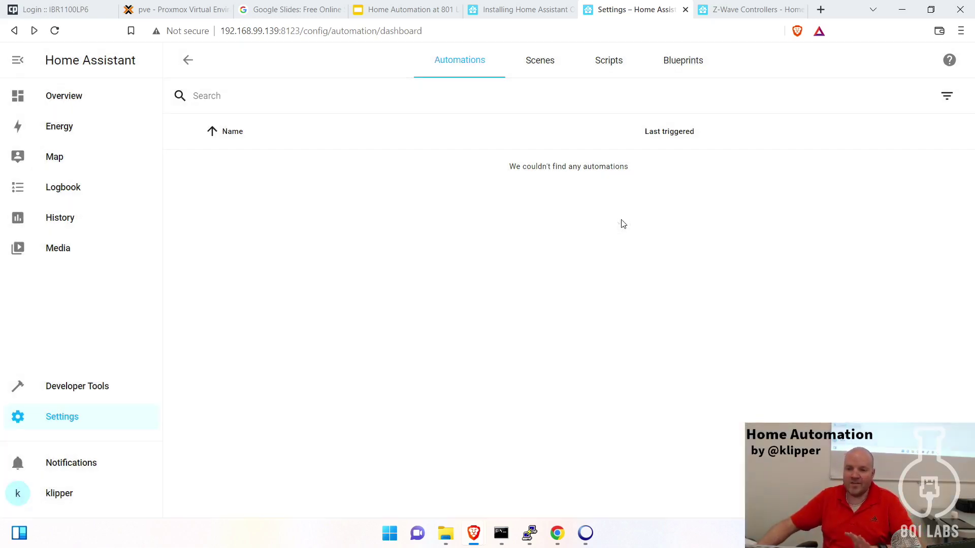
left_click(549, 71)
left_click(599, 62)
left_click(675, 61)
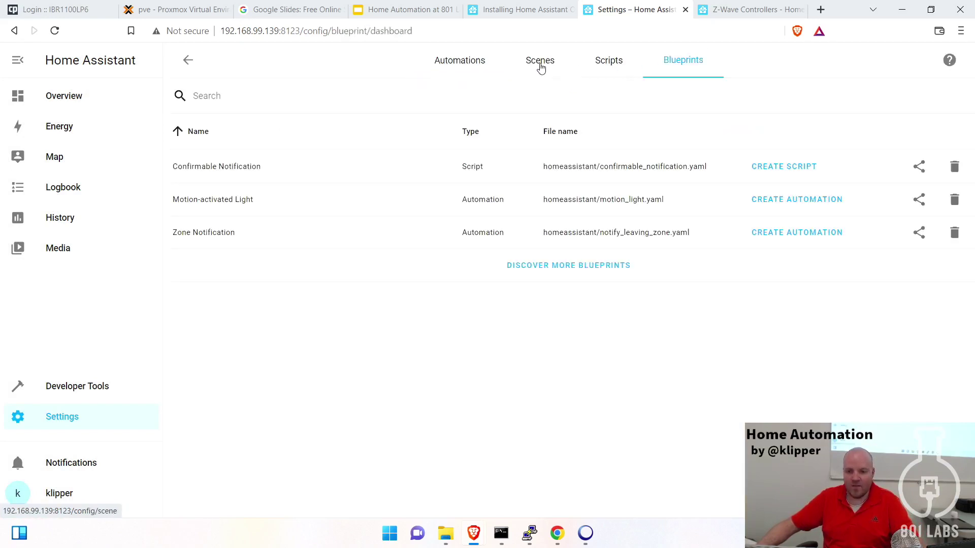
left_click(539, 65)
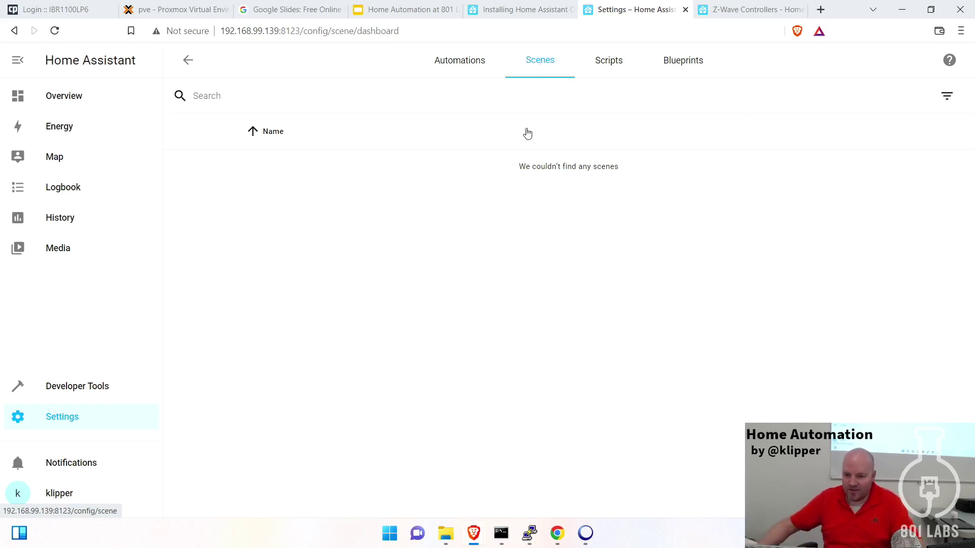
Start a new scene, then try adding a Z-Wave JS device and cancel it
left_click(929, 502)
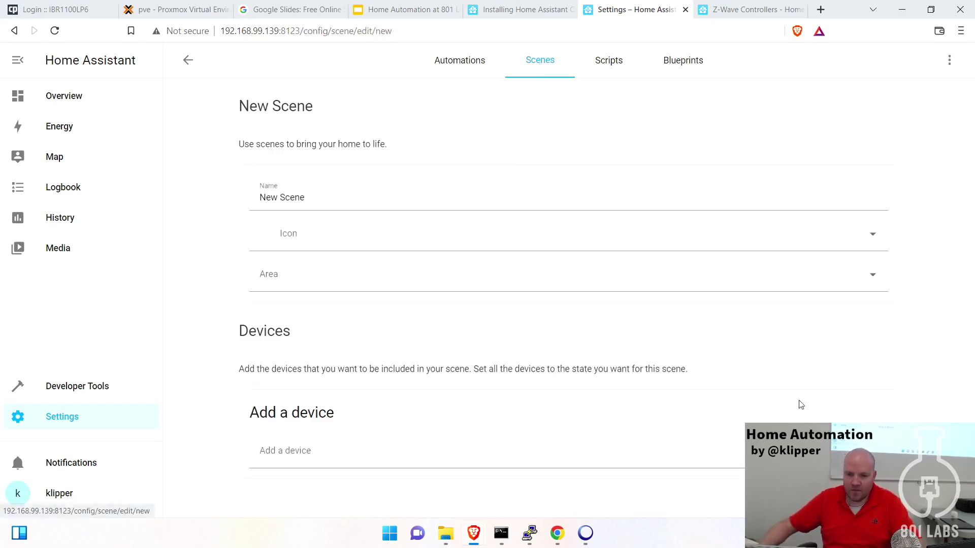
triple_click(331, 201)
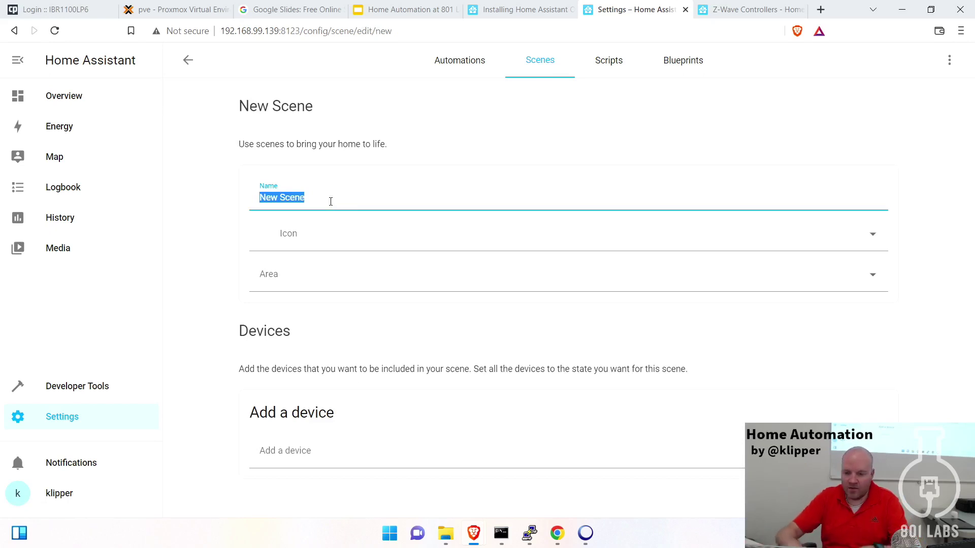
left_click(74, 416)
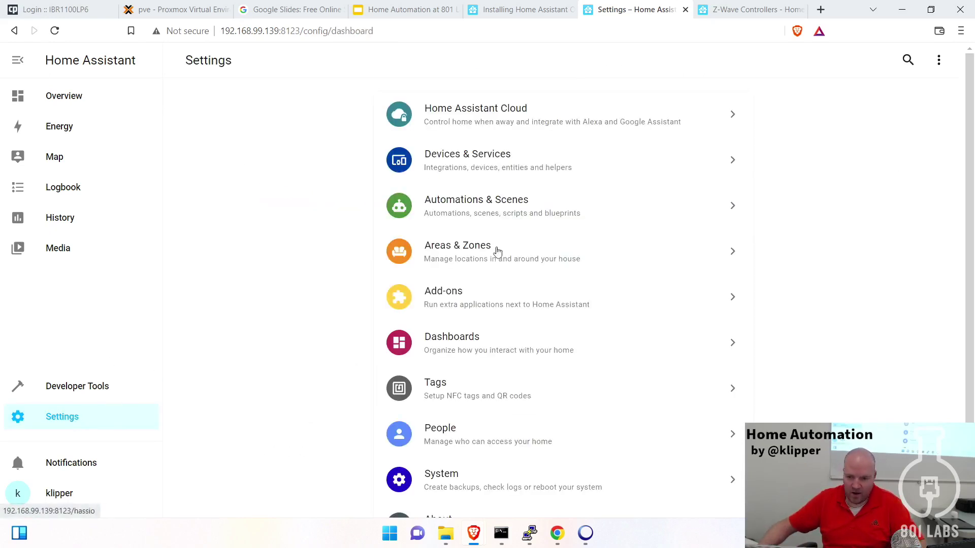
left_click(528, 175)
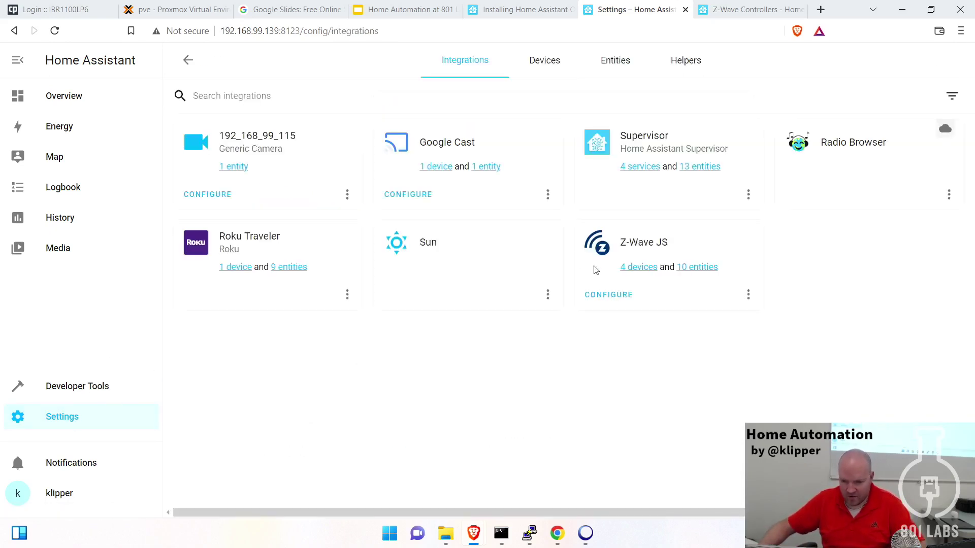
left_click(635, 269)
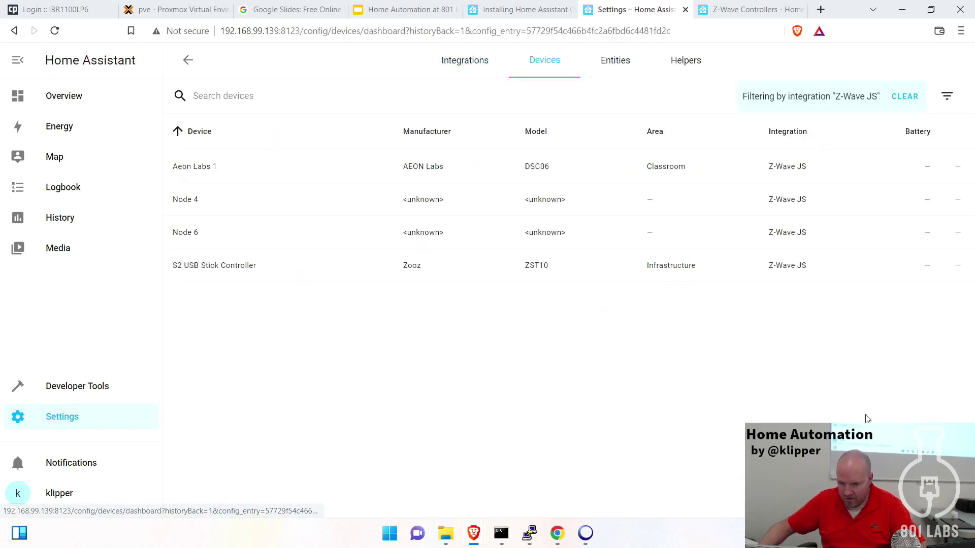
left_click(914, 500)
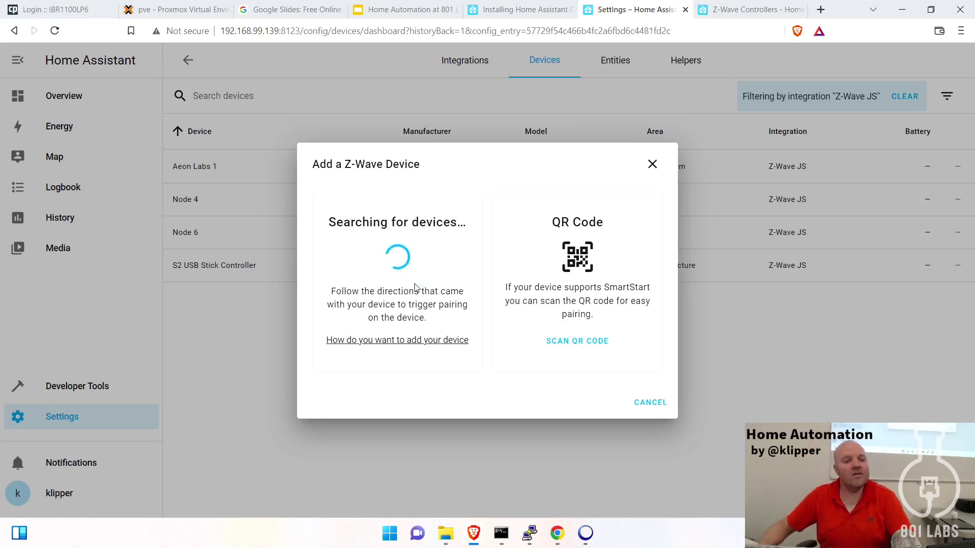
left_click(650, 402)
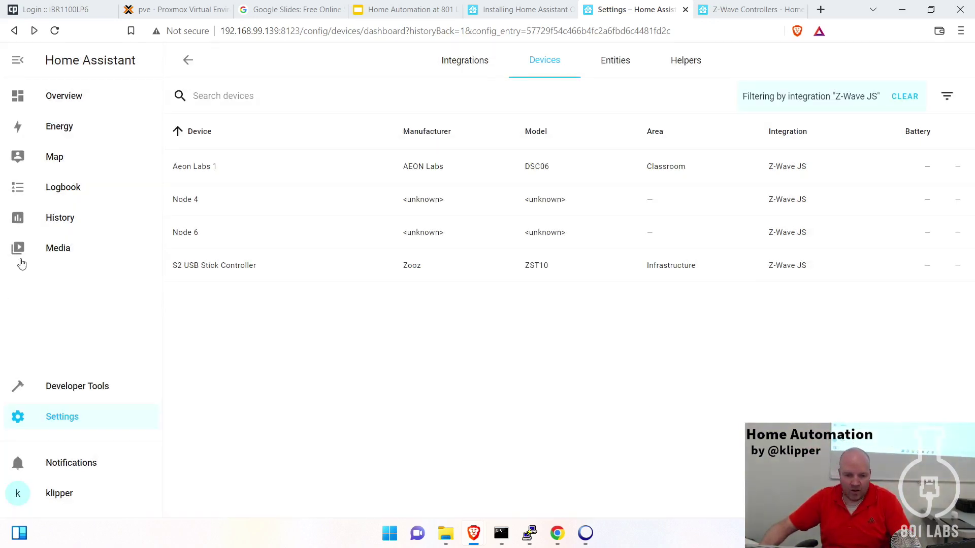
Return to the Scenes list and start a blank new scene
left_click(69, 422)
left_click(583, 206)
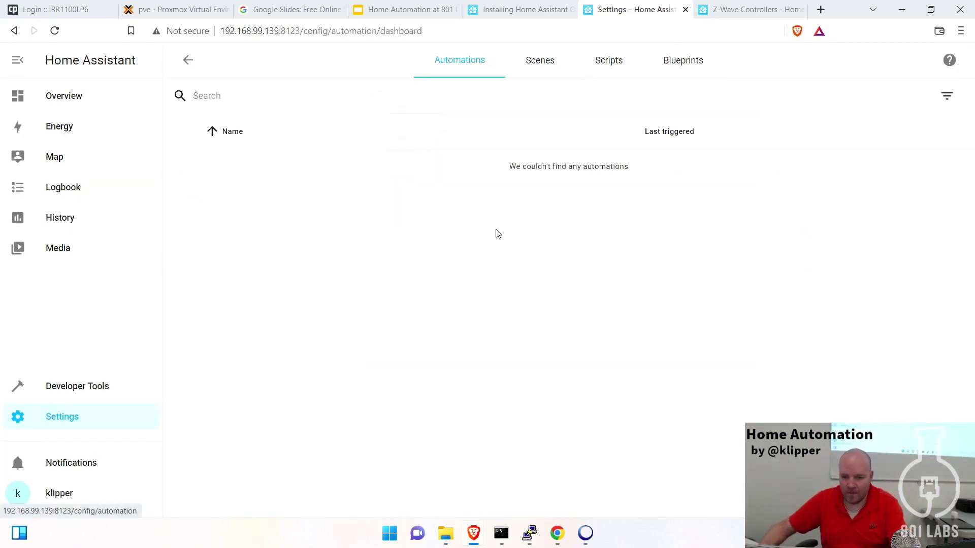
left_click(545, 65)
left_click(923, 502)
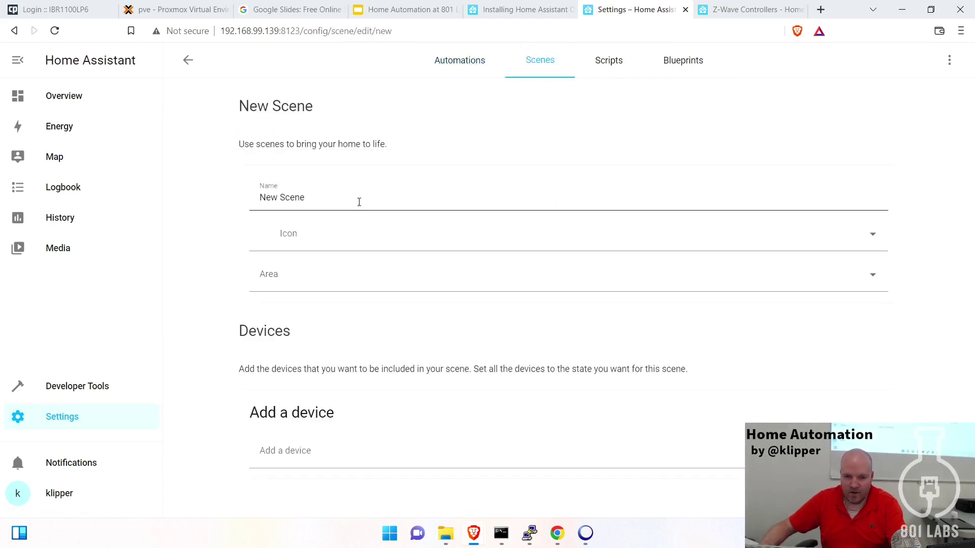
Name the scene Lamp On, give it the mdi:desk-lamp icon, and assign it to Classroom
triple_click(356, 201)
type("Lamp On")
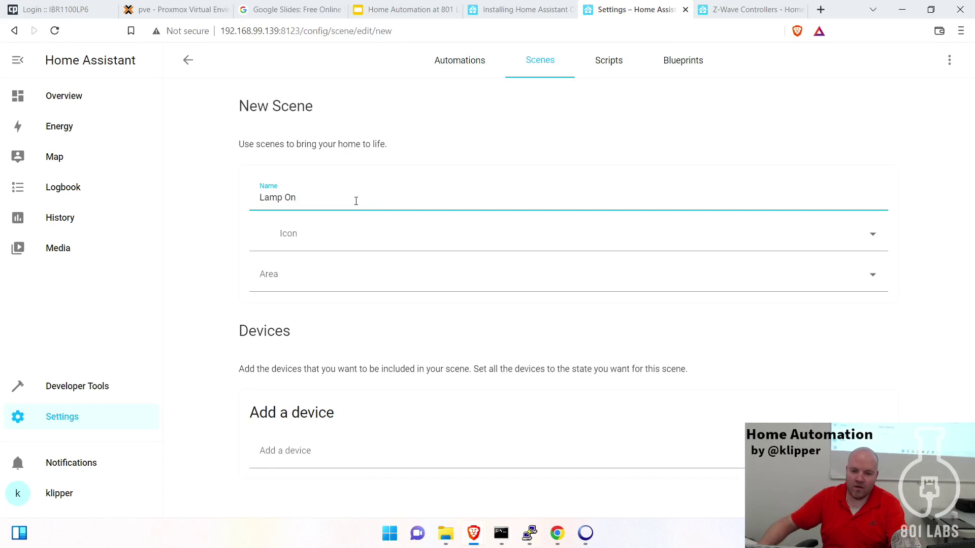
left_click(366, 239)
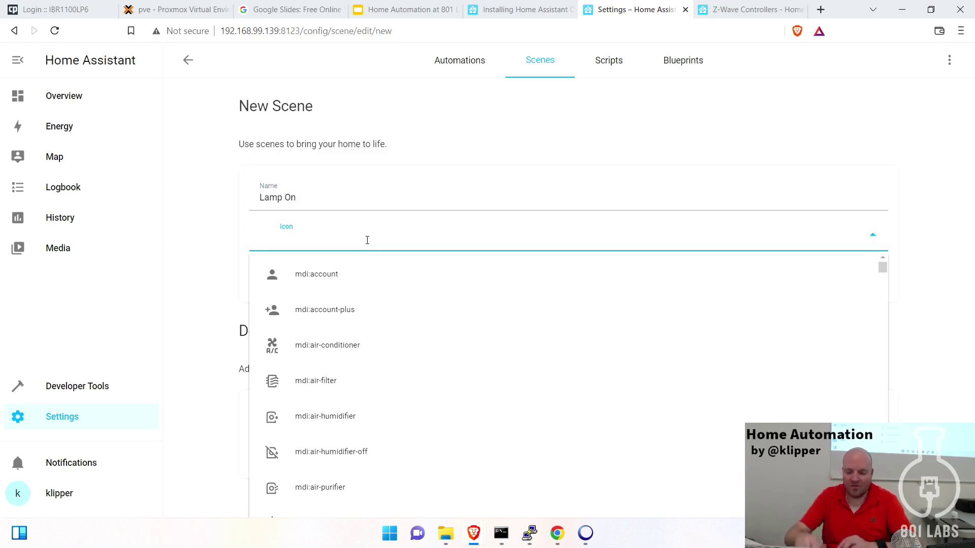
type("lamp")
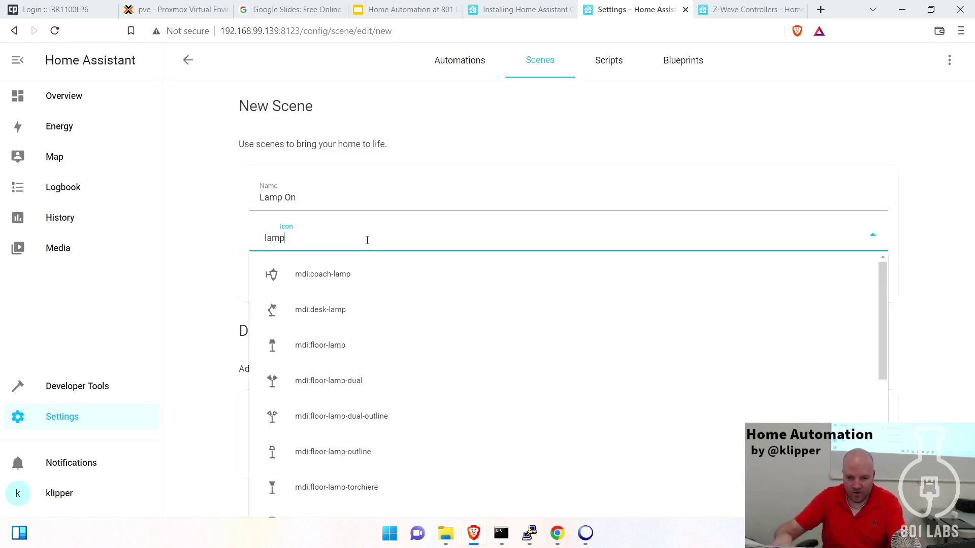
left_click(368, 312)
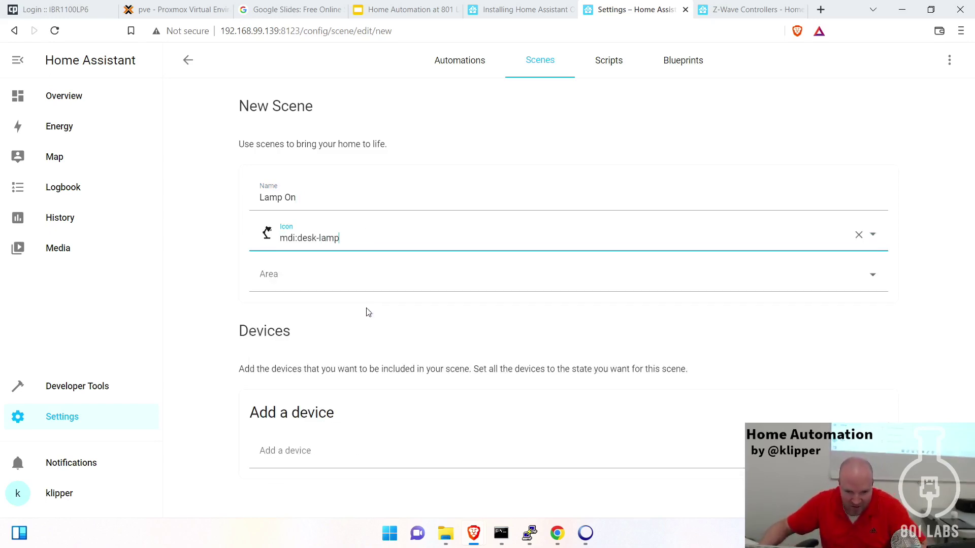
left_click(740, 273)
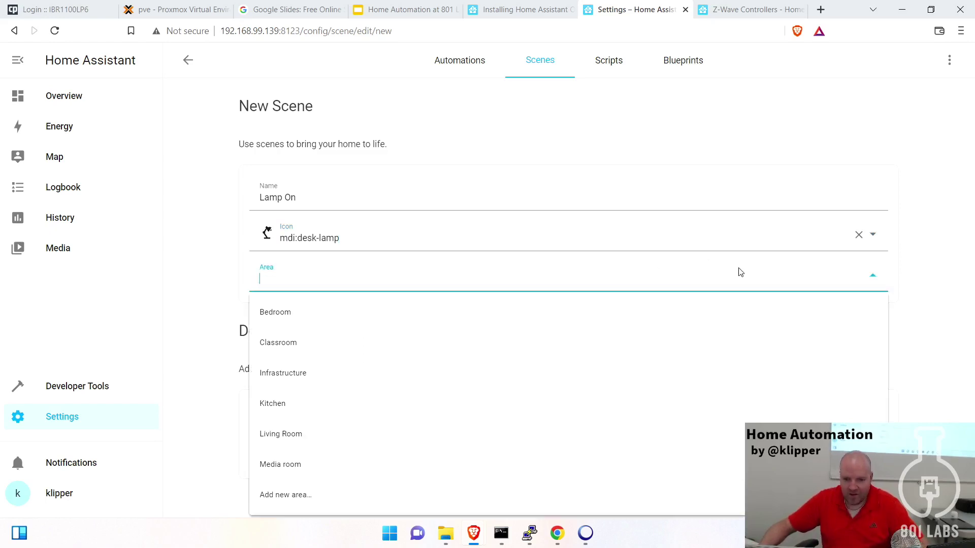
left_click(303, 349)
Add the Aeon Labs 1 device to the scene
left_click(381, 448)
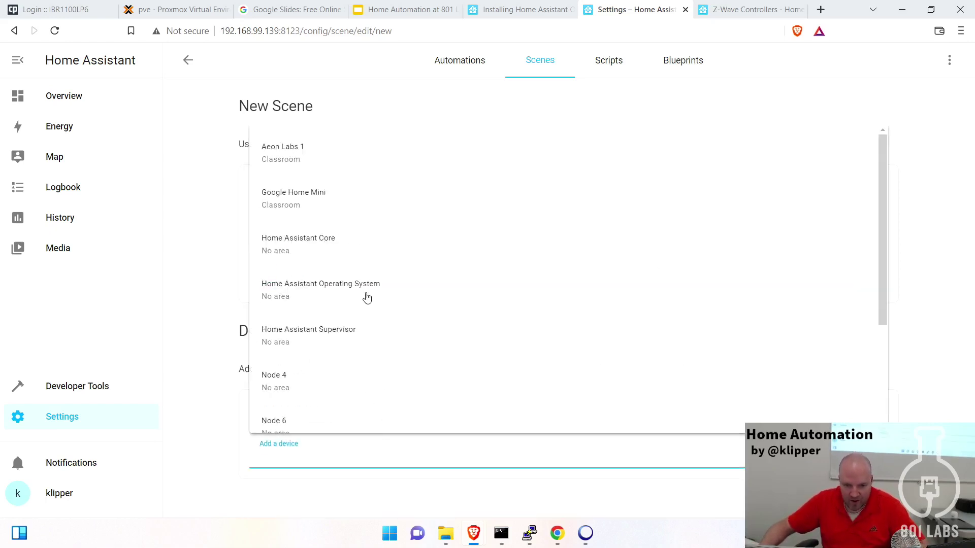
left_click(334, 160)
scroll(406, 363, "down", 2)
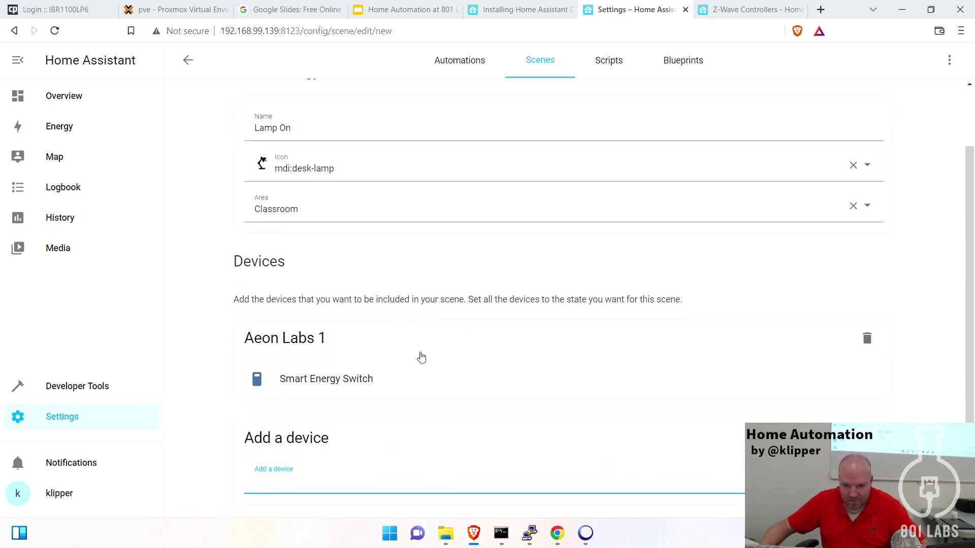
left_click(292, 378)
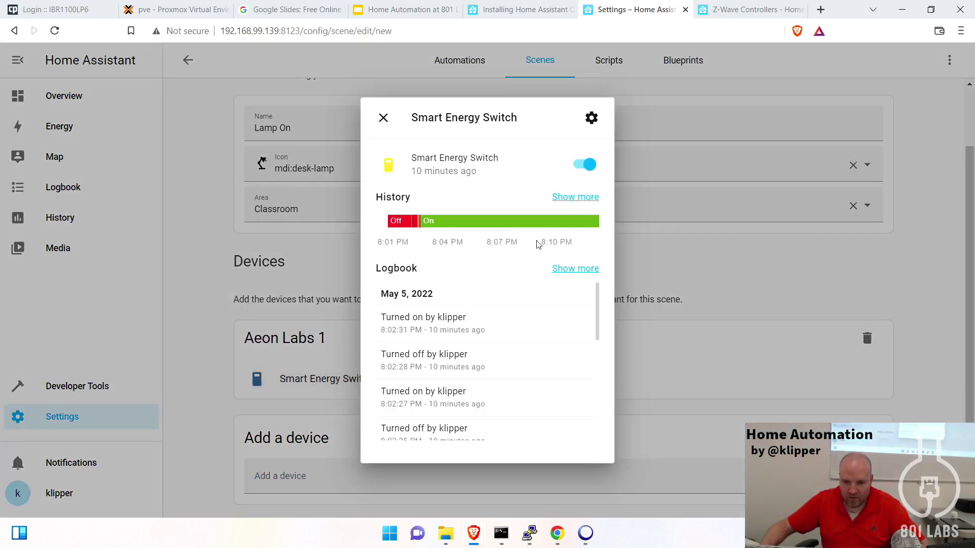
left_click(383, 118)
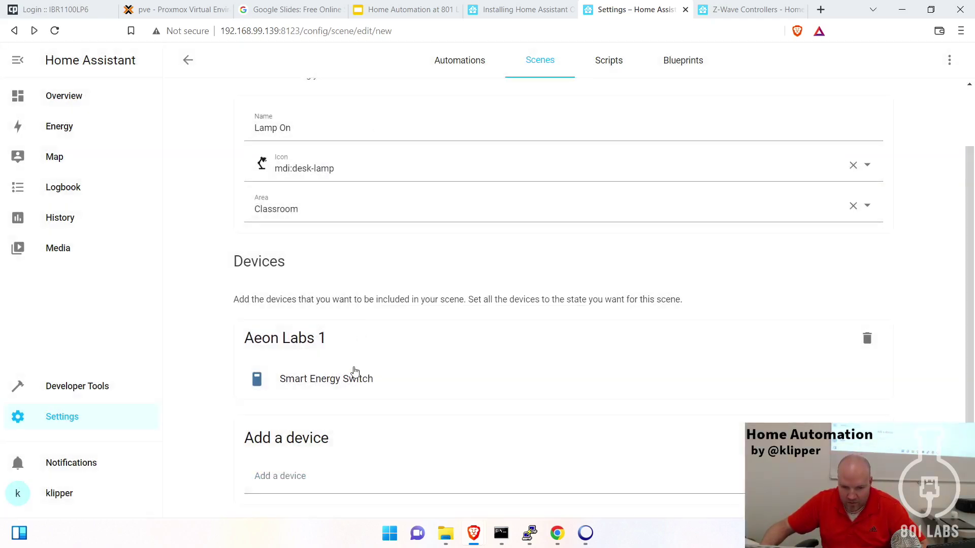
left_click(867, 339)
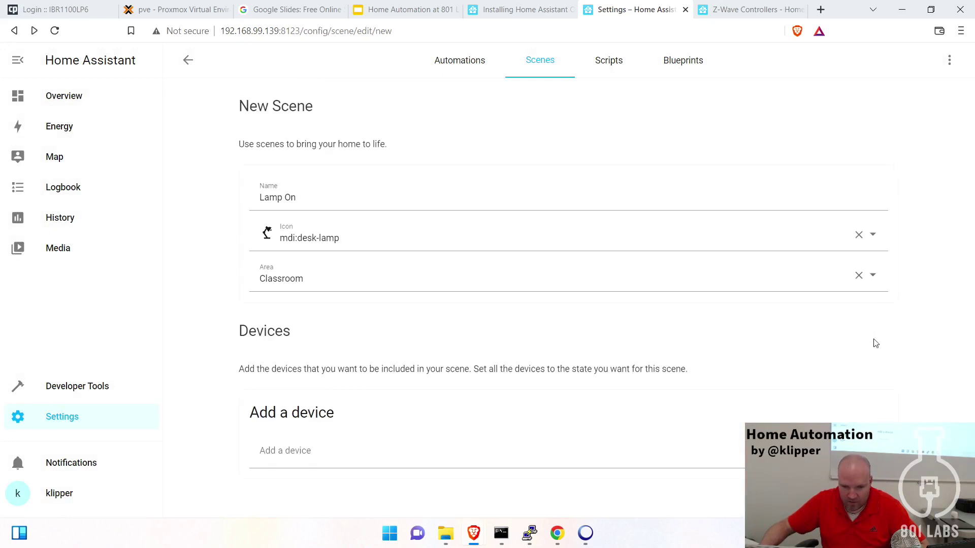
left_click(411, 444)
scroll(384, 198, "down", 3)
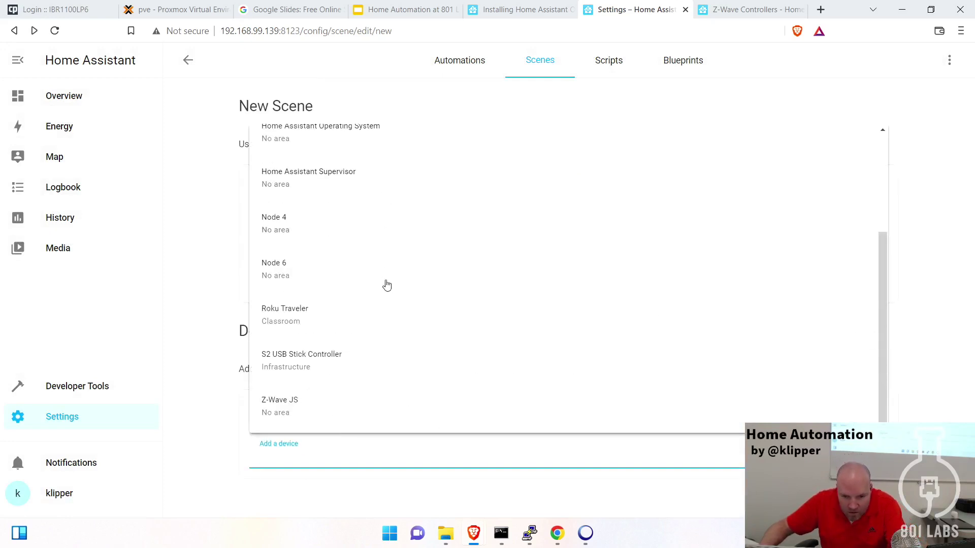
scroll(367, 360, "up", 3)
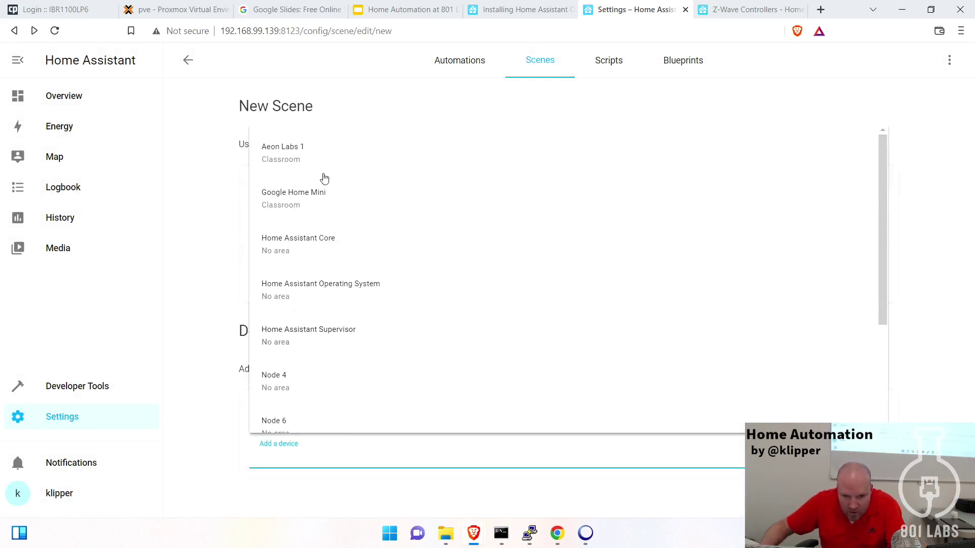
left_click(323, 163)
Set the Aeon Labs 1 Smart Energy Switch to on within the scene
left_click(258, 450)
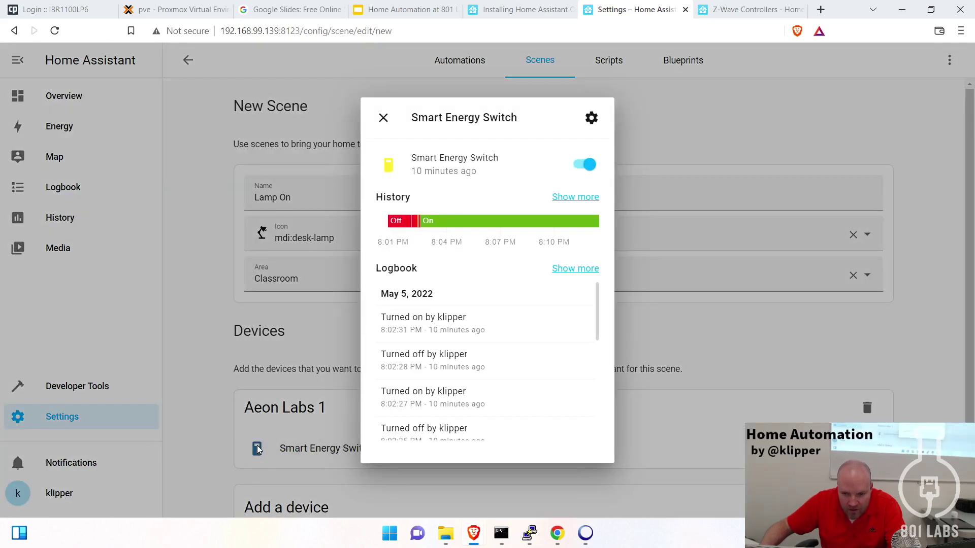
left_click(579, 168)
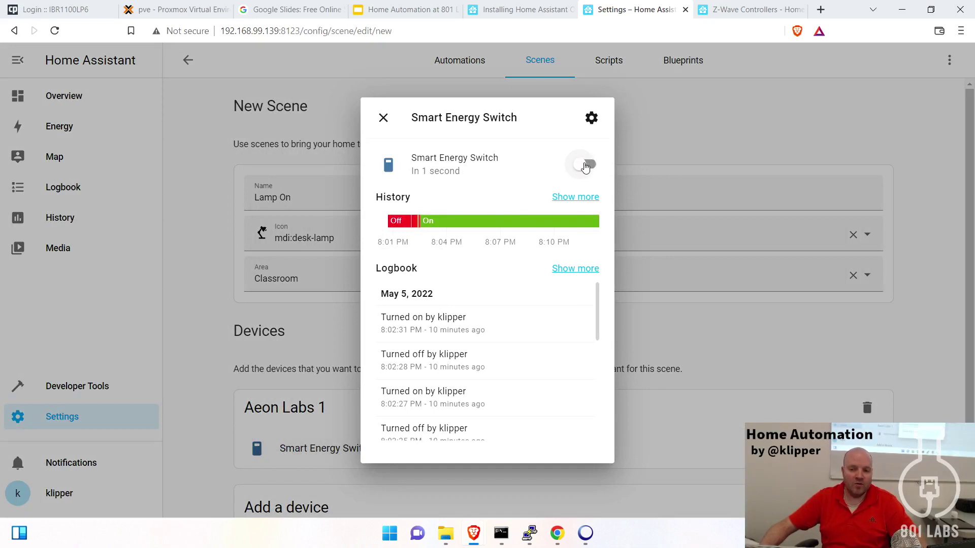
left_click(585, 167)
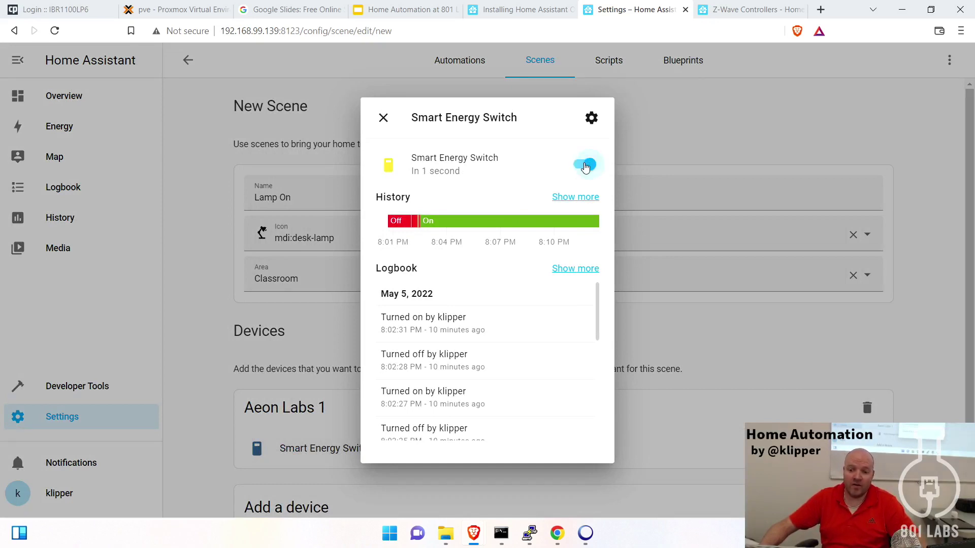
left_click(585, 167)
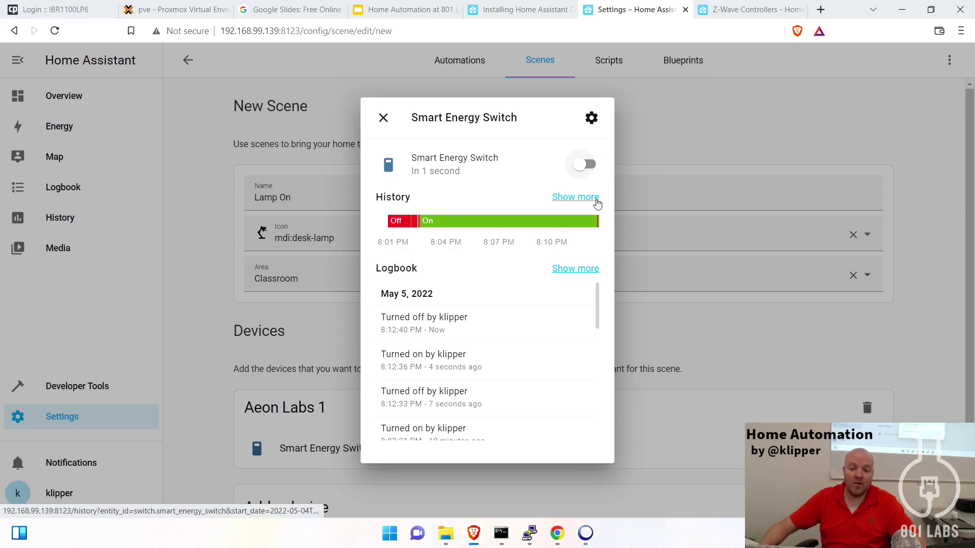
left_click(588, 168)
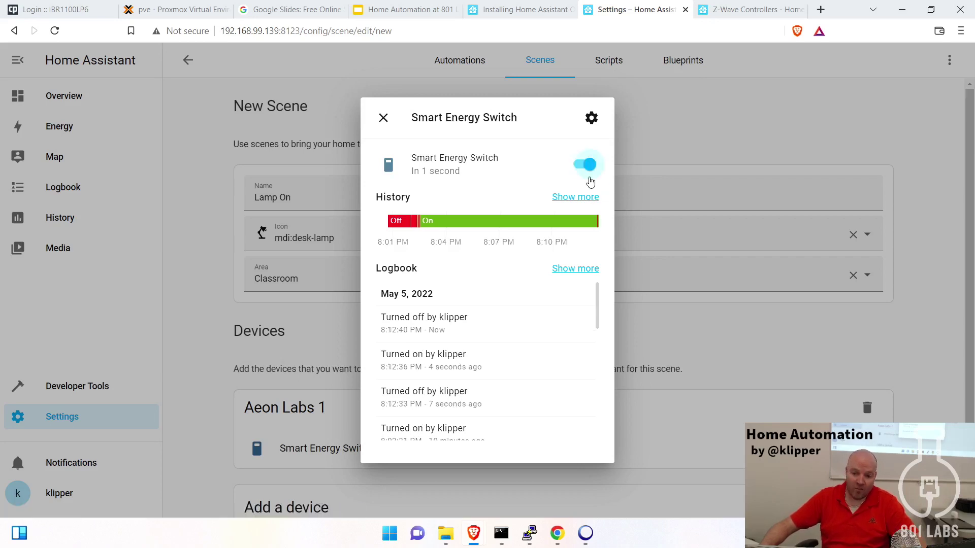
left_click(384, 117)
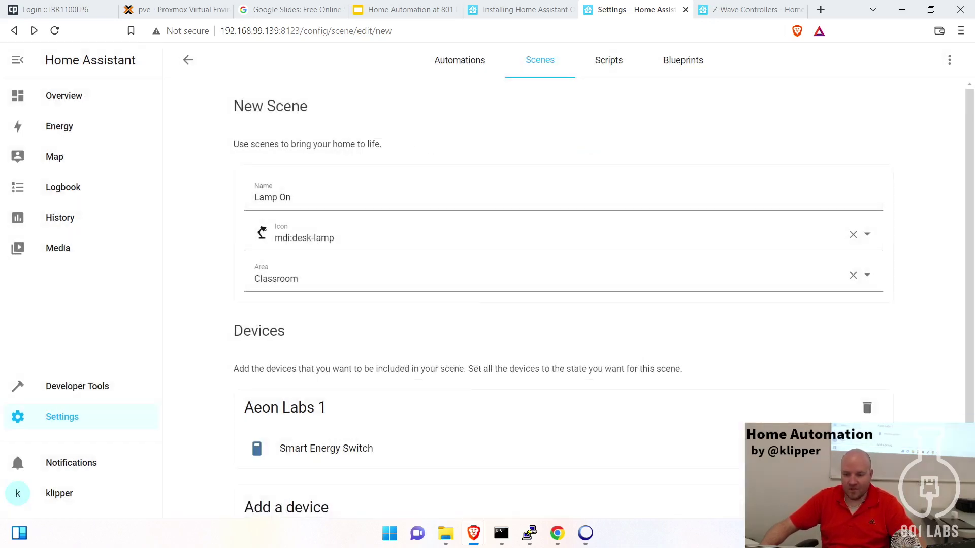
scroll(737, 437, "down", 2)
scroll(738, 438, "up", 1)
scroll(558, 482, "down", 1)
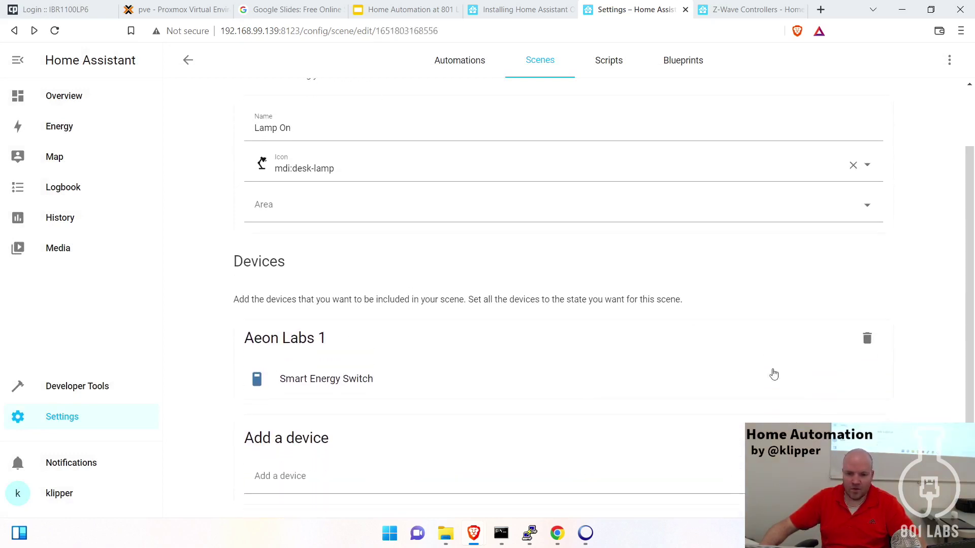
Create a blank automation named Turn On Lamp
left_click(467, 66)
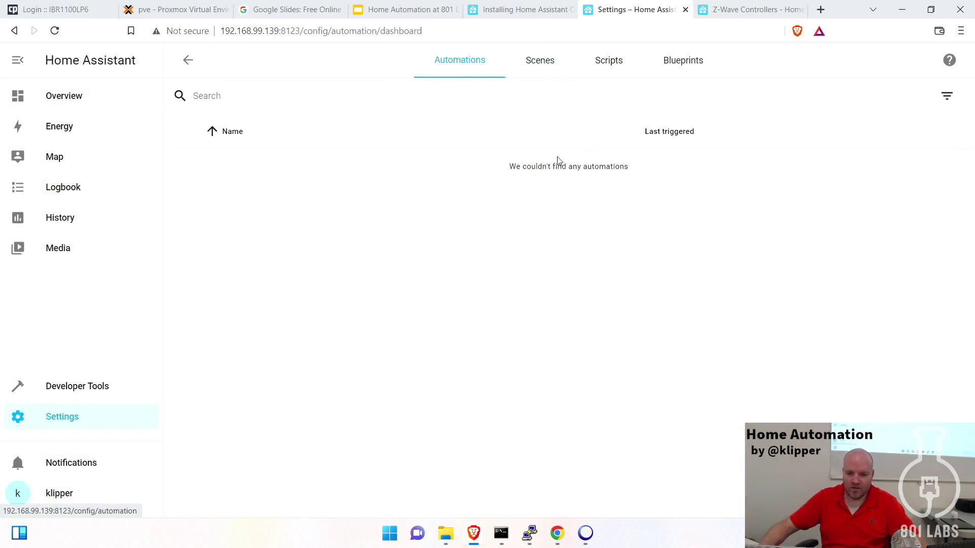
left_click(903, 485)
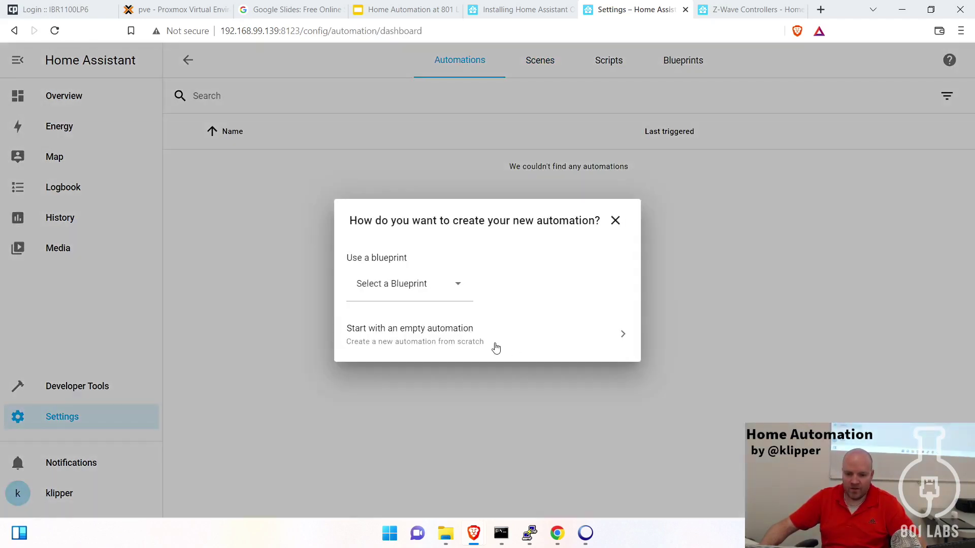
left_click(482, 335)
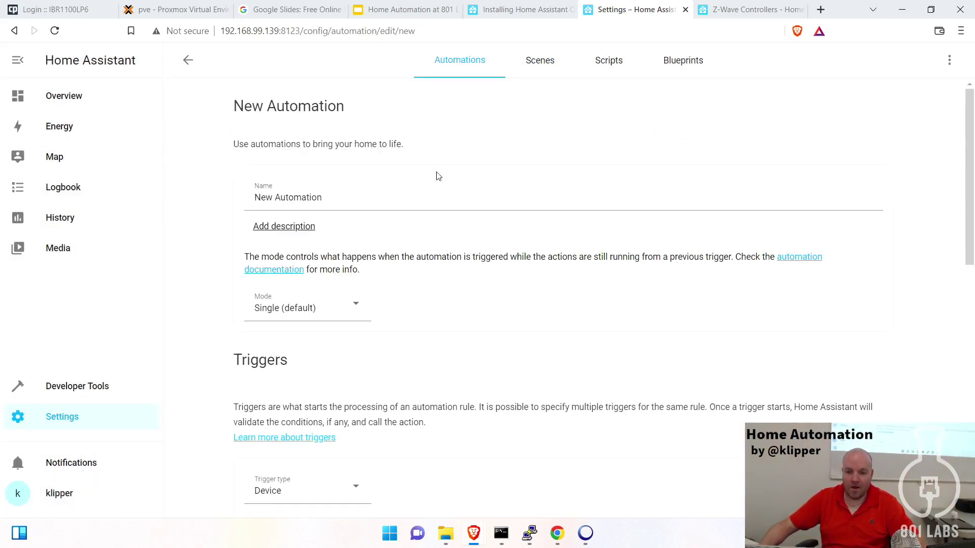
left_click(442, 194)
triple_click(442, 194)
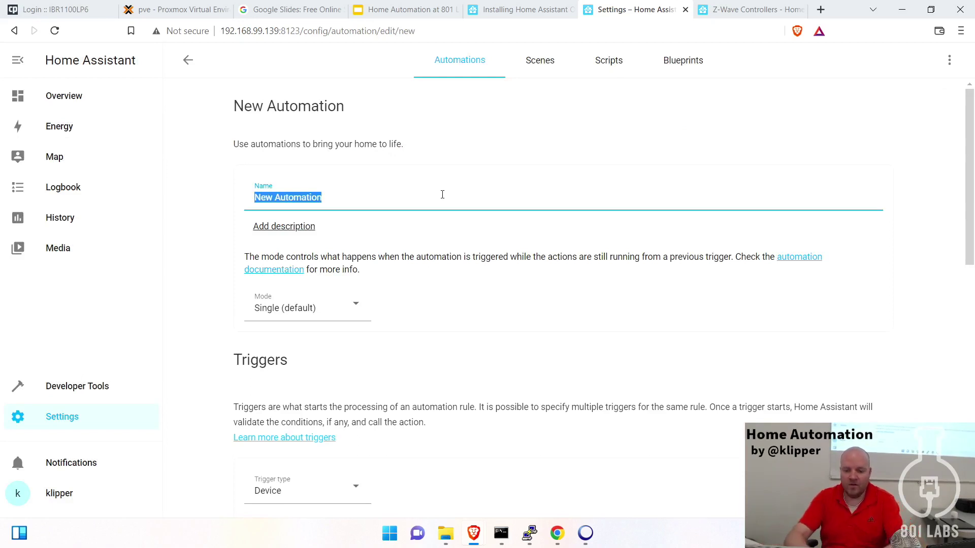
type("TUrn")
key("BackSpace")
key("BackSpace")
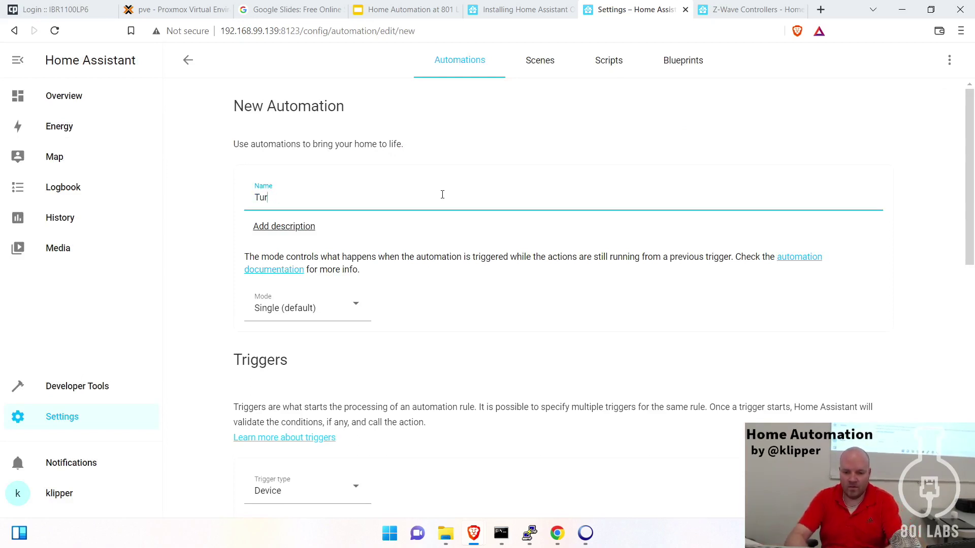
type("On LJa")
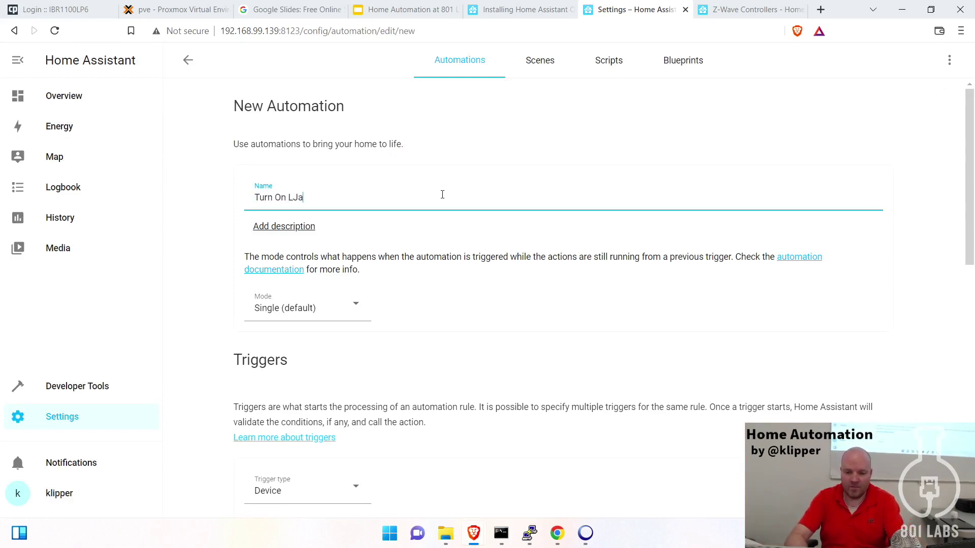
left_click(451, 329)
Make the trigger a Device trigger on the Roku Traveler
scroll(388, 261, "down", 5)
left_click(365, 244)
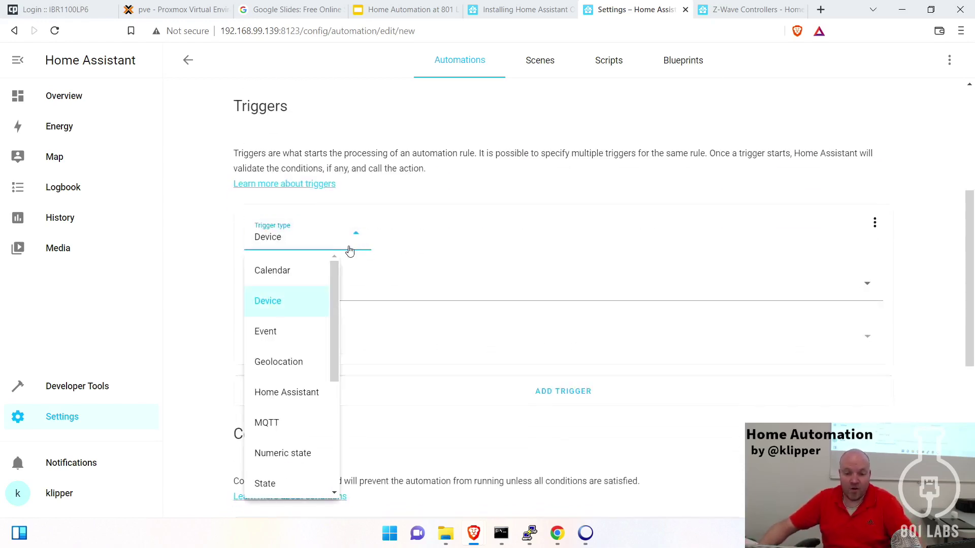
left_click(276, 279)
left_click(329, 248)
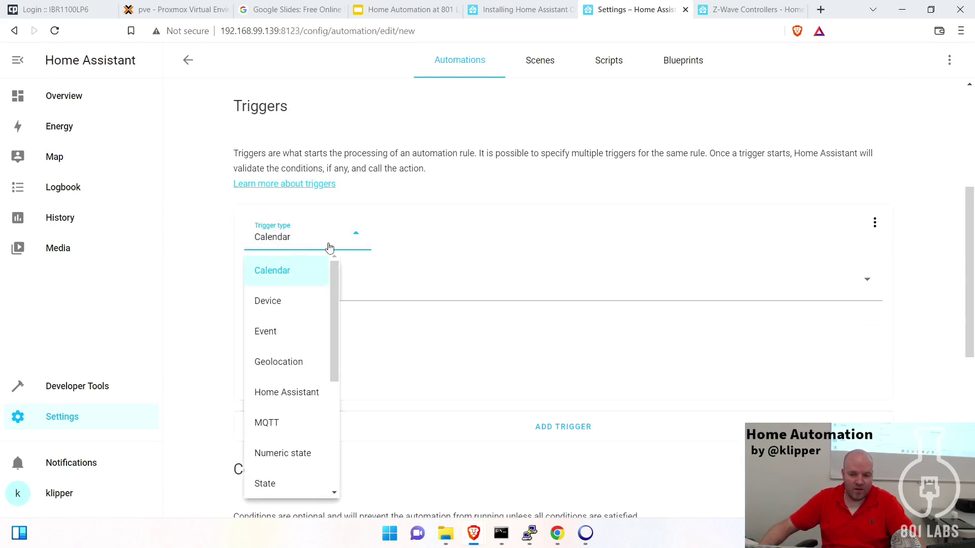
left_click(299, 303)
left_click(356, 289)
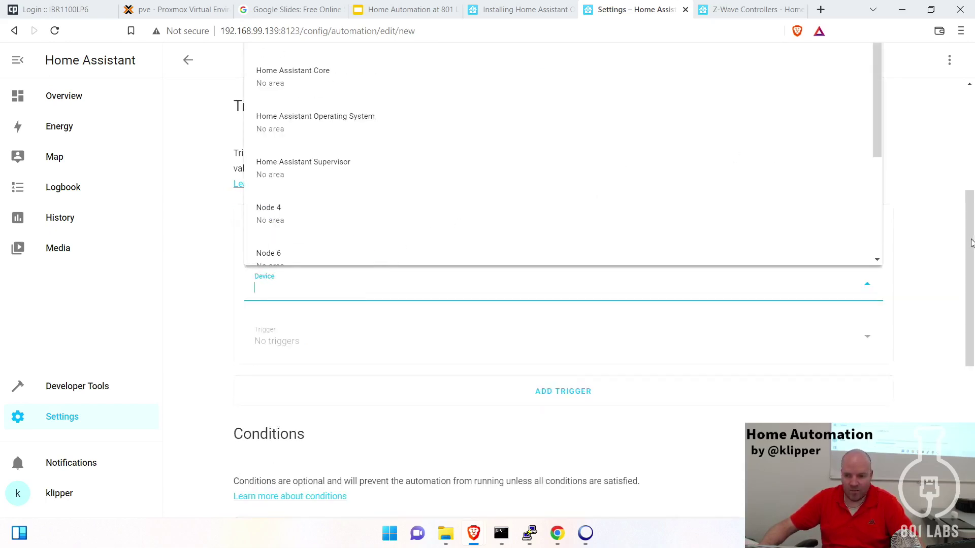
left_click_drag(971, 242, 948, 209)
scroll(942, 263, "up", 3)
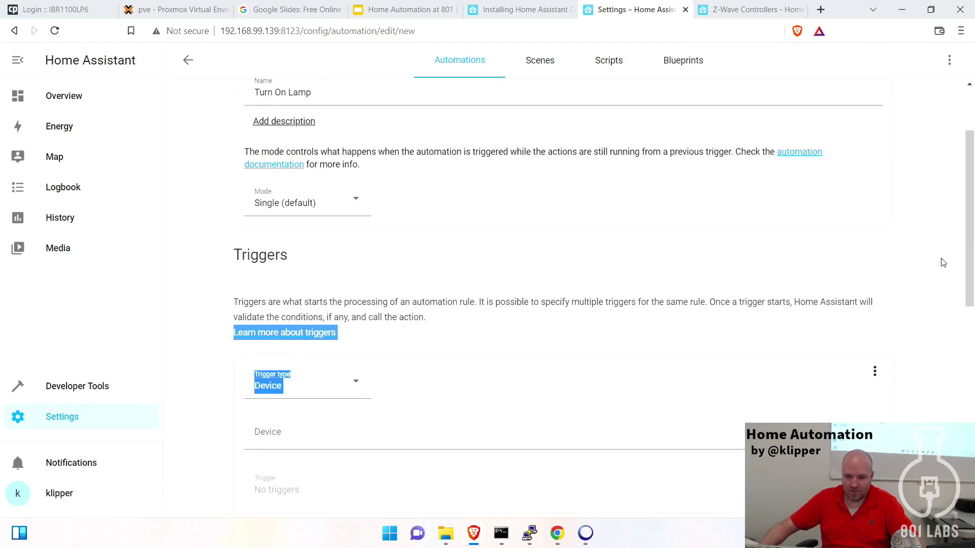
left_click(862, 437)
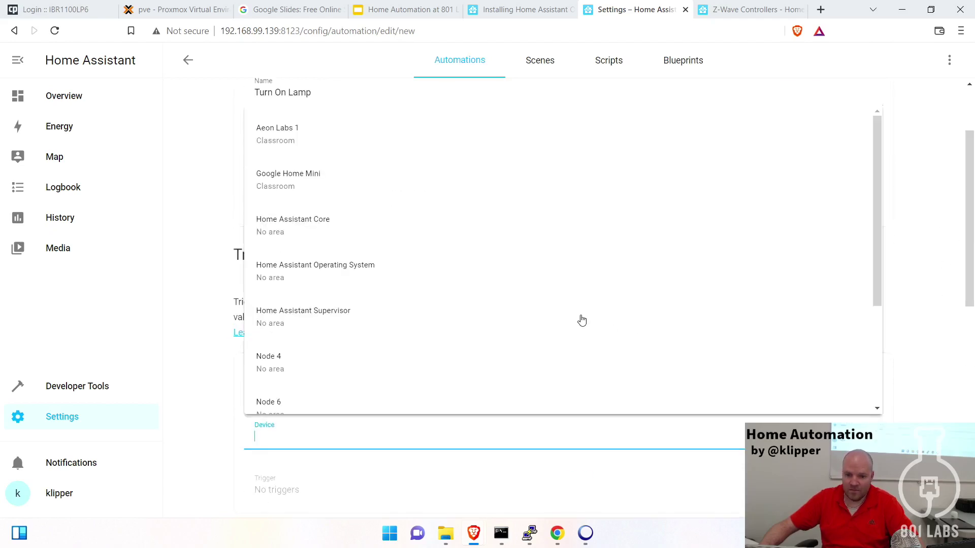
scroll(572, 290, "down", 3)
left_click(558, 303)
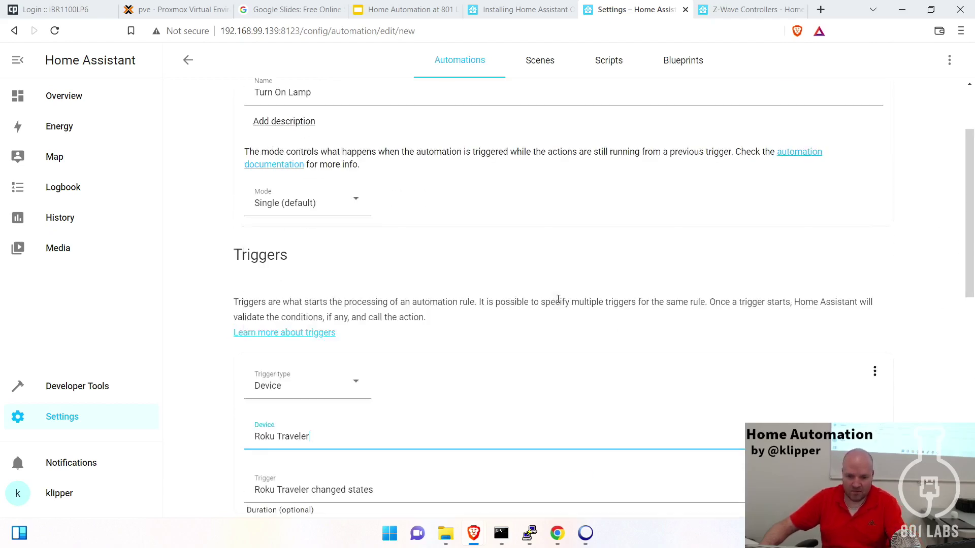
Choose 'Roku Traveler starts playing' as the trigger
scroll(452, 385, "down", 2)
left_click(443, 368)
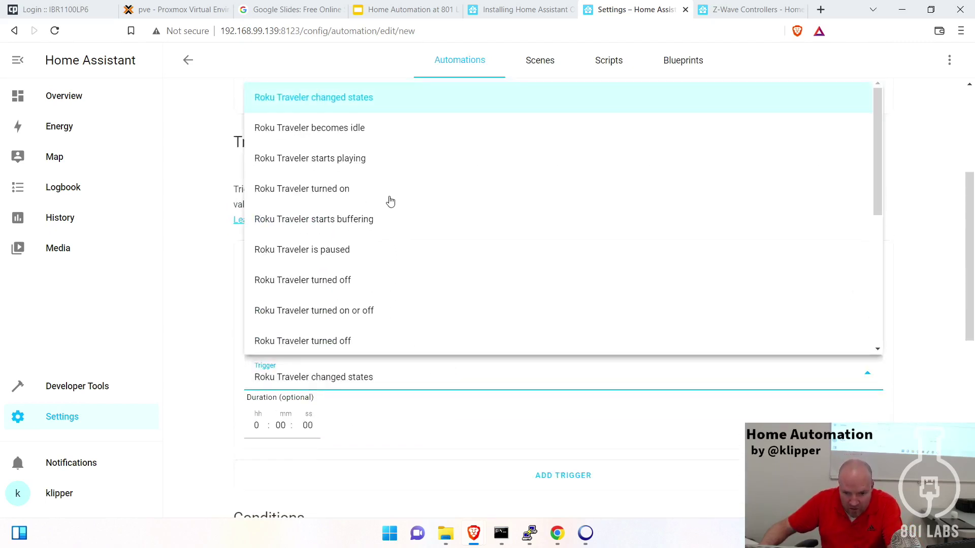
left_click(381, 158)
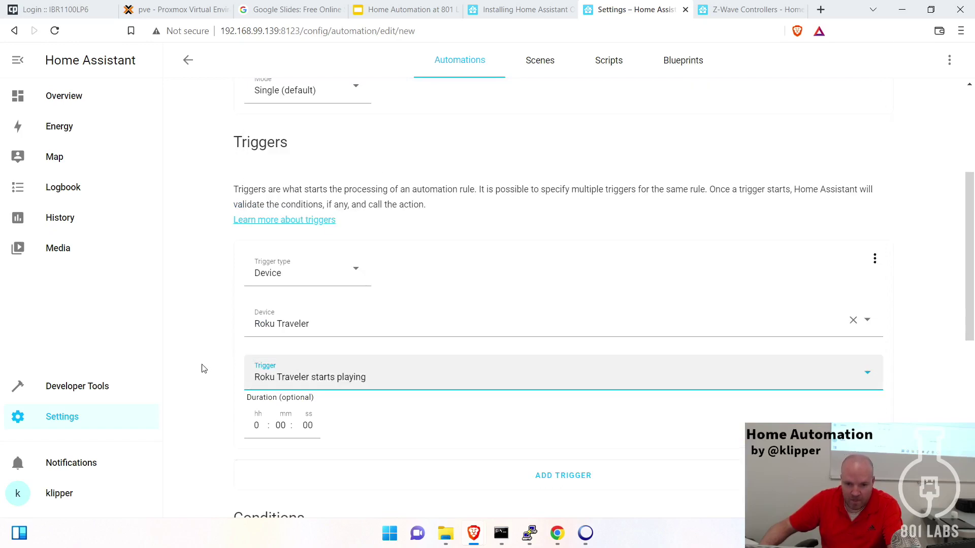
scroll(196, 359, "up", 4)
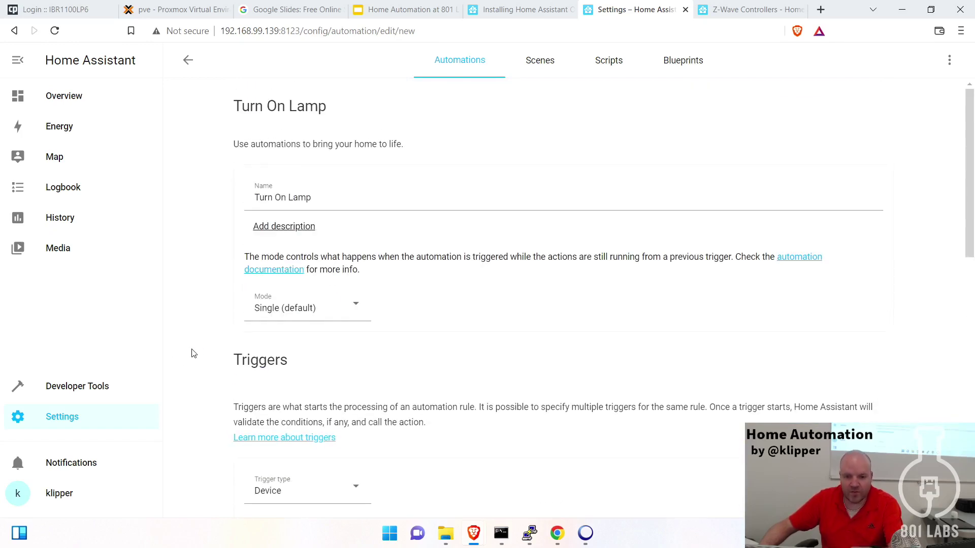
scroll(193, 351, "down", 5)
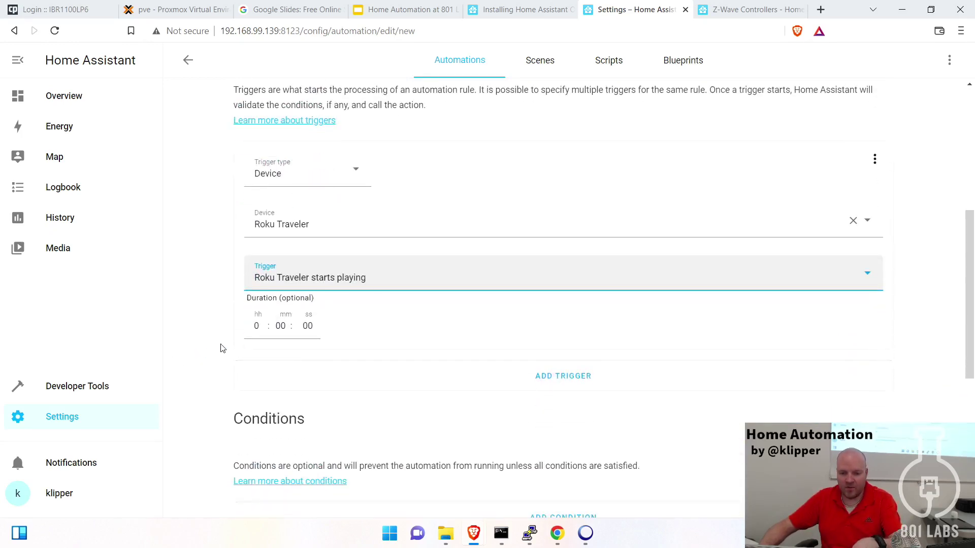
scroll(219, 346, "down", 4)
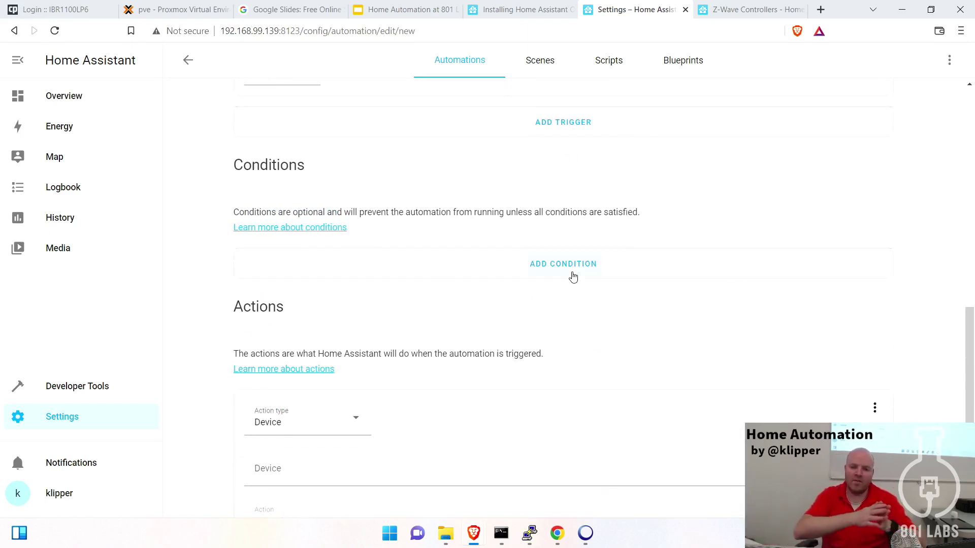
Set the automation's action to activate the Lamp On scene
scroll(573, 275, "up", 6)
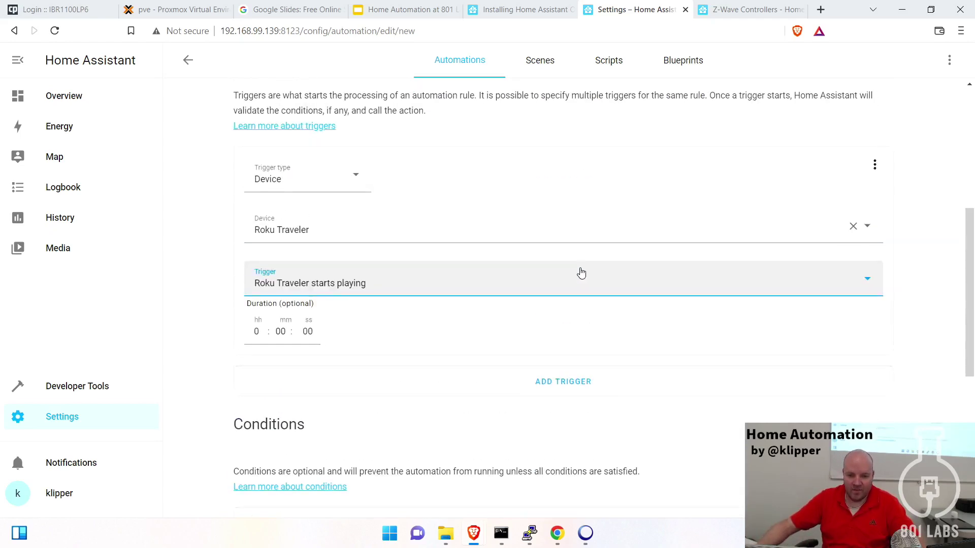
scroll(574, 263, "down", 7)
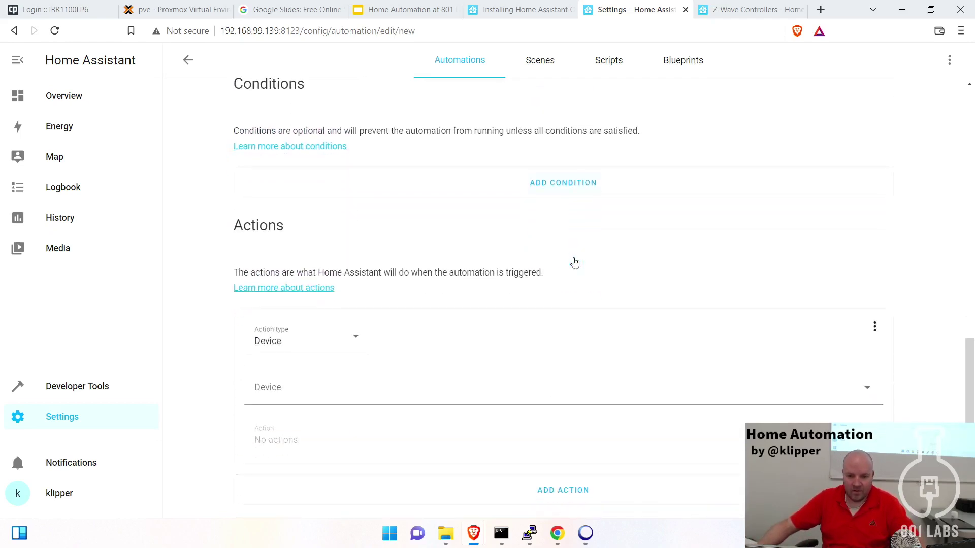
scroll(574, 261, "up", 5)
scroll(575, 261, "up", 5)
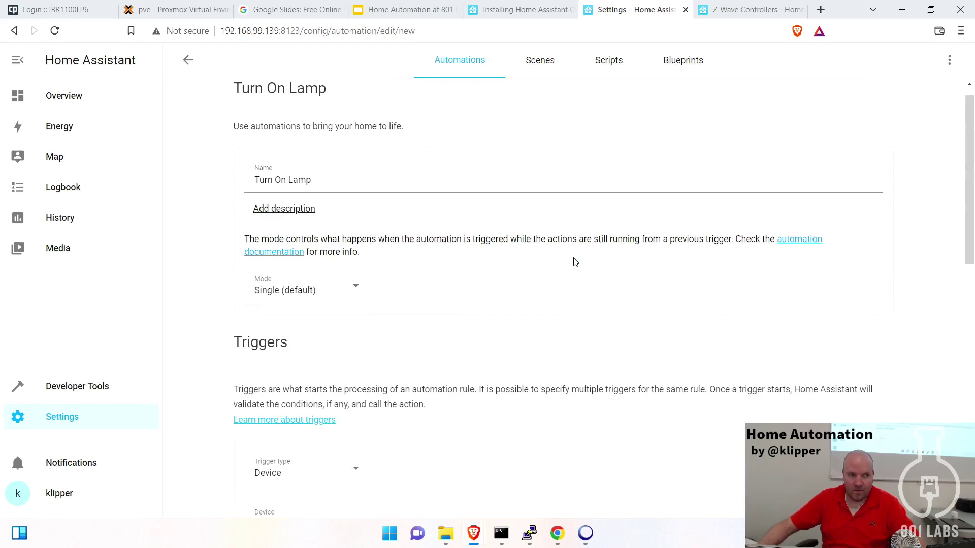
scroll(573, 262, "down", 10)
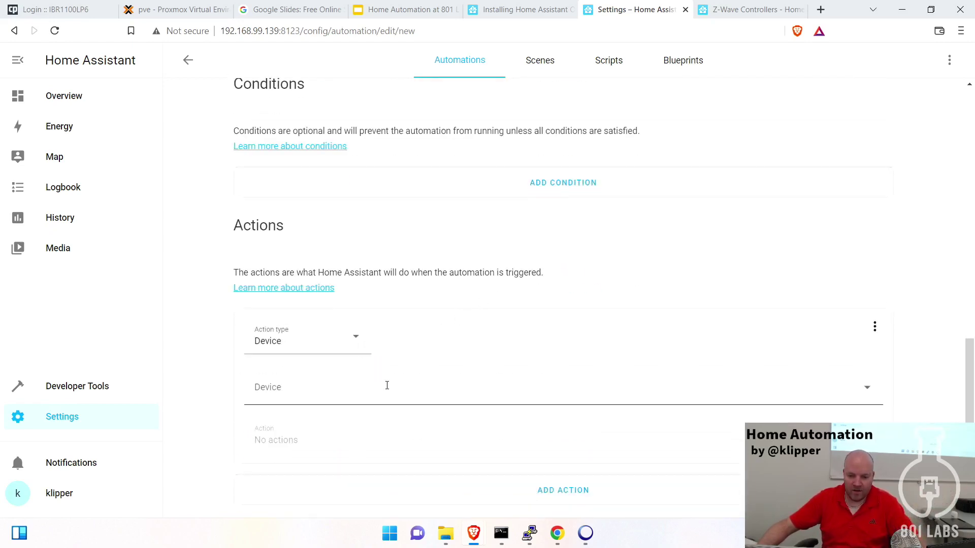
left_click(386, 385)
left_click(196, 388)
left_click(274, 352)
scroll(296, 311, "down", 5)
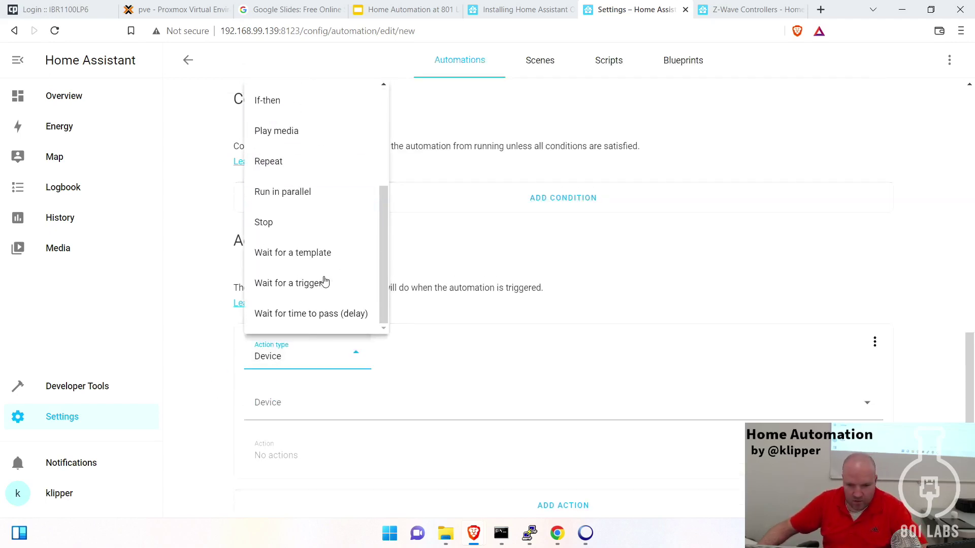
scroll(325, 281, "up", 2)
scroll(334, 284, "up", 3)
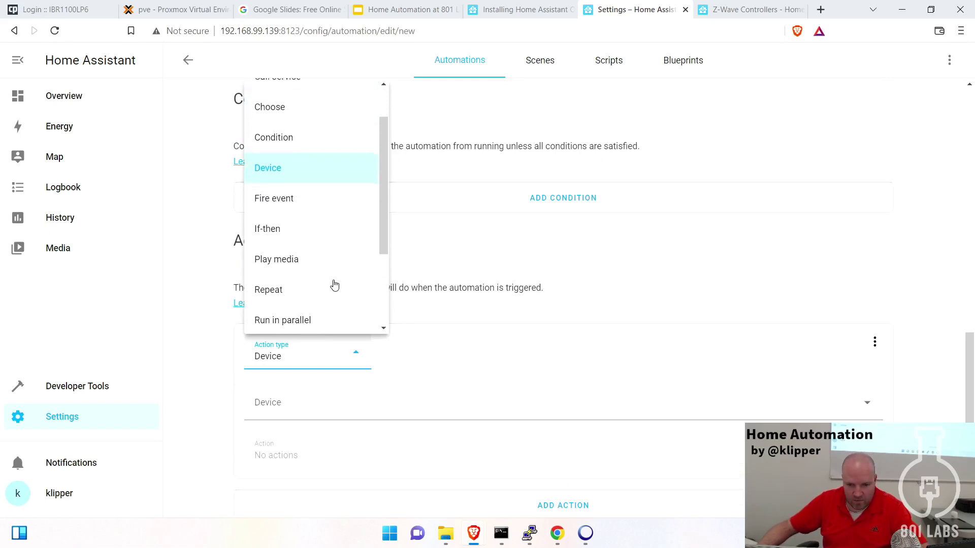
scroll(335, 269, "up", 3)
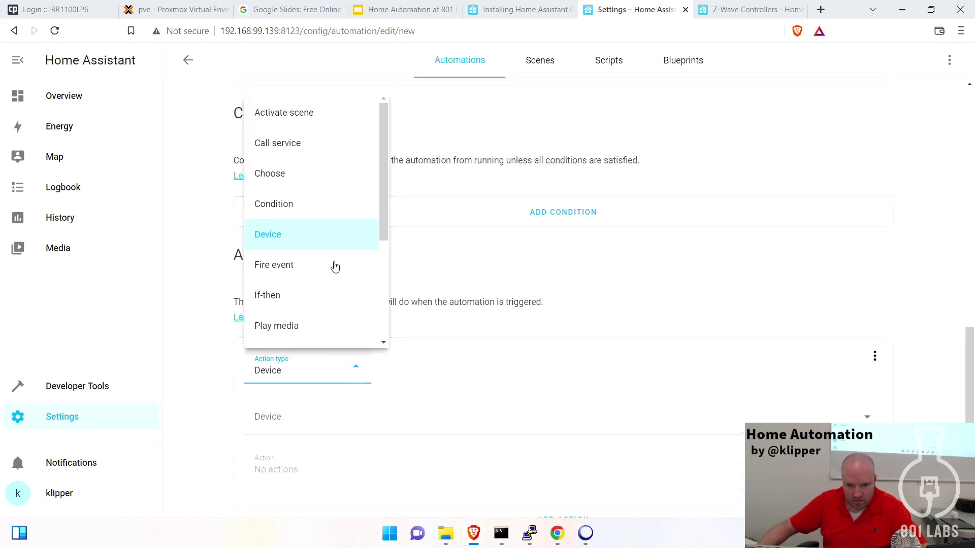
left_click(331, 290)
left_click(429, 431)
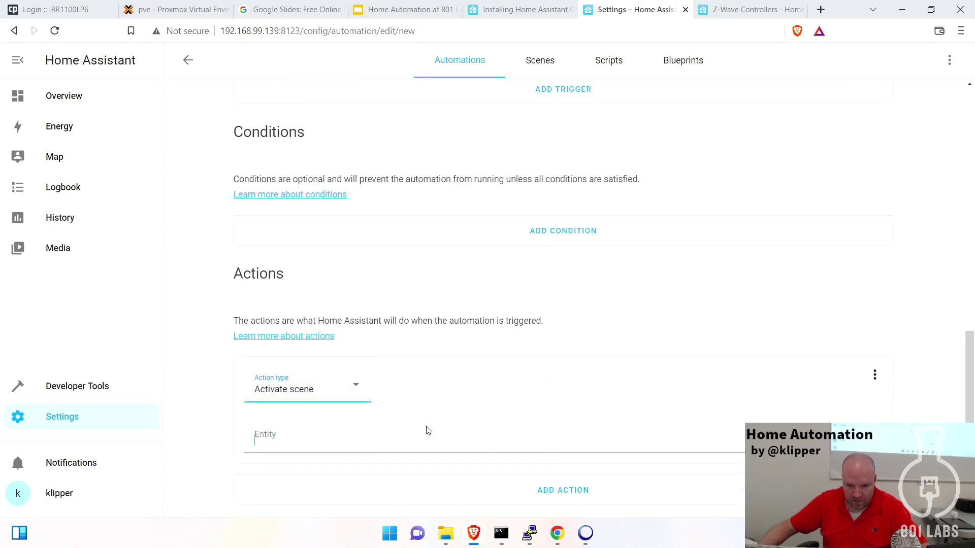
left_click(412, 410)
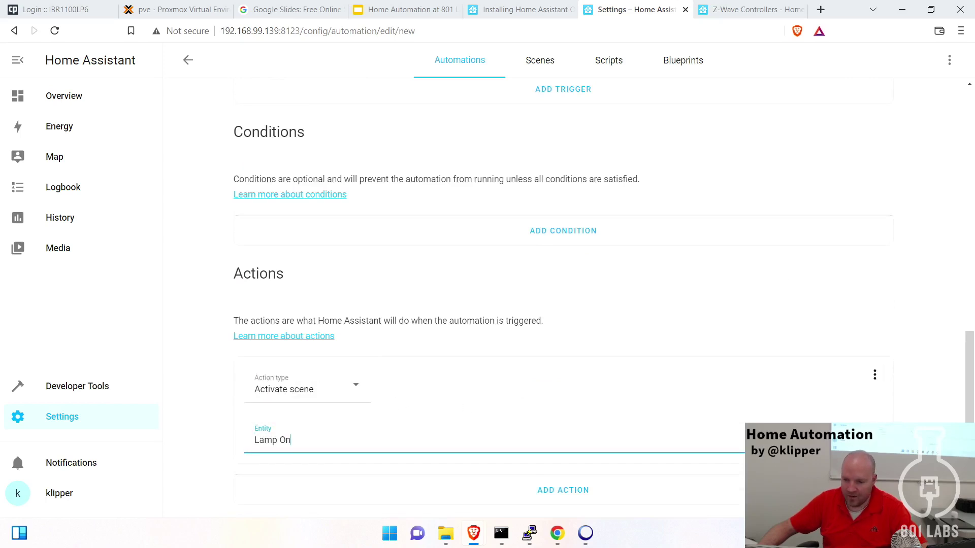
Save the automation with Ctrl+S and return to the automations list
key("ctrl+s")
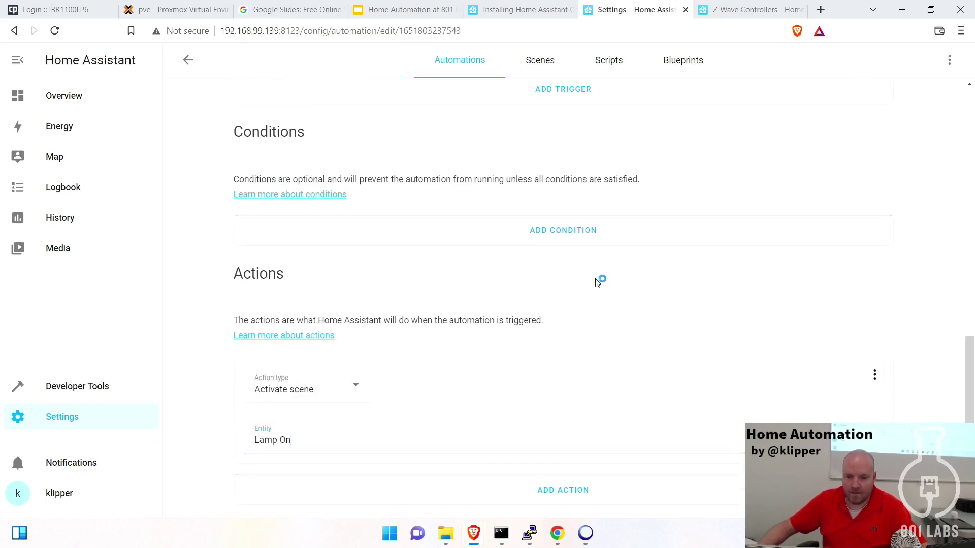
scroll(583, 278, "up", 5)
left_click(445, 72)
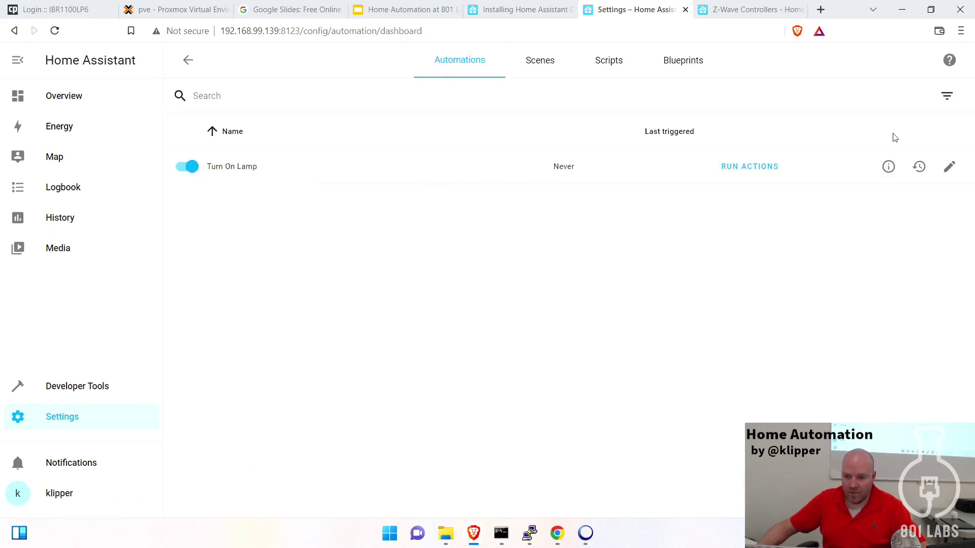
Review the Turn On Lamp automation's configuration in the editor
left_click(949, 167)
scroll(503, 341, "down", 5)
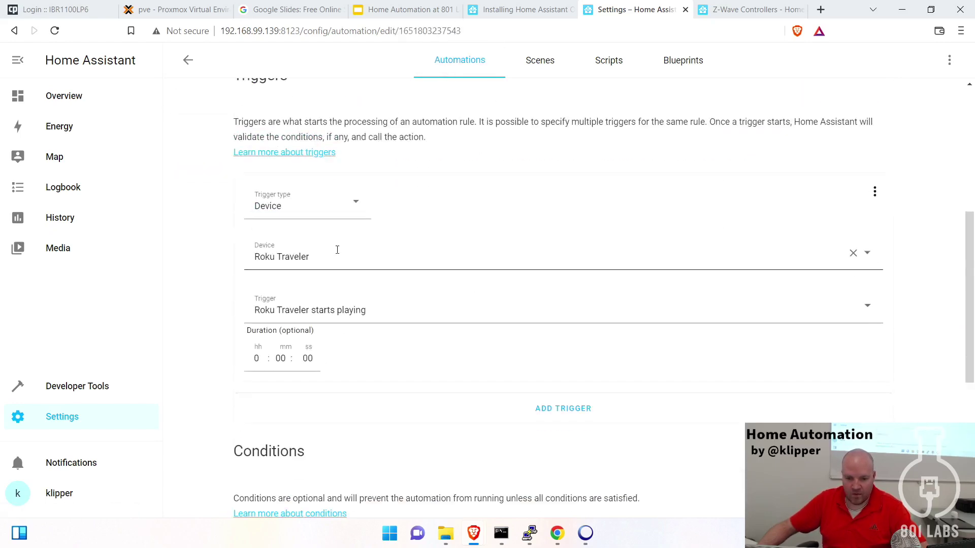
scroll(407, 248, "down", 5)
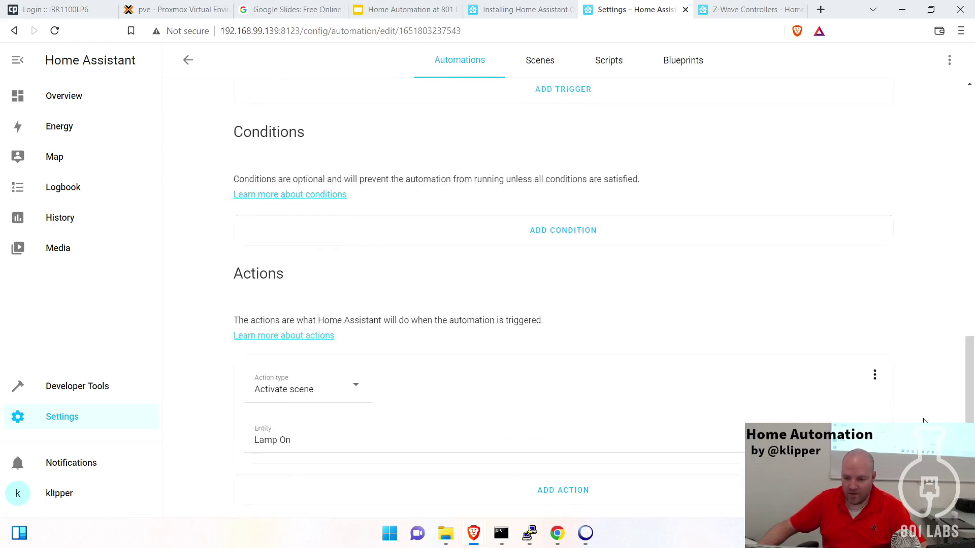
scroll(718, 219, "up", 10)
Disable and re-enable Turn On Lamp, then run its actions twice as a test
left_click(197, 63)
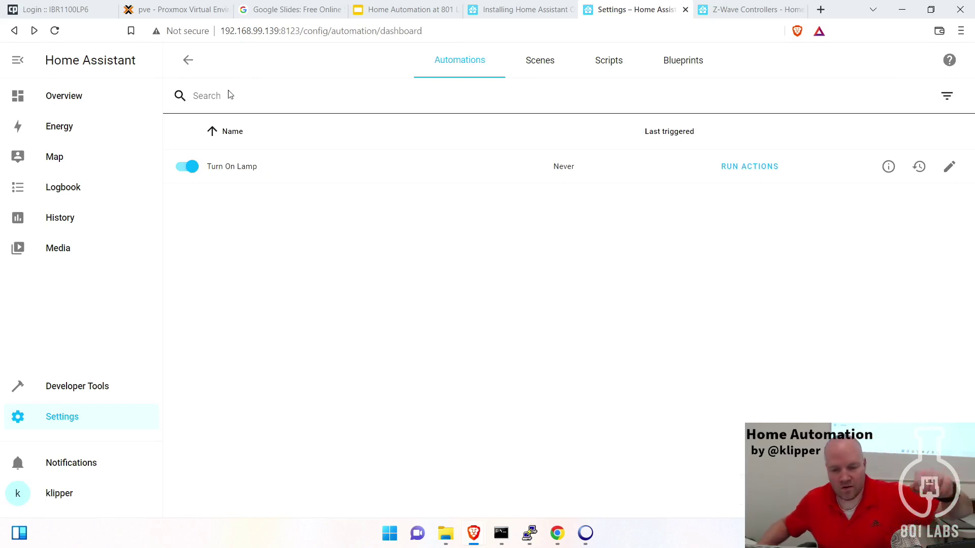
left_click(188, 166)
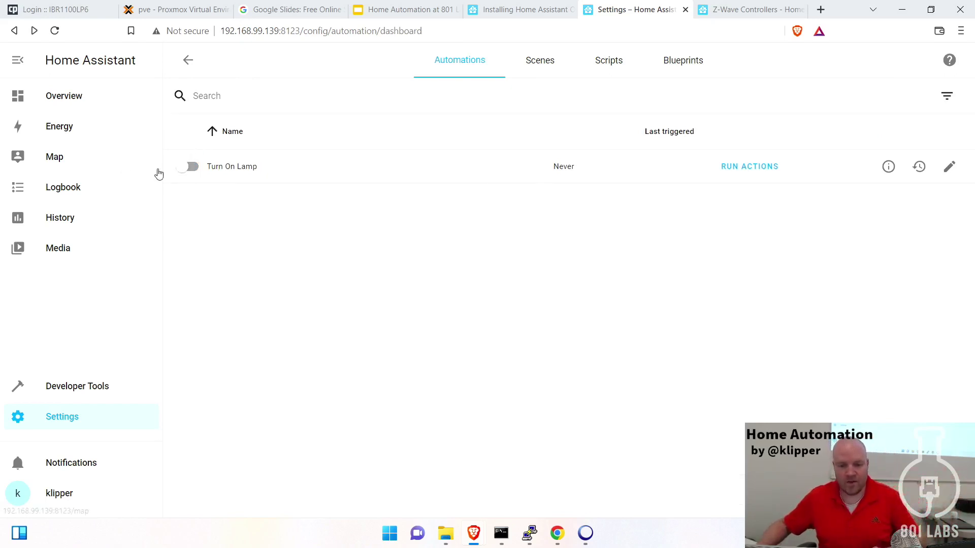
left_click(189, 168)
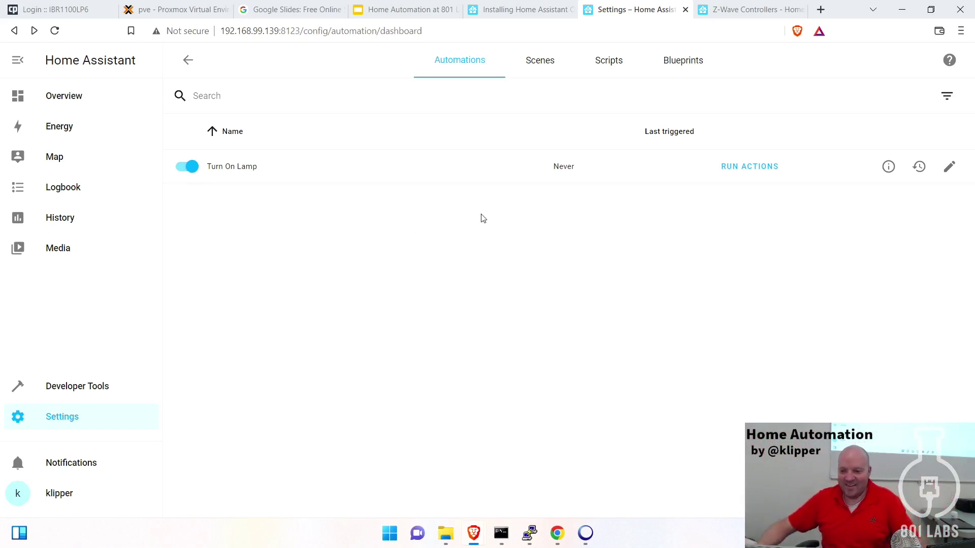
left_click(759, 176)
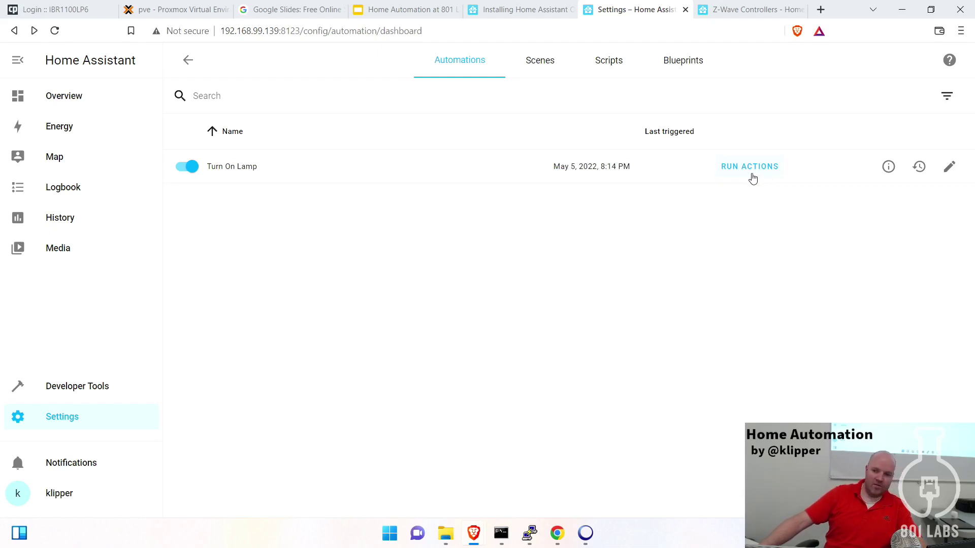
left_click(753, 175)
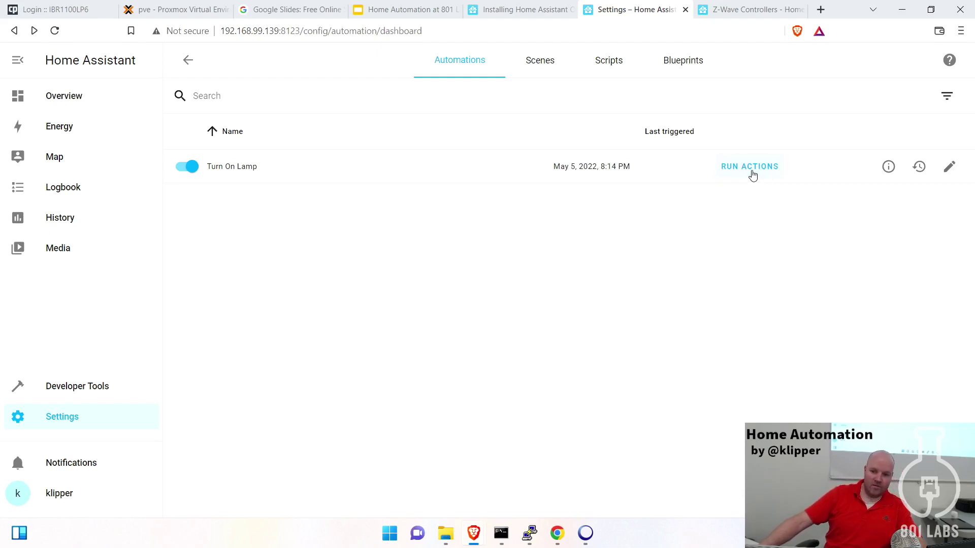
Set the automation's action to Activate scene with Lamp On, then view the scenes list
left_click(948, 167)
scroll(786, 294, "down", 7)
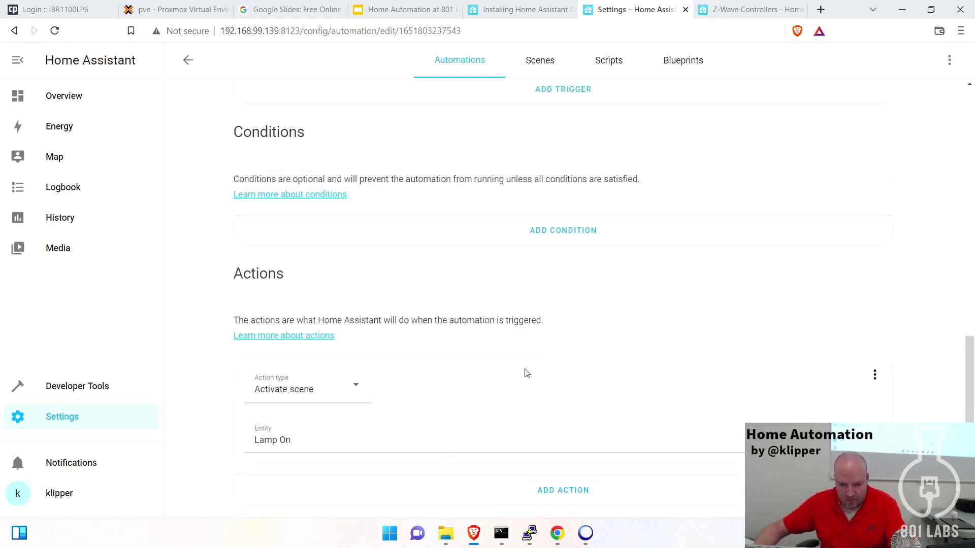
left_click(354, 386)
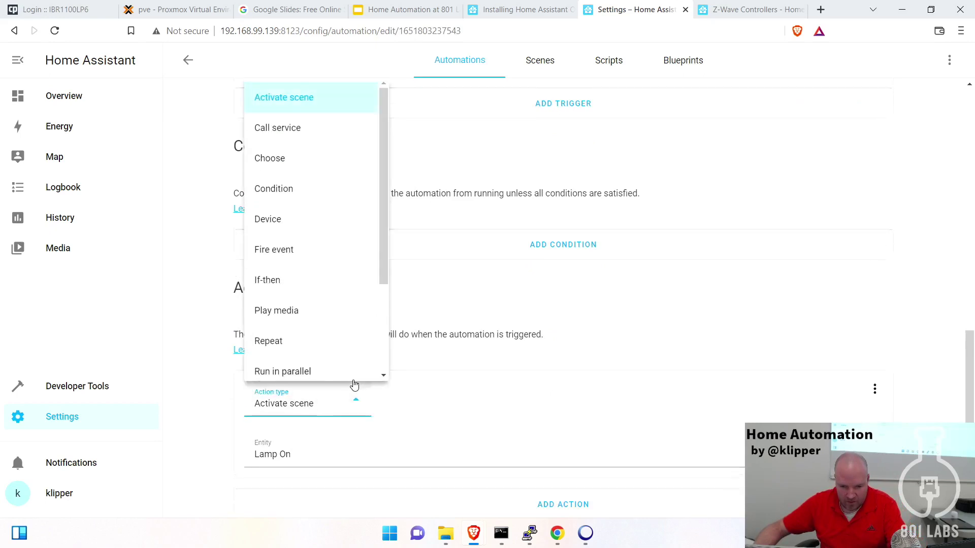
scroll(338, 333, "down", 3)
scroll(340, 338, "up", 3)
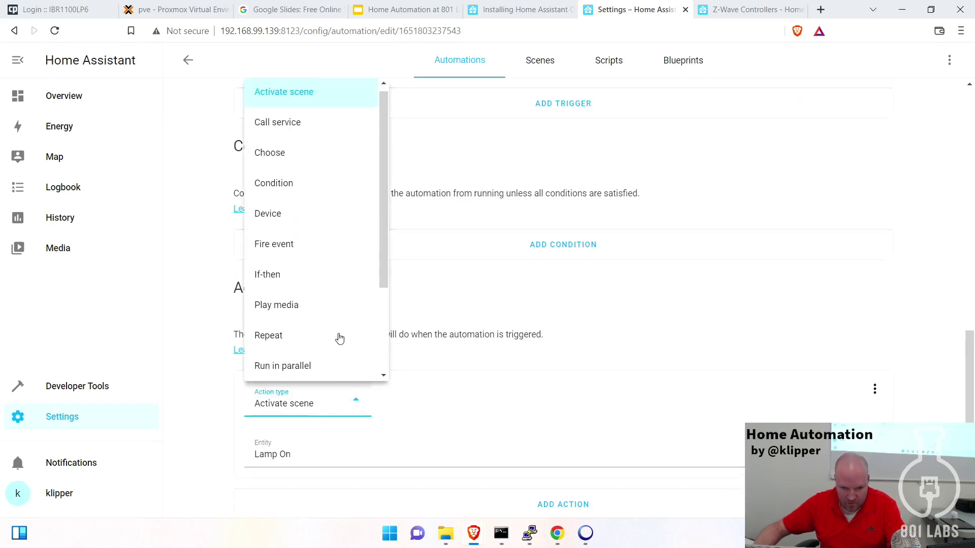
left_click(553, 61)
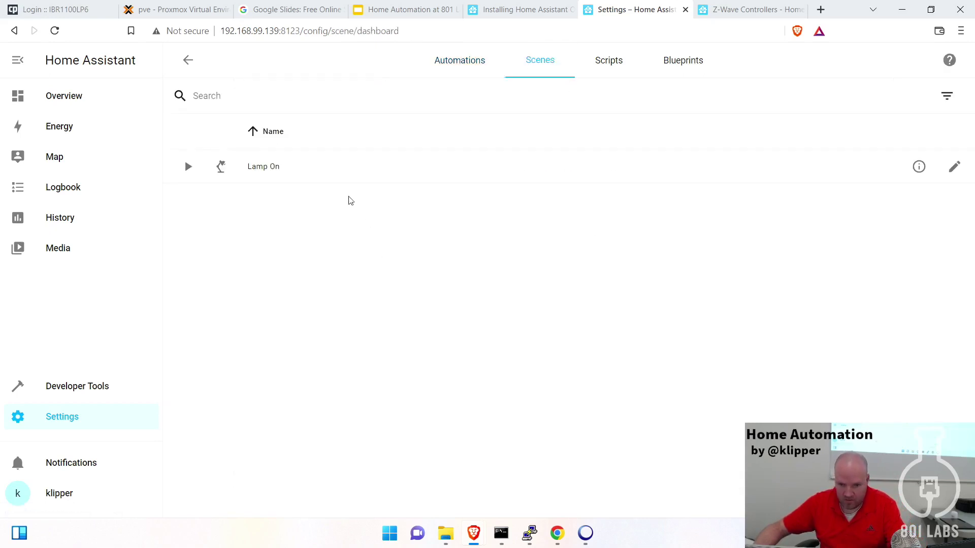
Activate the Lamp On scene and return to the Scenes list
left_click(189, 168)
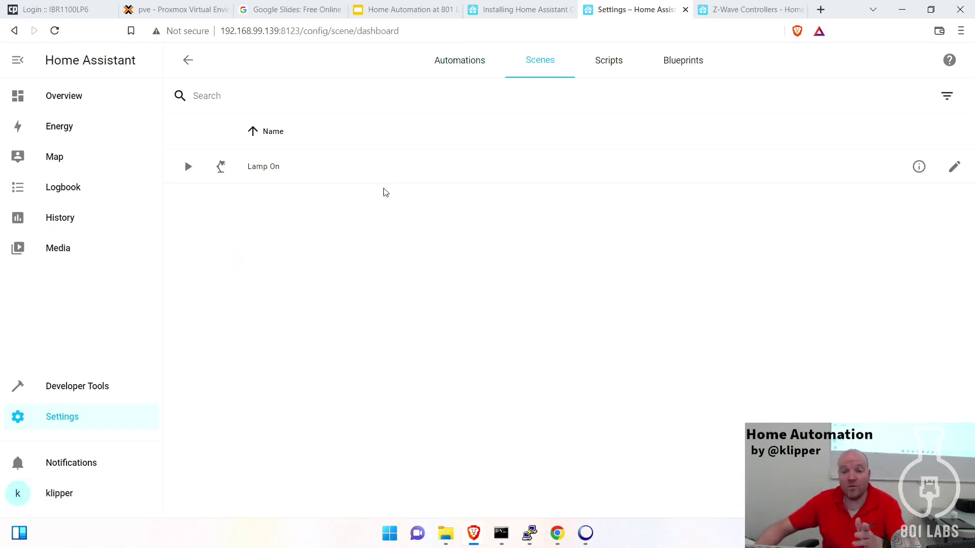
left_click(460, 68)
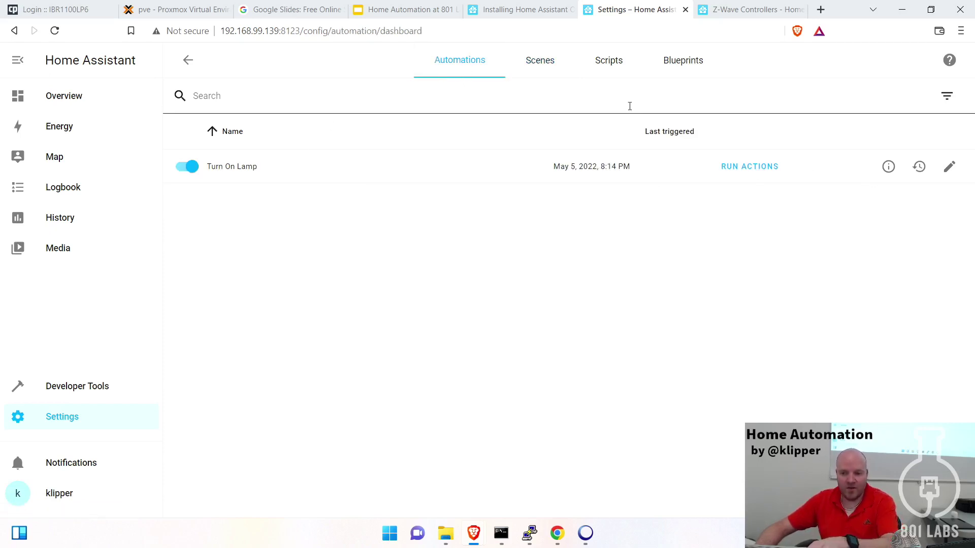
left_click(553, 71)
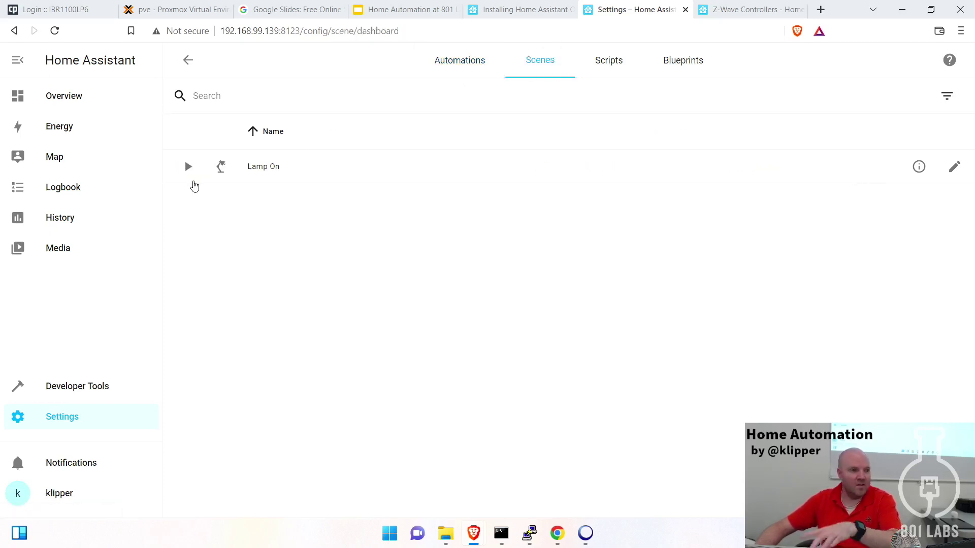
In the Lamp On scene editor, toggle the Smart Energy Switch off and on repeatedly, leaving it on
left_click(951, 166)
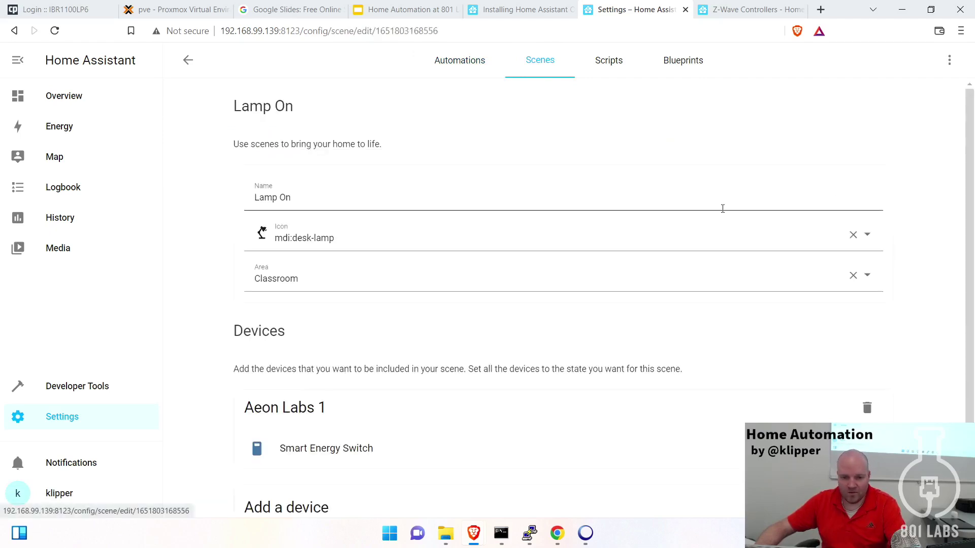
scroll(458, 355, "down", 1)
left_click(256, 381)
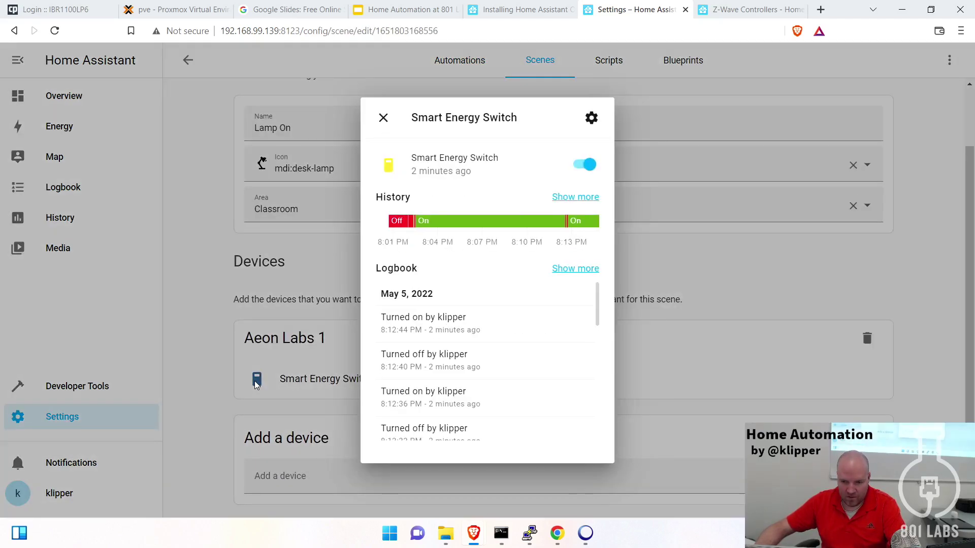
left_click(583, 167)
left_click(584, 167)
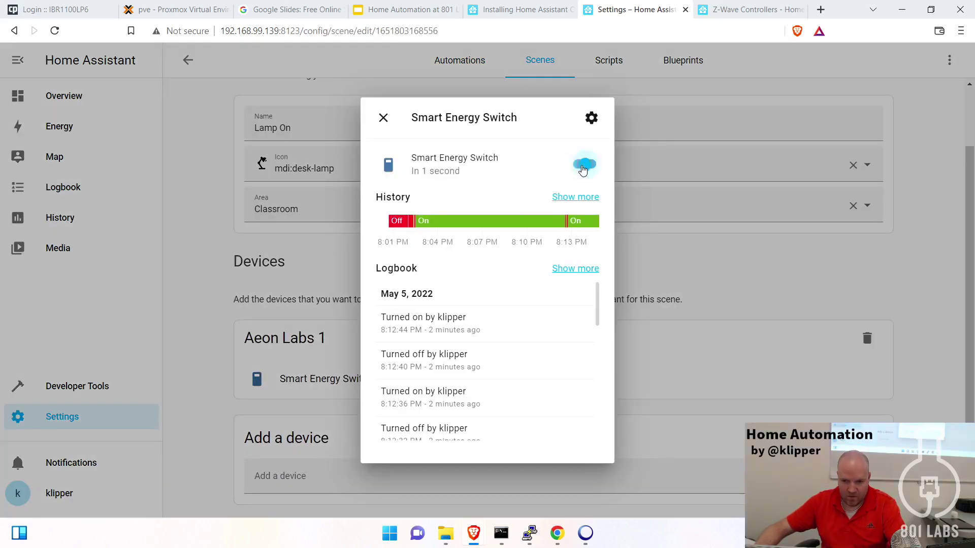
left_click(584, 167)
left_click(584, 165)
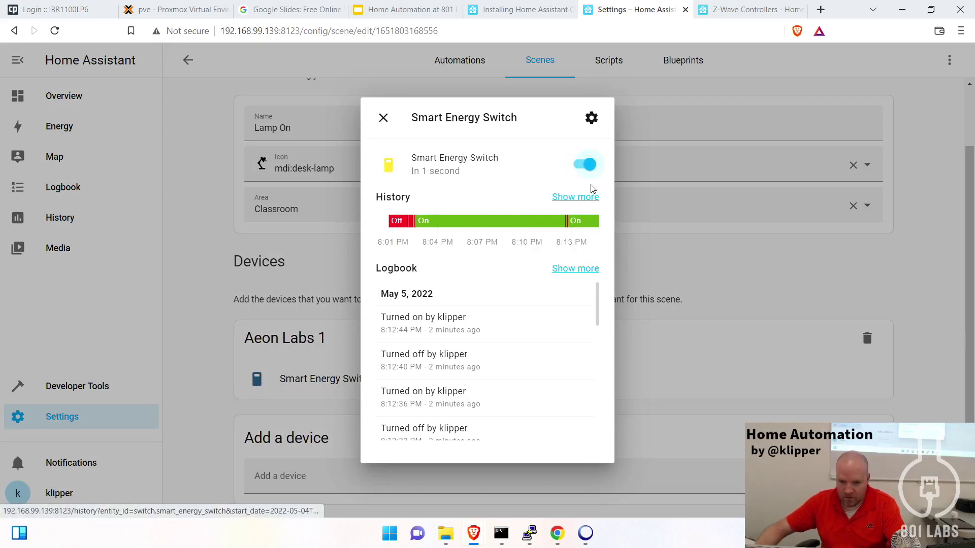
scroll(561, 312, "down", 5)
scroll(558, 313, "up", 5)
left_click(584, 164)
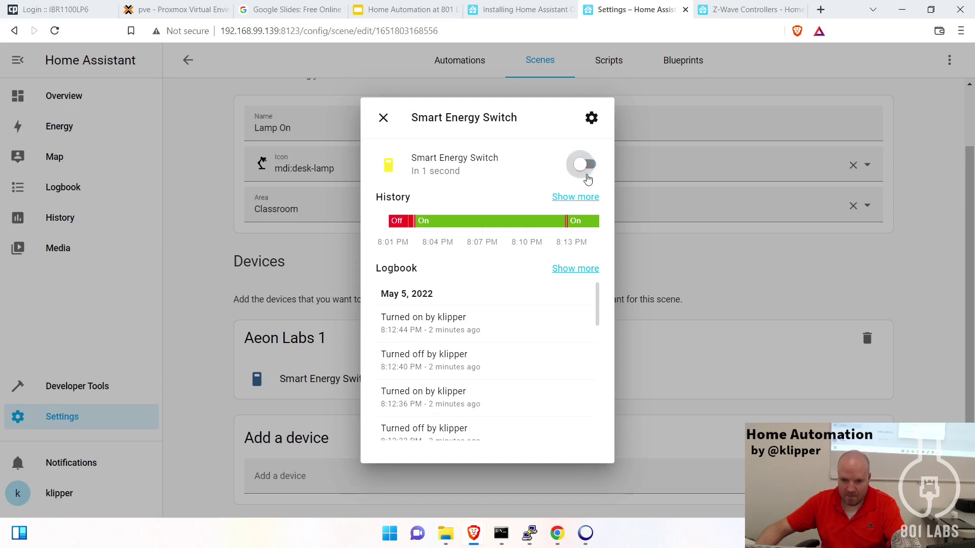
left_click(586, 167)
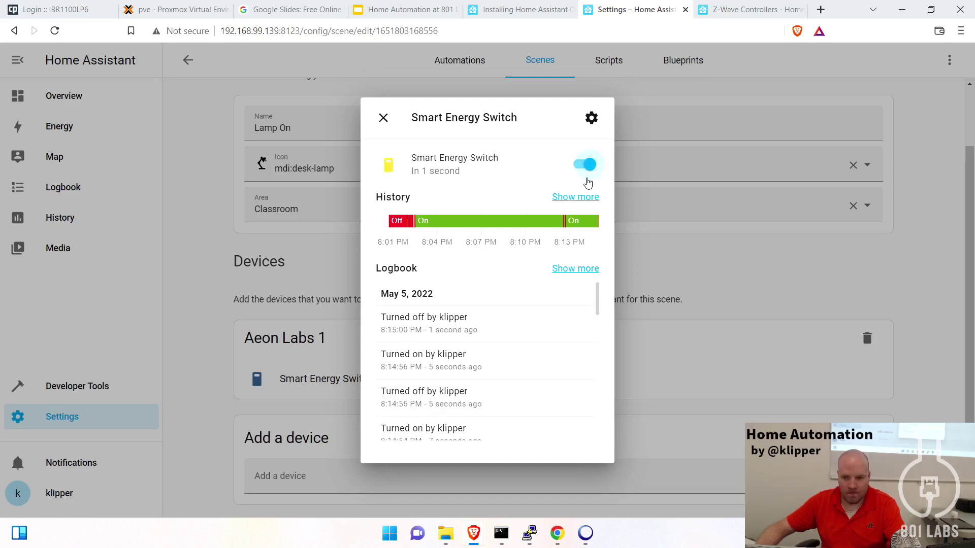
Check the switch's entity settings, close them, and return to the Overview dashboard
left_click(590, 119)
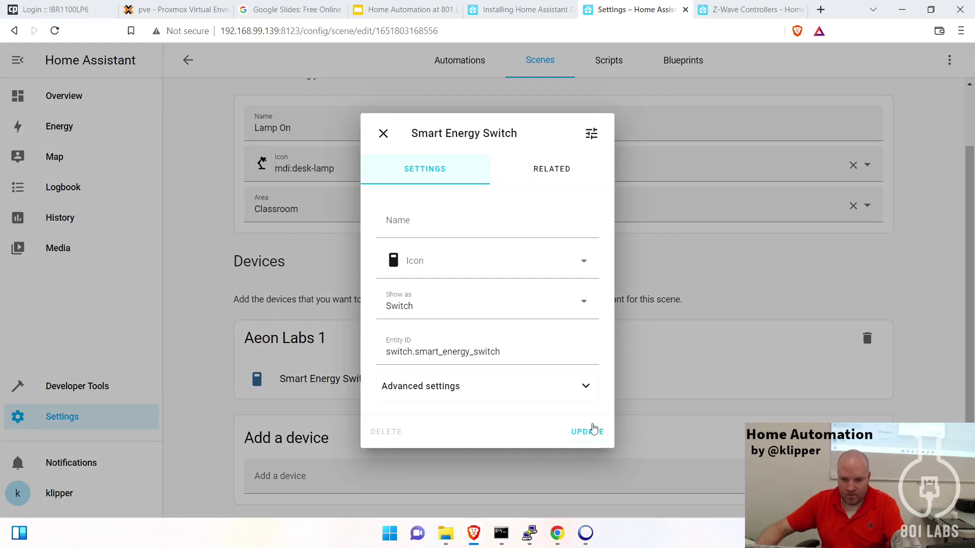
left_click(384, 134)
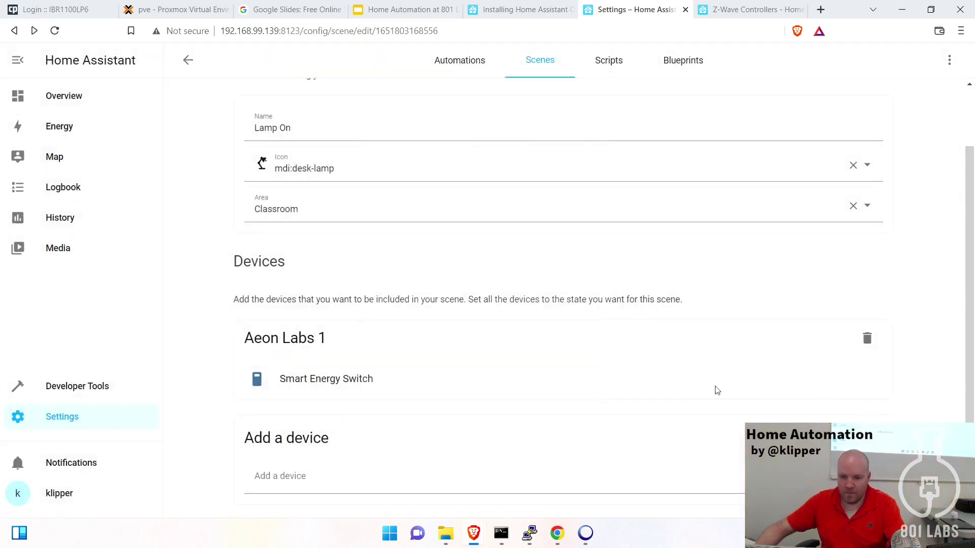
left_click(72, 96)
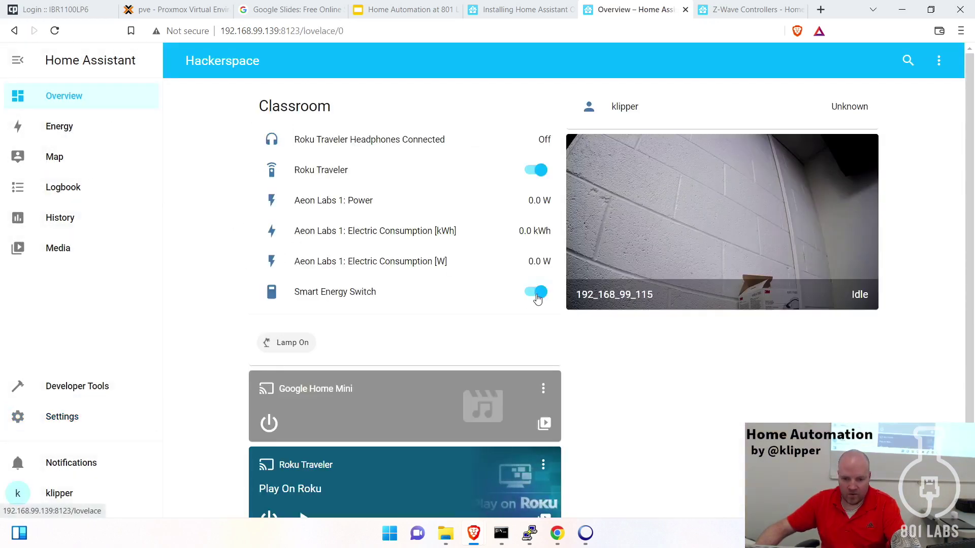
Turn the Smart Energy Switch off, then activate Lamp On from Scenes and return to Overview
left_click(537, 295)
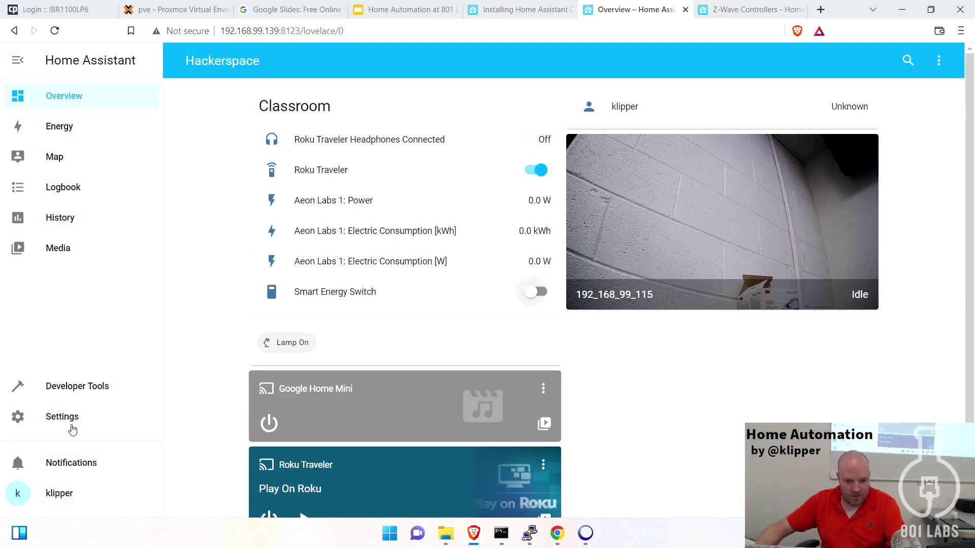
left_click(72, 429)
left_click(531, 198)
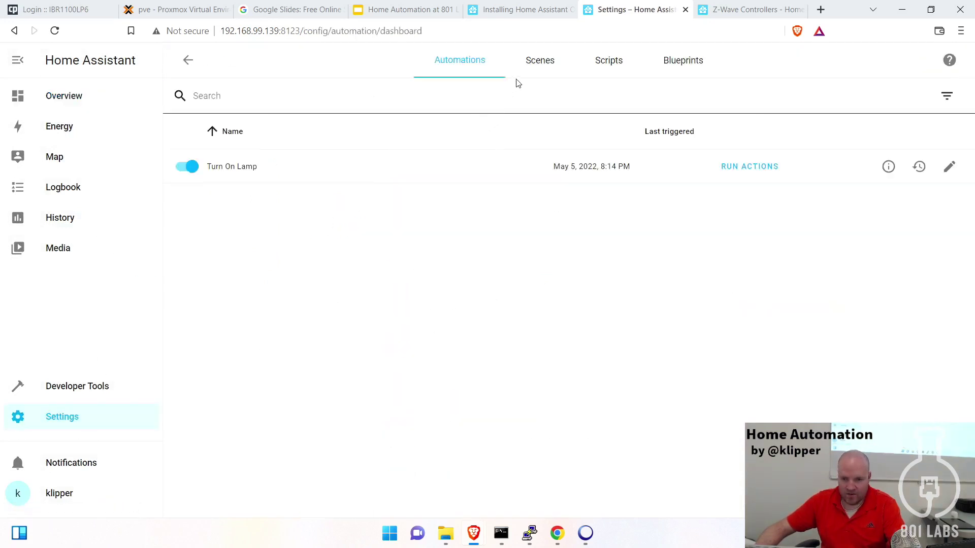
left_click(531, 68)
left_click(188, 167)
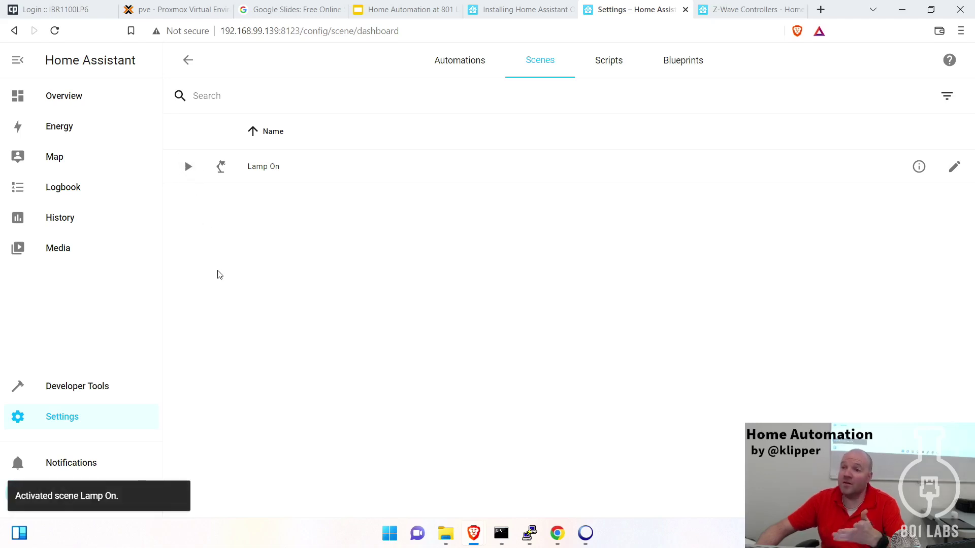
left_click(84, 101)
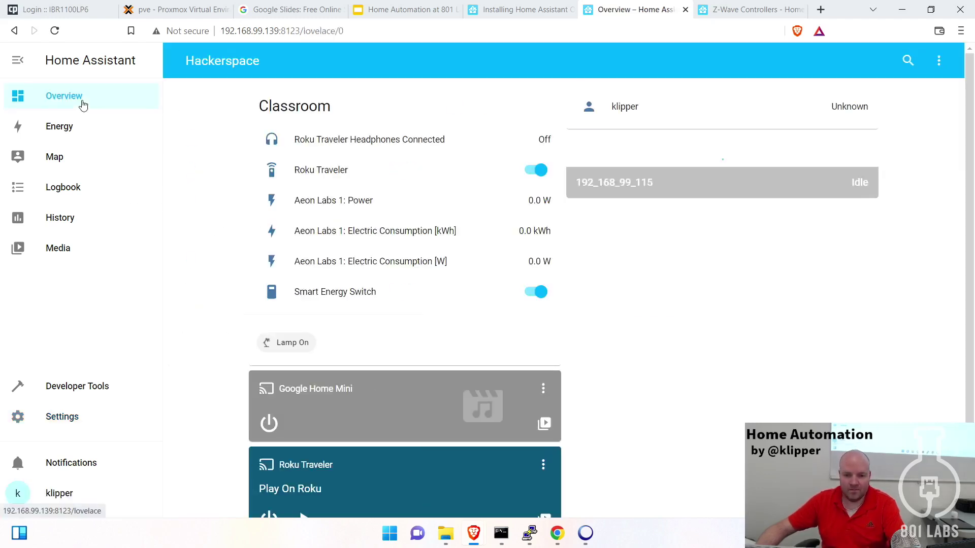
Turn the switch off again and run the Turn On Lamp automation's actions to test it
left_click(536, 294)
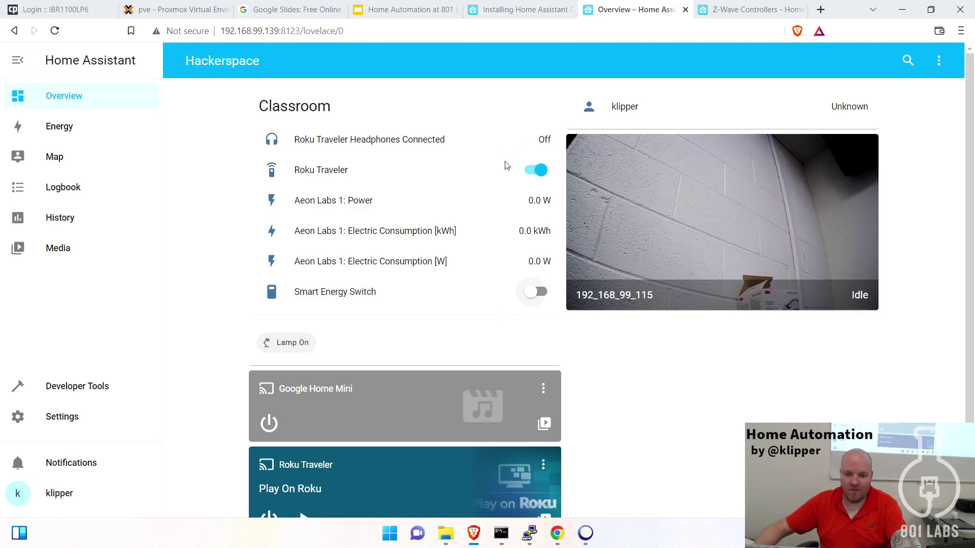
left_click(73, 418)
left_click(505, 200)
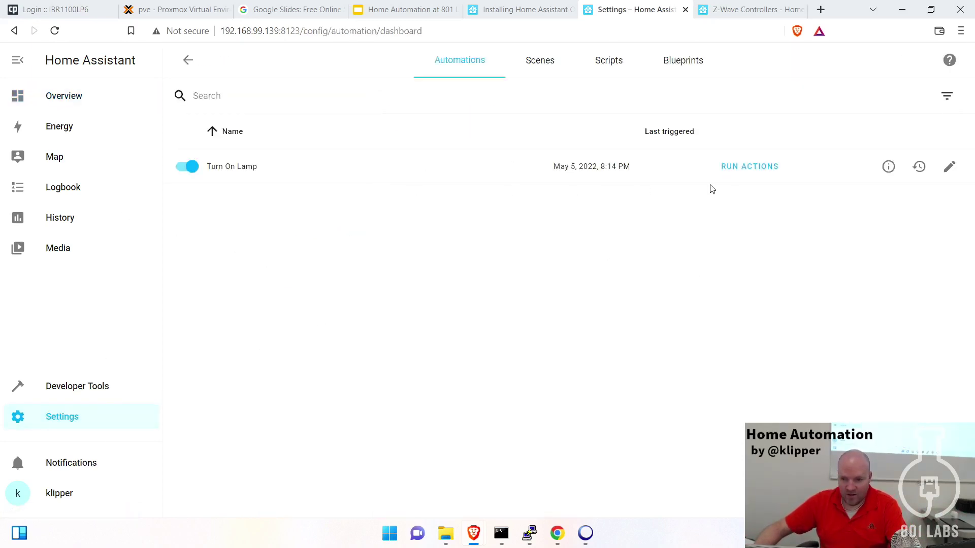
left_click(750, 168)
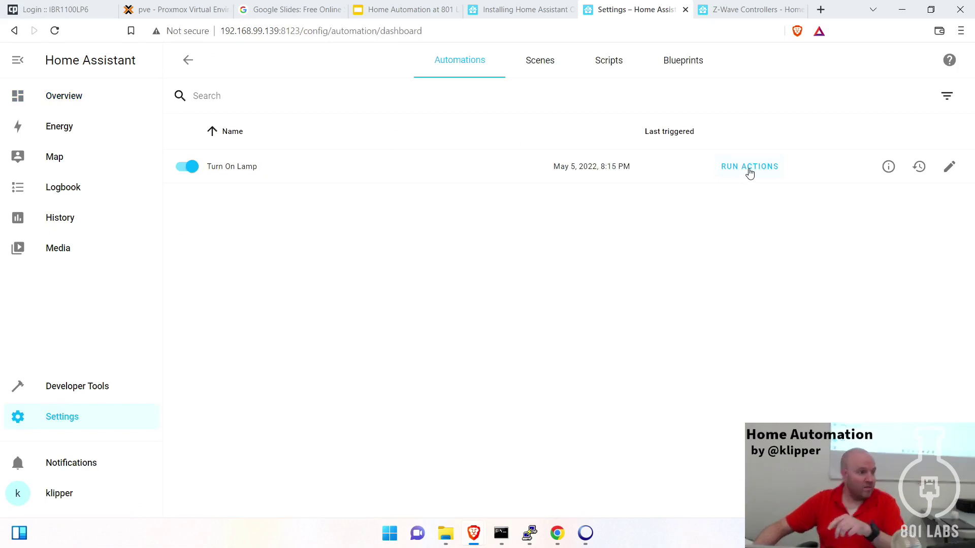
left_click(60, 97)
Switch the lamp off and browse the Roku Traveler's media into the Camera folder
left_click(541, 297)
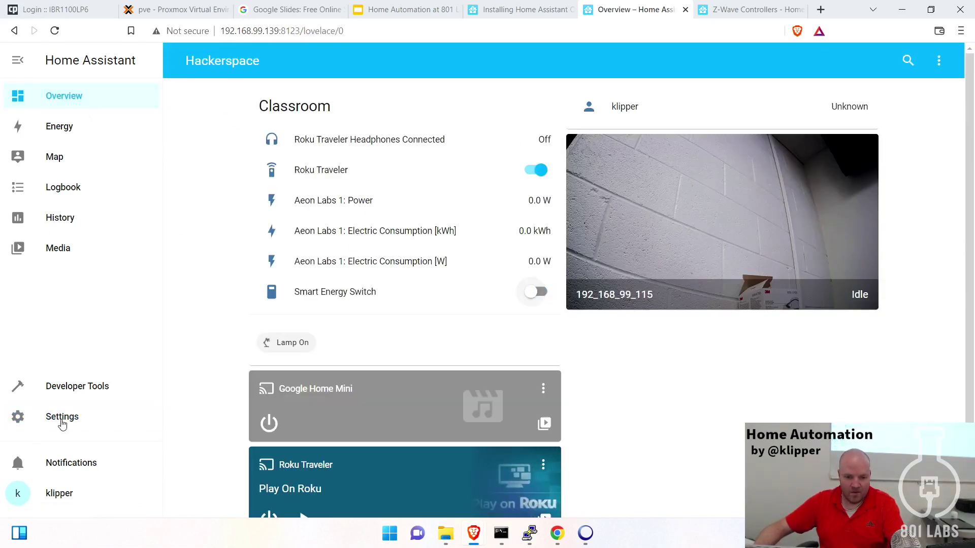
scroll(464, 425, "down", 1)
scroll(464, 426, "down", 1)
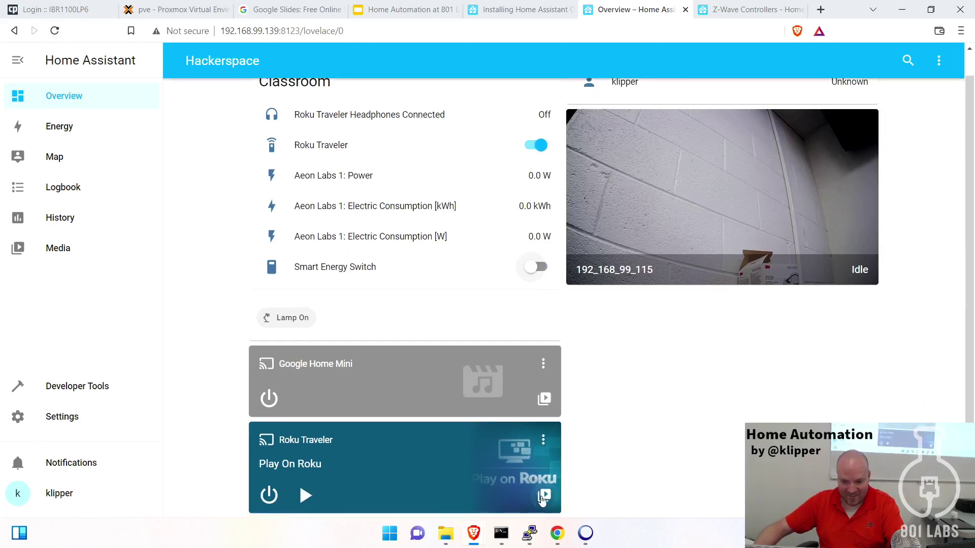
left_click(542, 500)
left_click(557, 189)
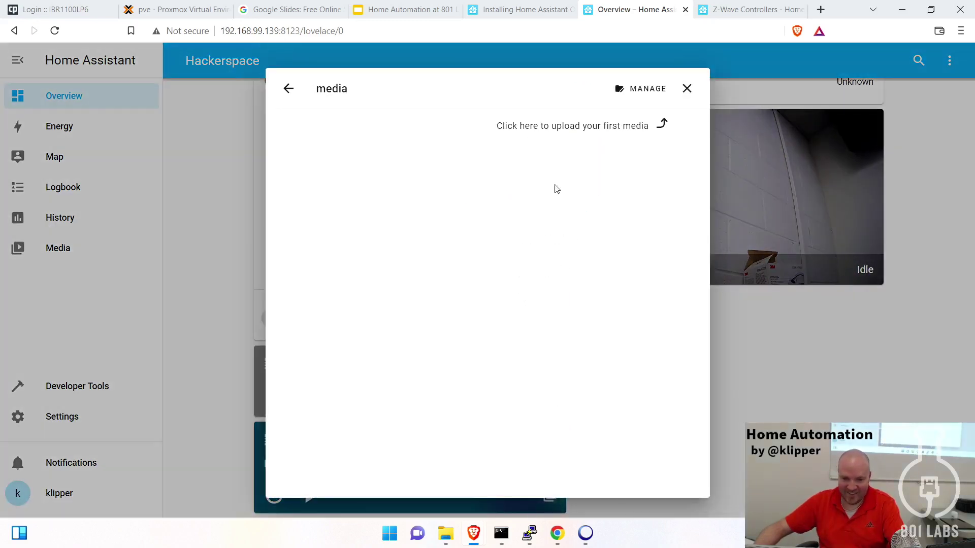
left_click(287, 89)
left_click(511, 196)
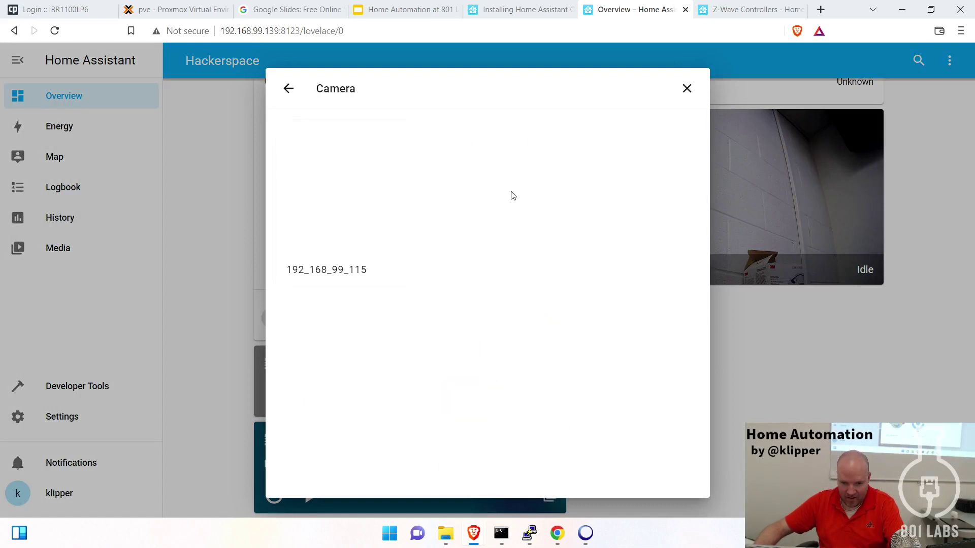
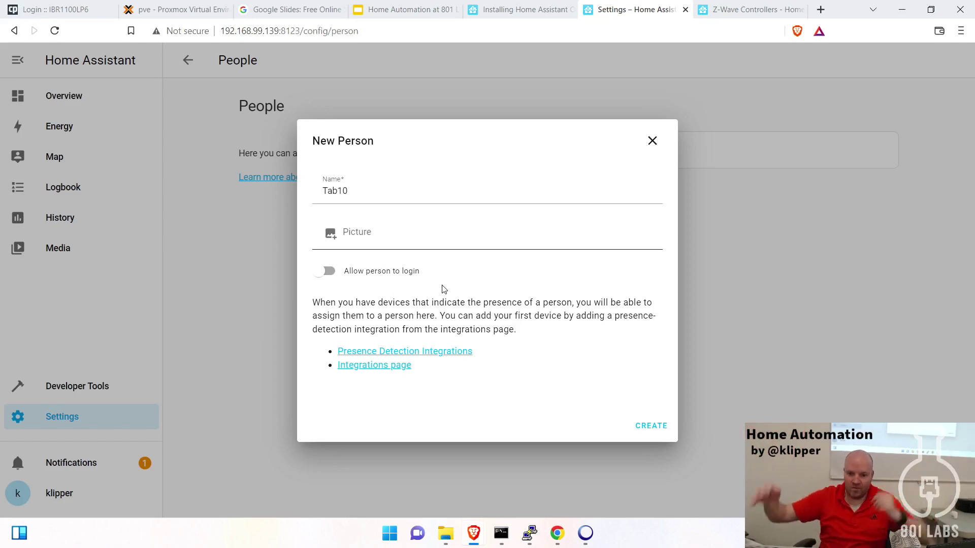
Enable login for Tab10 with a confirmed password, create the tab10 user, and save the person
left_click(327, 272)
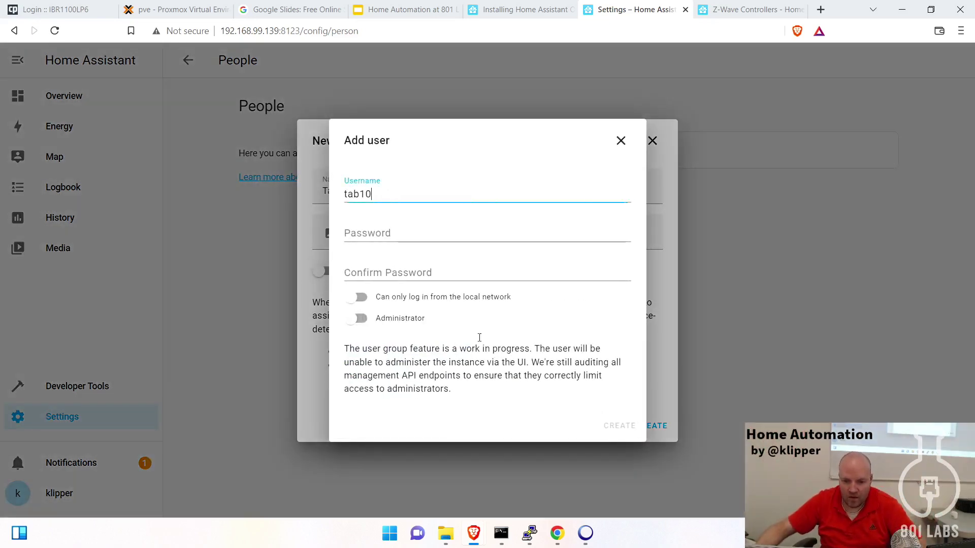
left_click(427, 233)
type("********")
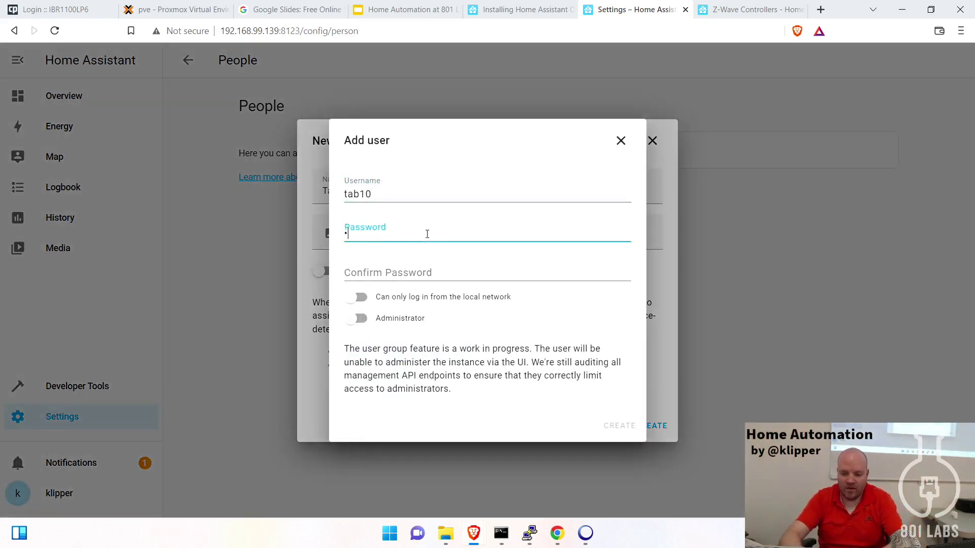
key("Tab")
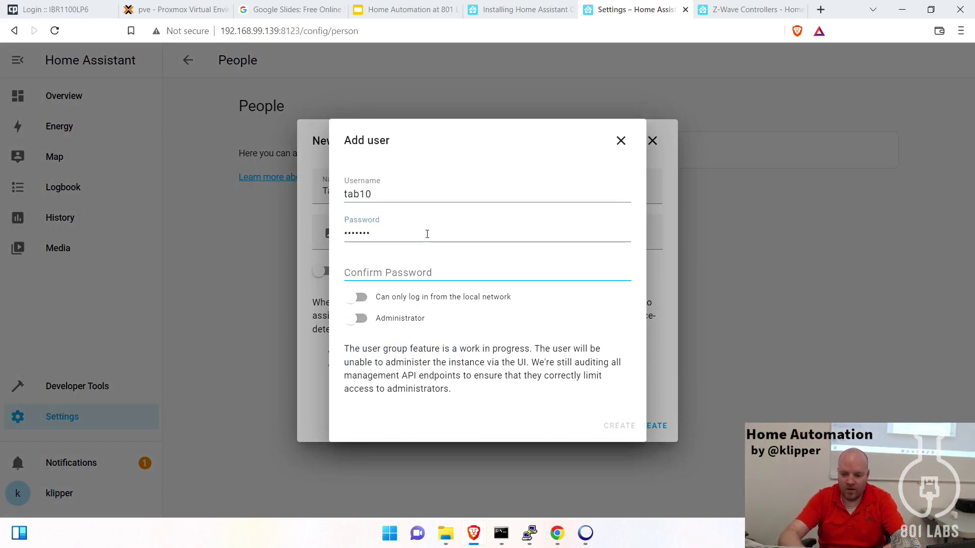
type("*******")
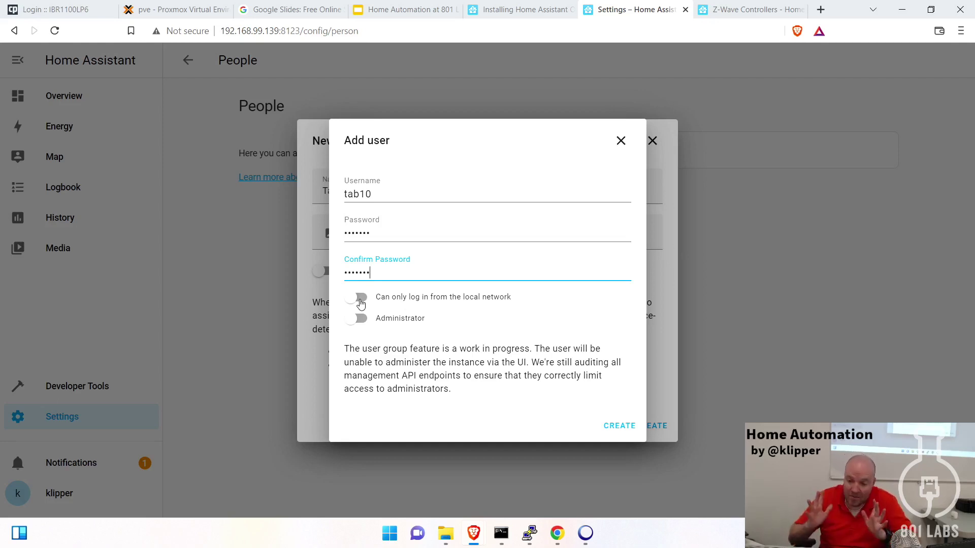
left_click(619, 427)
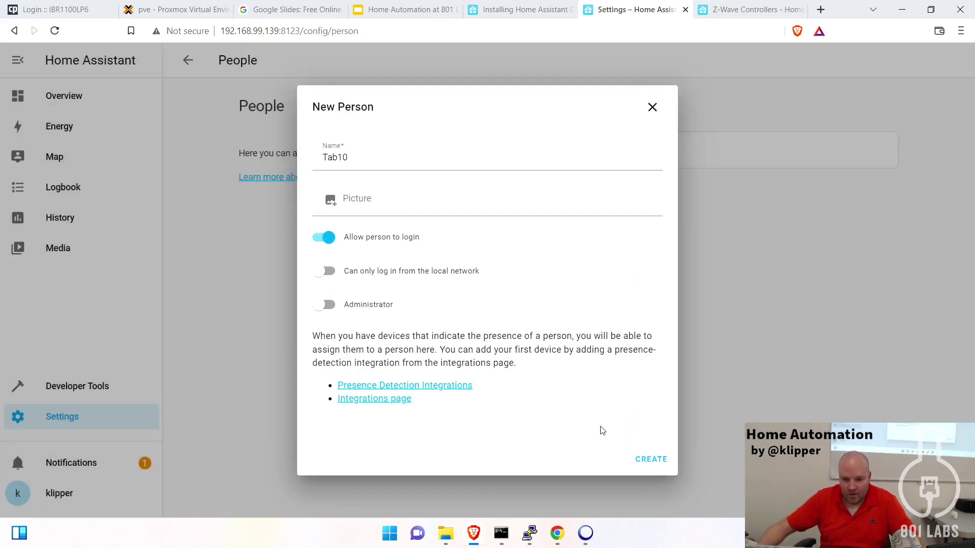
left_click(638, 468)
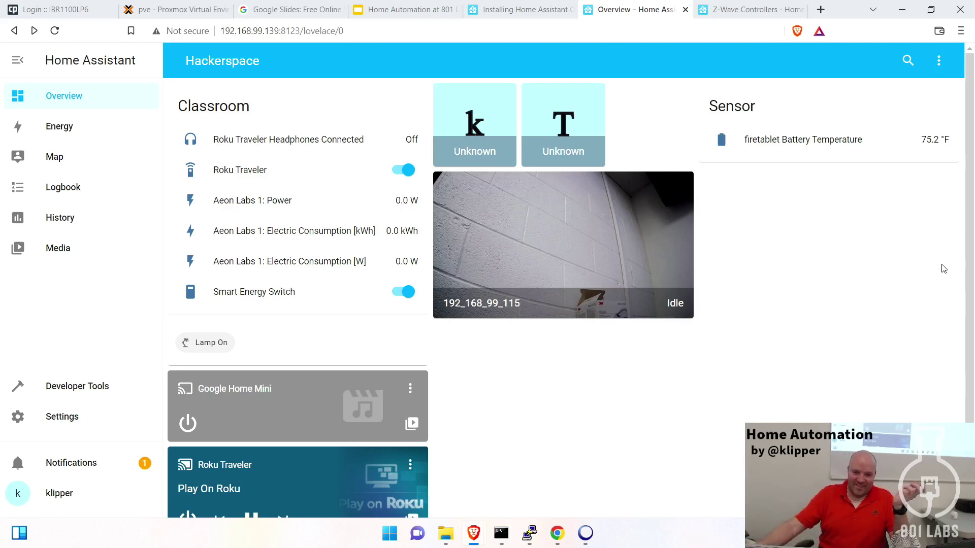
left_click(73, 417)
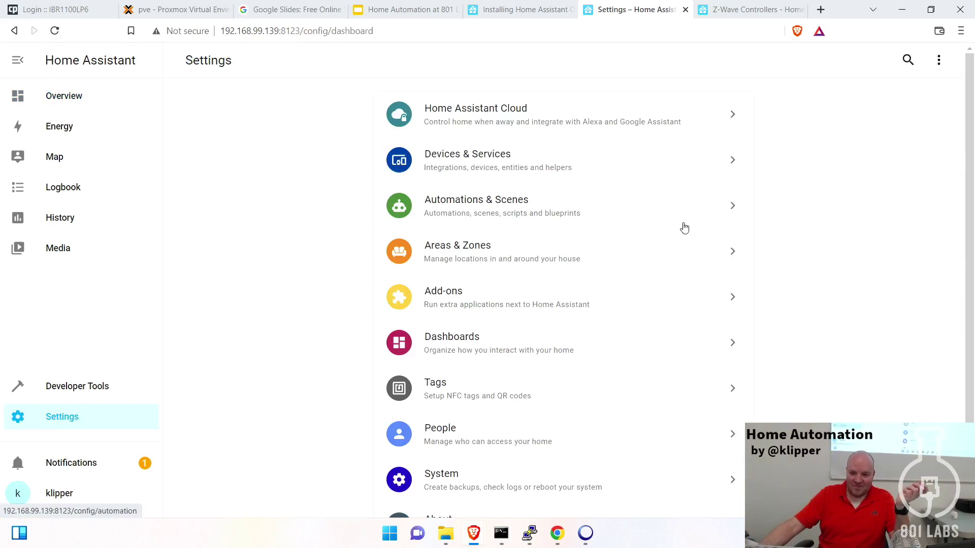
left_click(630, 182)
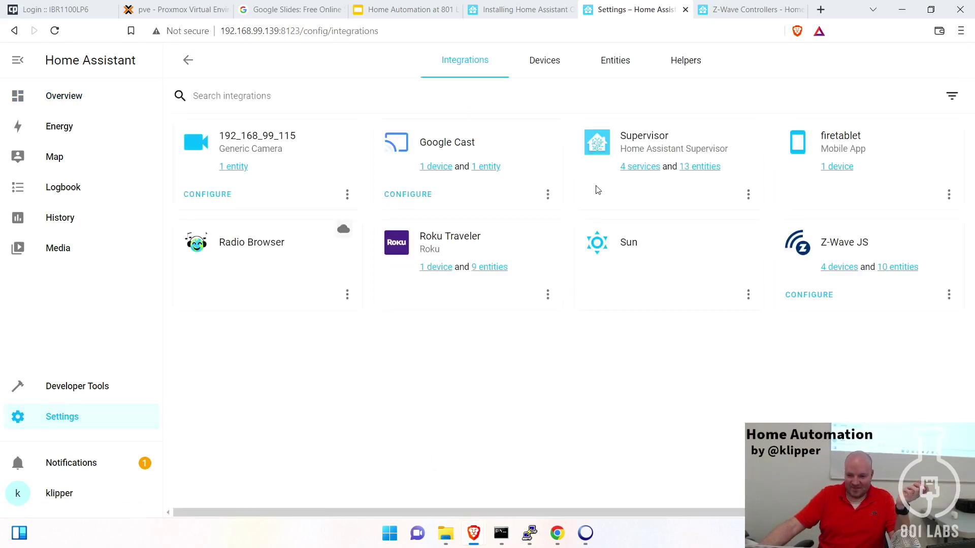
left_click(838, 167)
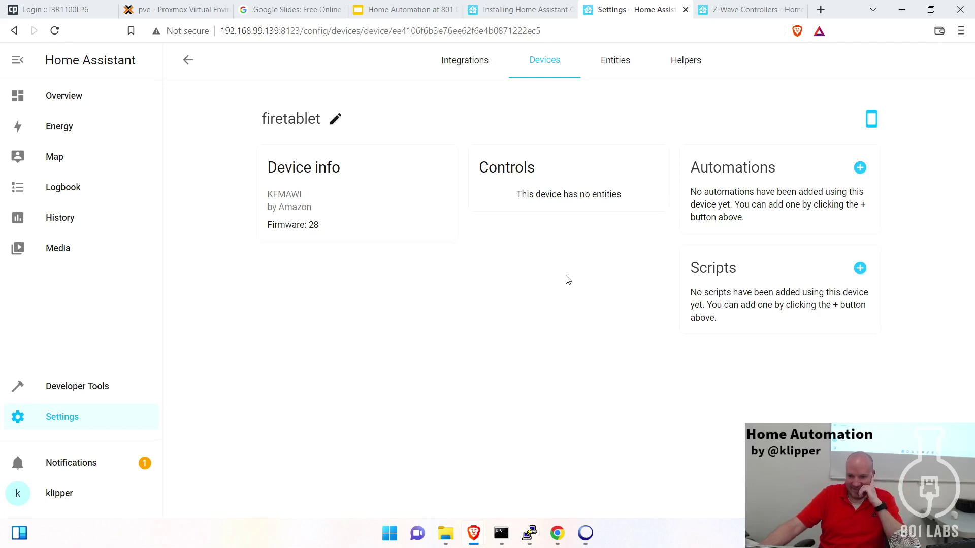
left_click(631, 72)
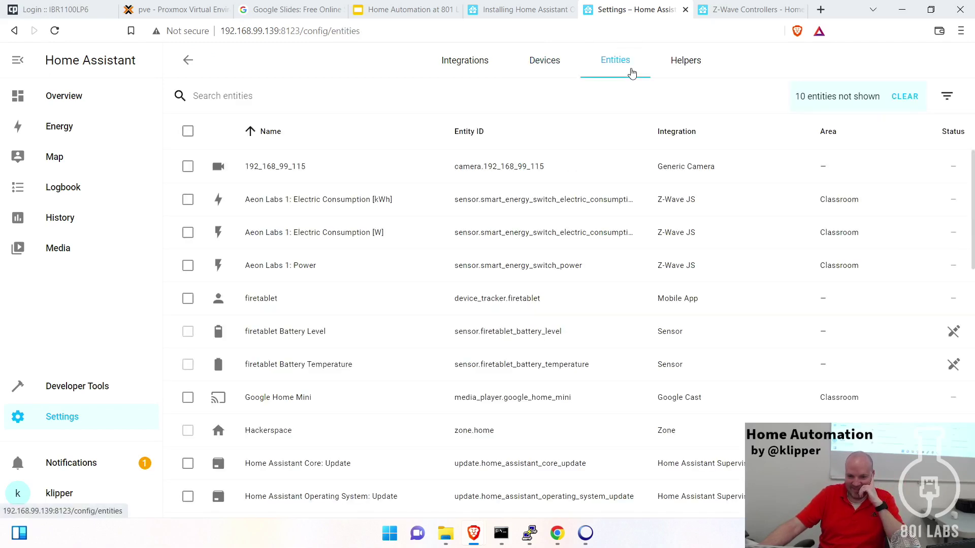
left_click(676, 62)
left_click(532, 62)
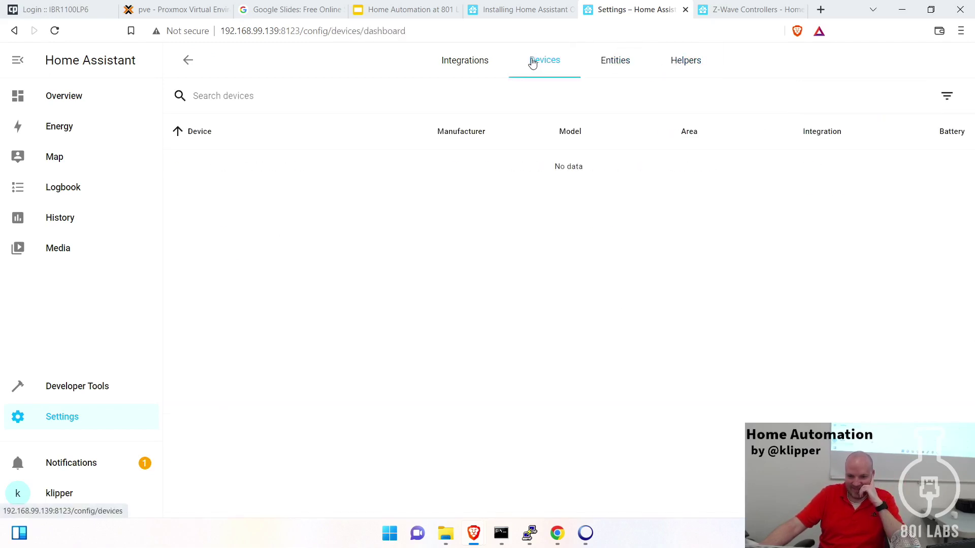
left_click(246, 198)
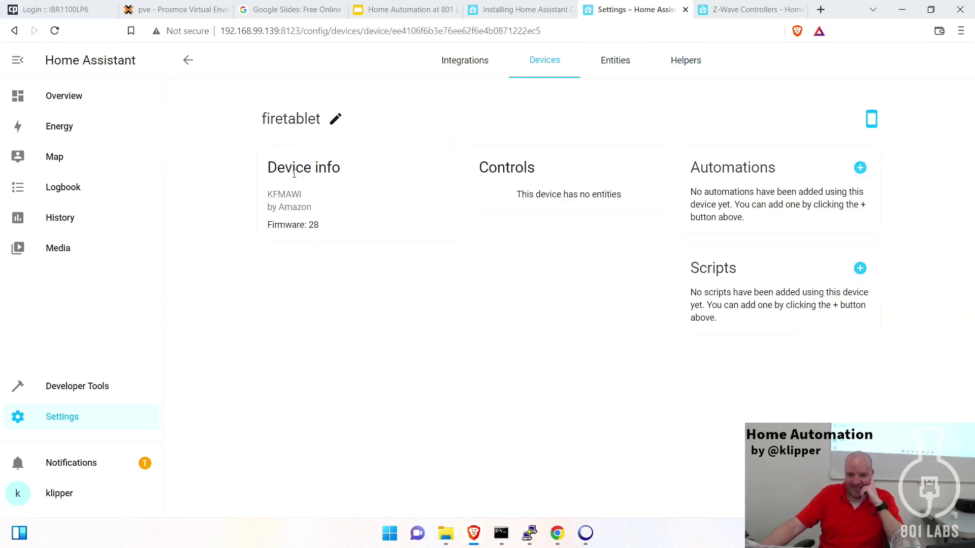
left_click(447, 66)
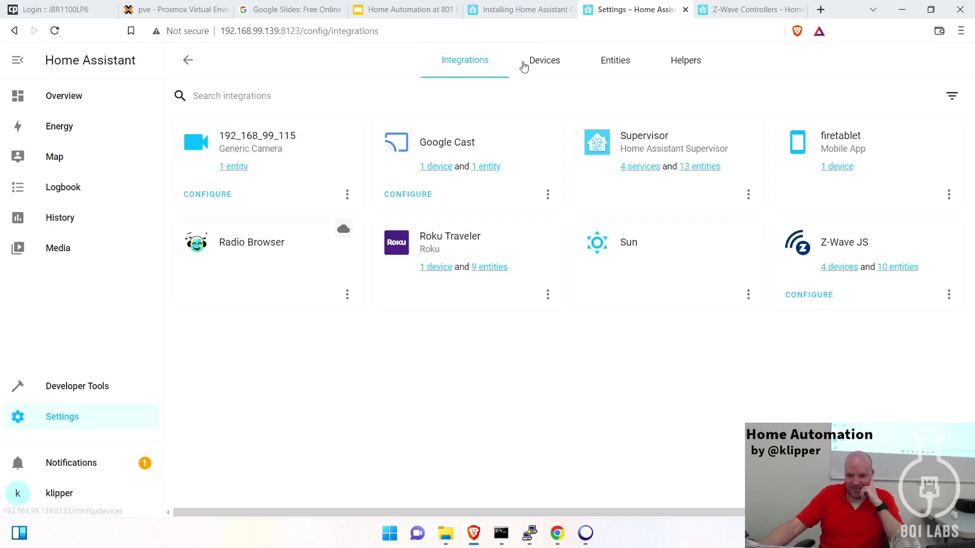
left_click(523, 66)
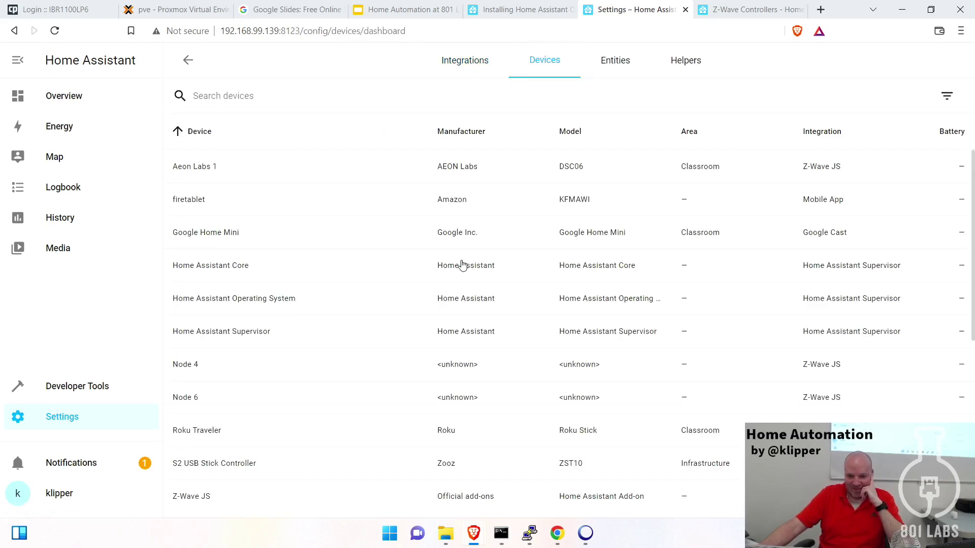
left_click(380, 198)
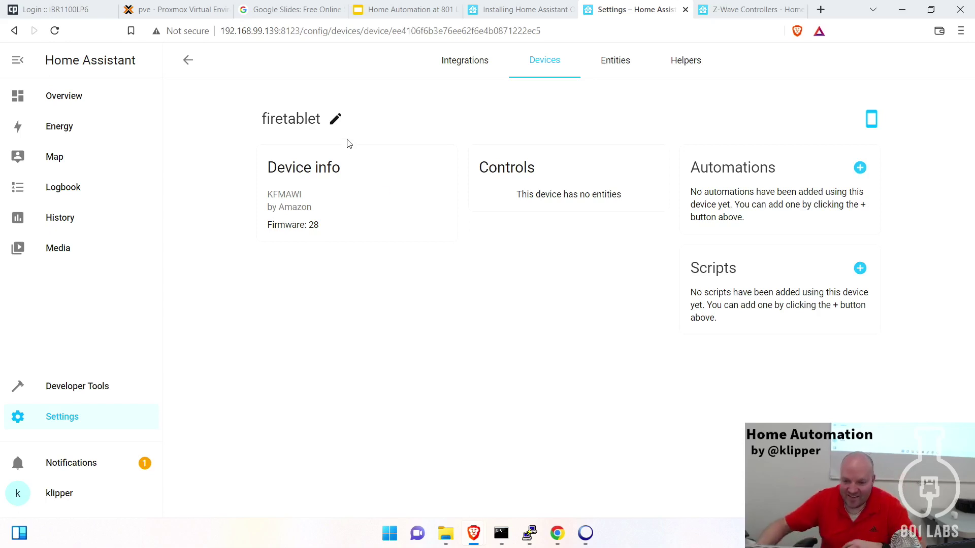
left_click(70, 98)
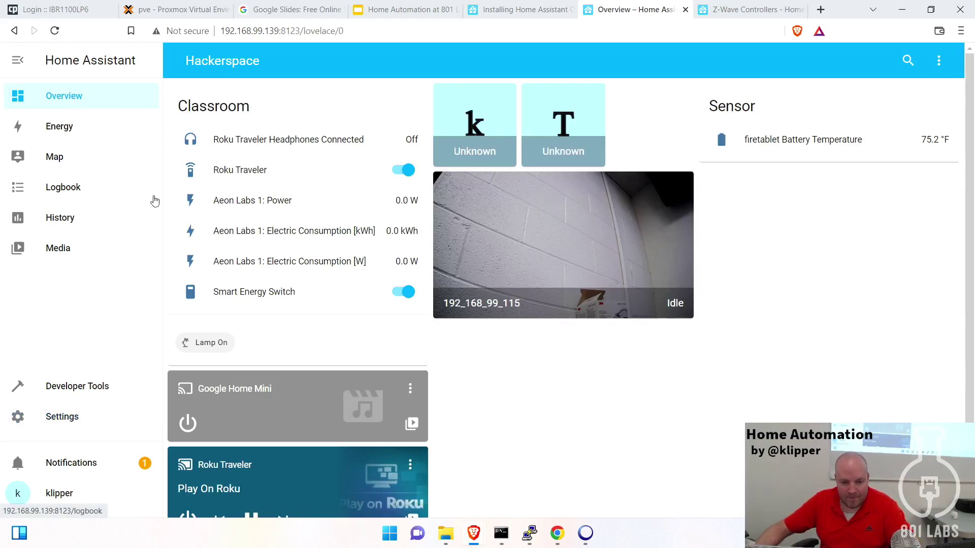
Check the firetablet Battery Temperature details, then open Settings > Devices & Services integrations
scroll(902, 384, "down", 1)
scroll(861, 381, "up", 1)
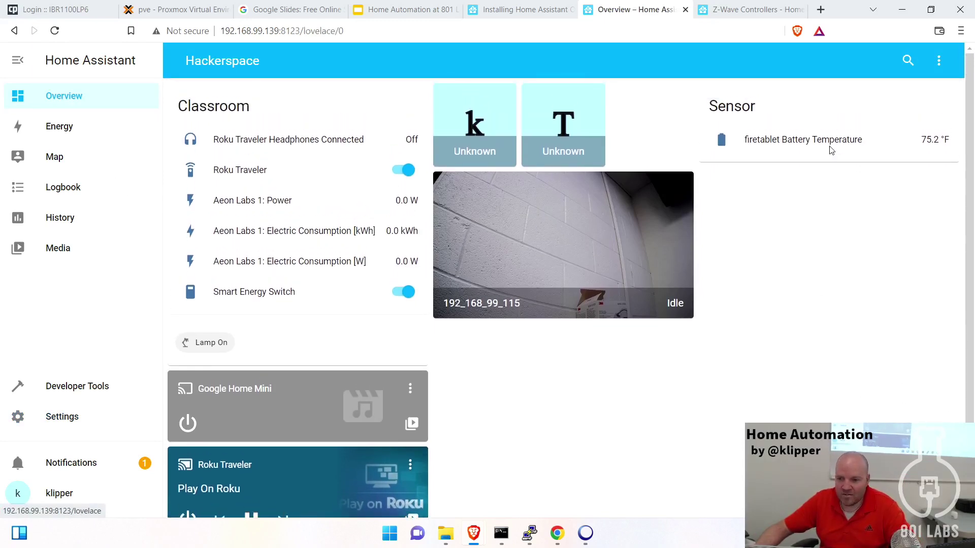
left_click(831, 147)
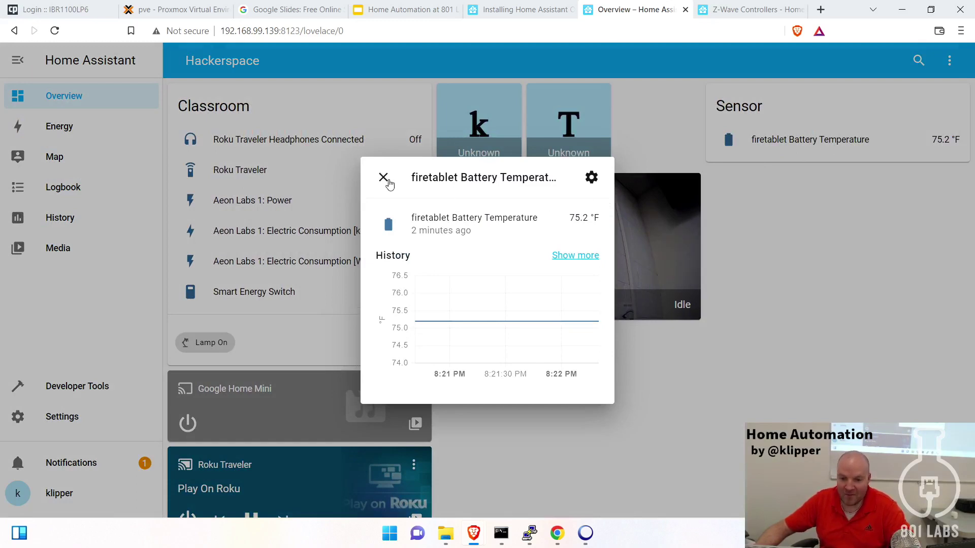
left_click(385, 180)
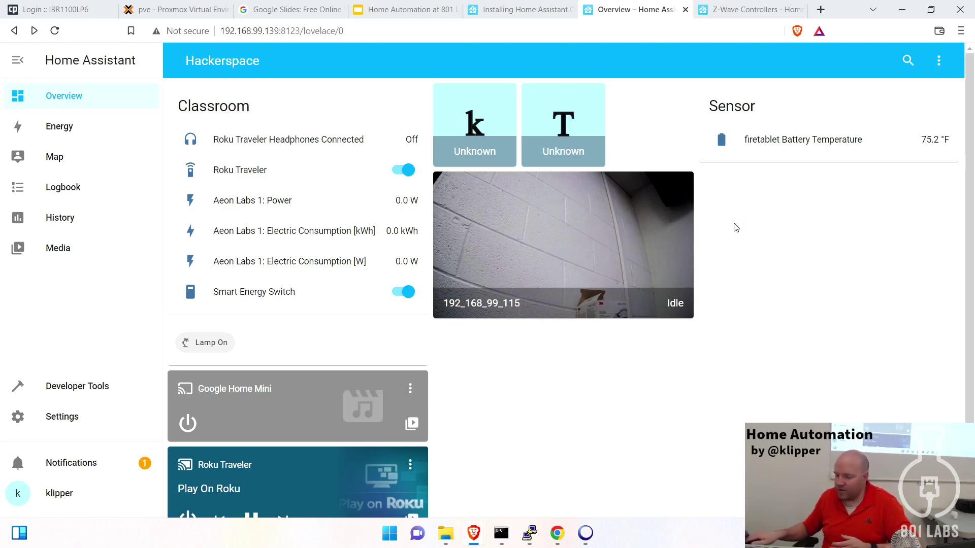
left_click(61, 417)
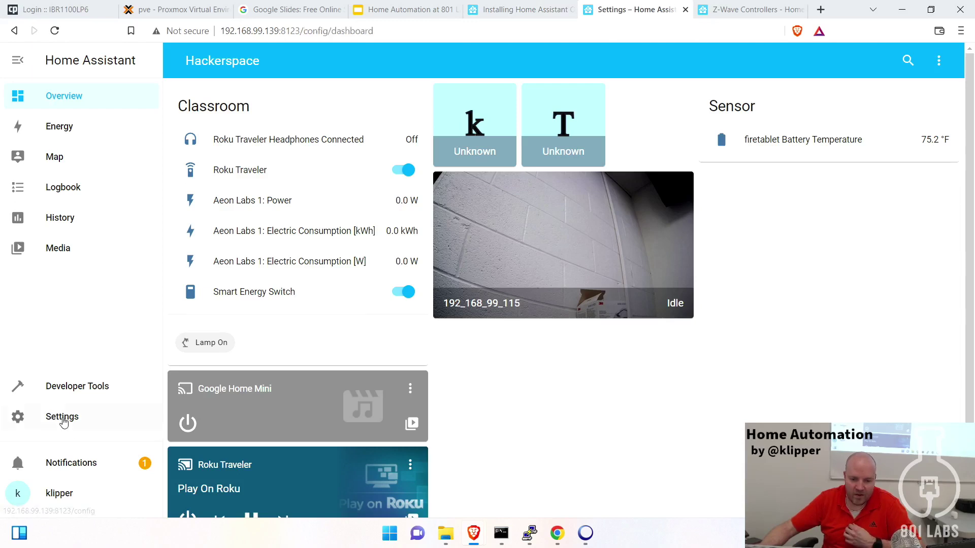
left_click(523, 168)
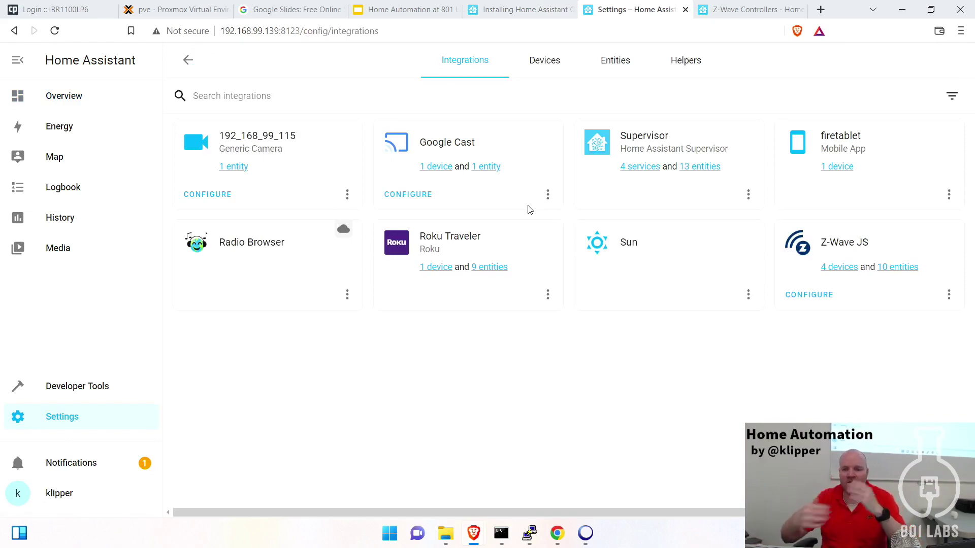
Search the web for 'home assistant z-wave' and open the Z-Wave JS integration docs
left_click(498, 8)
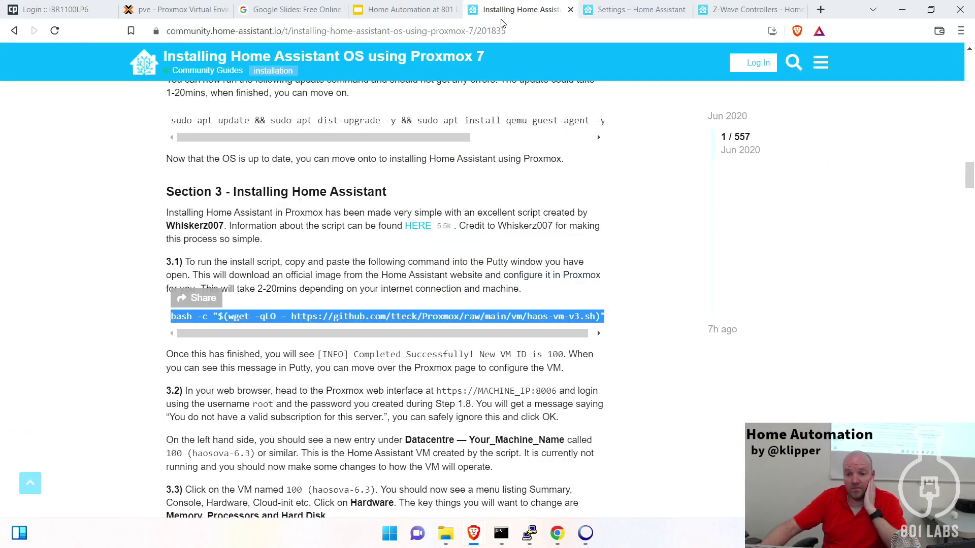
left_click(499, 29)
type("home assistant z-wave")
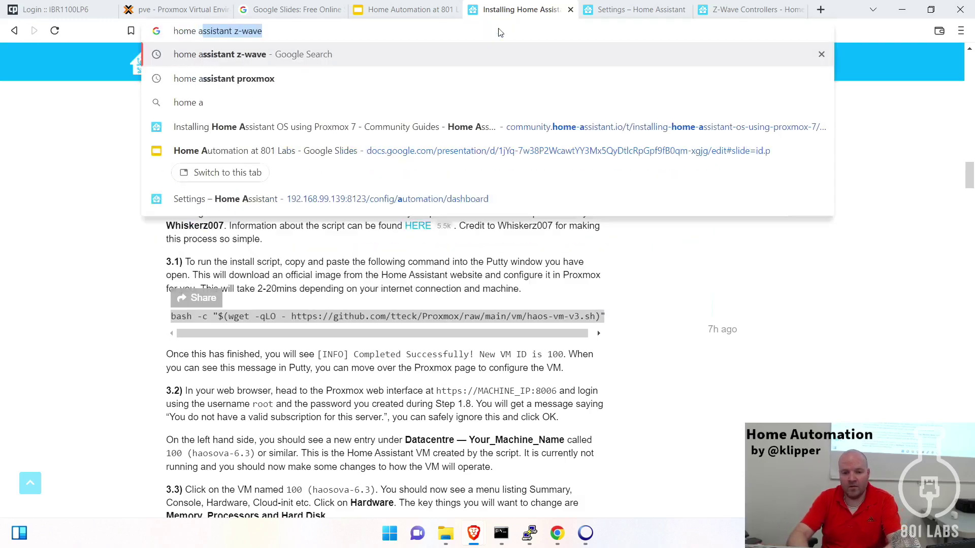
key("Return")
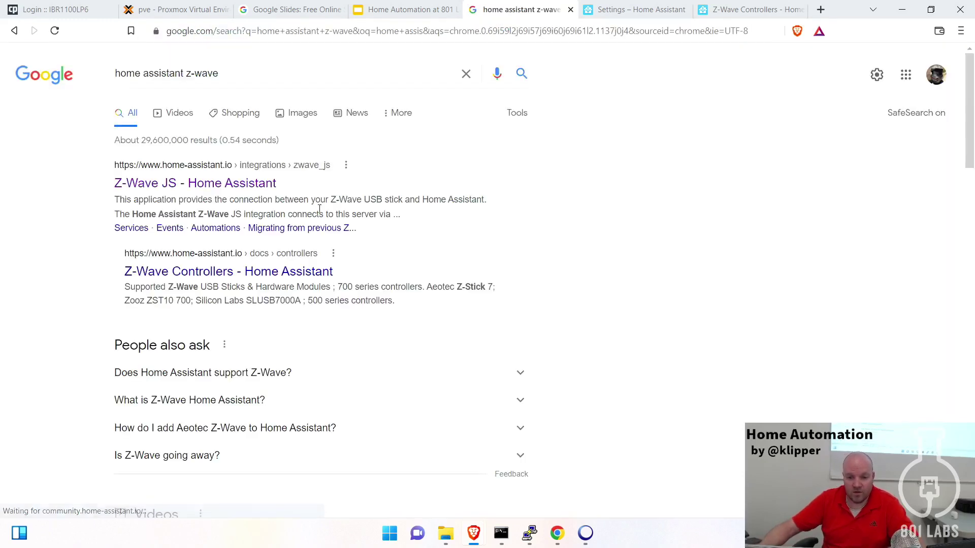
left_click(198, 186)
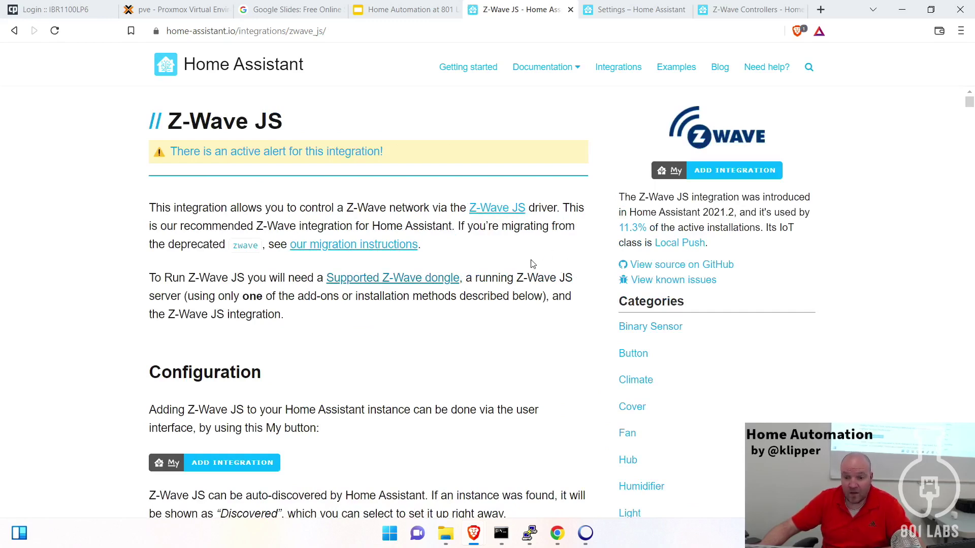
Skim the Z-Wave JS docs, jump to the FAQ, and open the Z-Wave JS device database
scroll(532, 265, "down", 1)
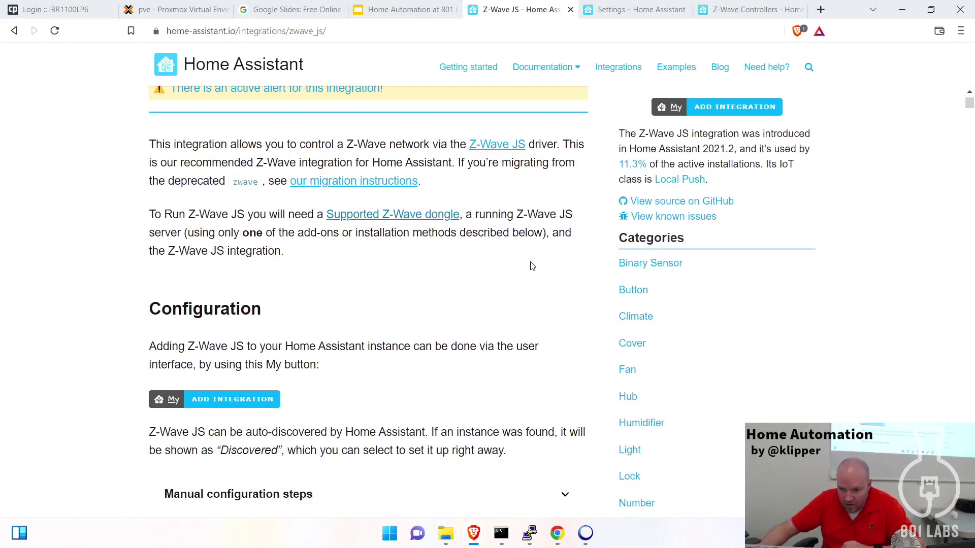
scroll(532, 265, "down", 3)
scroll(532, 265, "up", 4)
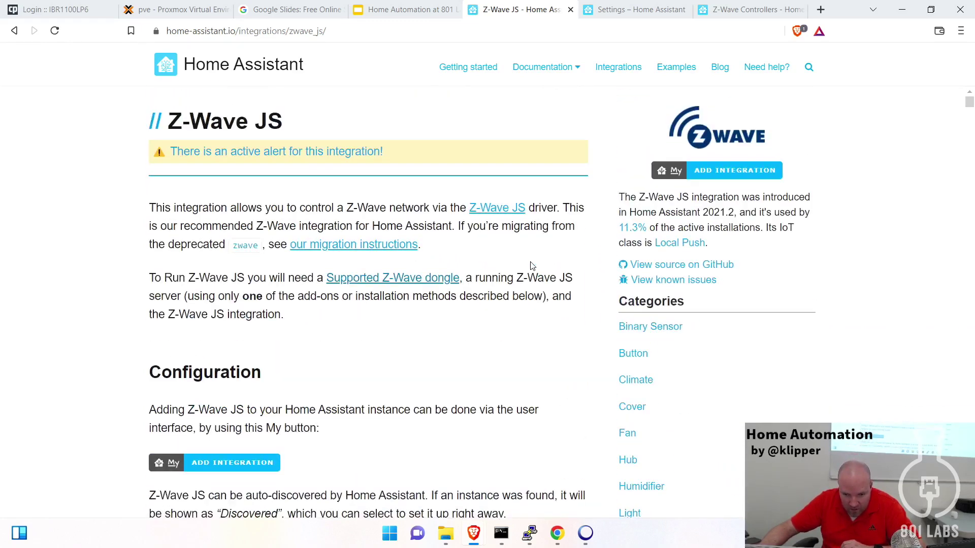
scroll(488, 279, "down", 6)
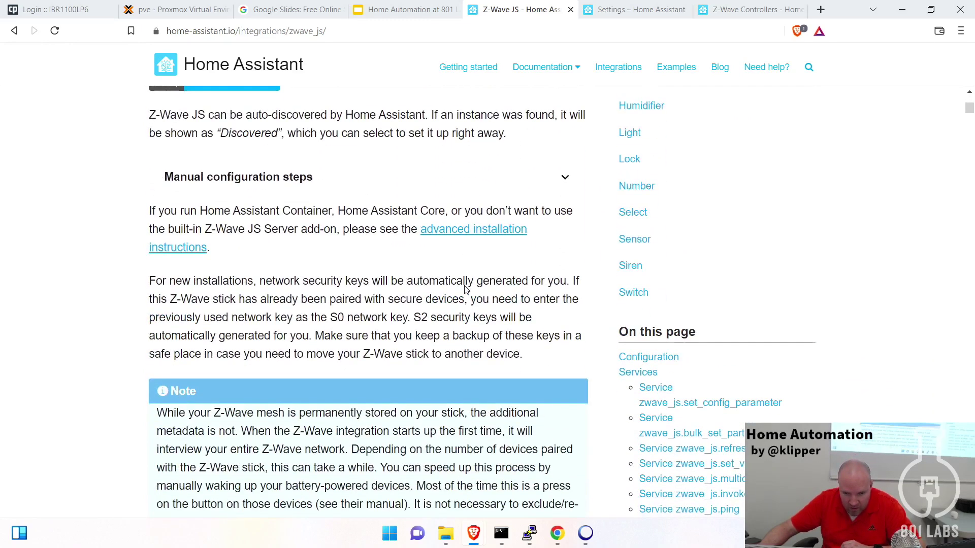
scroll(465, 285, "up", 4)
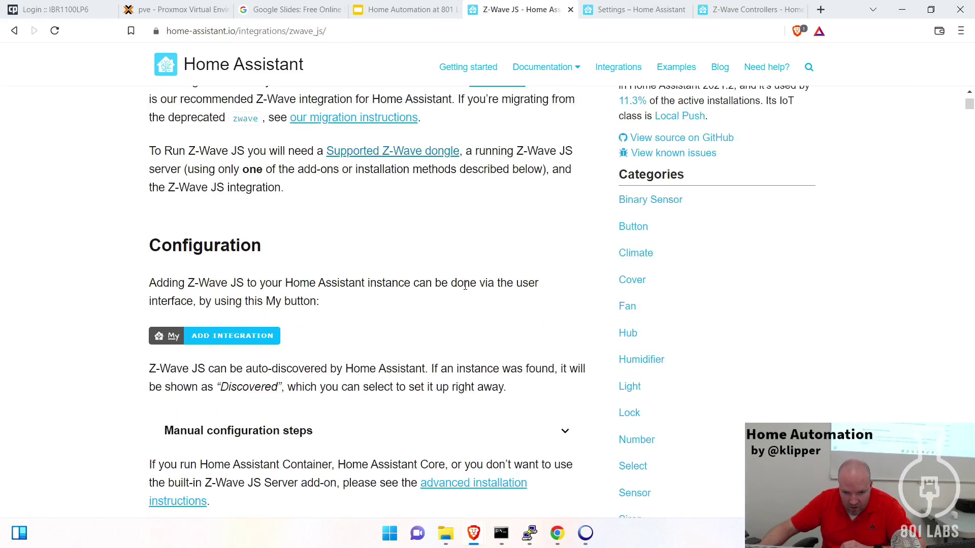
scroll(465, 285, "up", 2)
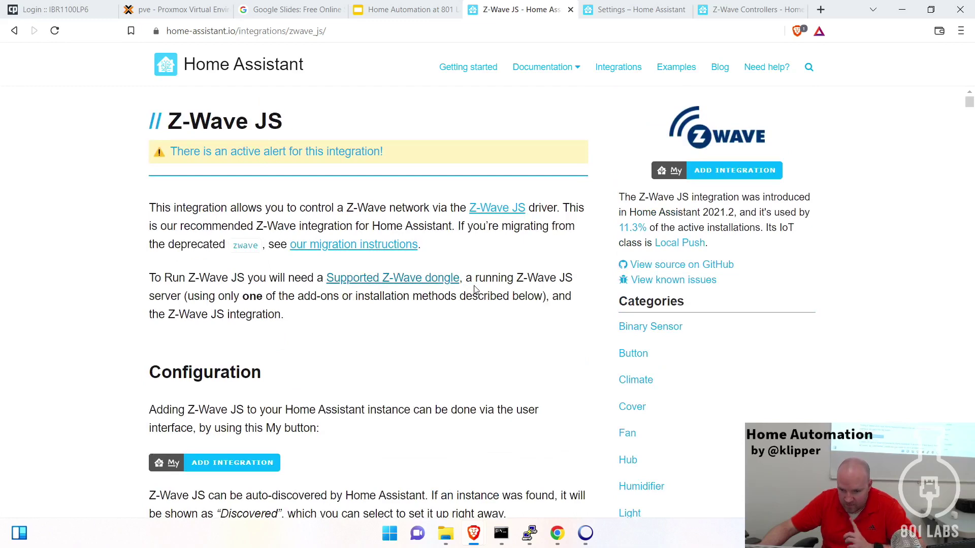
scroll(743, 289, "down", 7)
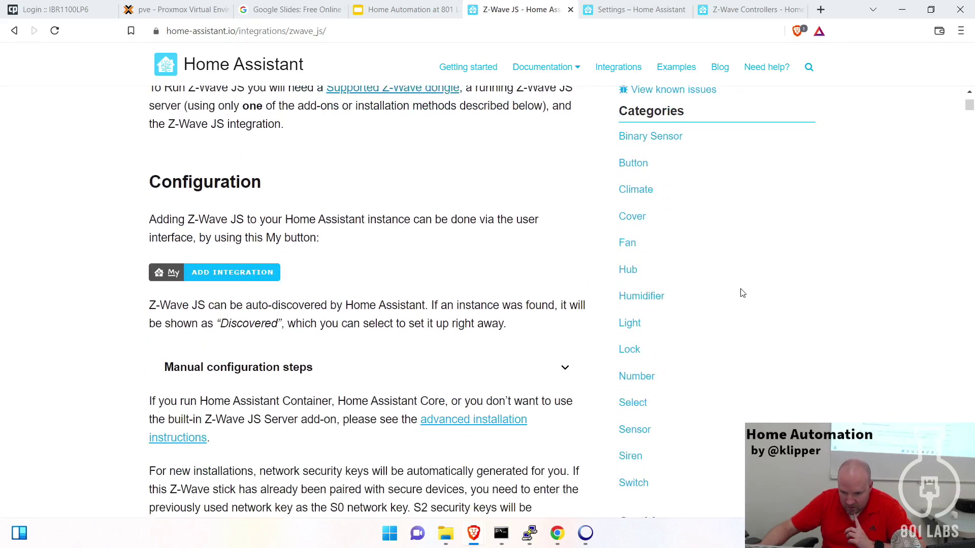
scroll(741, 293, "down", 7)
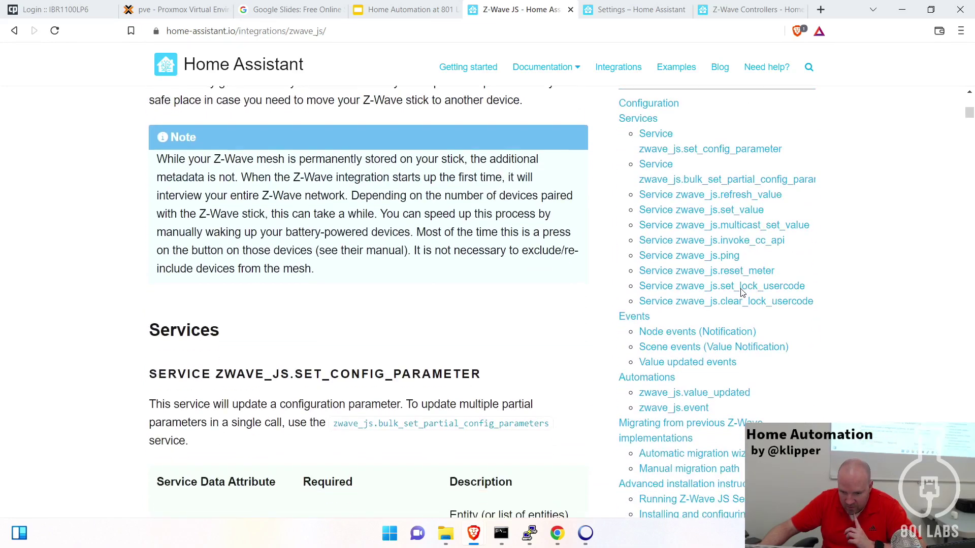
scroll(742, 293, "down", 5)
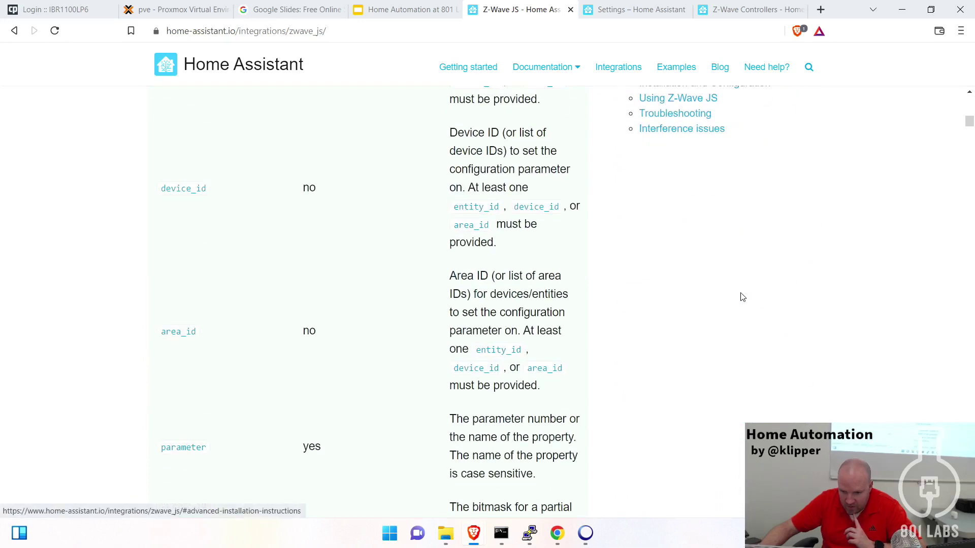
scroll(741, 294, "up", 1)
scroll(743, 297, "up", 1)
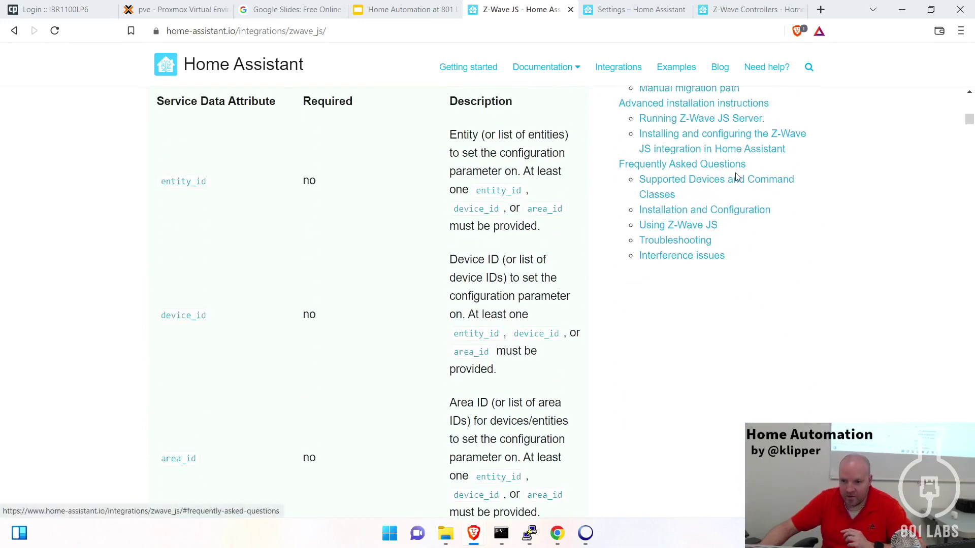
left_click(735, 181)
left_click(279, 187)
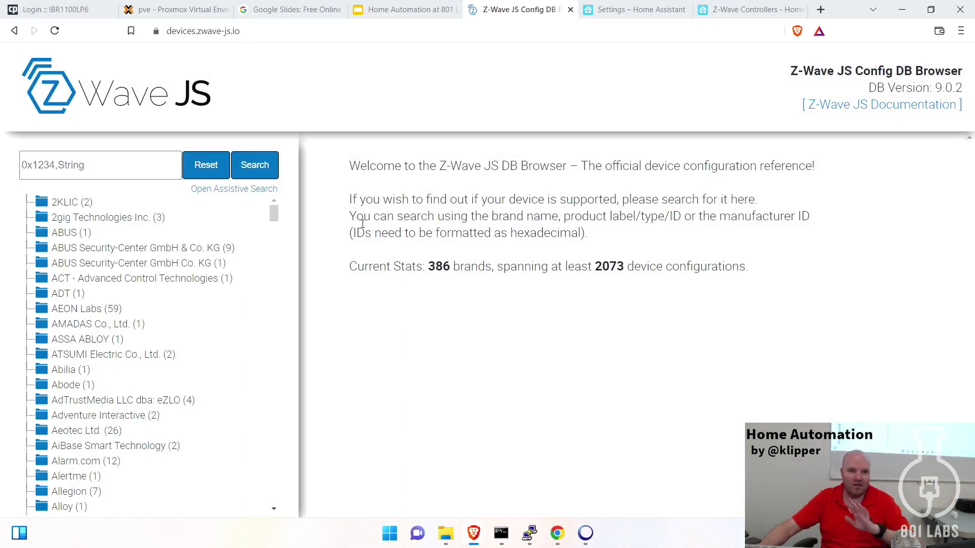
Search 'aeon' and review the AEON Labs DSA03XXX-ZW Minimote's configuration parameters
left_click(92, 165)
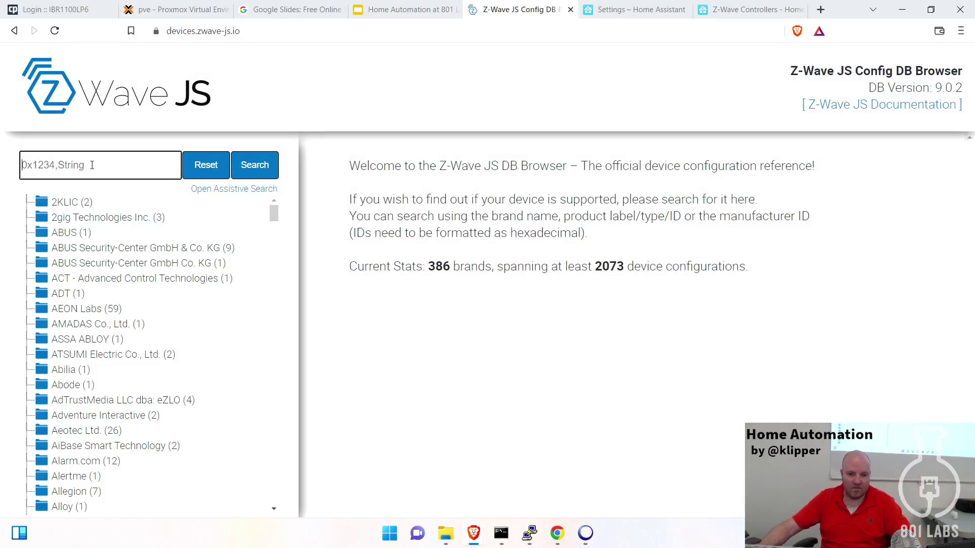
type("aeon")
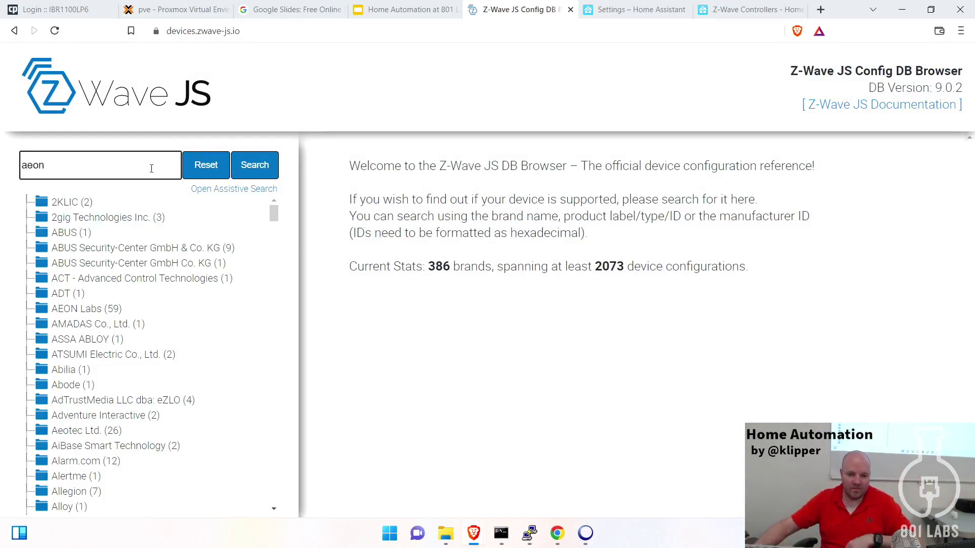
left_click(276, 169)
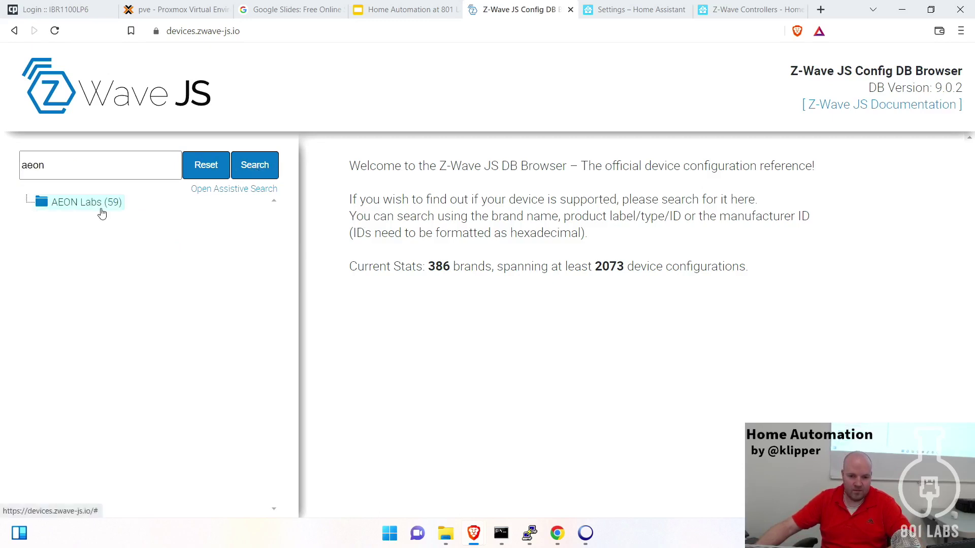
left_click(103, 209)
left_click(81, 233)
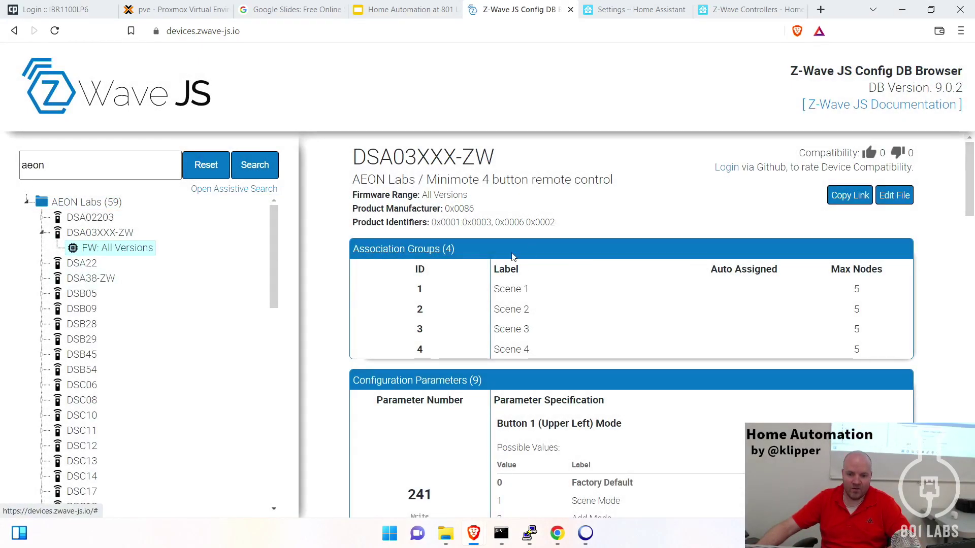
scroll(544, 290, "down", 5)
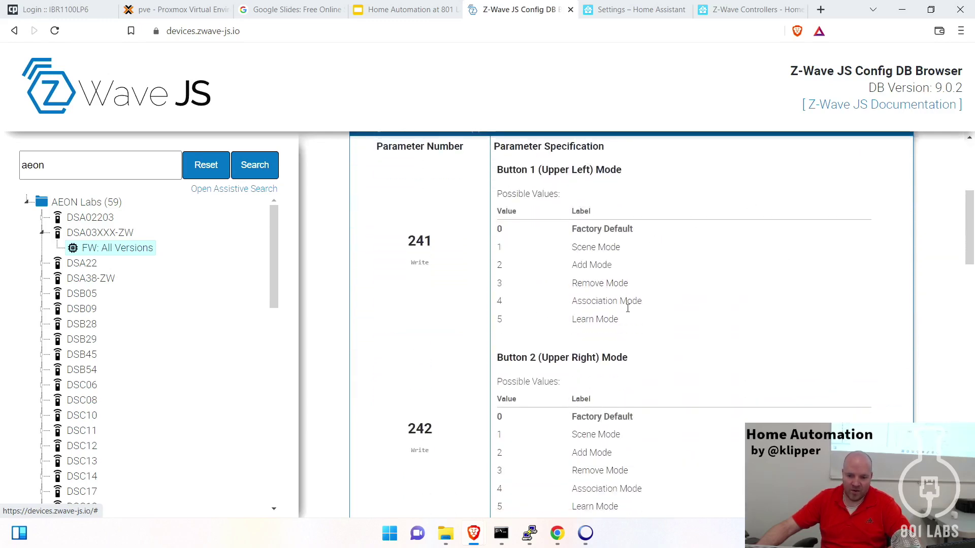
scroll(628, 308, "down", 9)
scroll(619, 385, "up", 7)
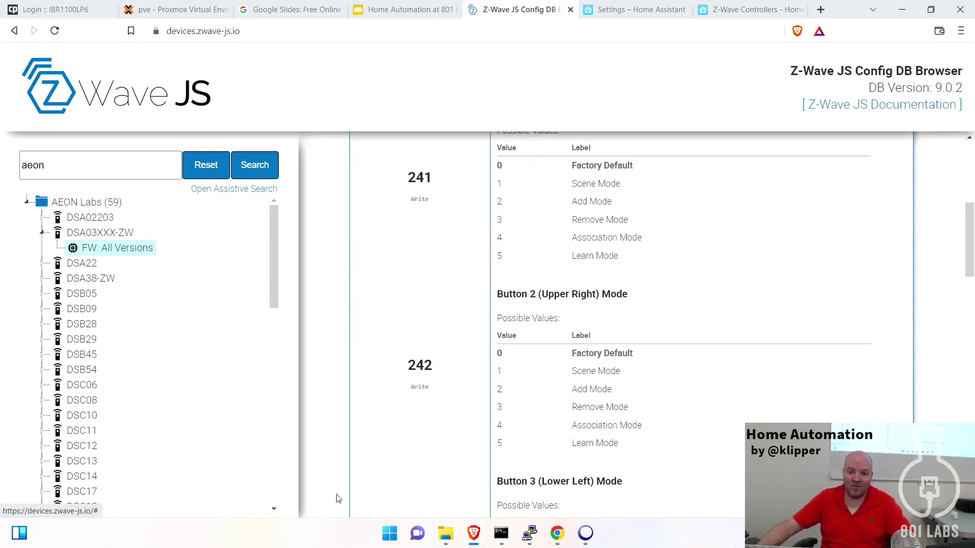
Return to the Home Assistant tab and view Overview, the Energy page, then Overview again
left_click(653, 10)
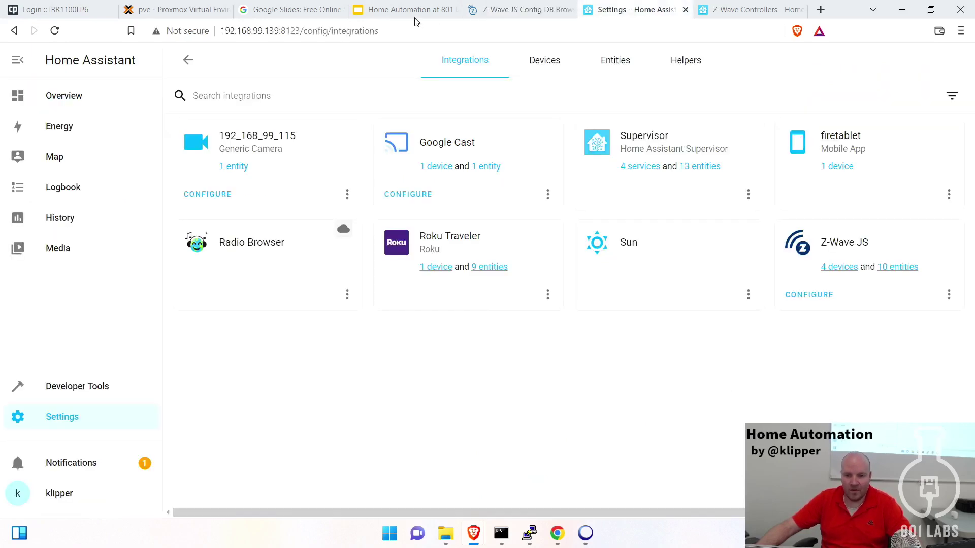
left_click(412, 10)
left_click(514, 10)
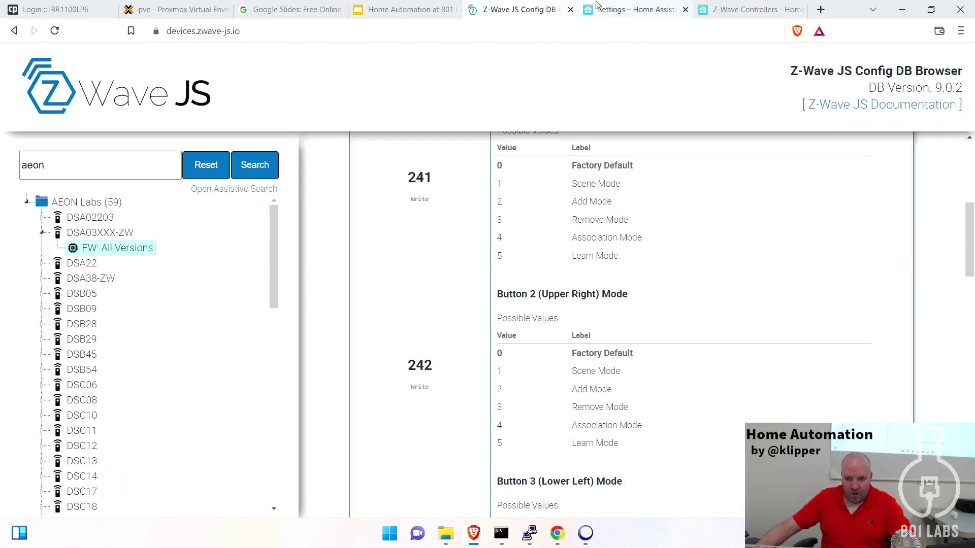
left_click(597, 6)
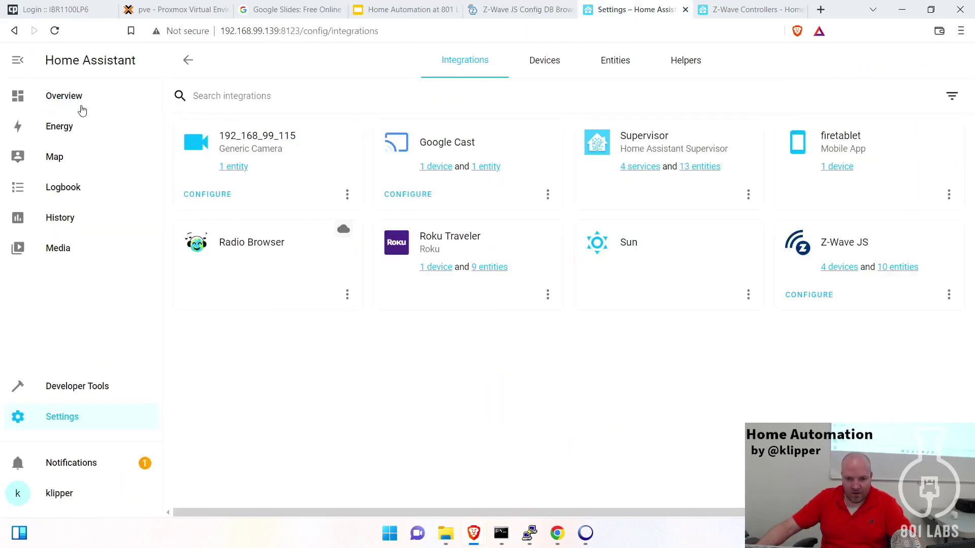
left_click(73, 109)
left_click(68, 126)
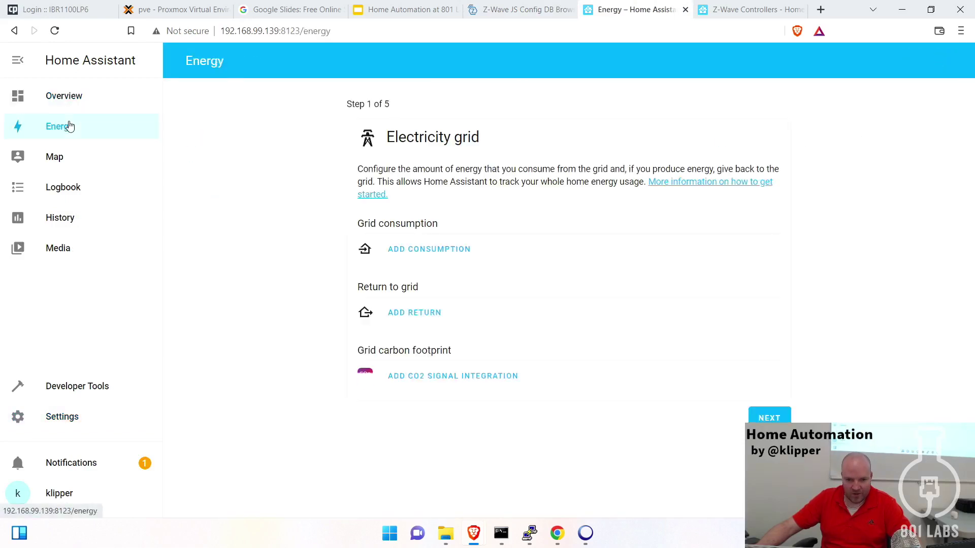
left_click(66, 105)
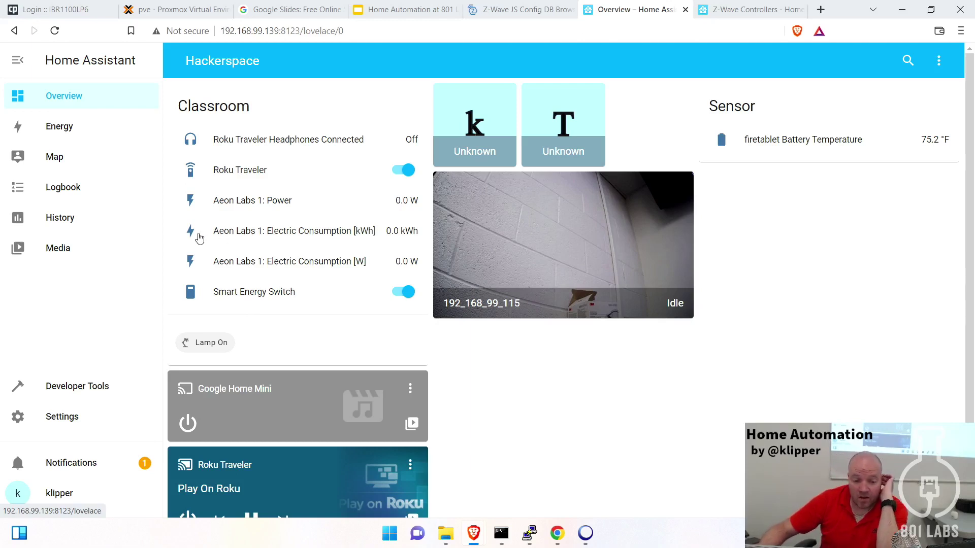
Open Automations & Scenes, start an empty automation, then go back to the list
left_click(72, 422)
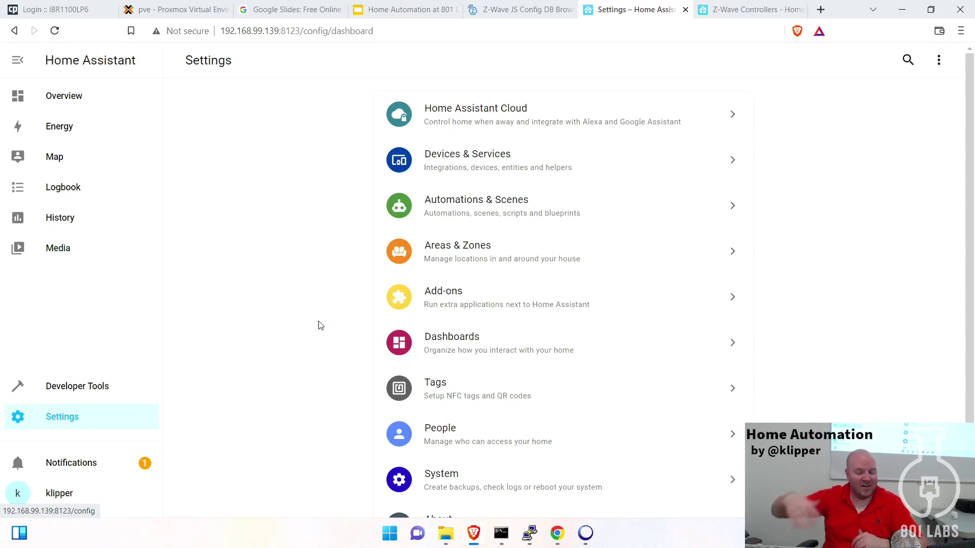
left_click(510, 209)
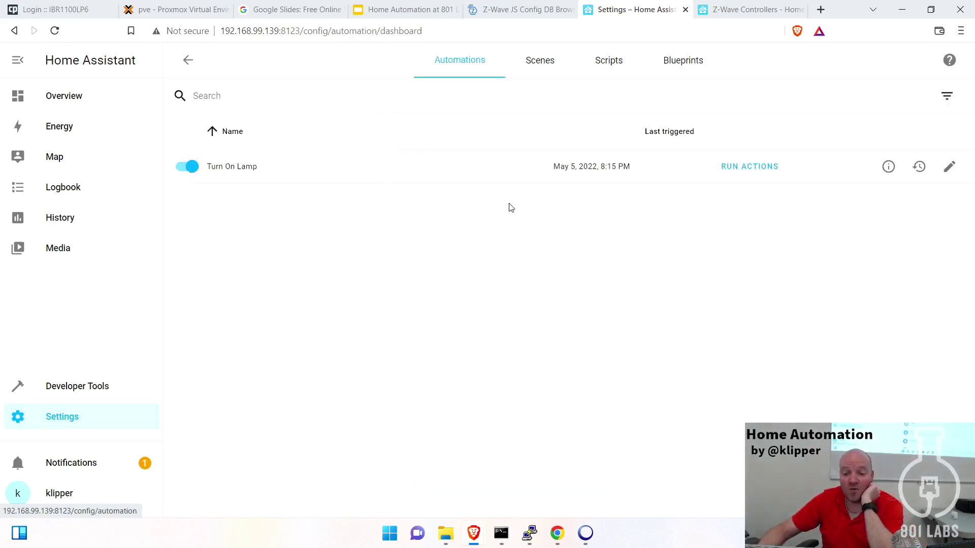
left_click(909, 497)
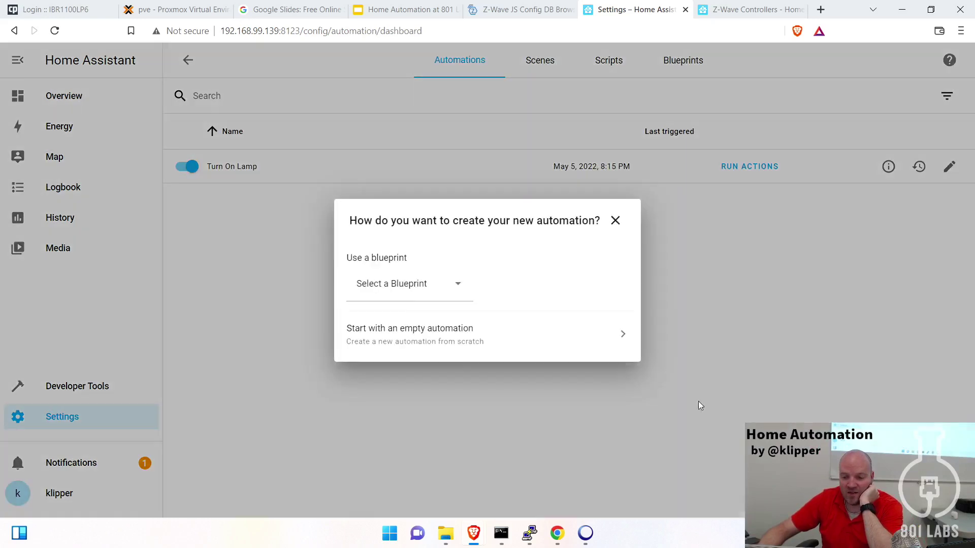
left_click(461, 285)
left_click(491, 321)
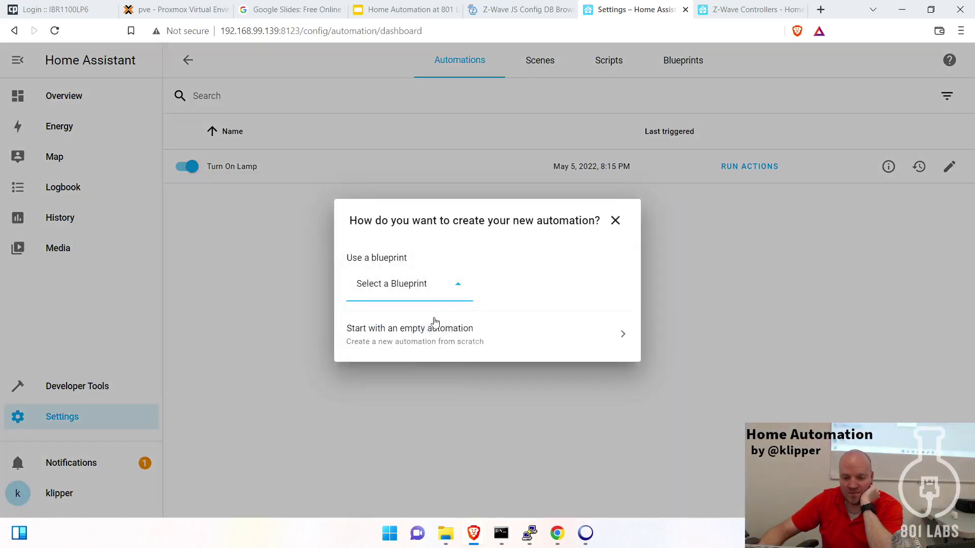
left_click(528, 331)
key("alt+Left")
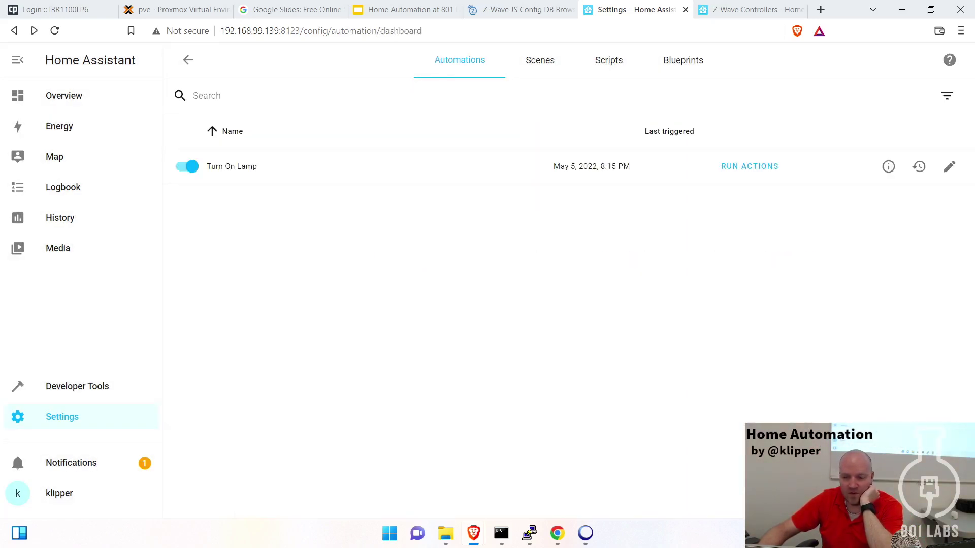
Start another empty automation and leave it without saving
left_click(908, 497)
left_click(458, 285)
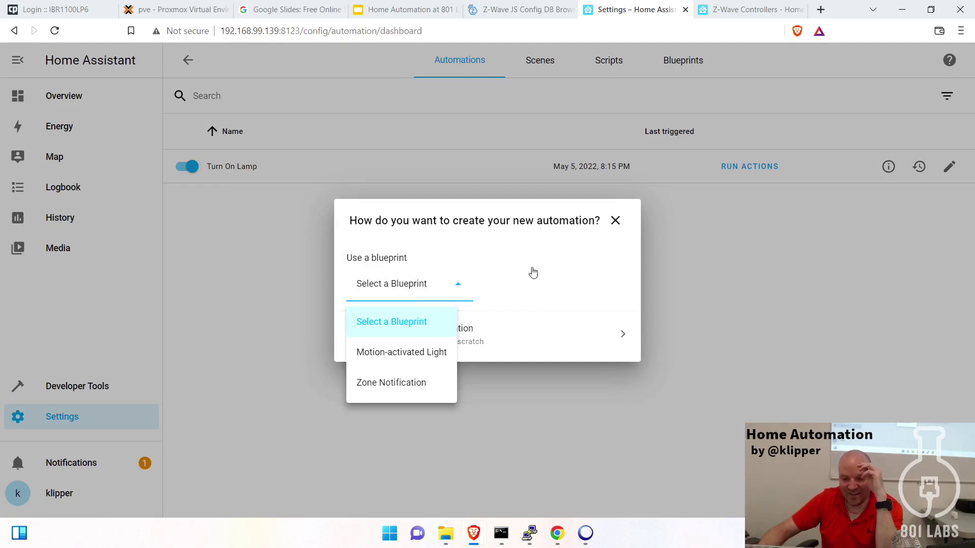
left_click(553, 288)
left_click(529, 343)
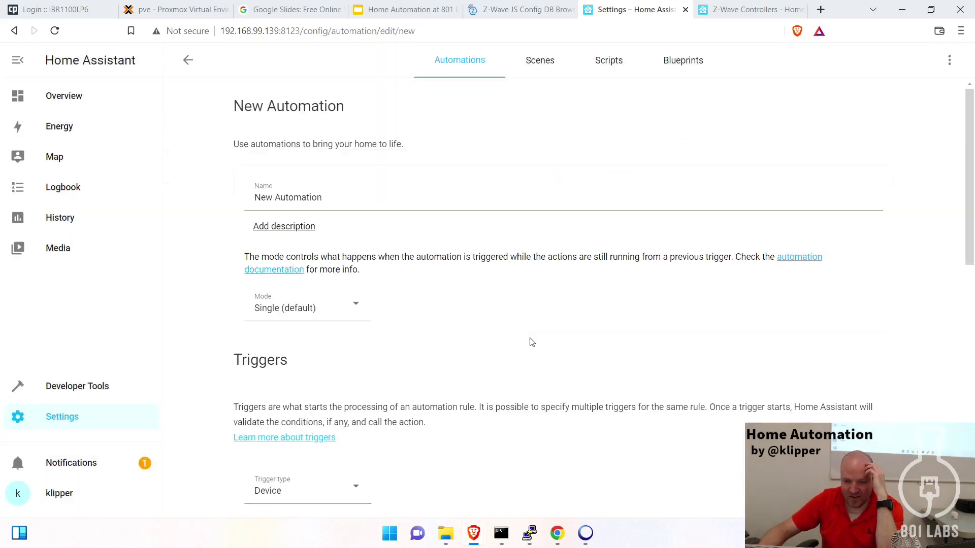
left_click(198, 63)
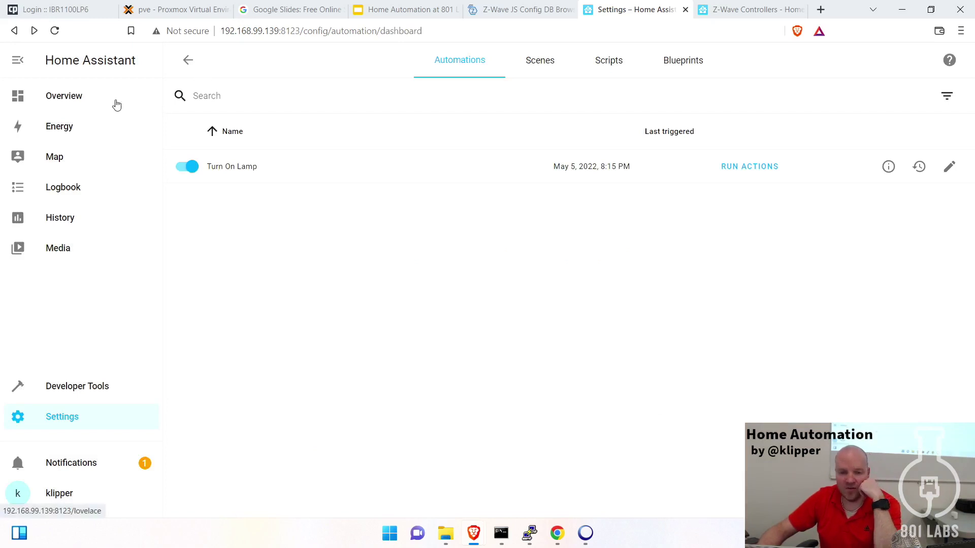
Return to the Overview dashboard and toggle the Smart Energy Switch
left_click(197, 62)
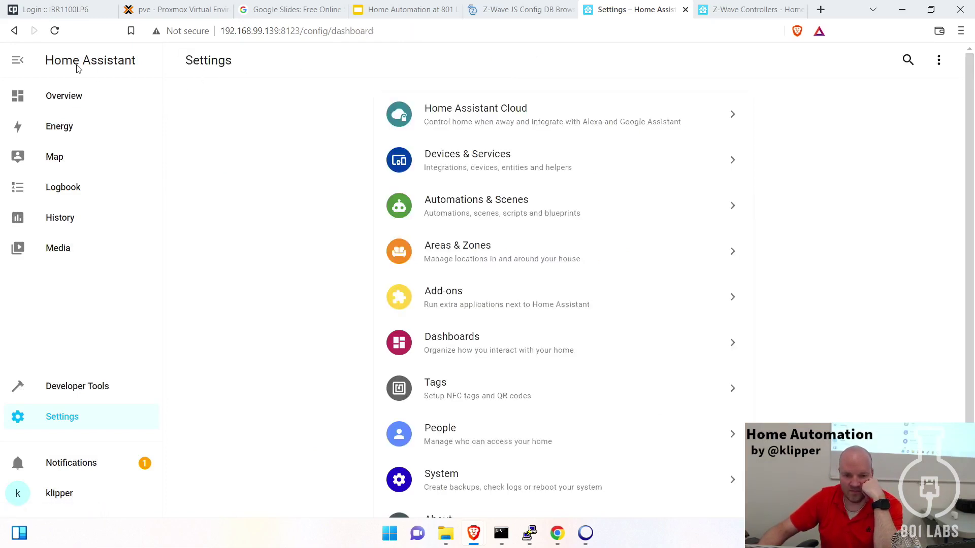
left_click(53, 102)
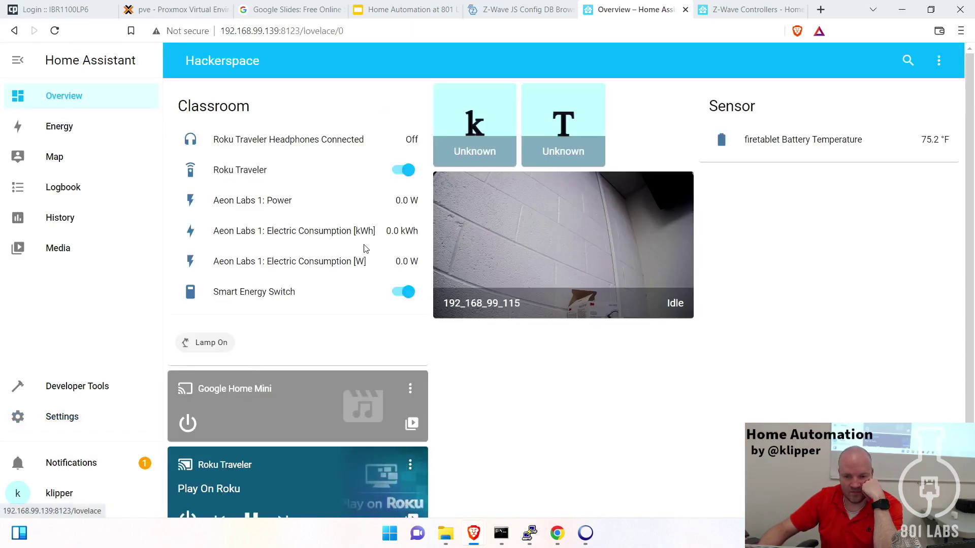
left_click(404, 293)
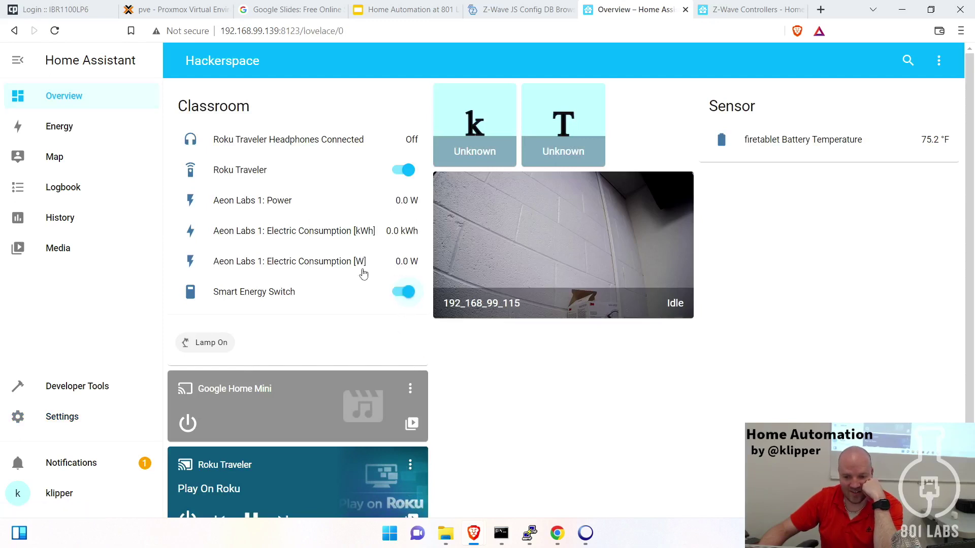
Inspect the Aeon Labs 1 Electric Consumption [kWh] attributes and the Aeon Labs 1 Power details
left_click(328, 233)
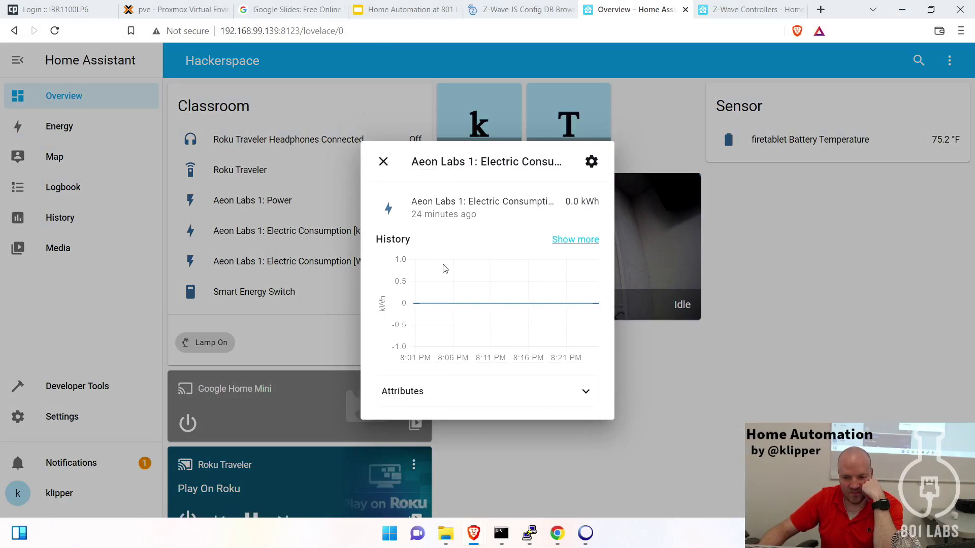
left_click(457, 395)
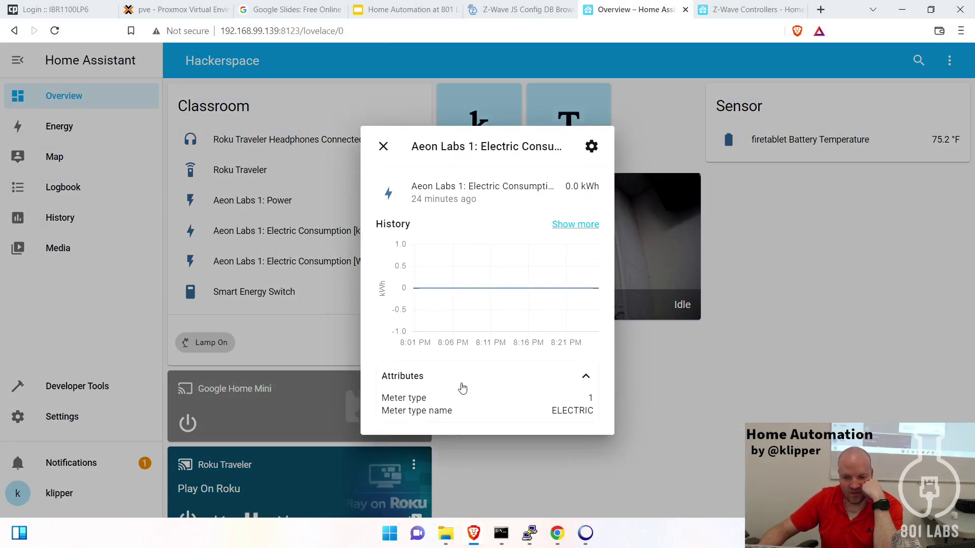
left_click(462, 389)
left_click(383, 160)
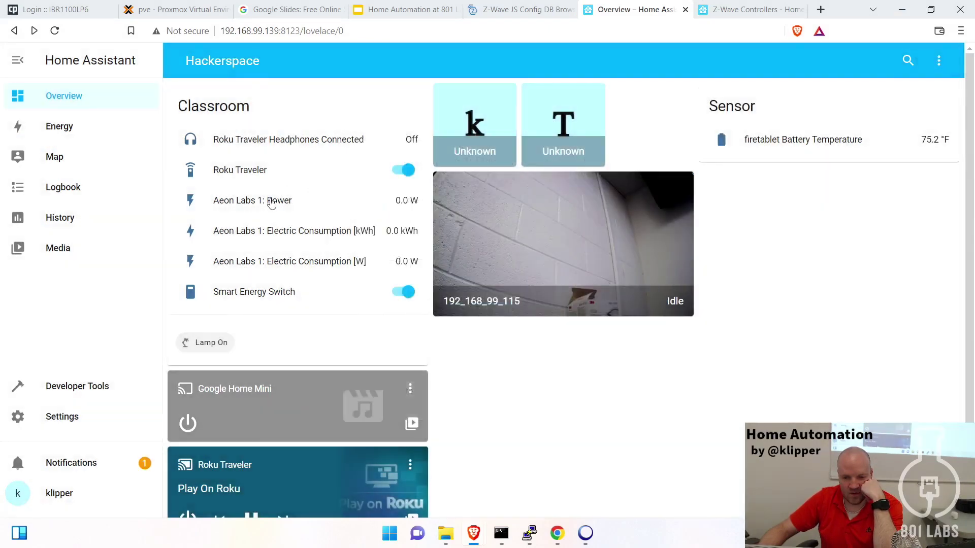
left_click(271, 201)
left_click(378, 181)
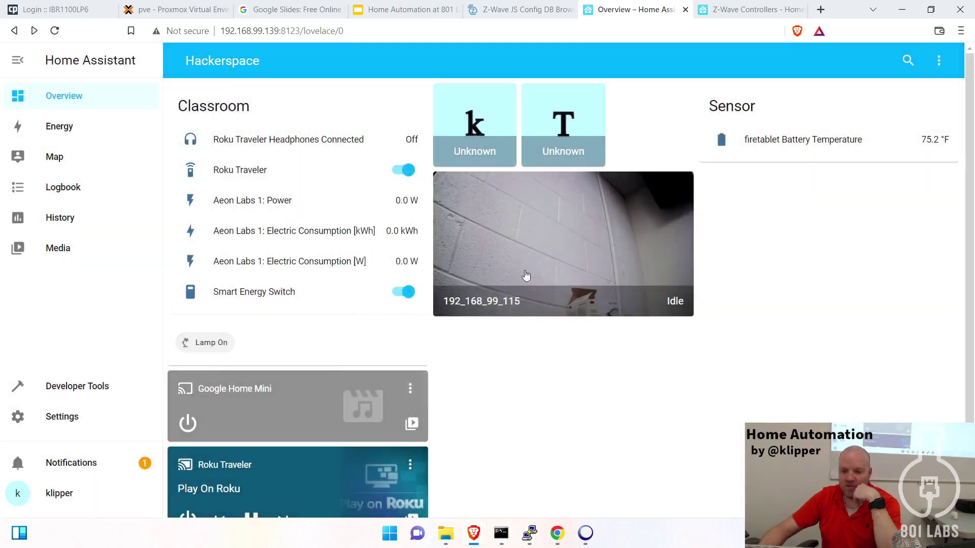
left_click(60, 422)
Add a new dashboard titled 'Temp'
left_click(531, 337)
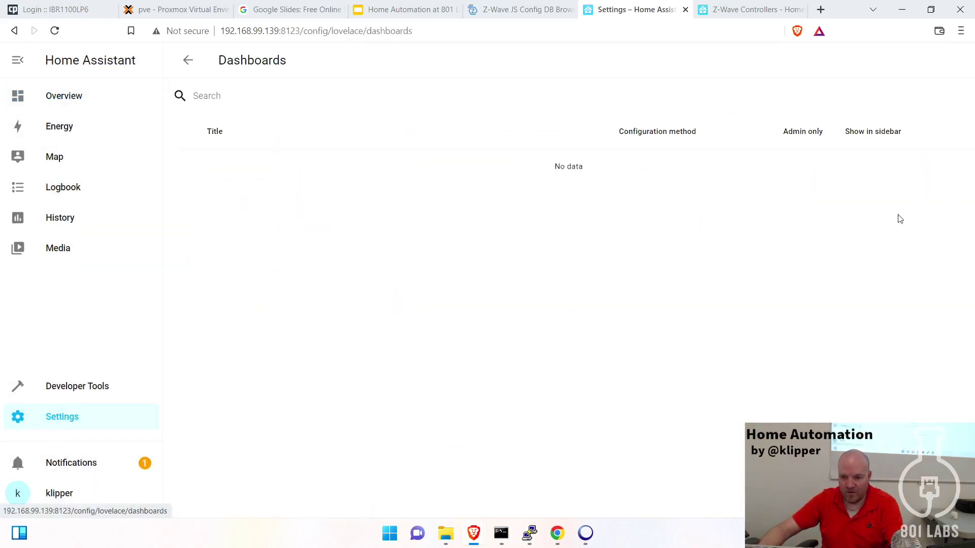
left_click(914, 503)
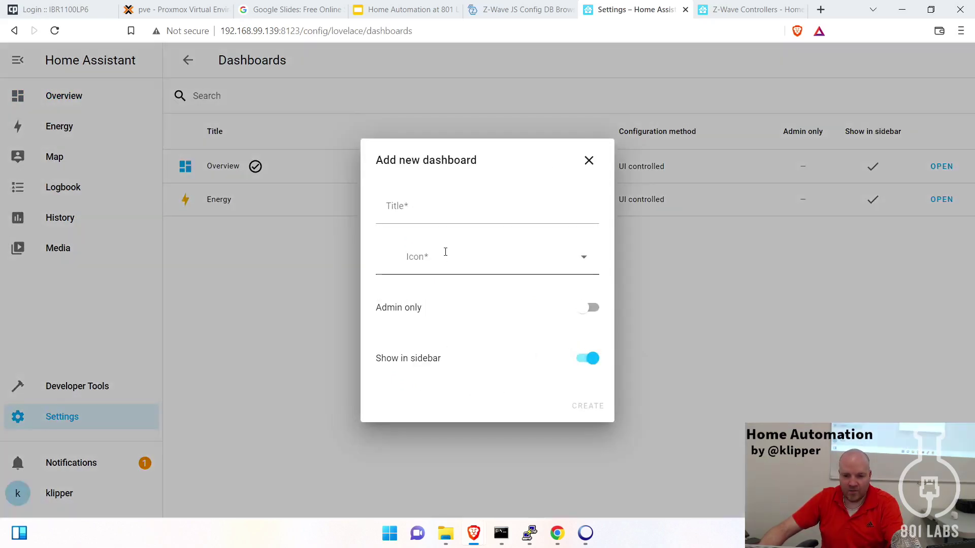
left_click(444, 218)
type("Temp")
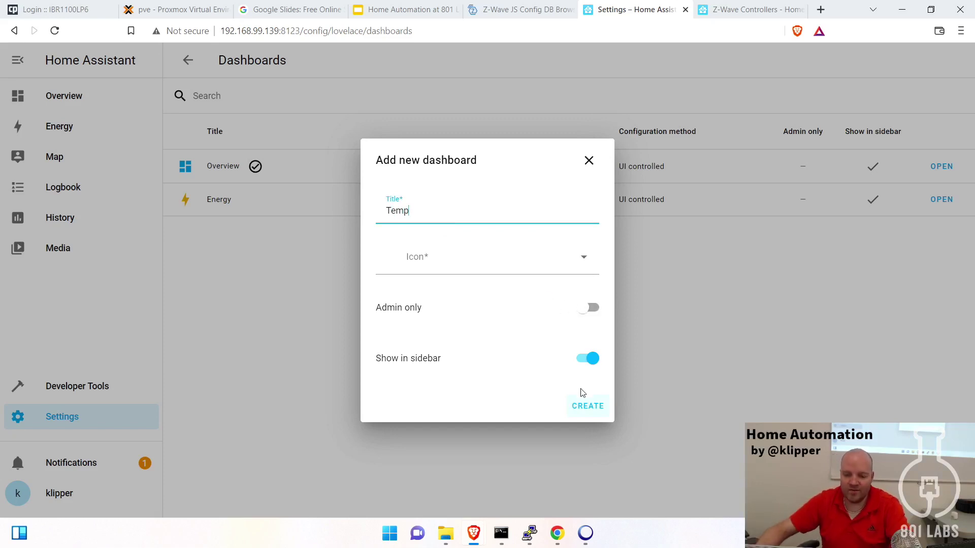
left_click(584, 406)
left_click(271, 234)
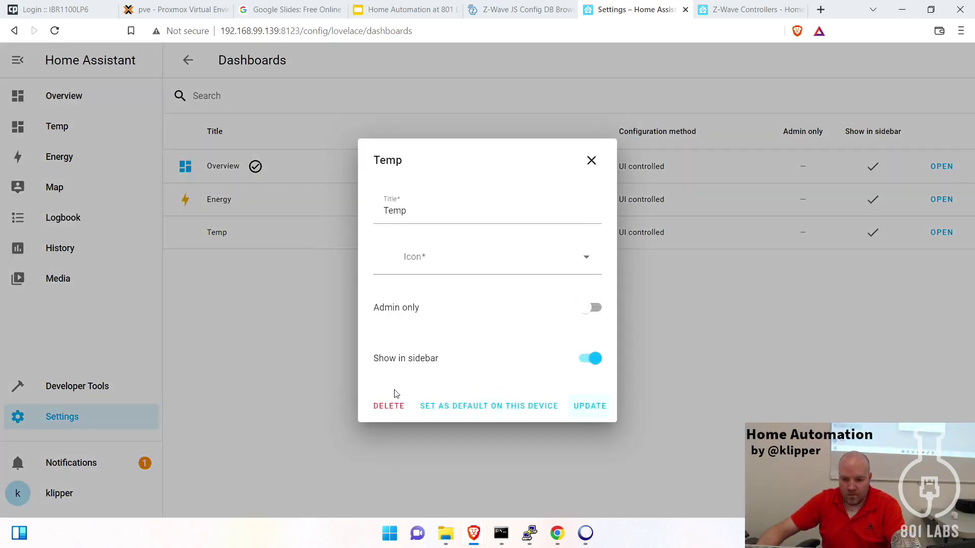
left_click(591, 161)
Open the Temp dashboard and take control of it as an empty dashboard
left_click(937, 234)
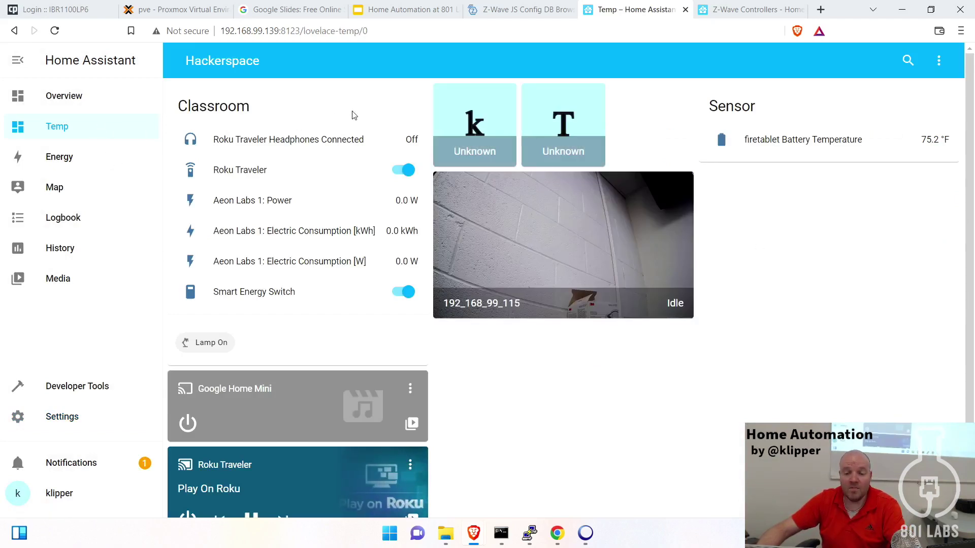
left_click(938, 60)
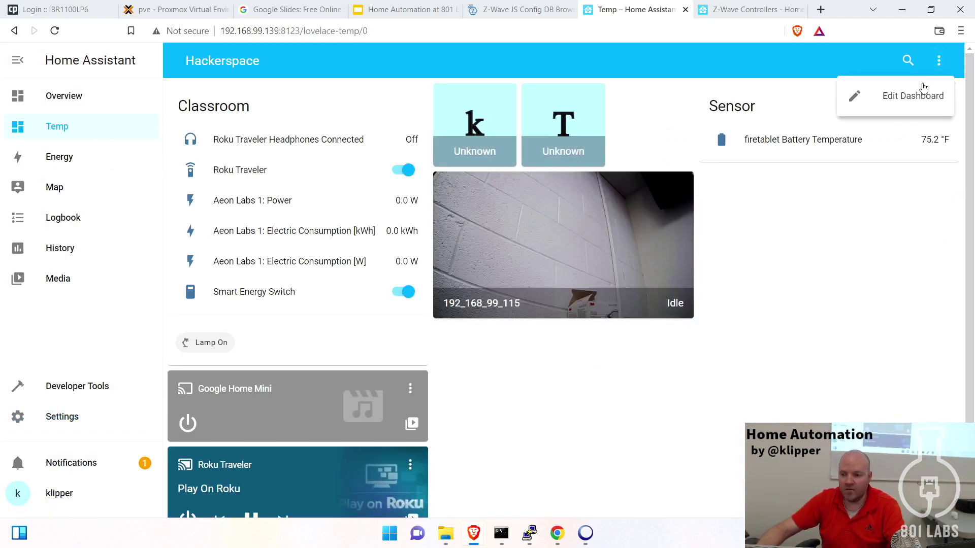
left_click(912, 96)
left_click(327, 339)
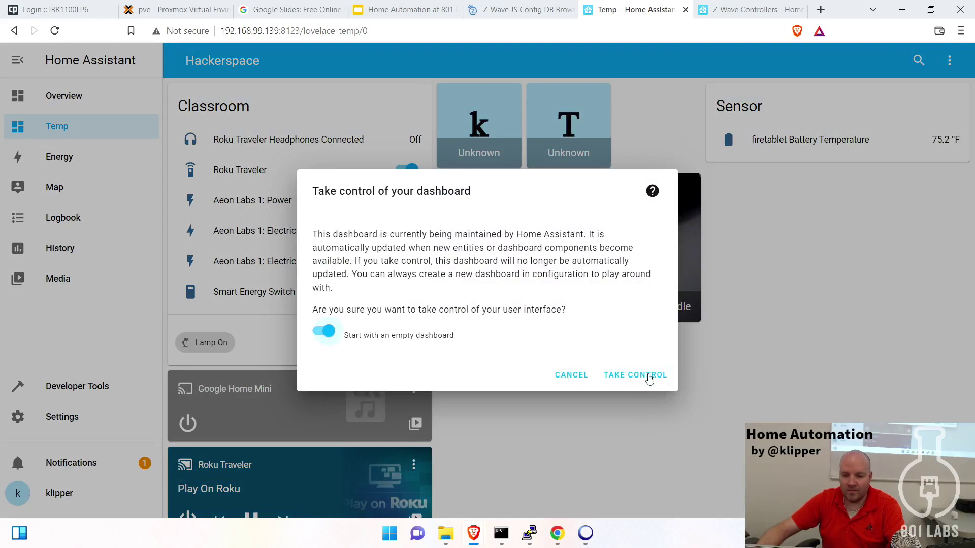
left_click(649, 377)
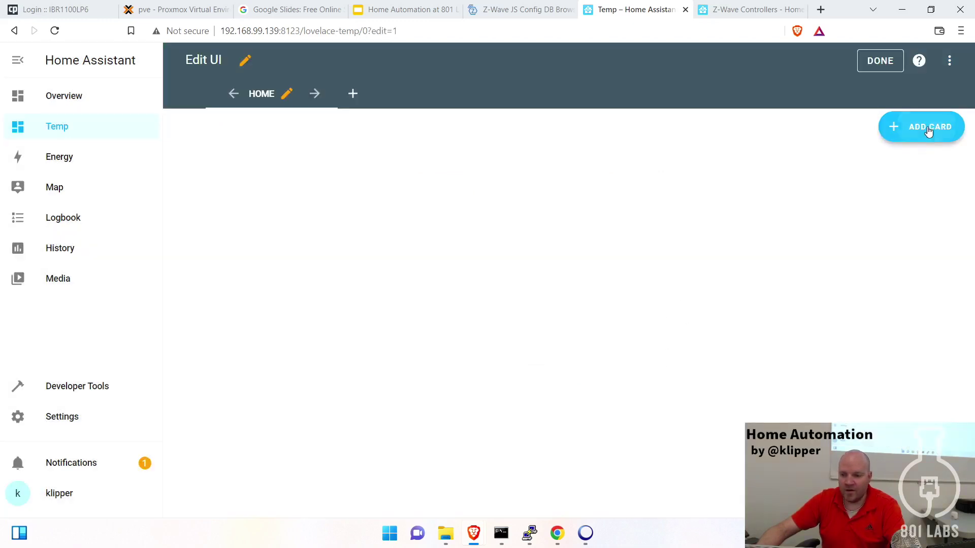
Add a card to the Temp dashboard and search entities for 'aeon'
left_click(930, 128)
left_click(292, 147)
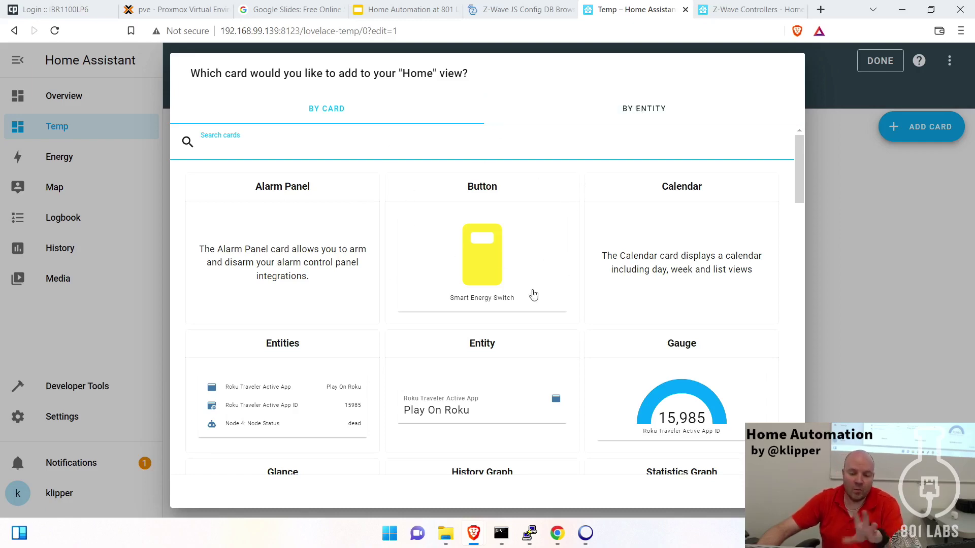
scroll(496, 286, "down", 5)
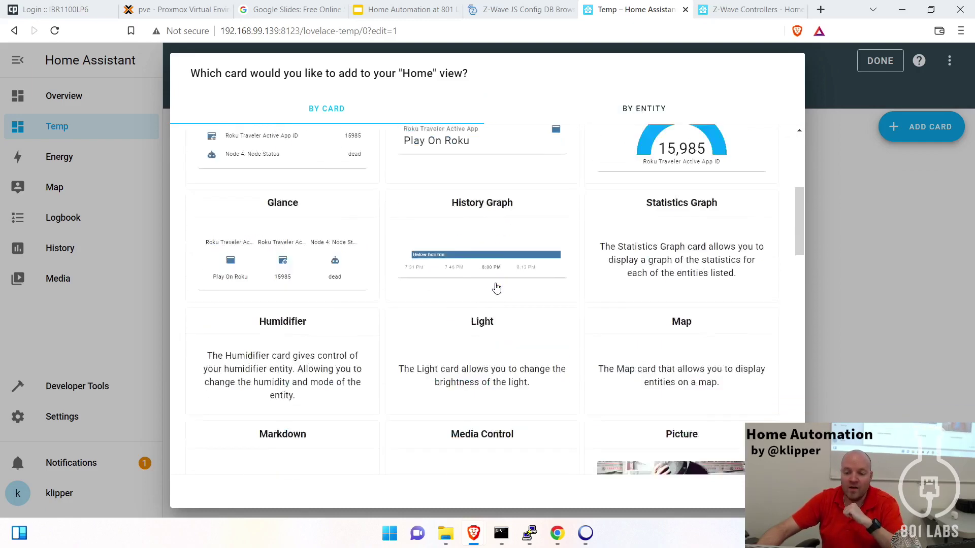
scroll(690, 298, "up", 3)
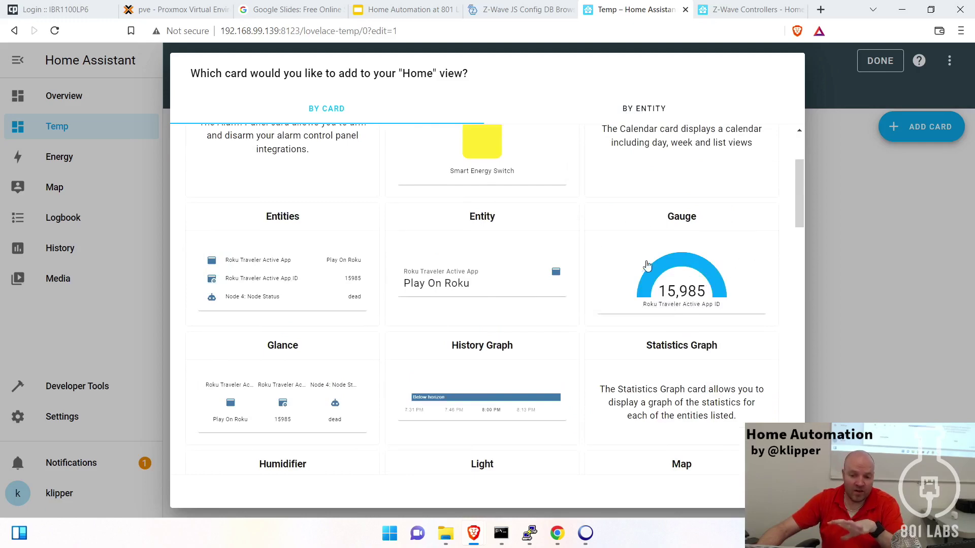
scroll(554, 174, "up", 1)
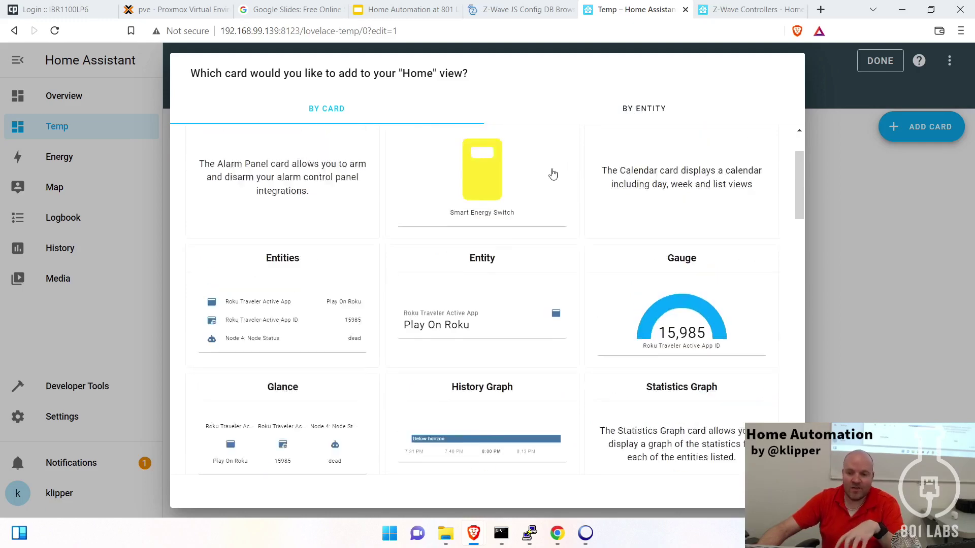
left_click(644, 110)
left_click(292, 155)
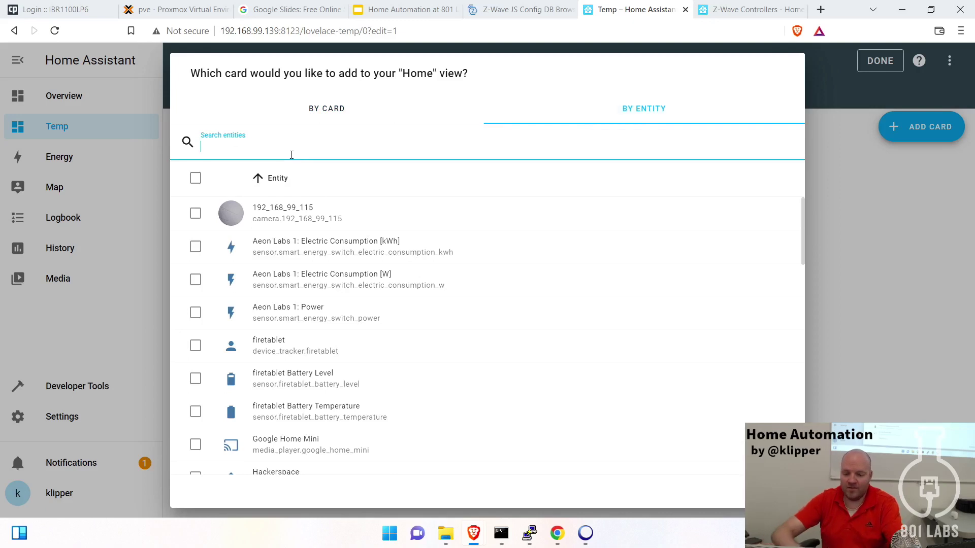
type("aeon")
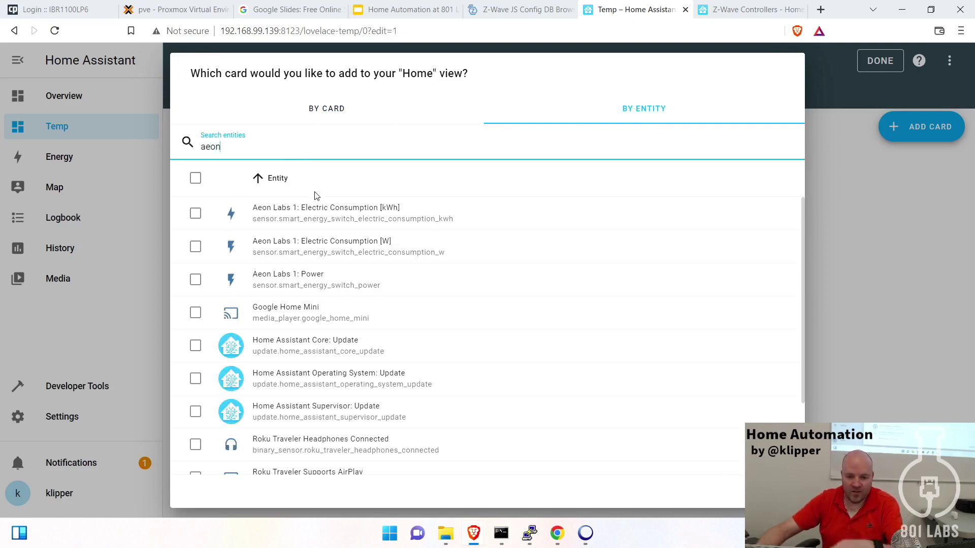
Inspect the Aeon Labs consumption and power entities, then continue with three Aeon Labs entities selected
left_click(379, 256)
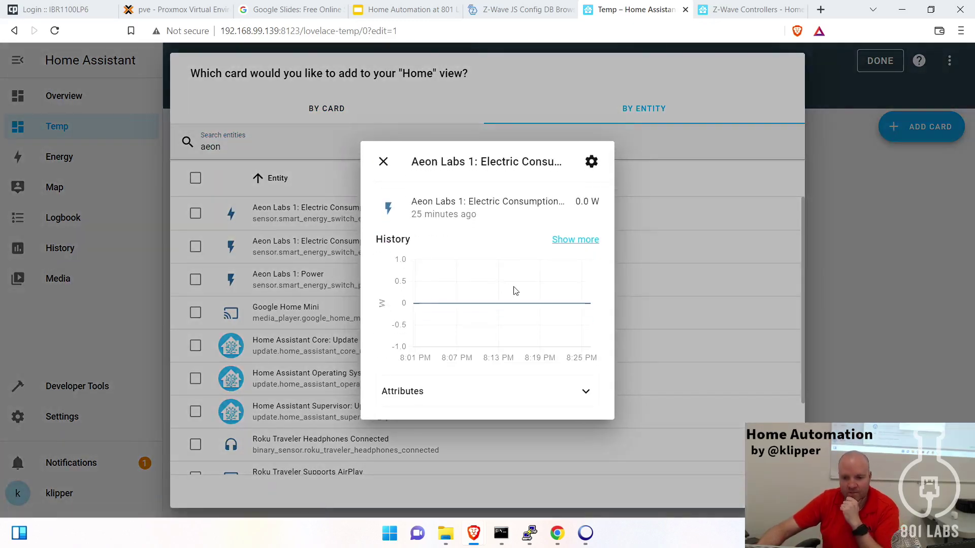
left_click(383, 161)
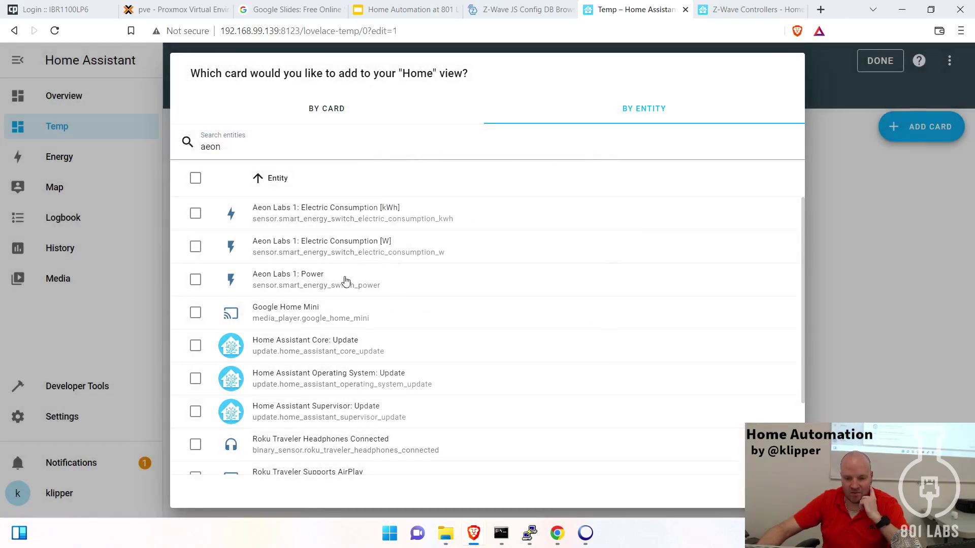
left_click(353, 282)
left_click(382, 177)
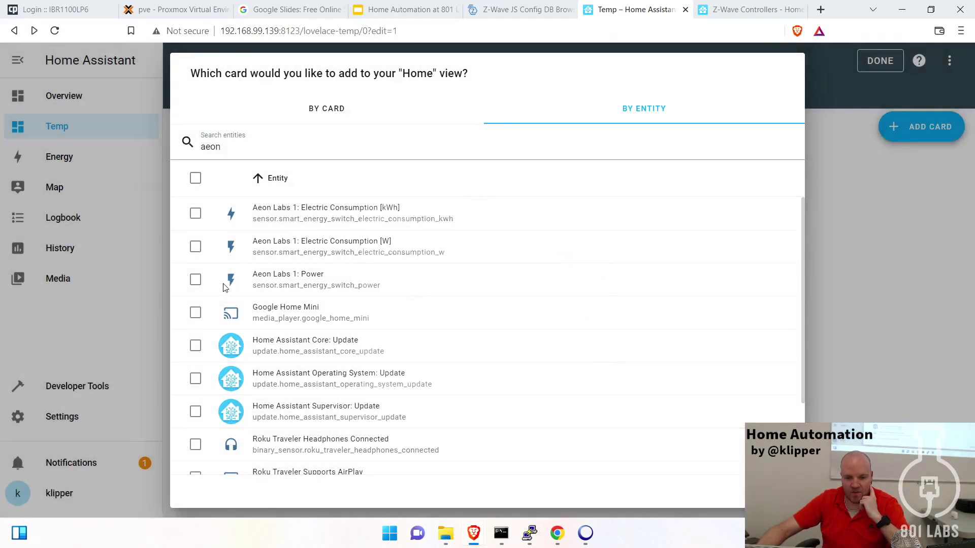
left_click(196, 280)
left_click(196, 247)
left_click(195, 214)
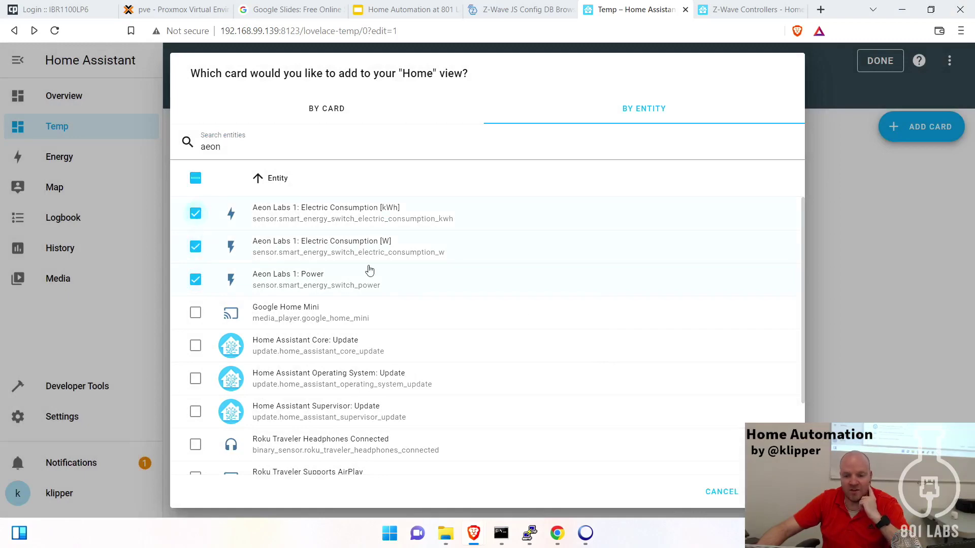
left_click(774, 491)
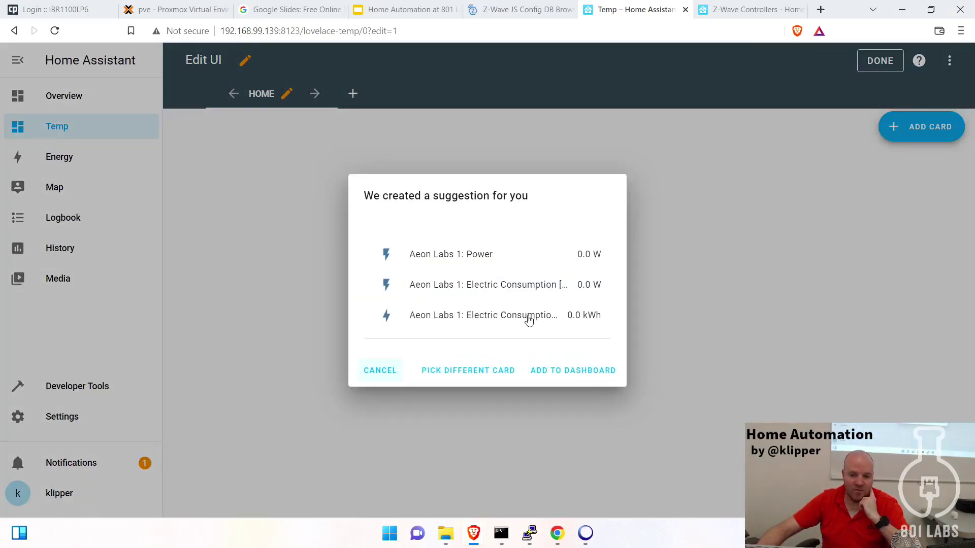
Reject that suggestion, search 'entity', and select the firetablet Battery Level sensor
left_click(490, 370)
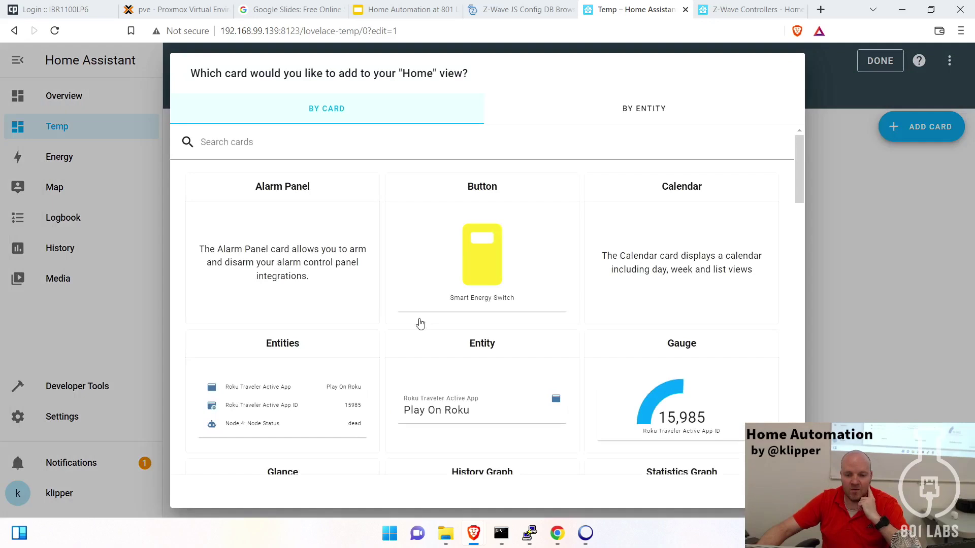
left_click(638, 111)
left_click(300, 139)
type("entity")
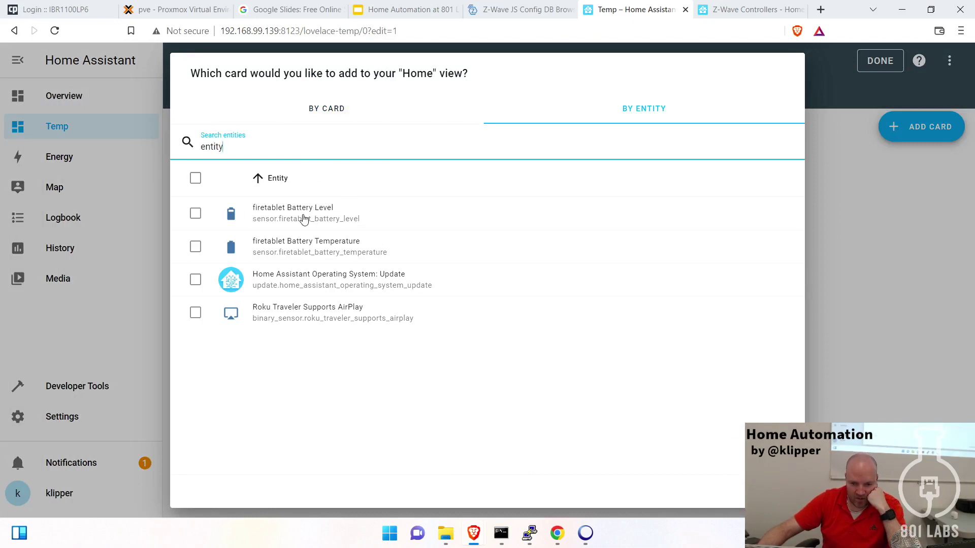
left_click(248, 225)
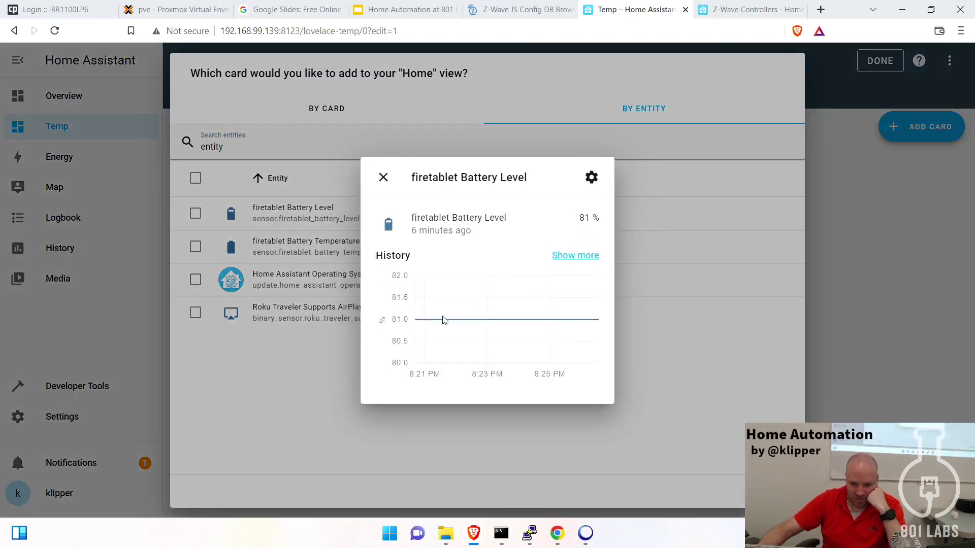
left_click(333, 198)
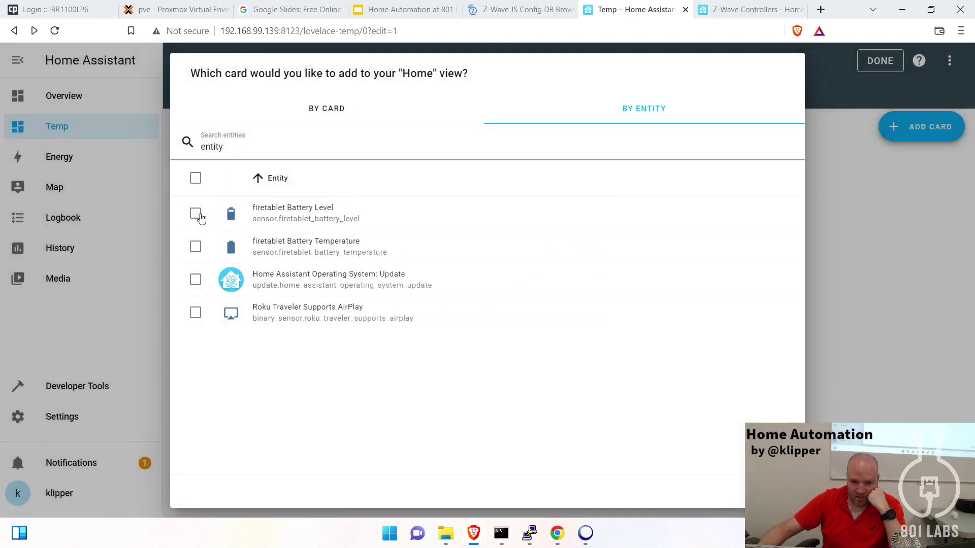
left_click(195, 214)
key("Escape")
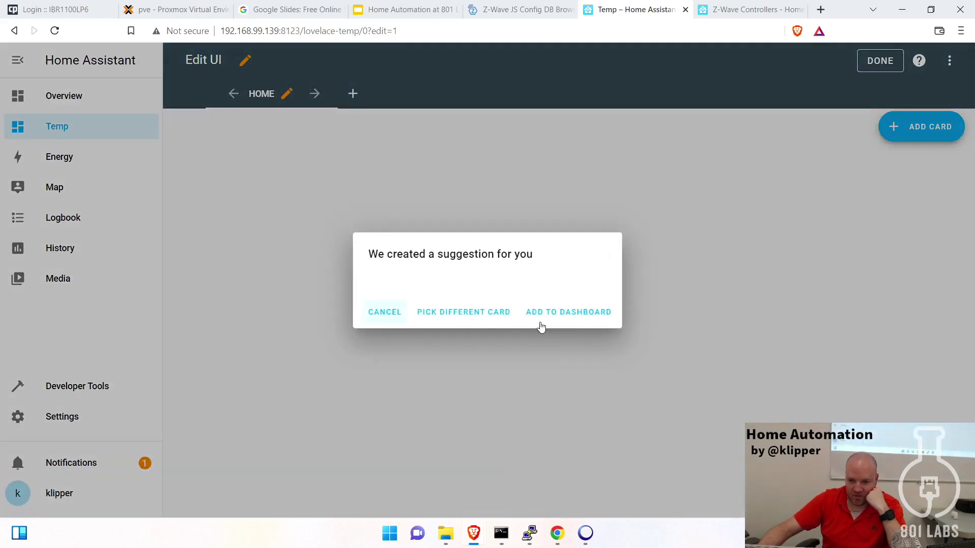
Use a Gauge card for firetablet Battery Level (81 %) and save it
left_click(473, 315)
left_click(716, 413)
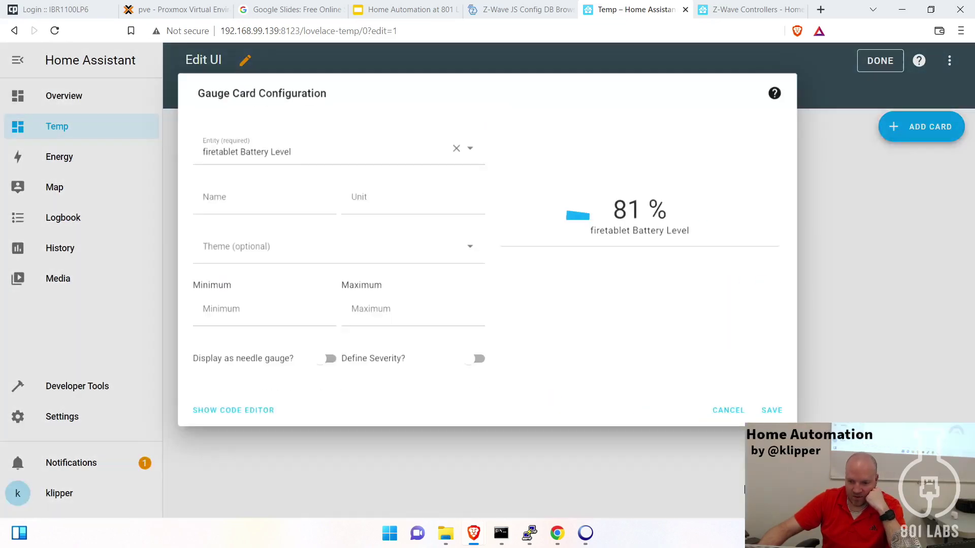
left_click(784, 415)
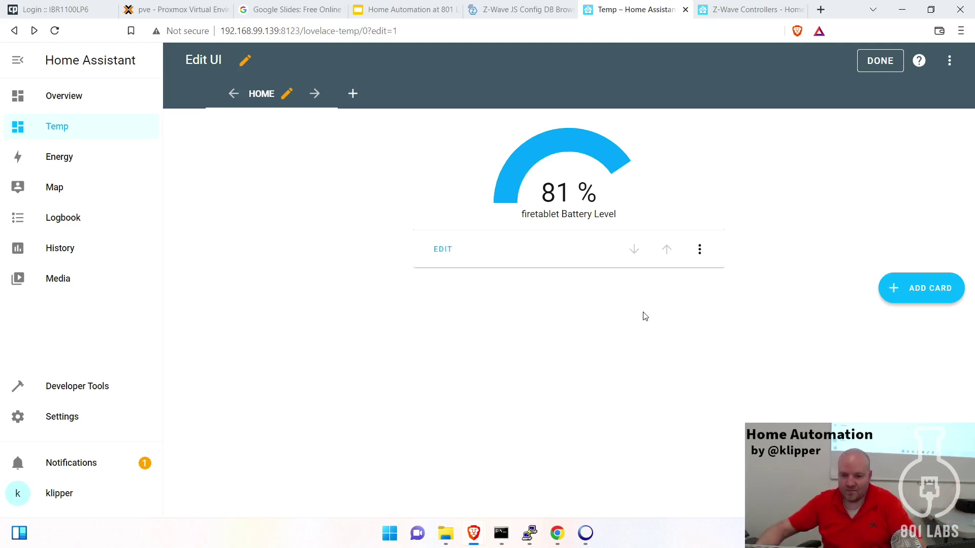
Leave the Temp dashboard editor for the Settings page in the sidebar
left_click(76, 419)
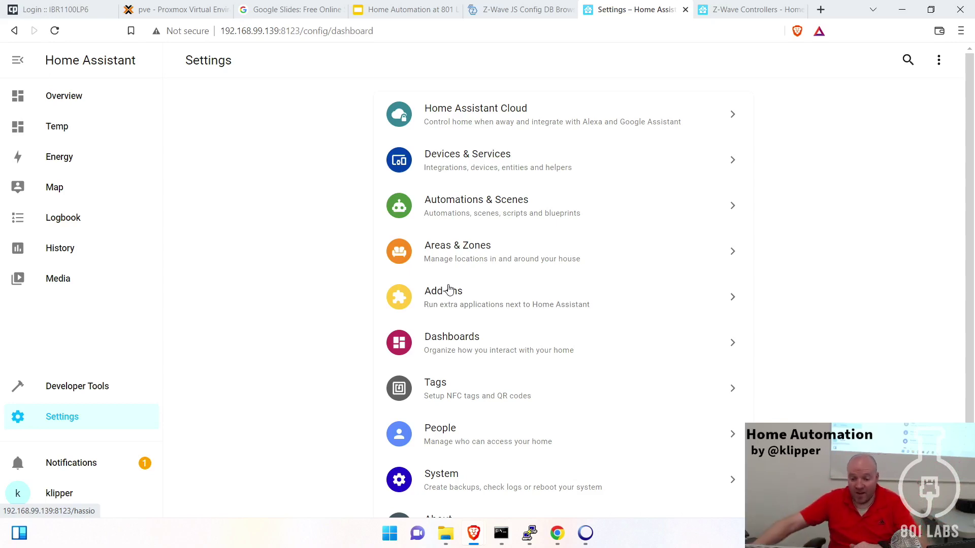
left_click(446, 534)
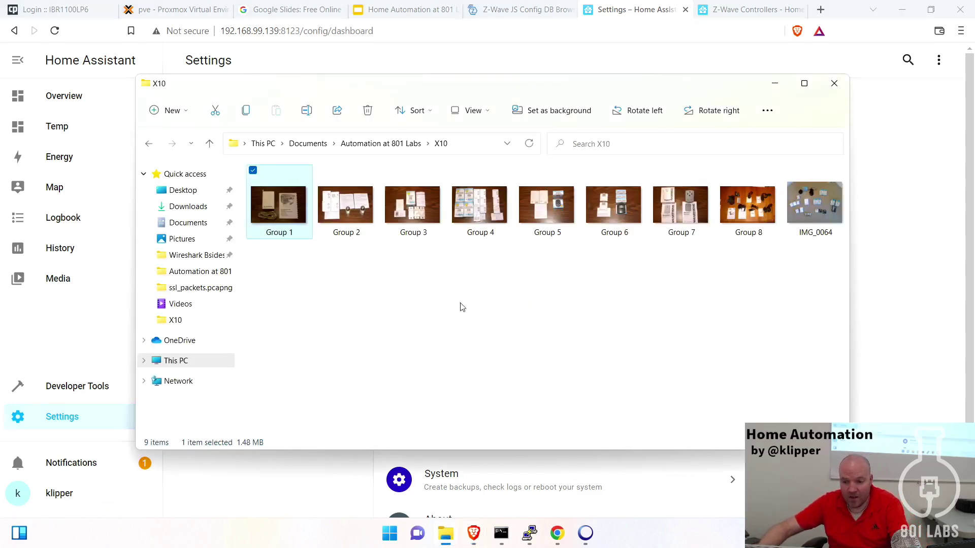
left_click(376, 147)
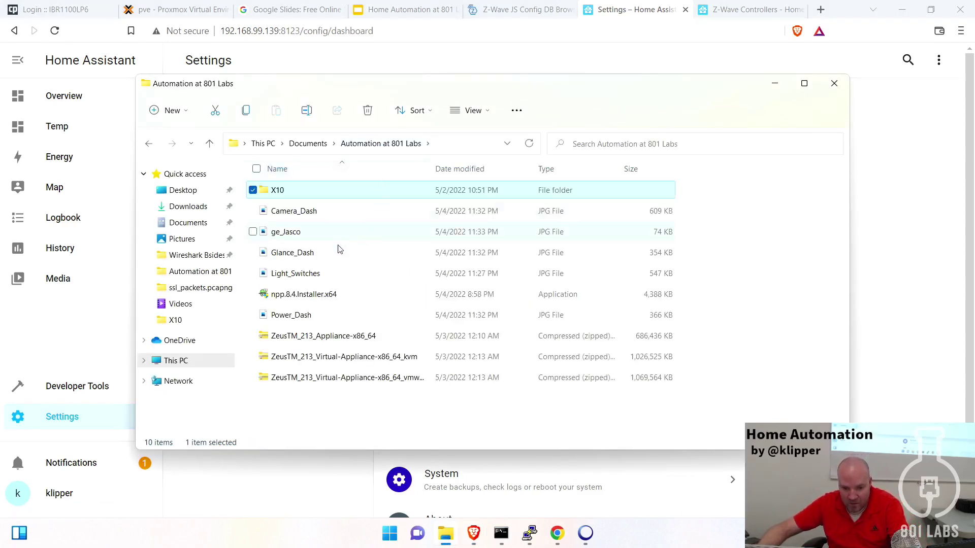
double_click(320, 275)
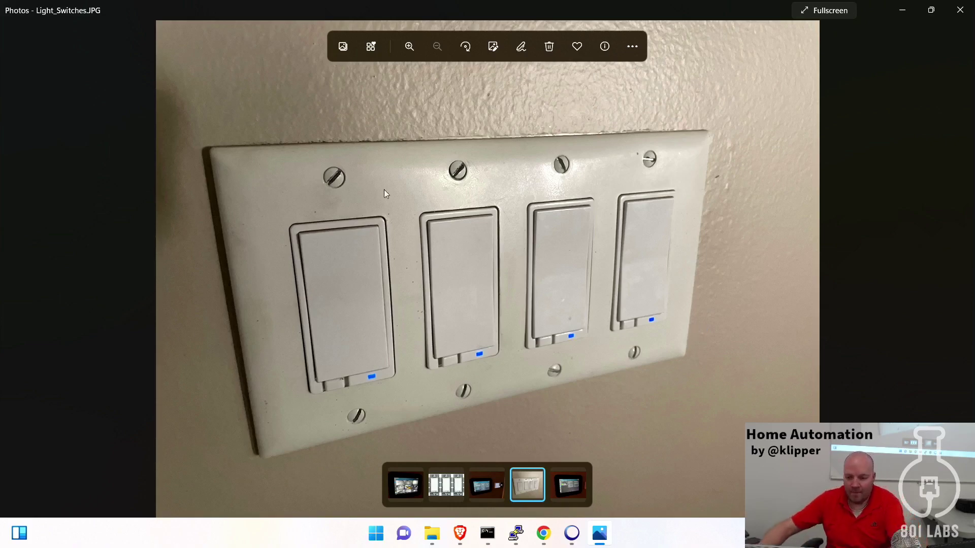
mouse_move(460, 533)
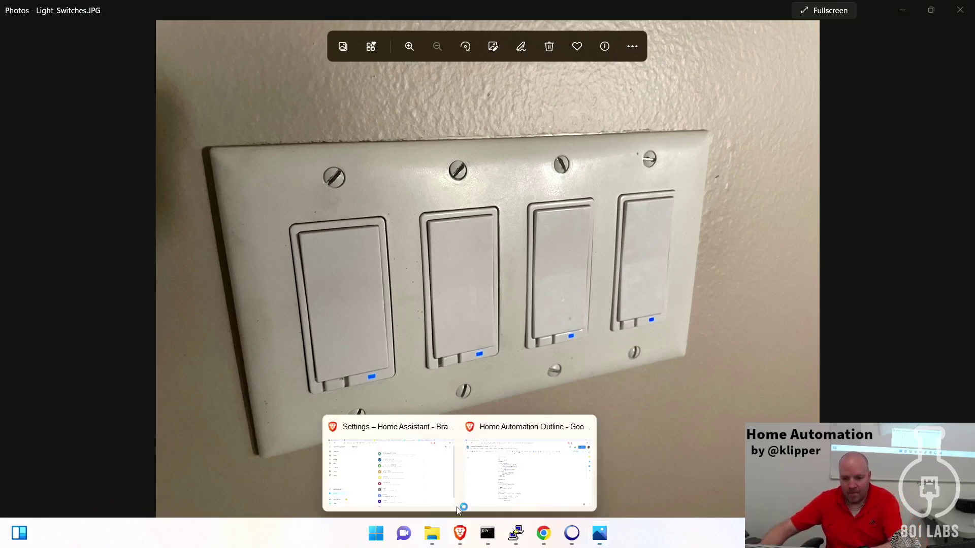
left_click(481, 489)
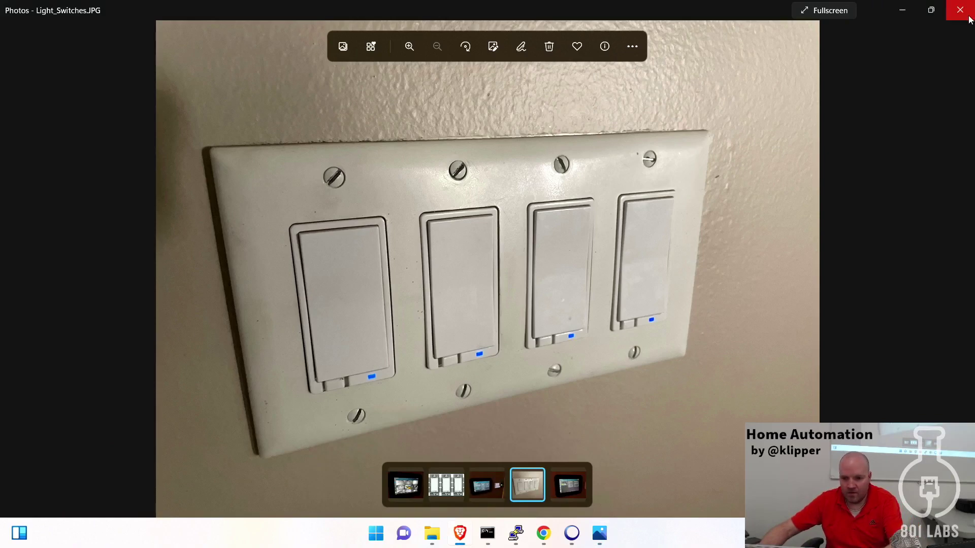
left_click(964, 11)
In a new tab, search Google for 'wago wire connector', fixing the 'waco' typo, and dismiss the cookie prompt
left_click(819, 11)
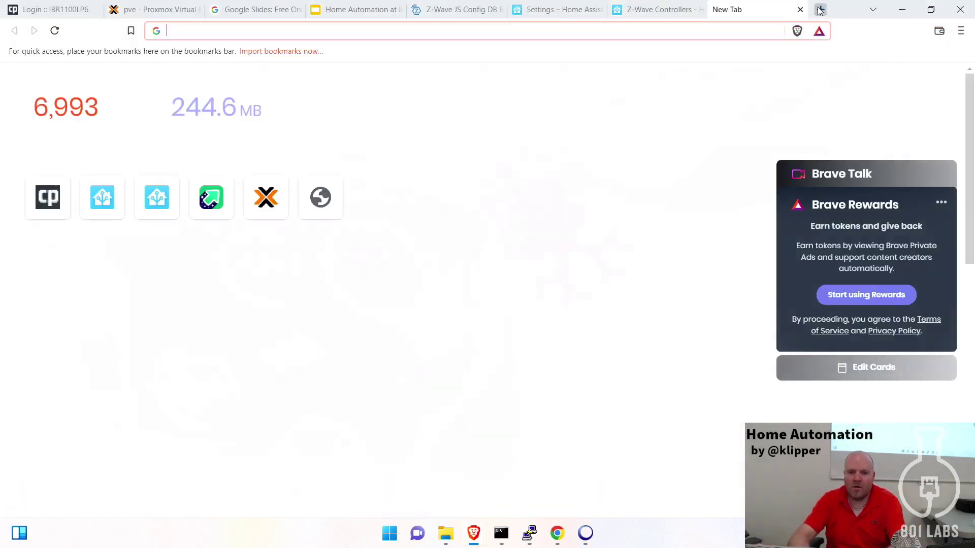
type("waco")
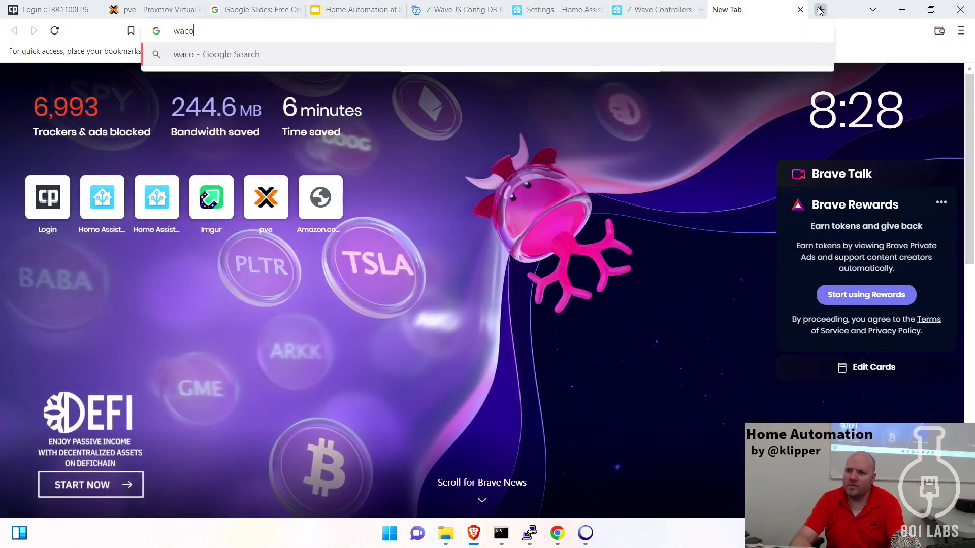
type(" wire connector")
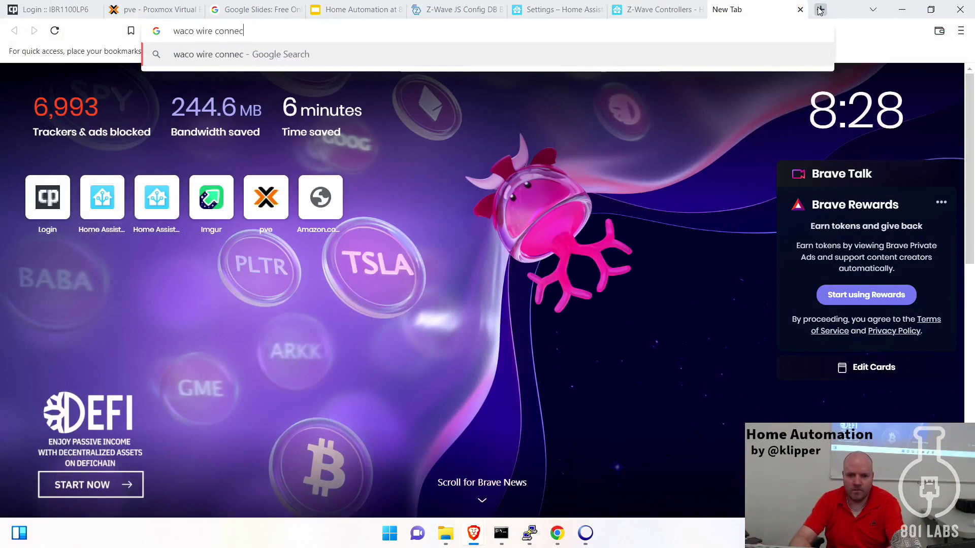
key("Return")
left_click(139, 73)
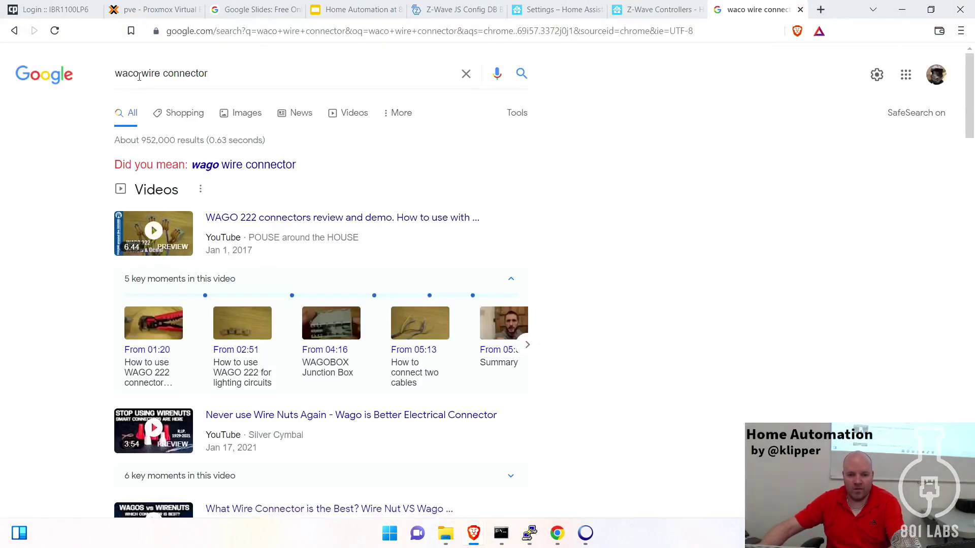
key("BackSpace")
key("BackSpace")
type("go")
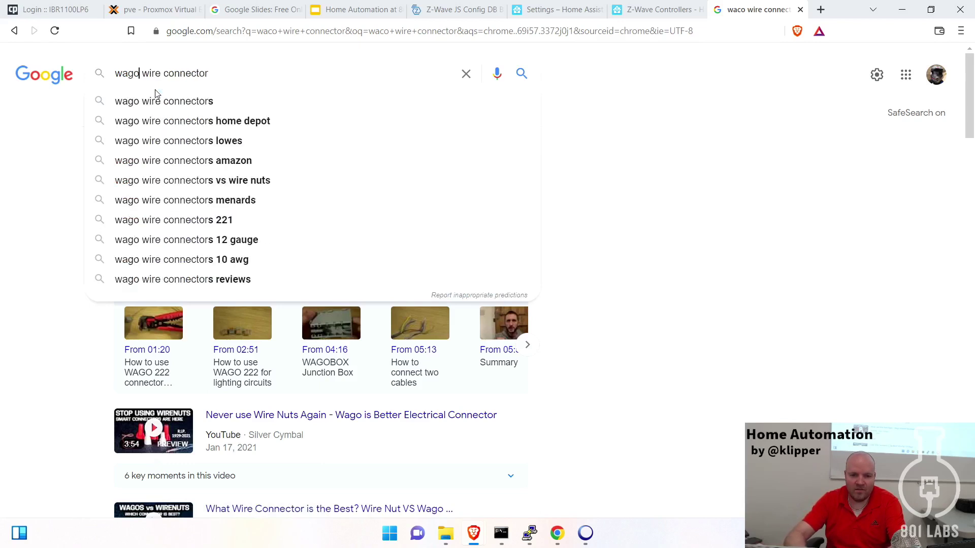
key("Return")
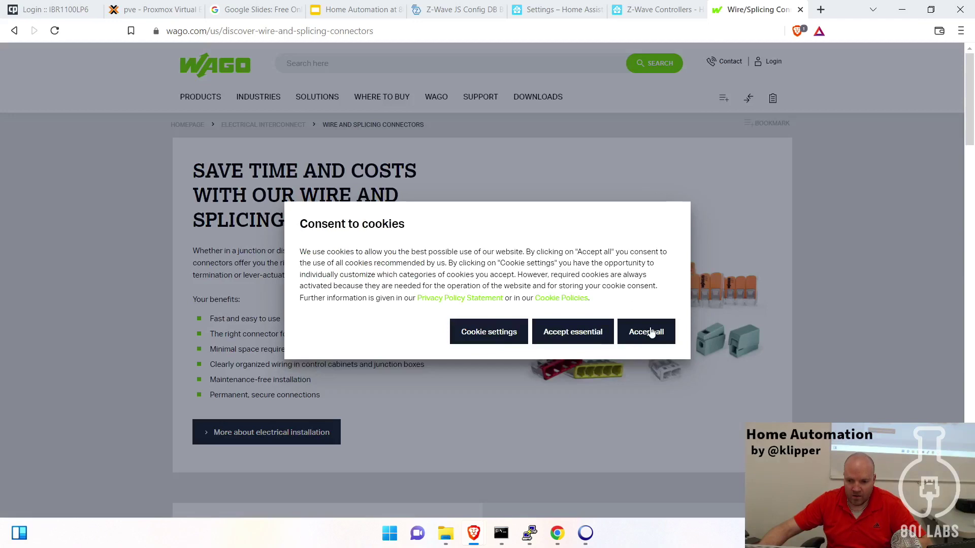
left_click(644, 331)
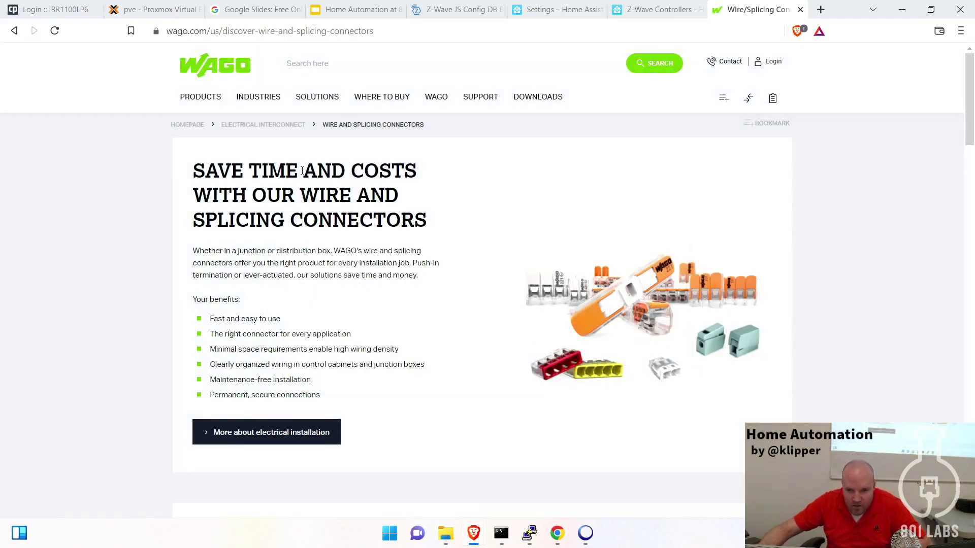
Search 'wago connectors', preview the wago.com and eBay Wago 222 junction box images, then return to the folder
left_click(505, 35)
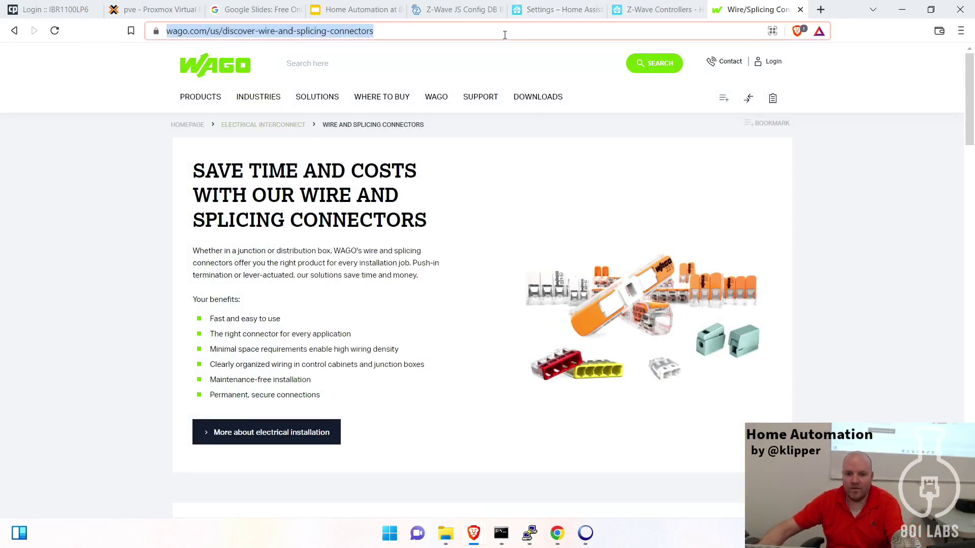
type("wago connector")
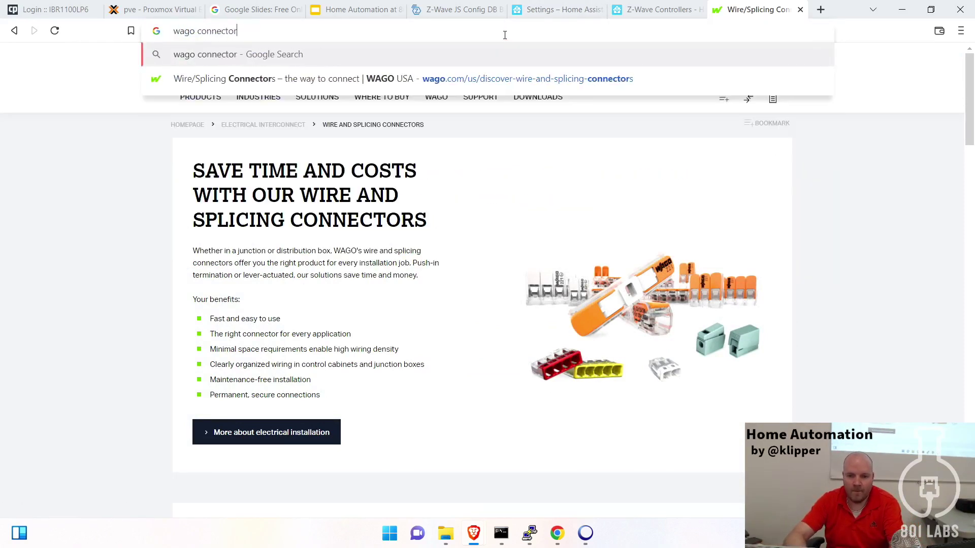
type("s")
key("Return")
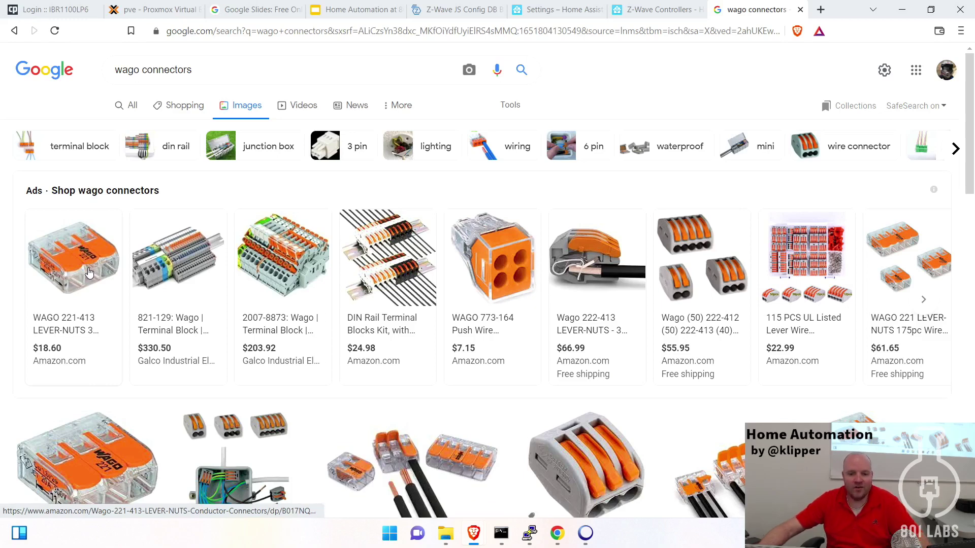
scroll(90, 274, "down", 1)
scroll(91, 274, "down", 3)
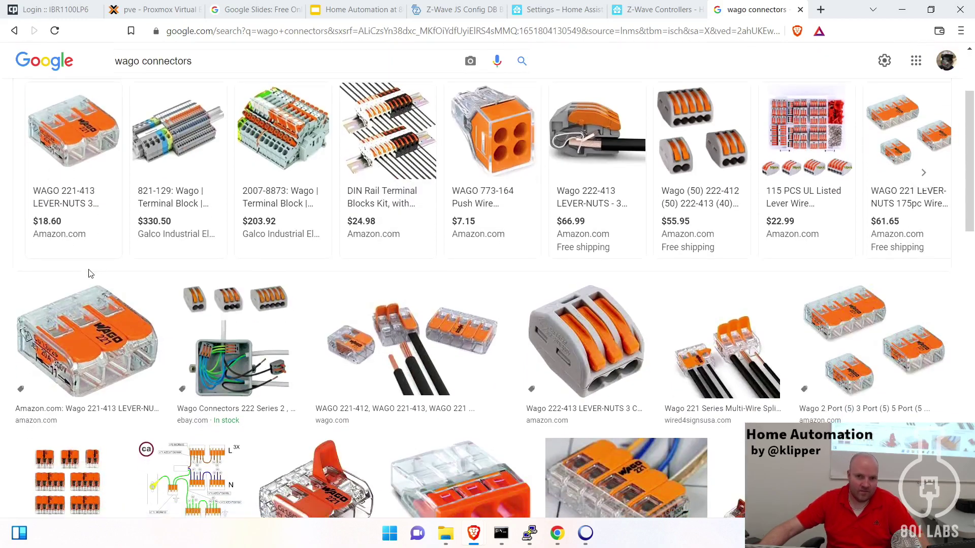
left_click(394, 338)
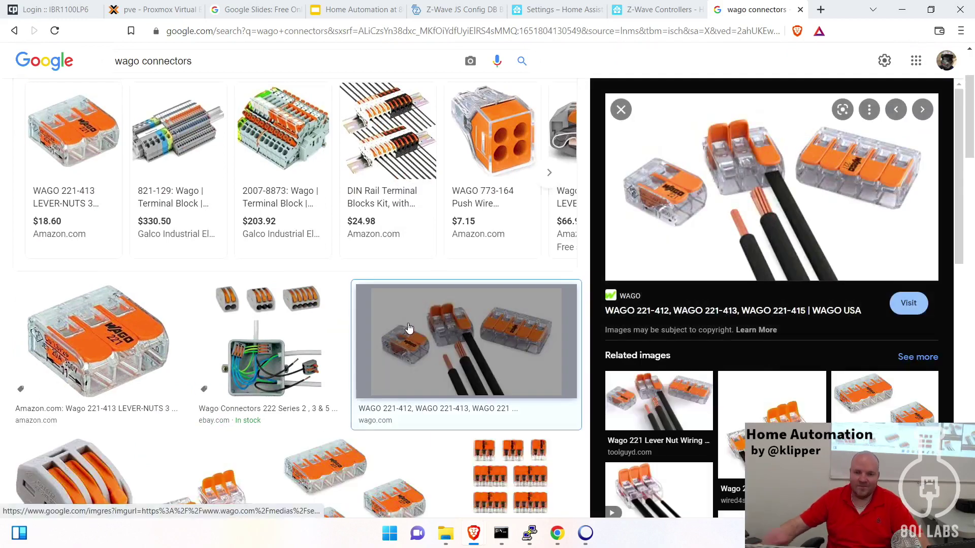
left_click(304, 340)
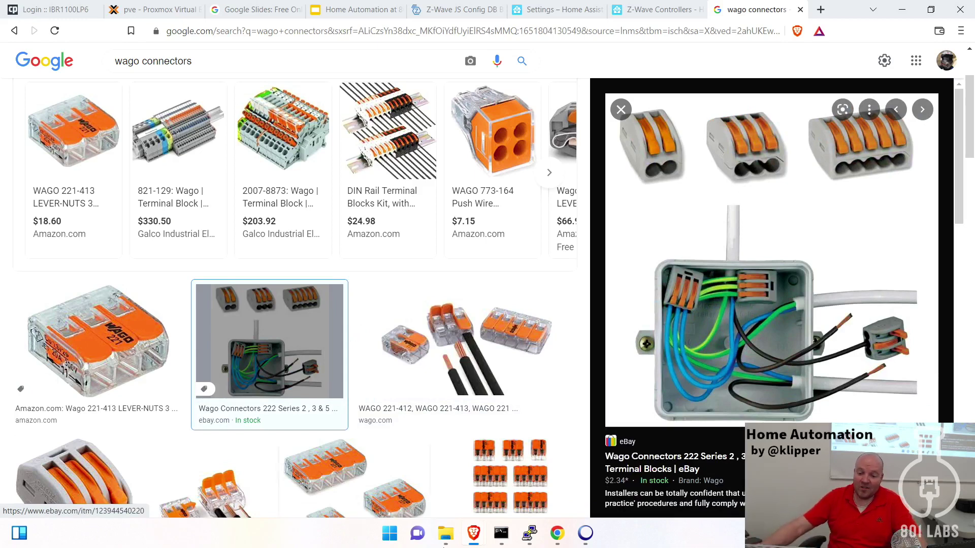
mouse_move(437, 537)
left_click(439, 534)
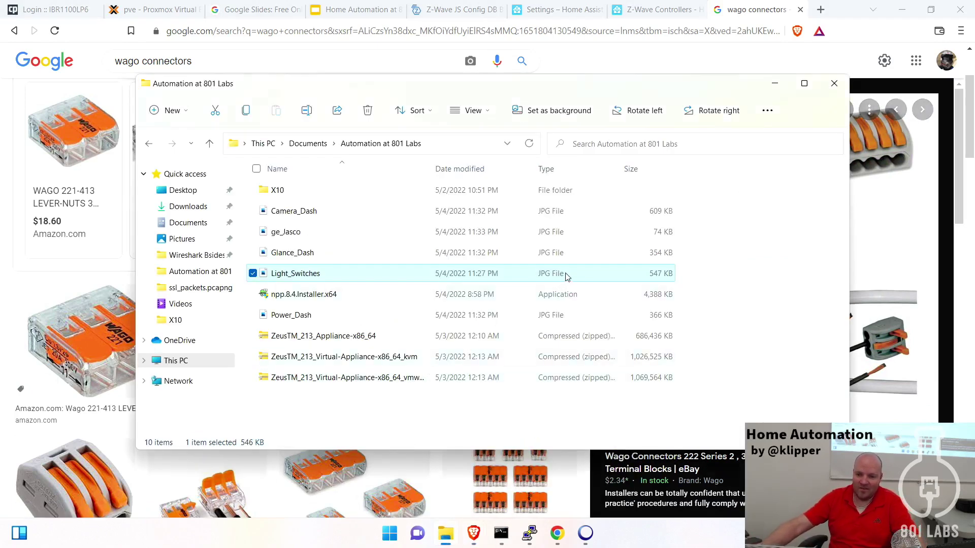
left_click(793, 284)
right_click(794, 283)
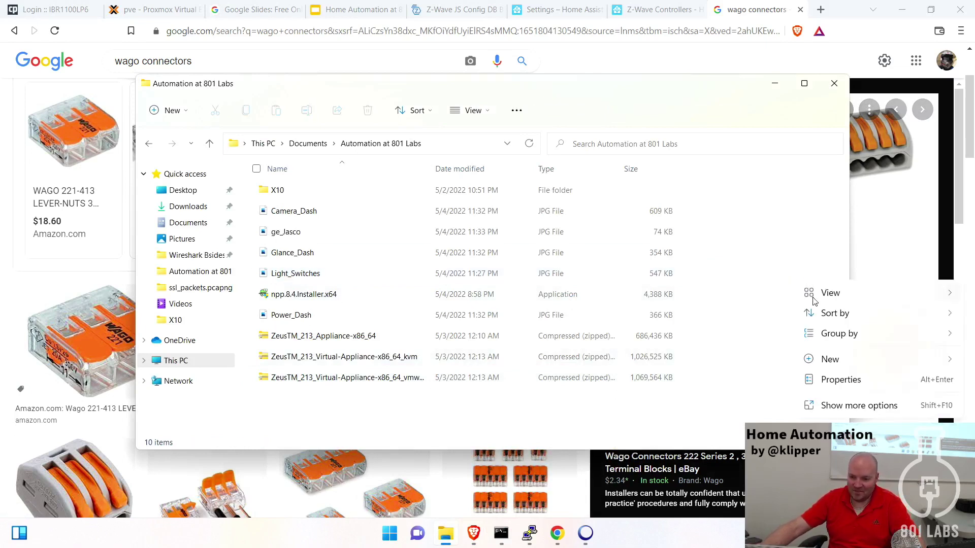
mouse_move(823, 314)
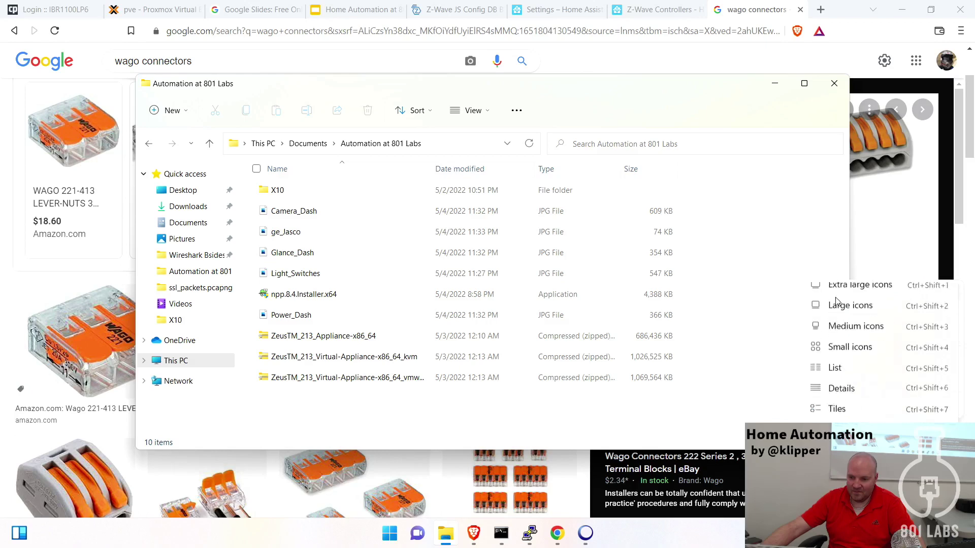
left_click(836, 299)
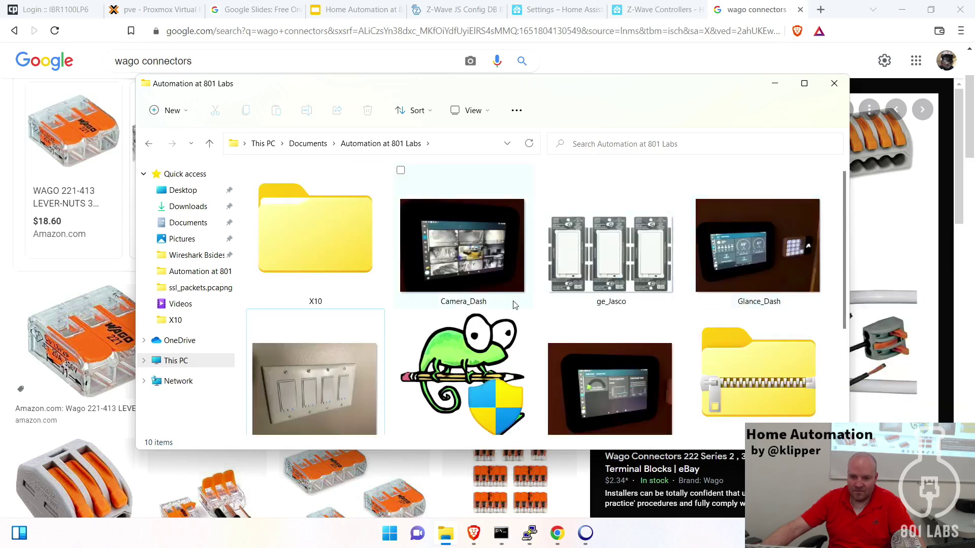
View and close the ge_Jasco and Camera_Dash photos, then open Power_Dash
double_click(597, 267)
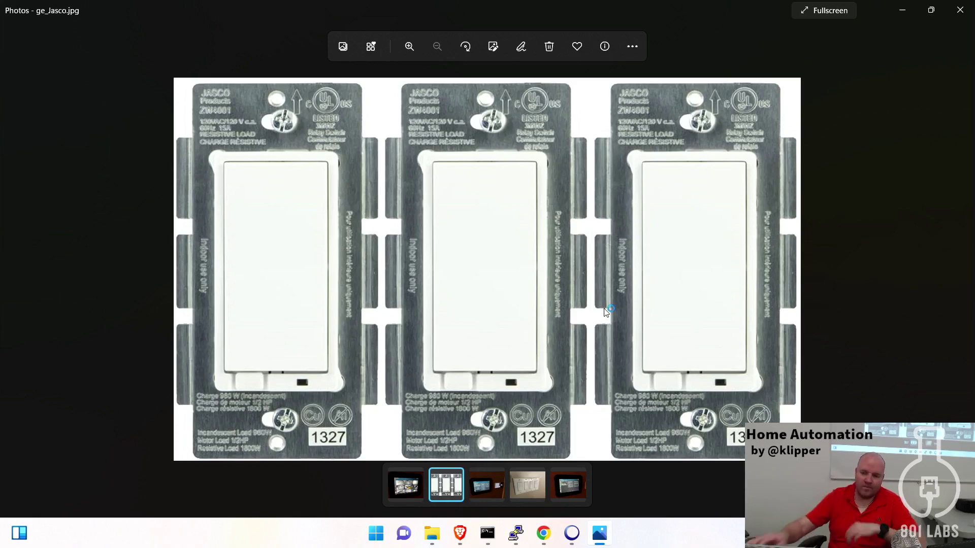
left_click(960, 10)
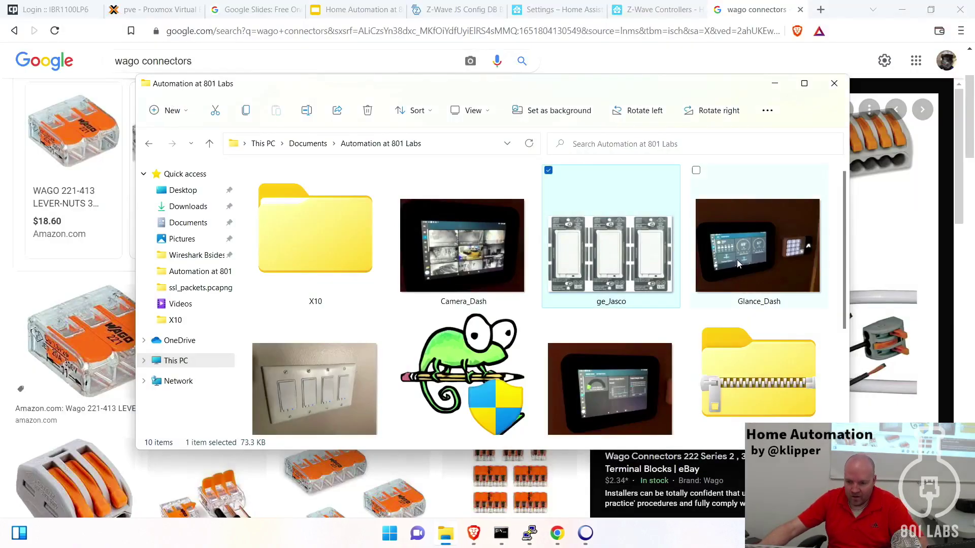
scroll(731, 276, "down", 3)
scroll(680, 348, "up", 3)
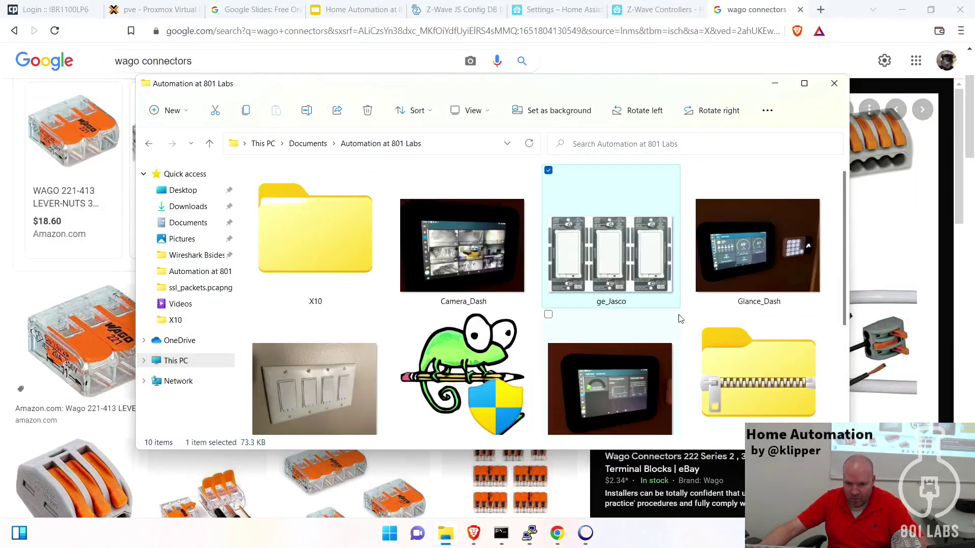
double_click(484, 251)
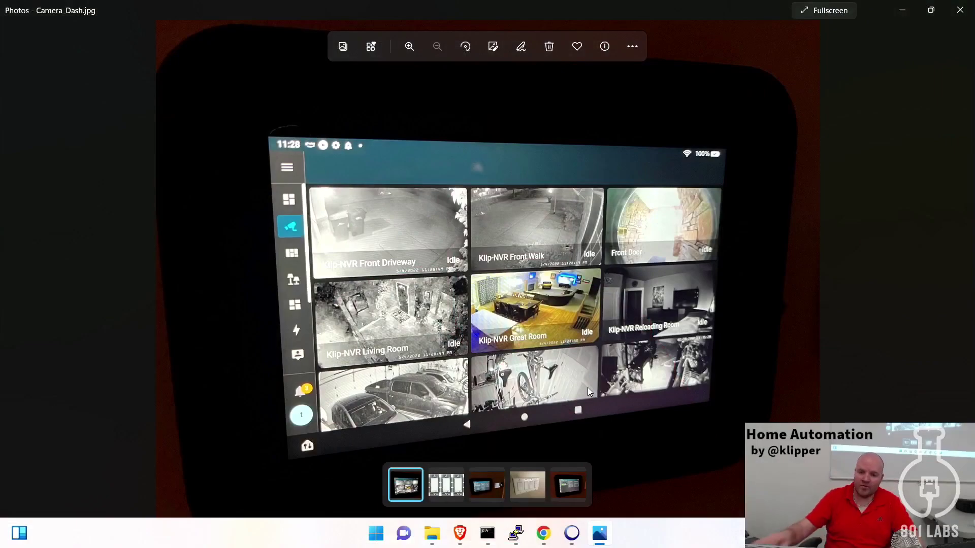
left_click(959, 10)
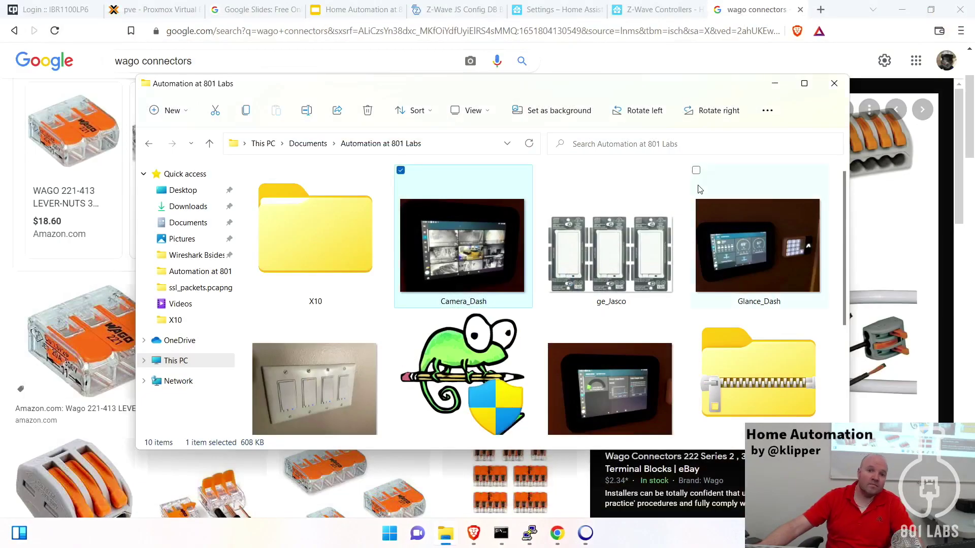
mouse_move(680, 183)
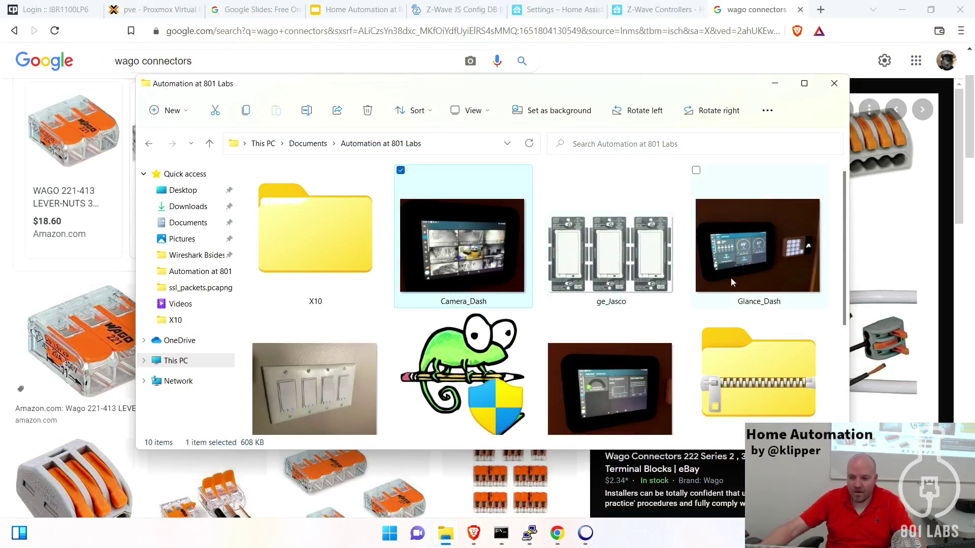
double_click(636, 365)
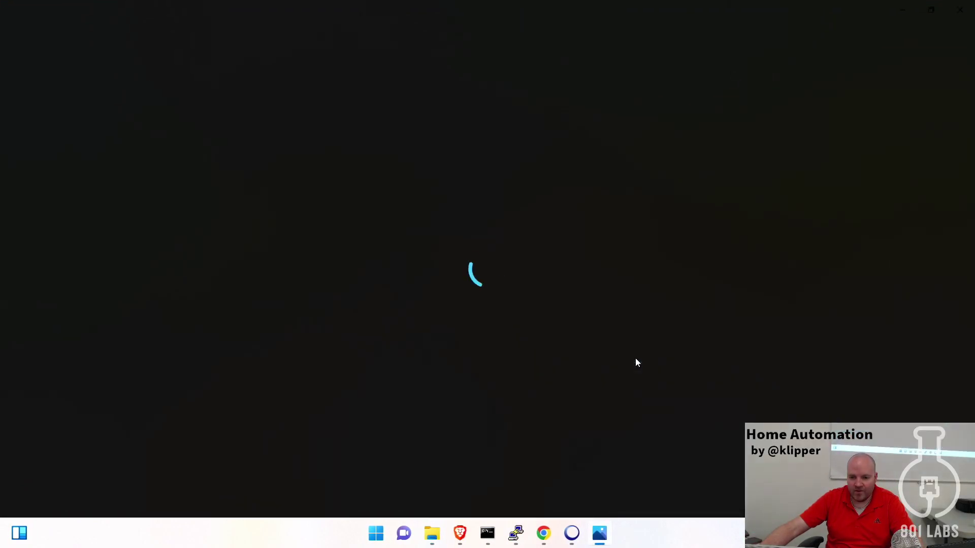
Zoom in and out on the Power_Dash photo, then close it
scroll(412, 285, "up", 2)
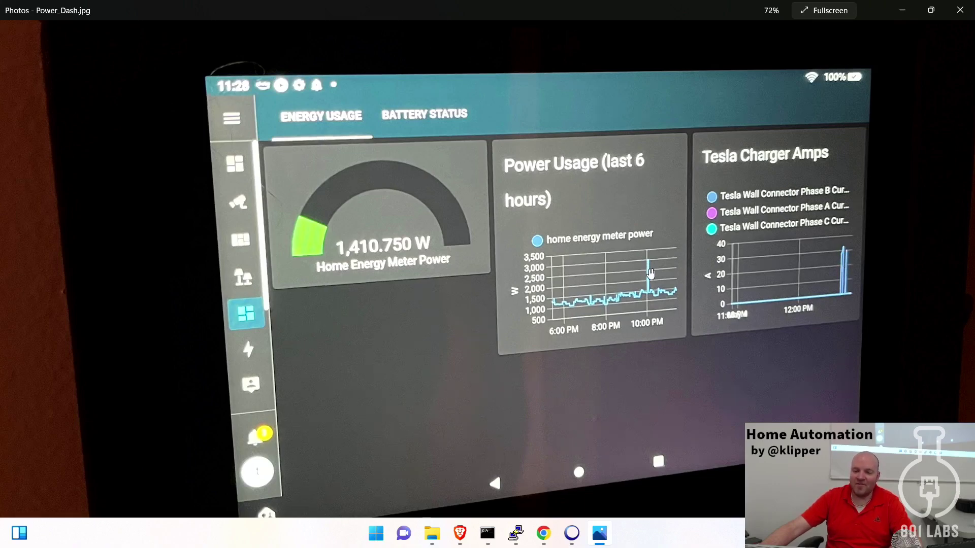
scroll(651, 272, "down", 2)
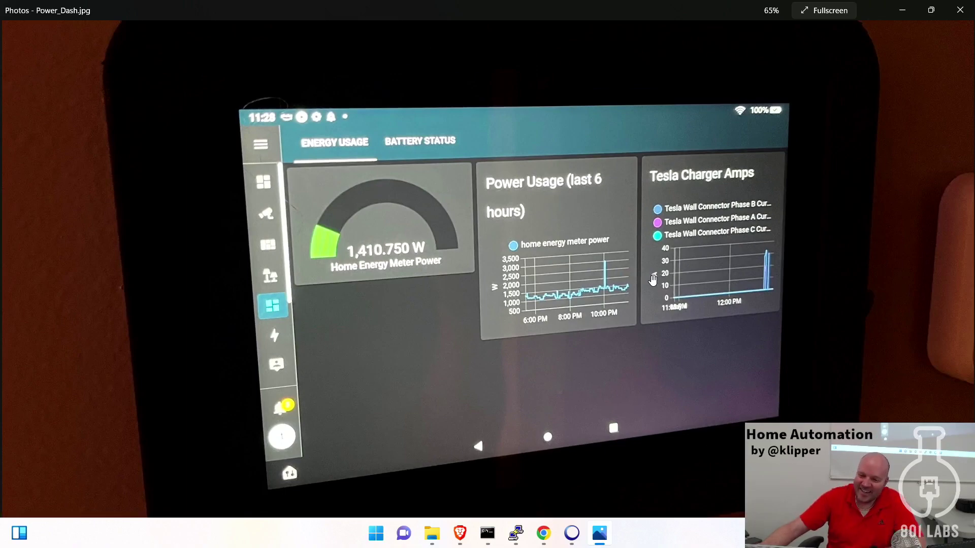
scroll(587, 295, "up", 3)
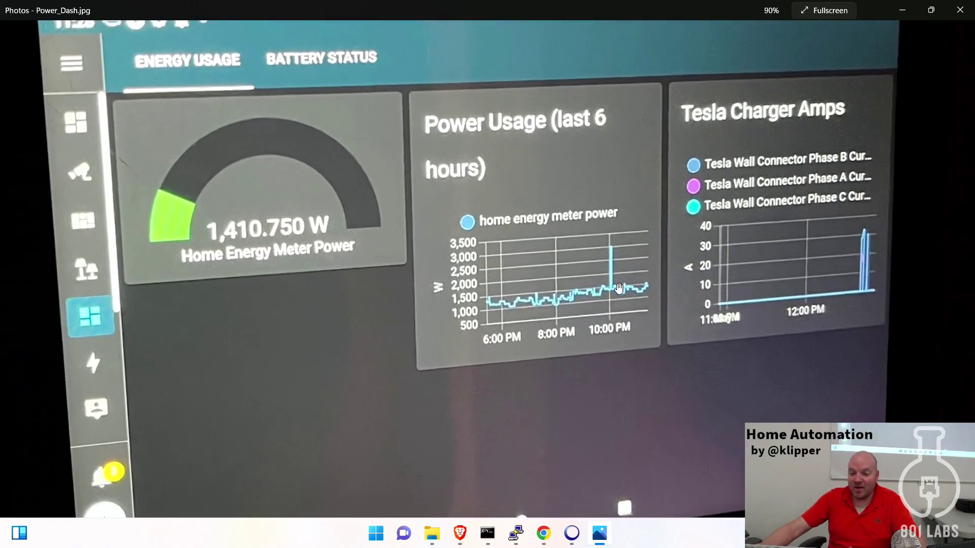
scroll(618, 288, "down", 2)
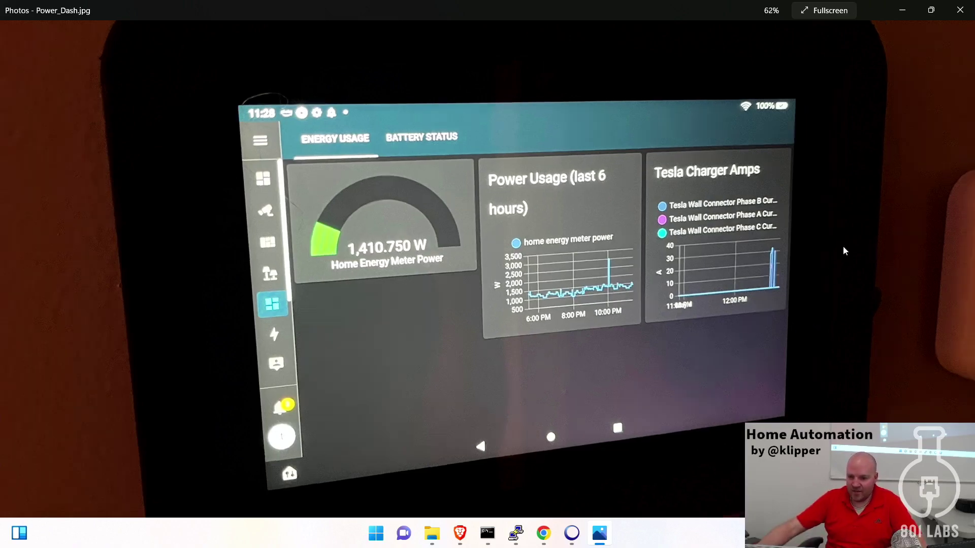
scroll(844, 246, "down", 3)
left_click(960, 10)
Open the Glance_Dash photo from the folder
scroll(748, 285, "down", 3)
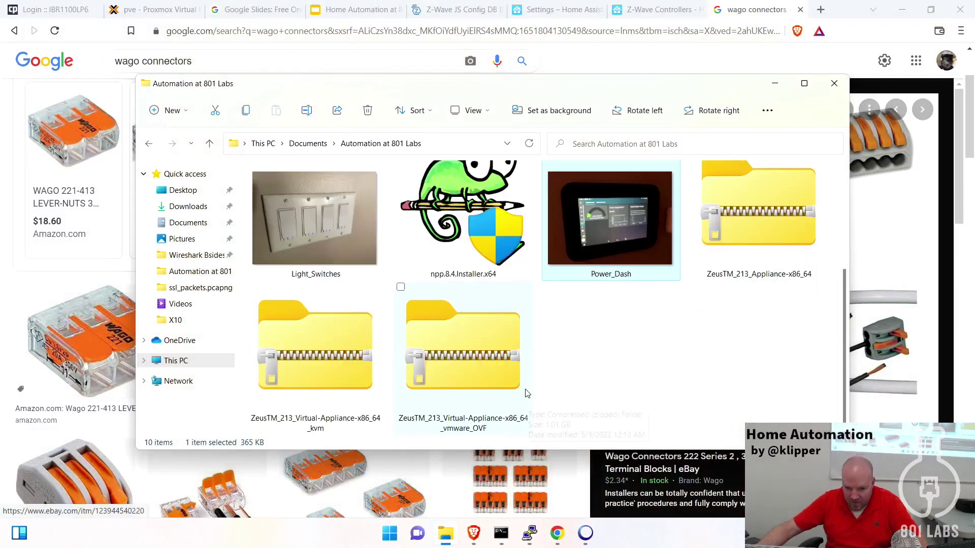
scroll(628, 231, "up", 3)
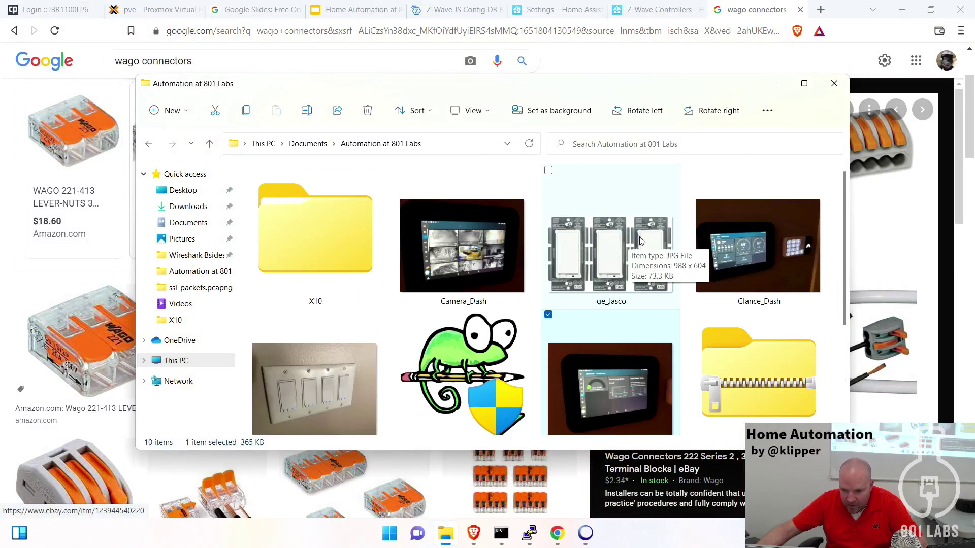
double_click(750, 246)
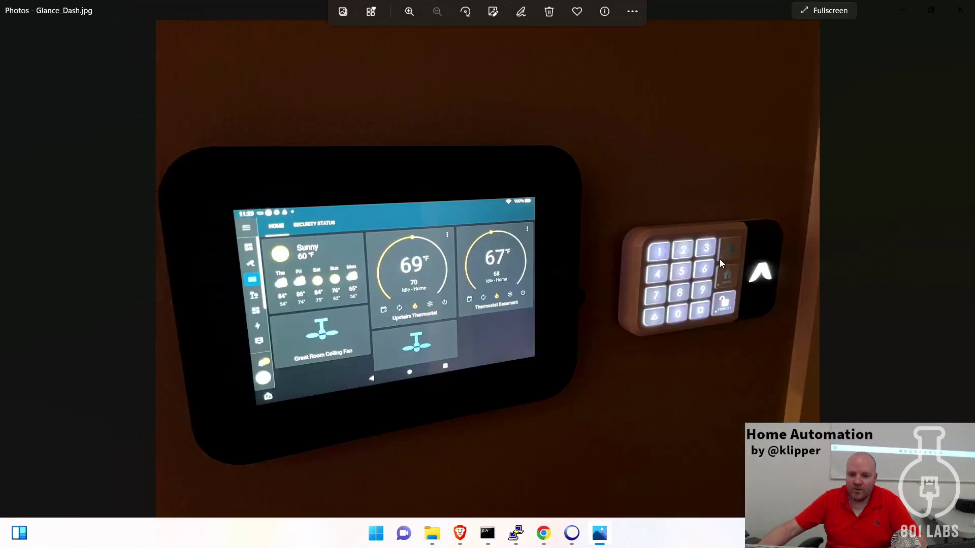
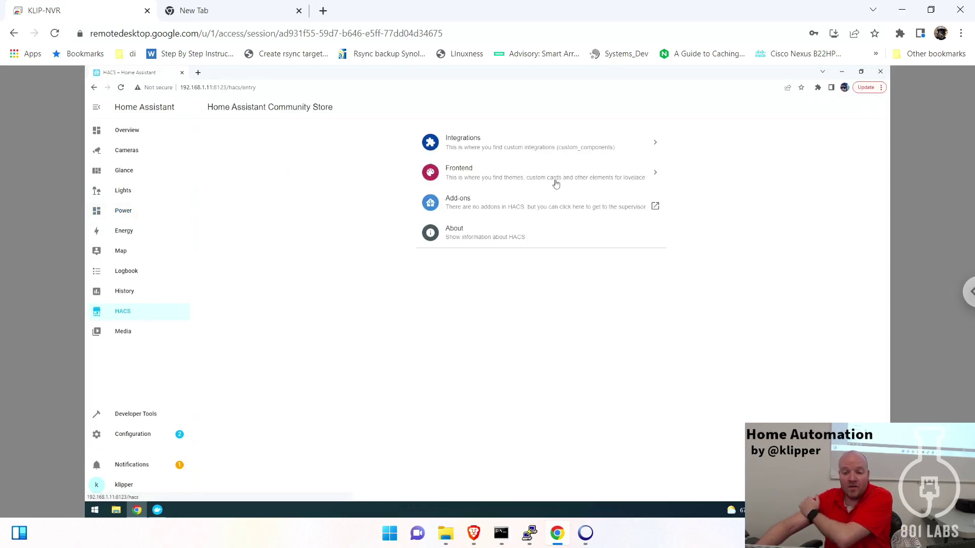
Open the HACS downloaded integrations list, then its Add repository catalogue
left_click(561, 148)
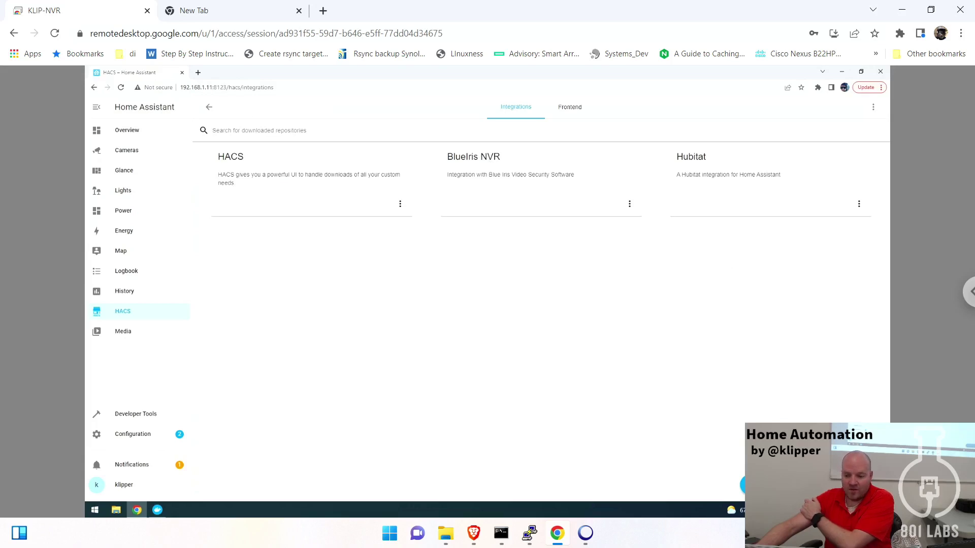
left_click(746, 484)
Search the repository catalogue for bhyve, node and twitter, ending on 'switch' repositories
left_click(509, 296)
key("ctrl+a")
key("BackSpace")
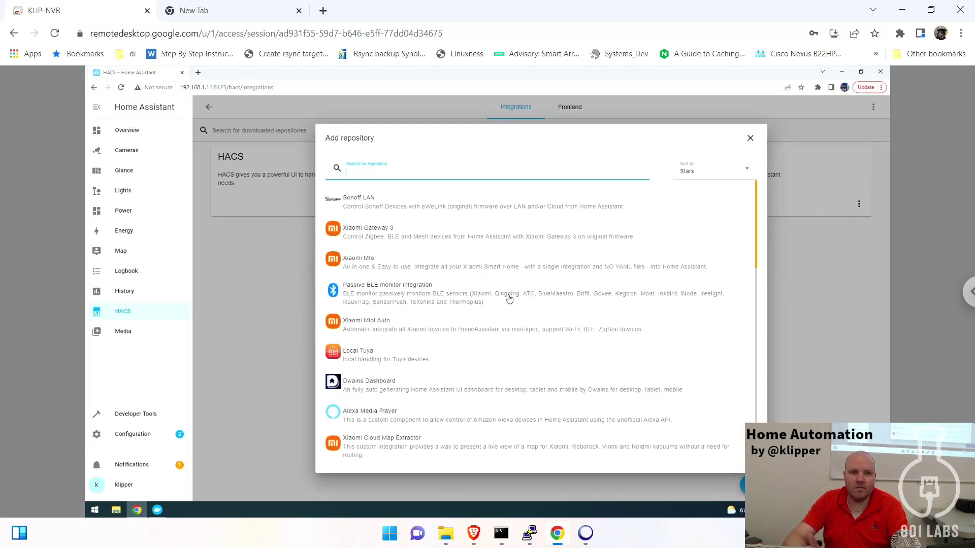
type("b")
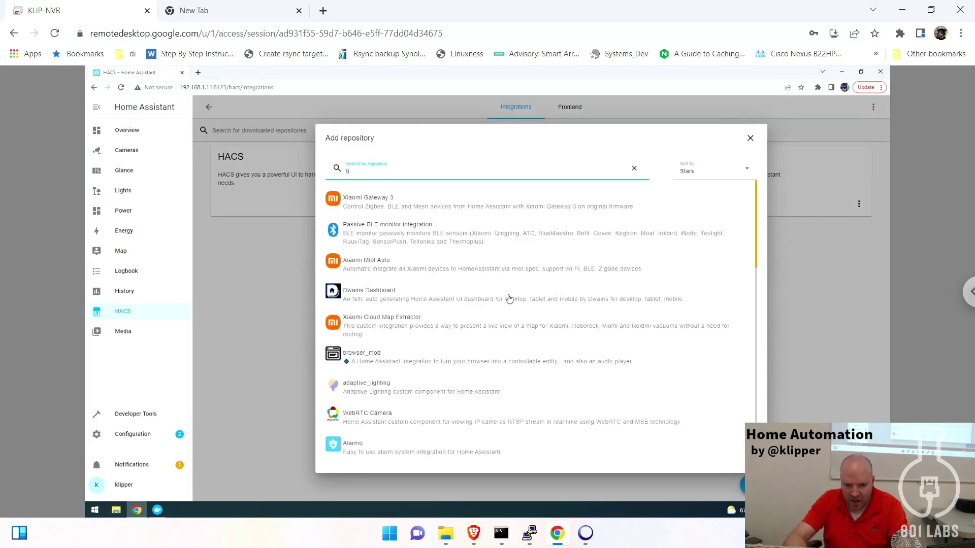
type("hy")
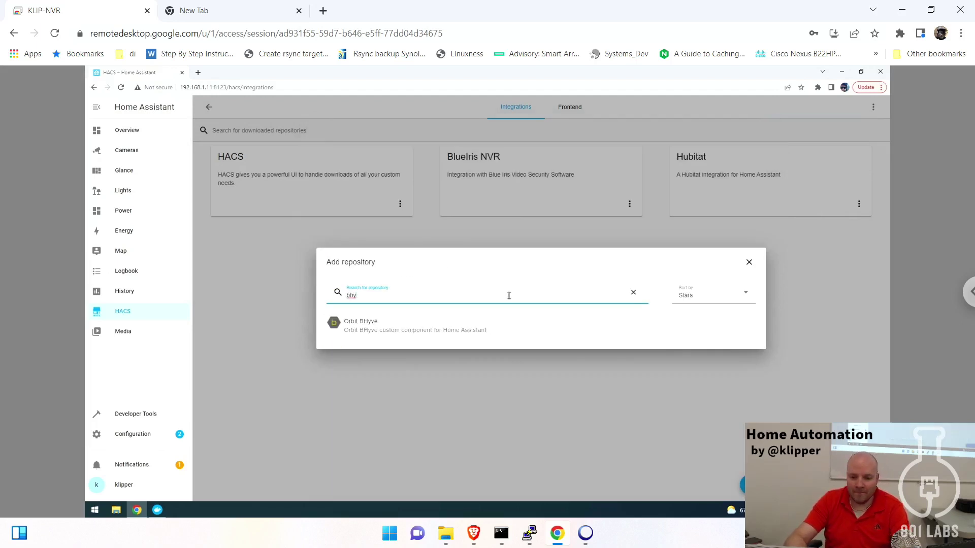
key("BackSpace")
key("BackSpace")
key("BackSpace")
type("node")
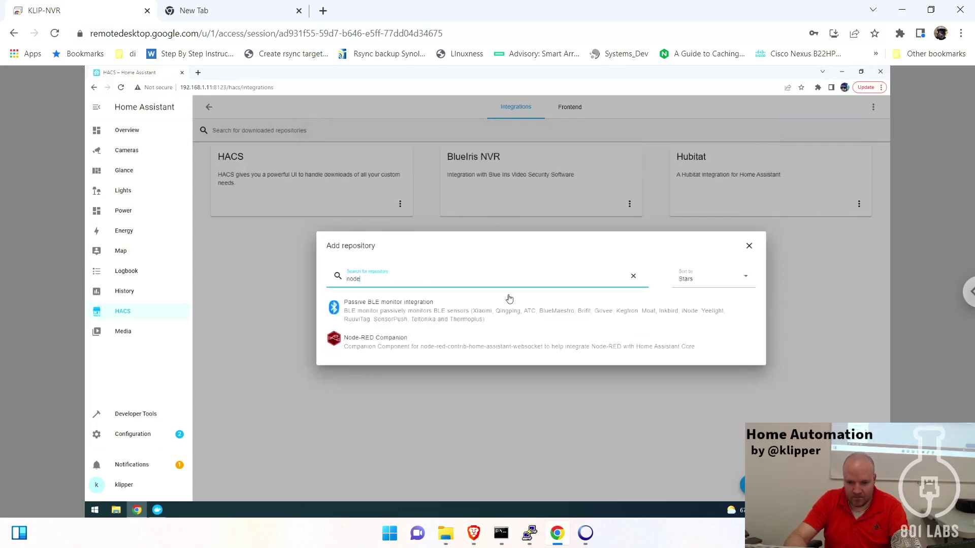
key("BackSpace")
key("BackSpace")
key("BackSpace")
type("twitter")
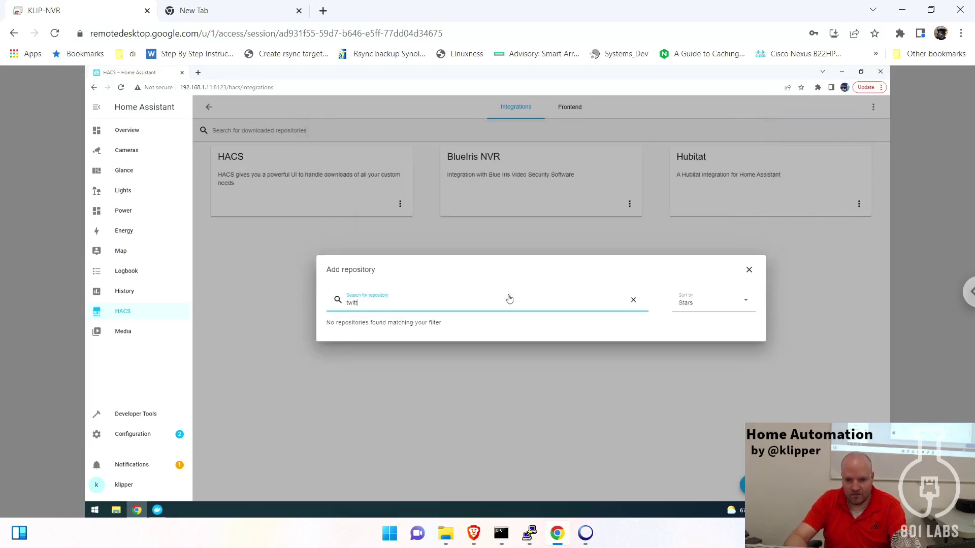
key("BackSpace")
key("BackSpace")
key("BackSpace")
key("BackSpace")
key("BackSpace")
key("BackSpace")
key("BackSpace")
type("switch")
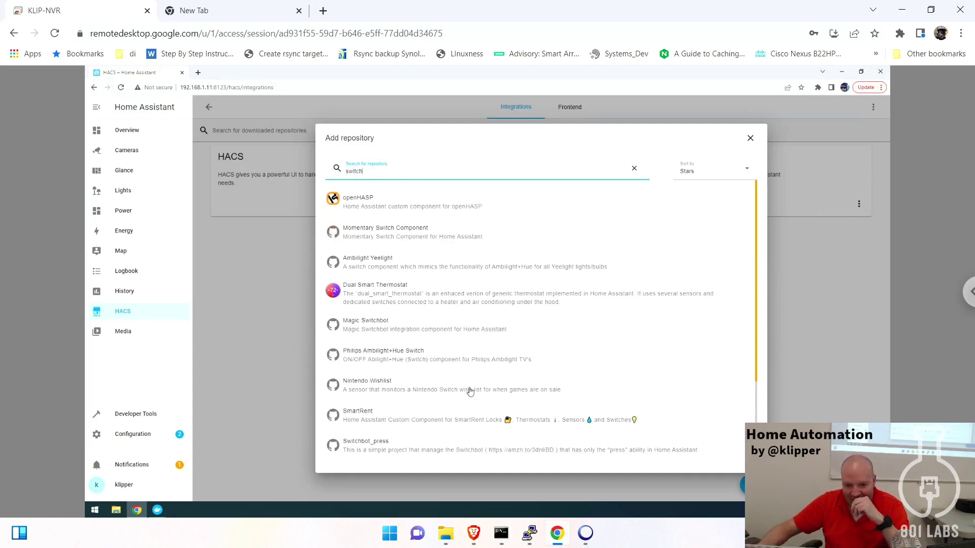
Search the repository catalogue for Steam and security integrations
double_click(365, 173)
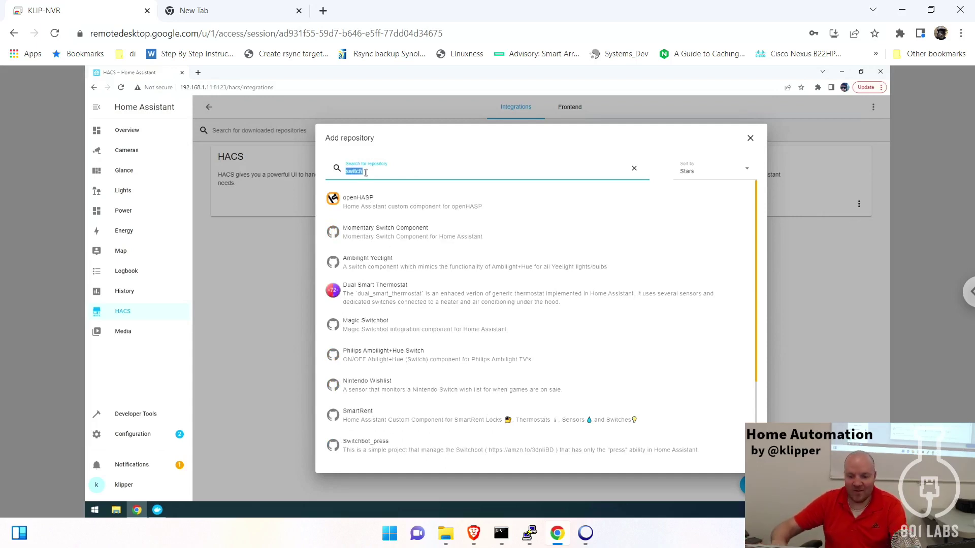
type("stea")
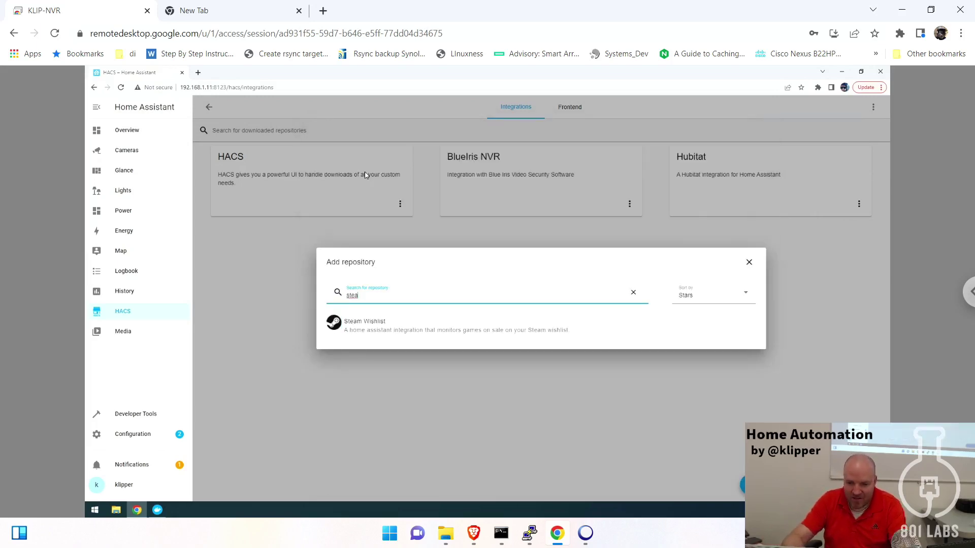
key("BackSpace")
key("BackSpace")
key("BackSpace")
type("e")
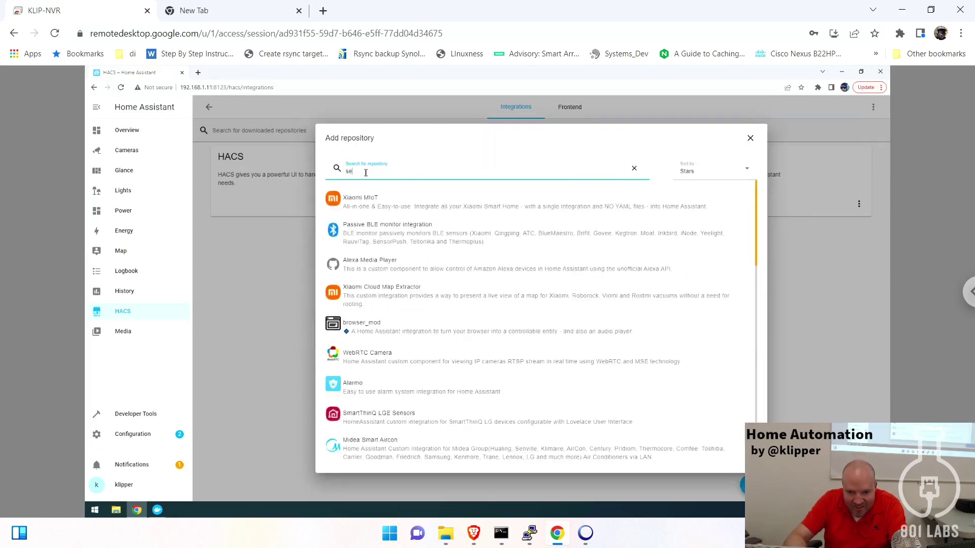
type("ccu")
key("BackSpace")
key("BackSpace")
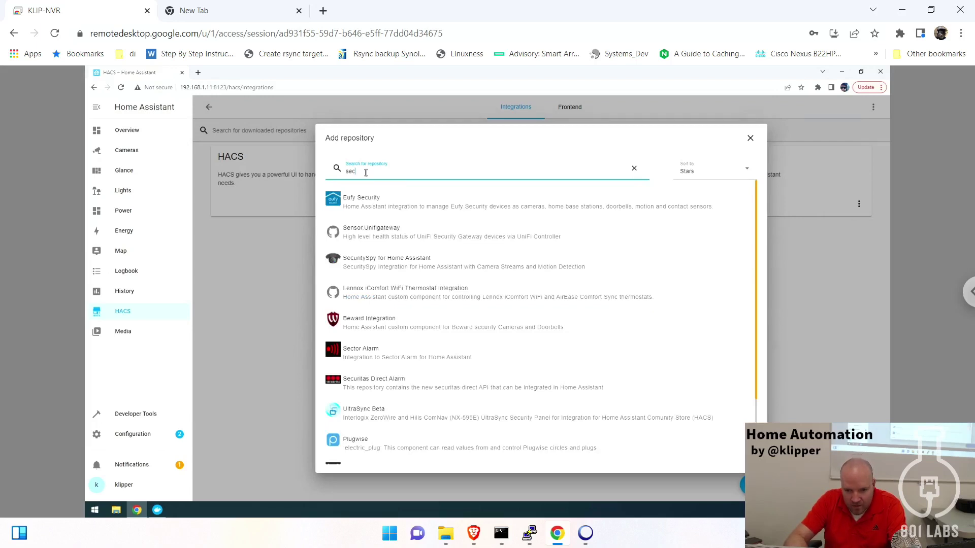
type("urif")
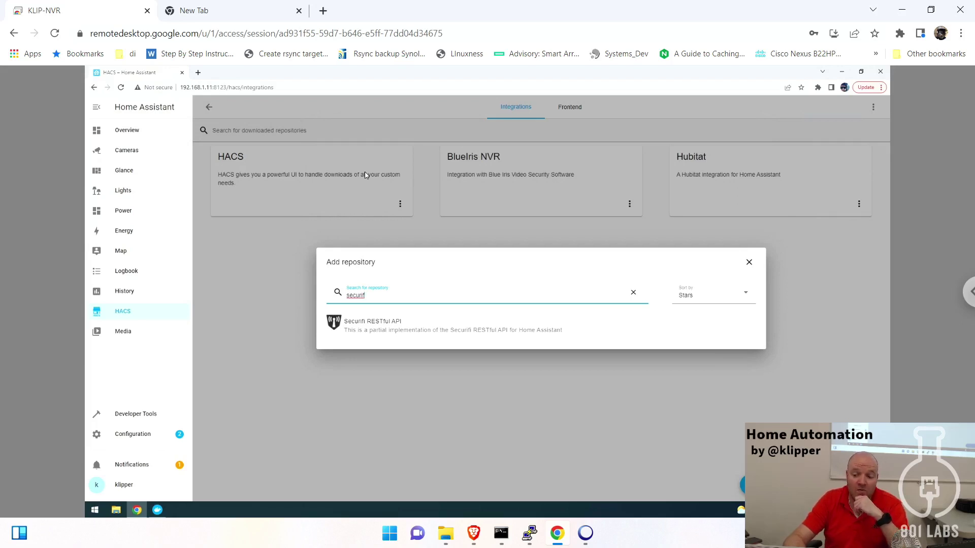
key("BackSpace")
key("BackSpace")
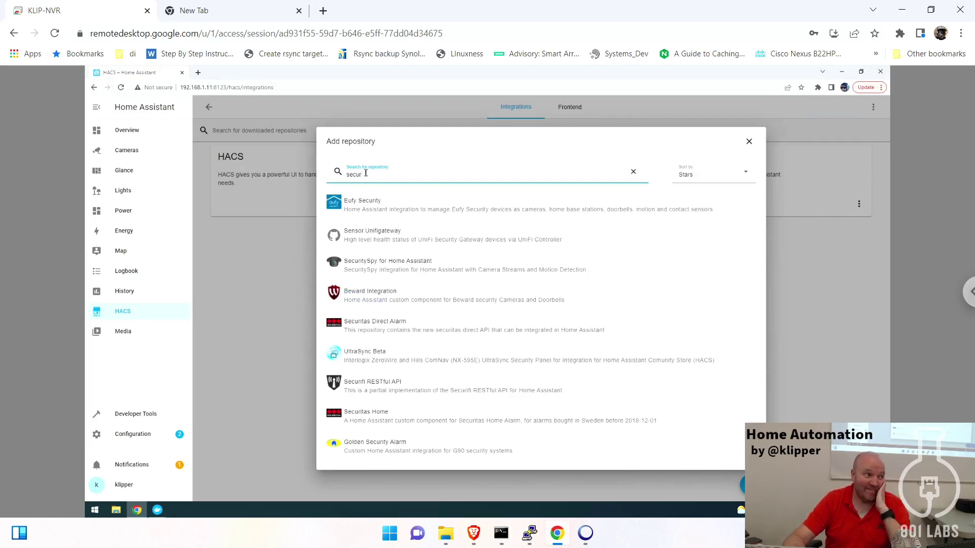
key("BackSpace")
key("BackSpace")
key("BackSpace")
key("BackSpace")
key("BackSpace")
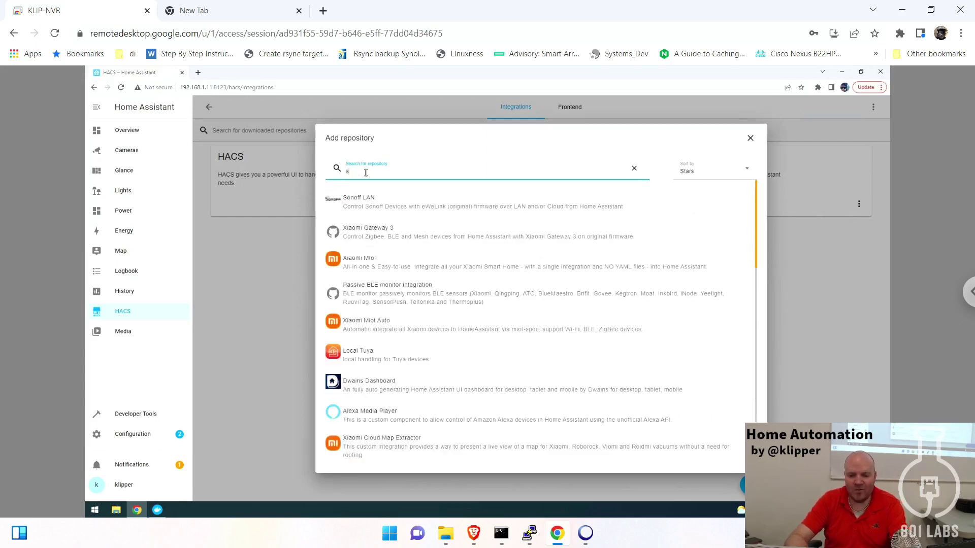
Search for Sonos and Plex integrations, then close the repository catalogue
type("sonos")
key("BackSpace")
key("BackSpace")
key("BackSpace")
key("BackSpace")
key("BackSpace")
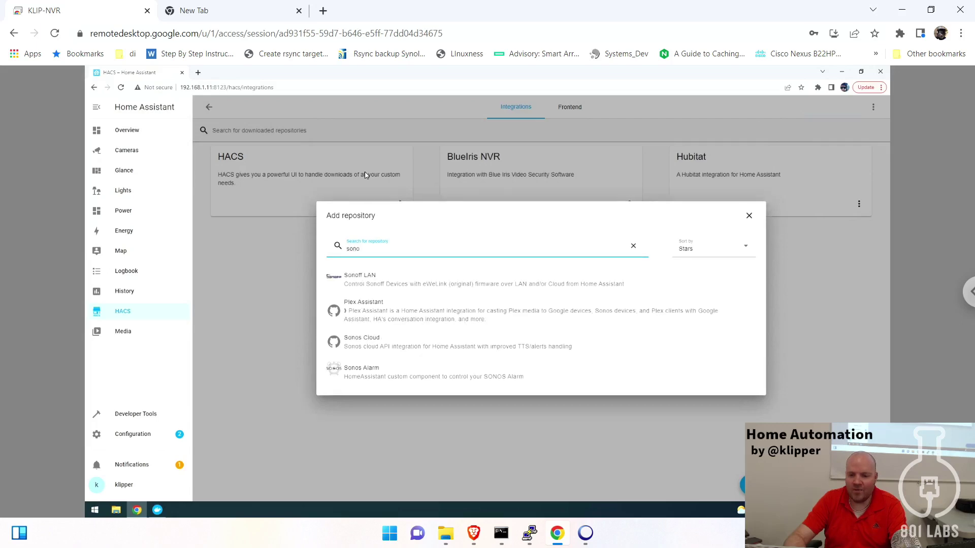
type("plex")
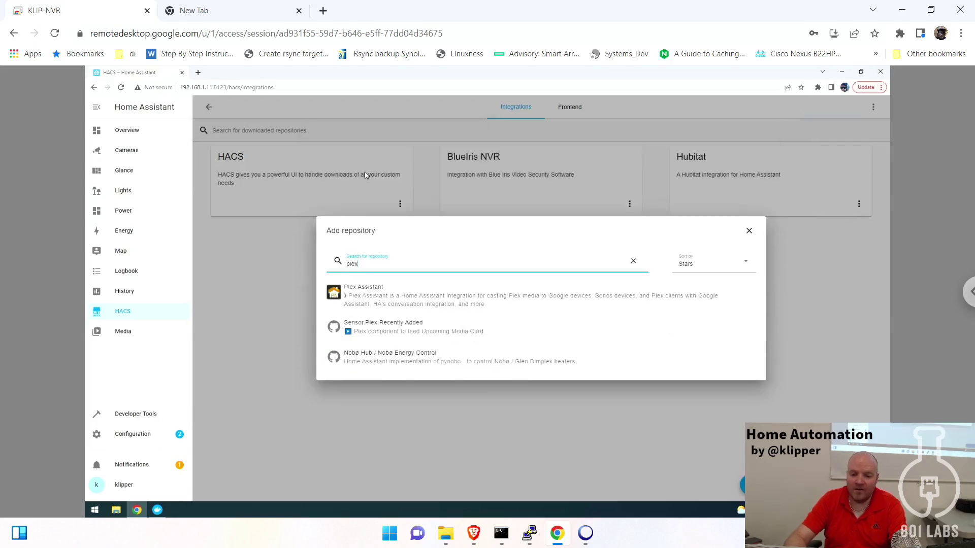
key("BackSpace")
key("BackSpace")
key("BackSpace")
key("BackSpace")
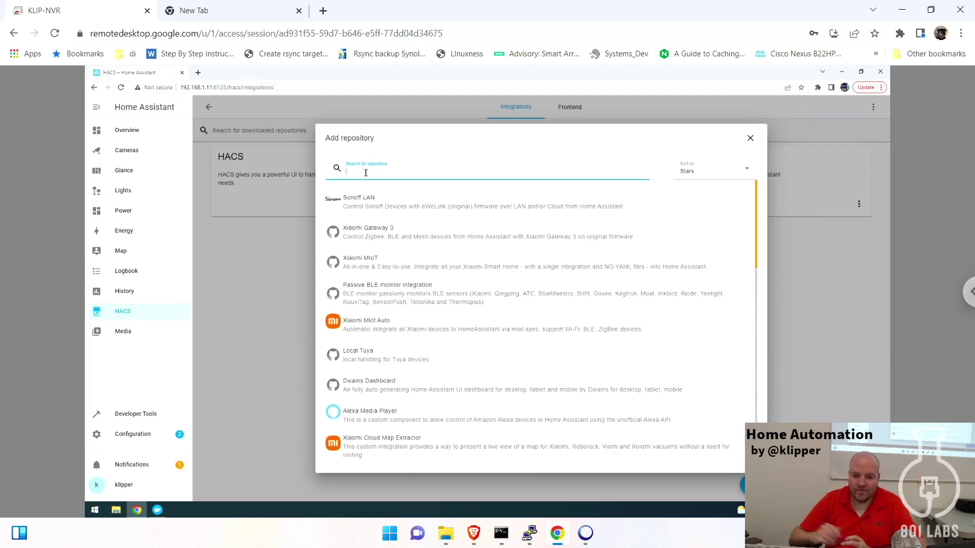
left_click(750, 139)
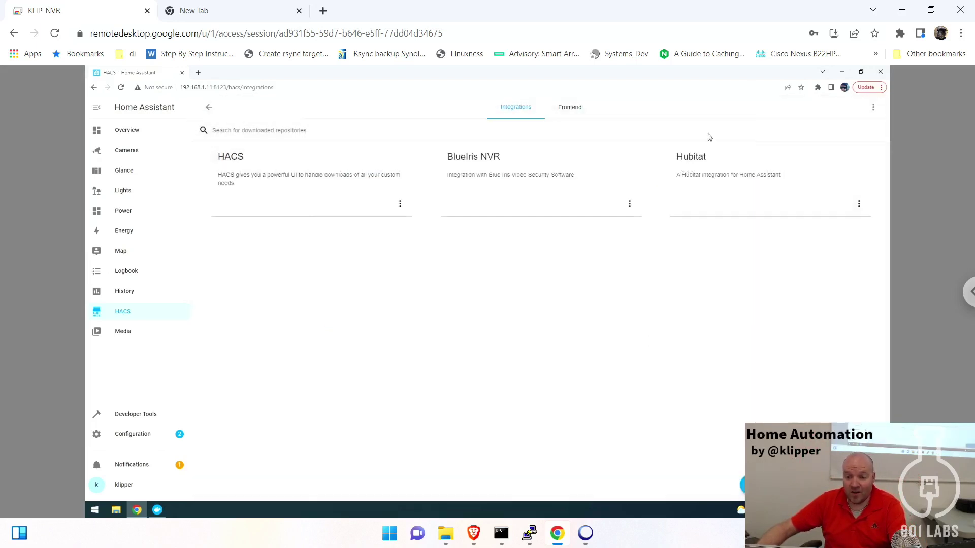
Show HACS Frontend items and browse the Lovelace card catalogue before closing it
left_click(581, 111)
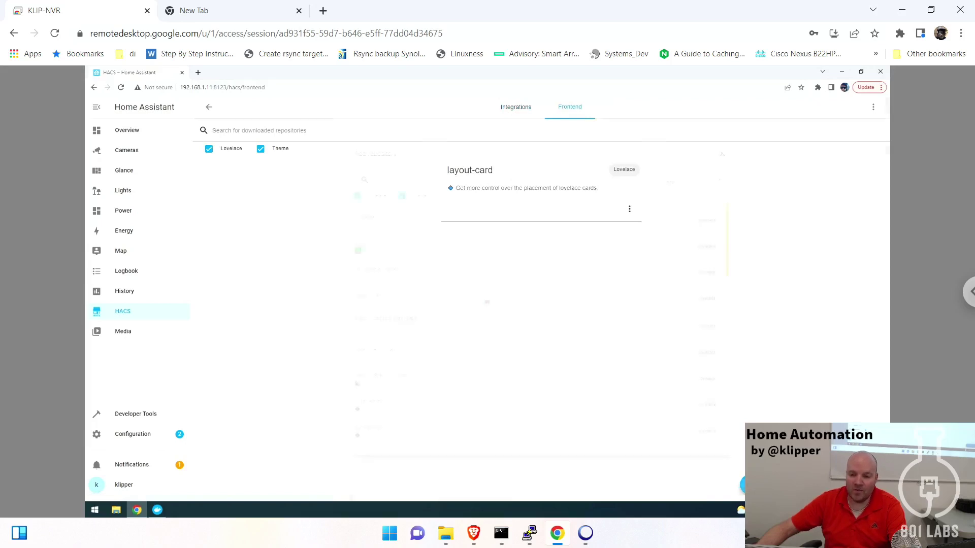
left_click(742, 485)
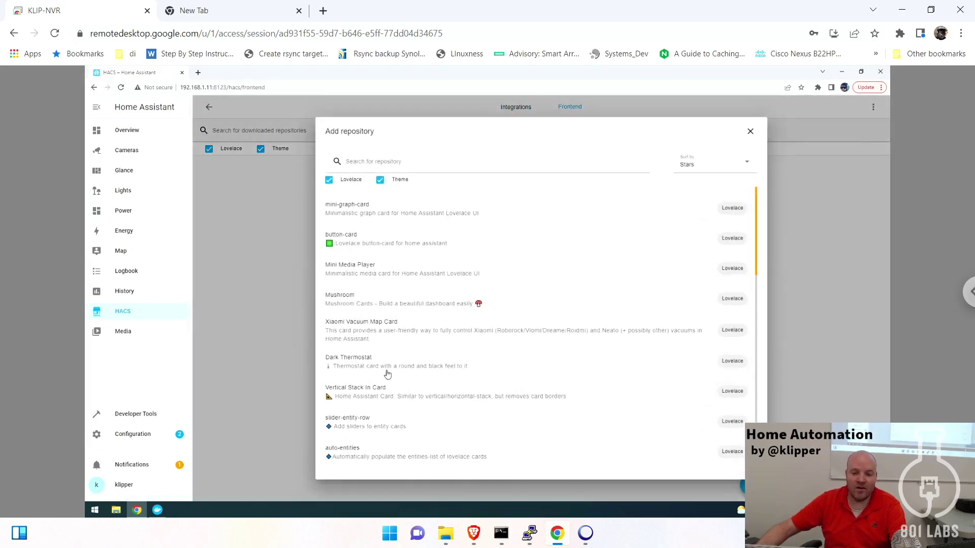
scroll(456, 324, "down", 5)
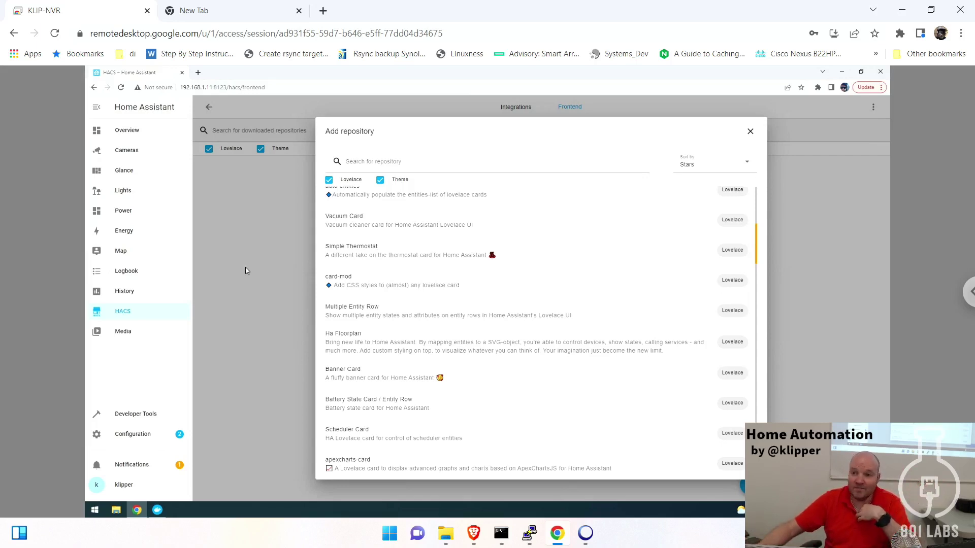
left_click(750, 132)
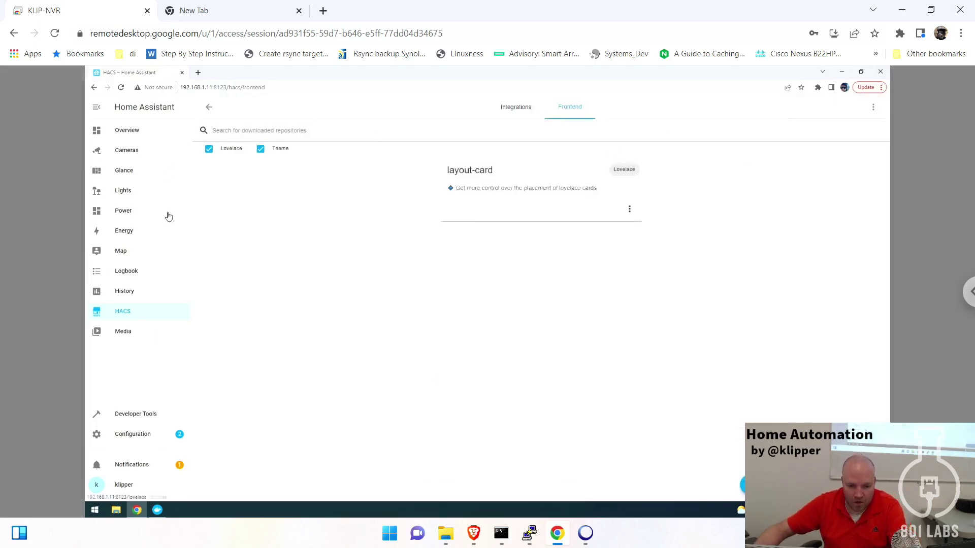
Check Hubitat's details in HACS Integrations, then open the configured integrations overview
left_click(136, 434)
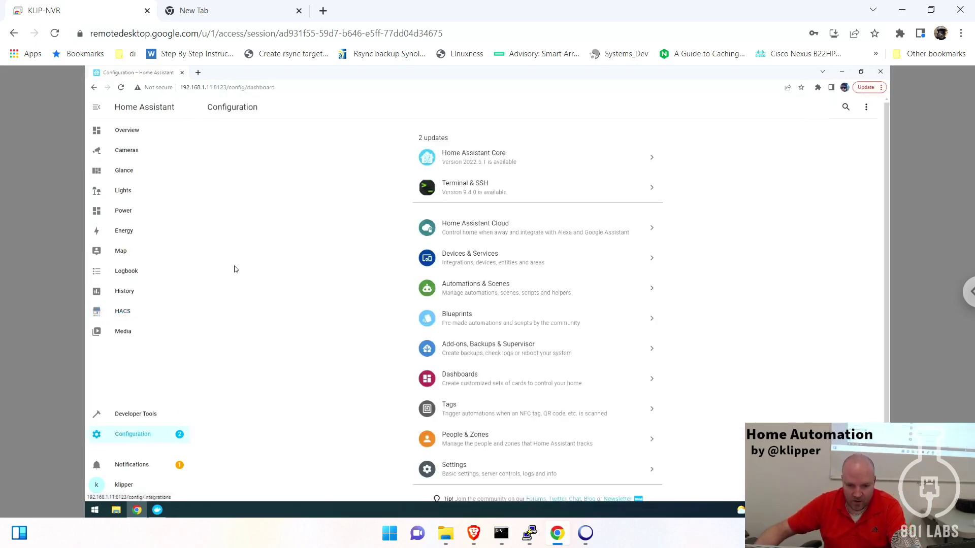
left_click(120, 312)
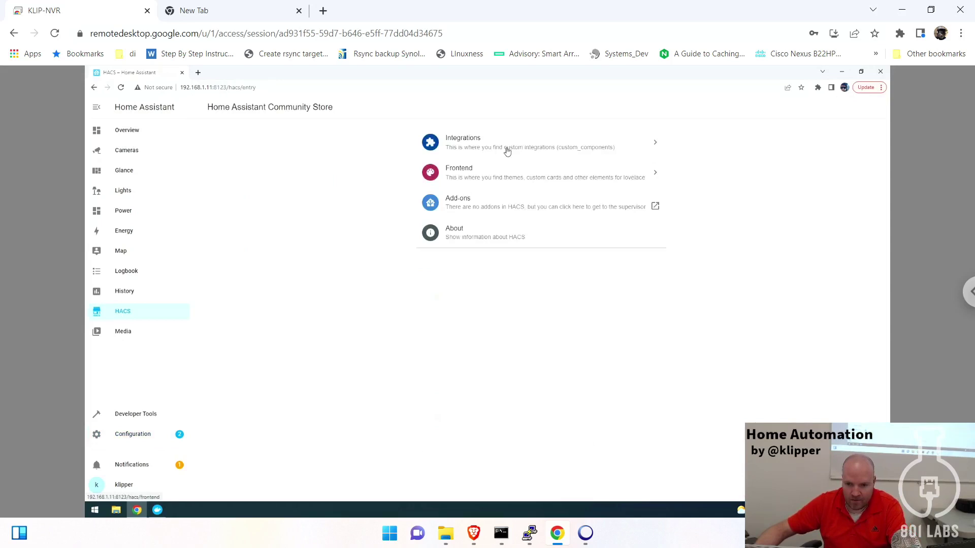
left_click(507, 152)
left_click(744, 177)
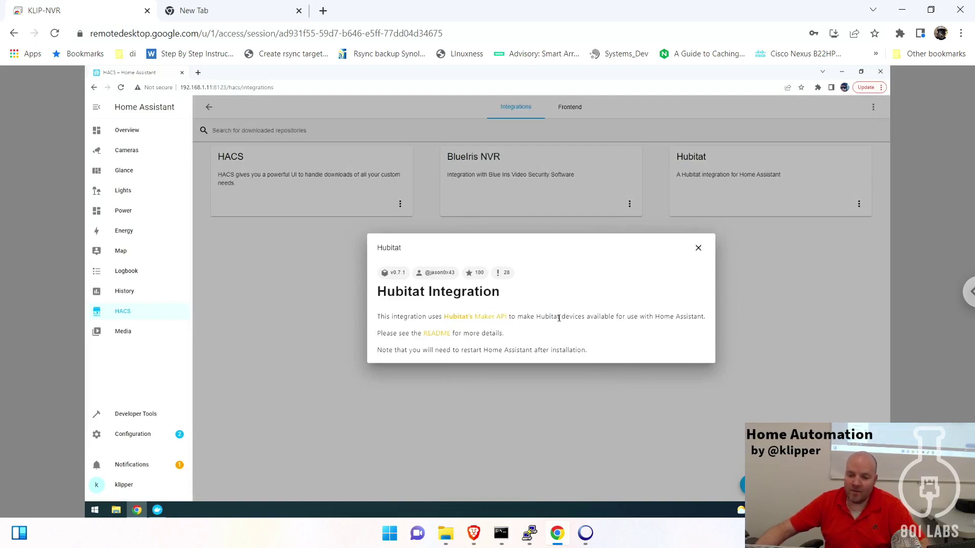
left_click(699, 248)
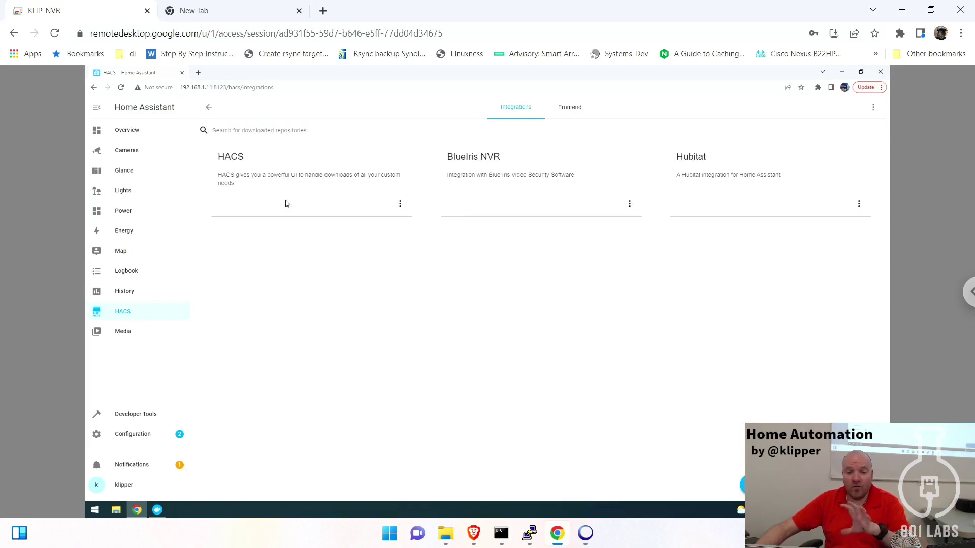
left_click(134, 434)
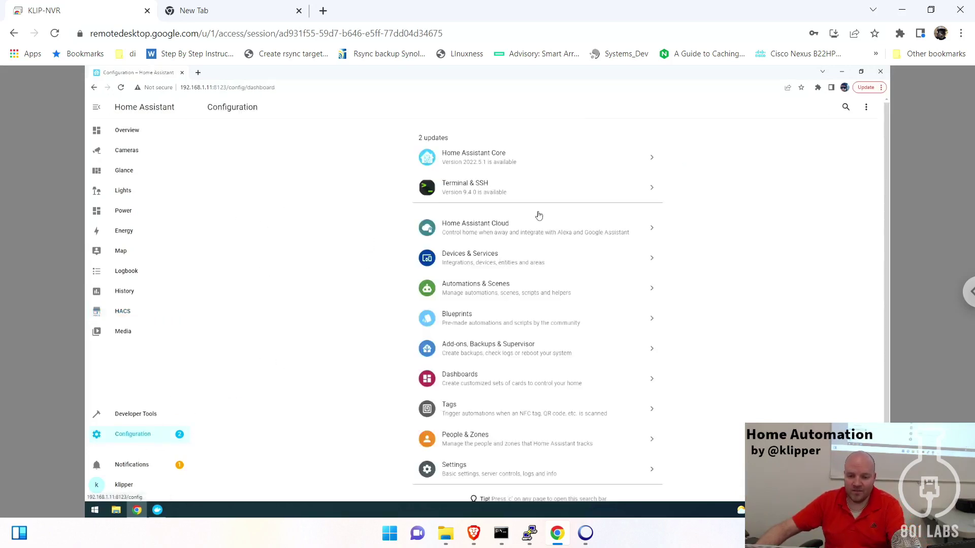
left_click(493, 259)
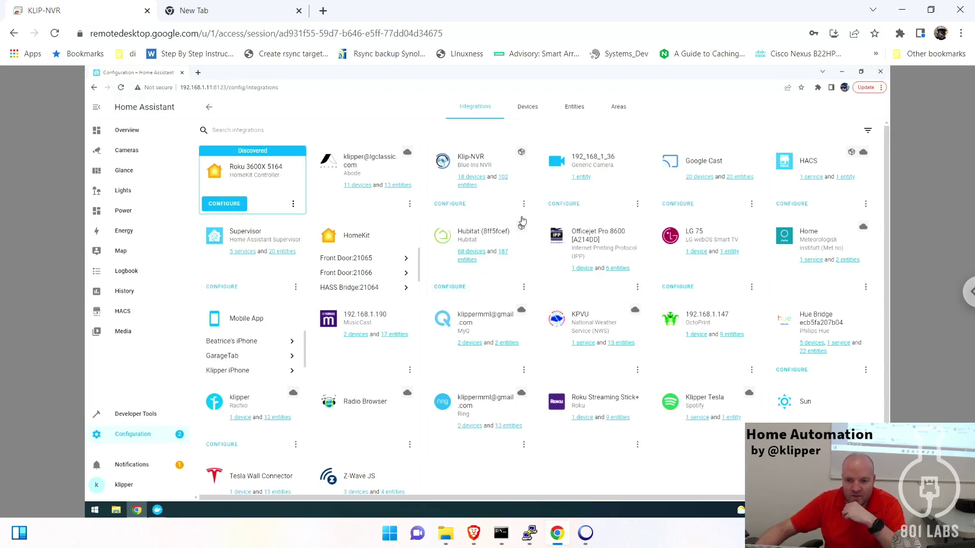
Open the options dialog of the Hubitat integration card
mouse_move(523, 230)
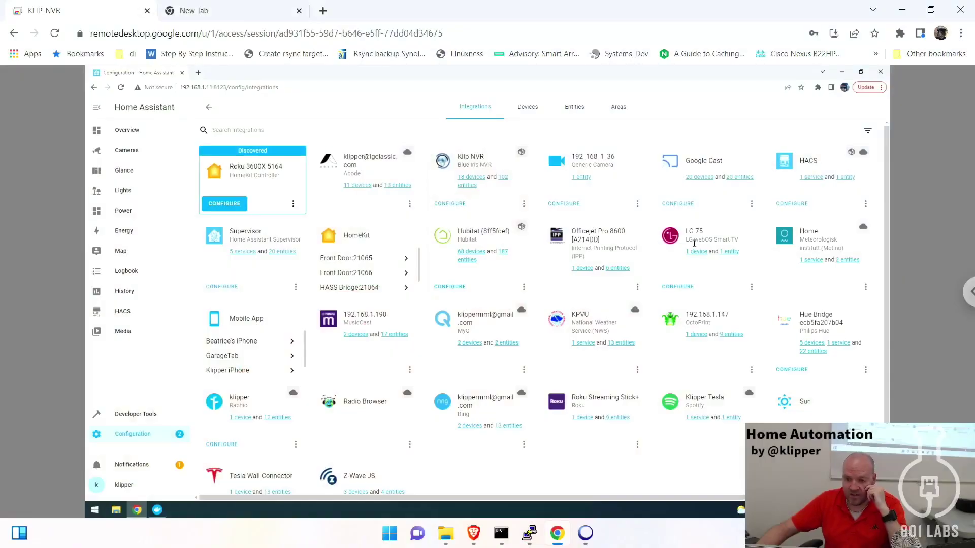
left_click(456, 288)
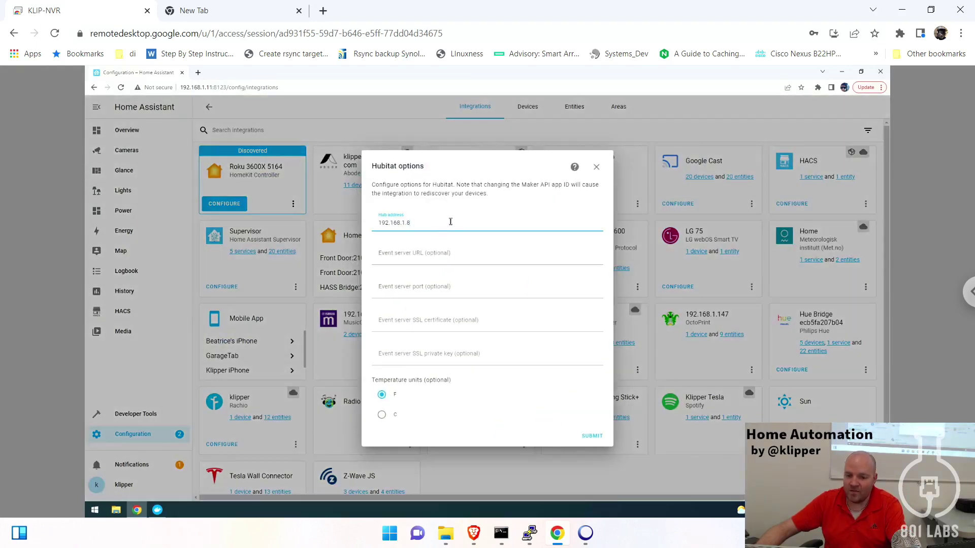
Close the Hubitat options, list Hubitat's devices, then go to the Lights dashboard
left_click(595, 169)
left_click(464, 253)
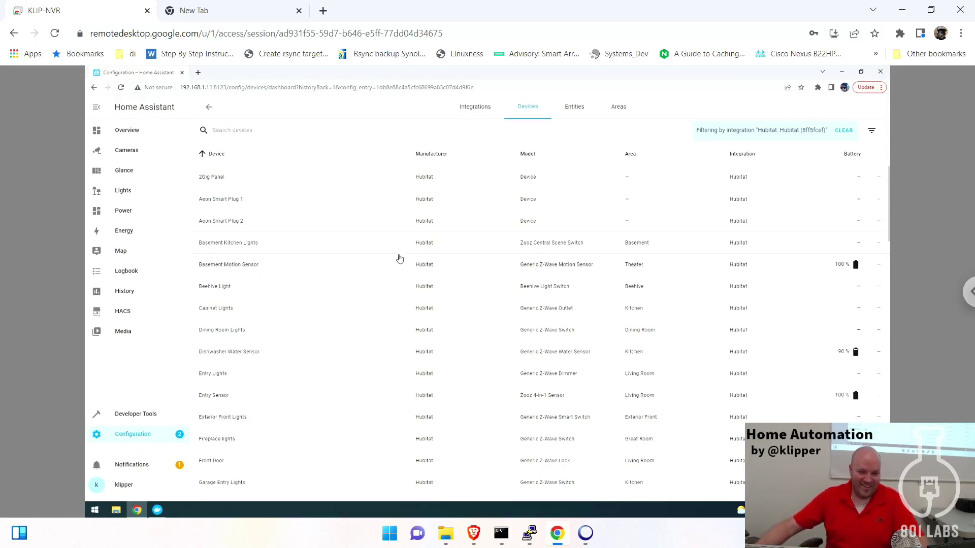
left_click(133, 192)
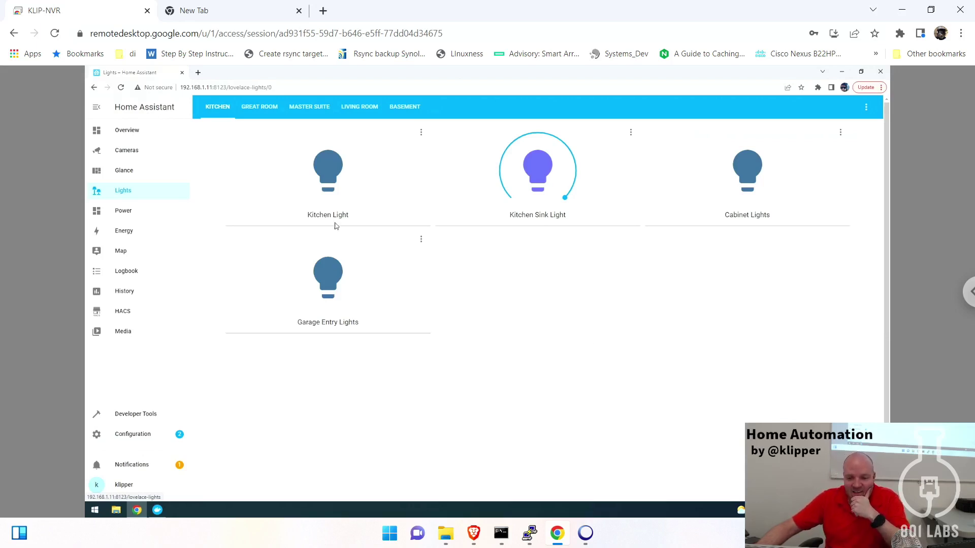
Turn the Kitchen Light on, then back off
left_click(329, 166)
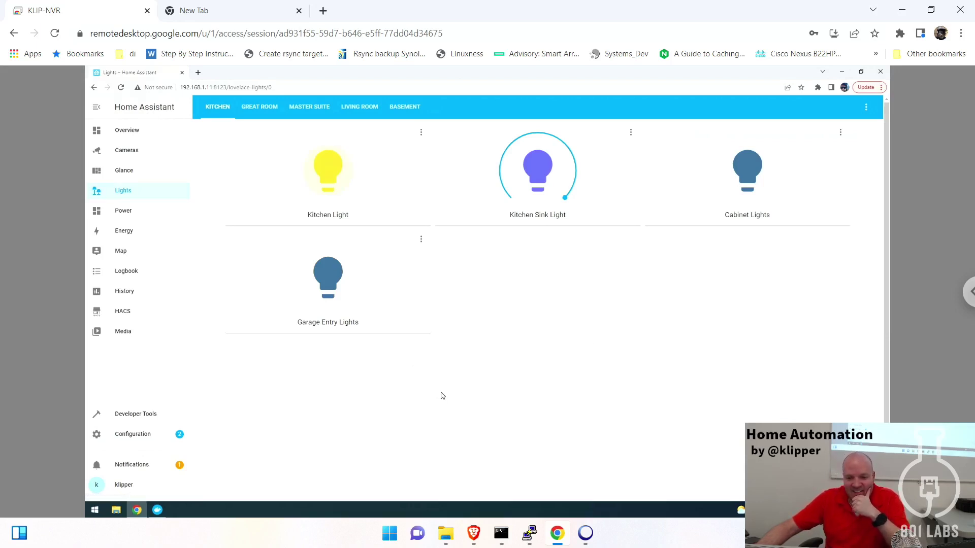
left_click(327, 175)
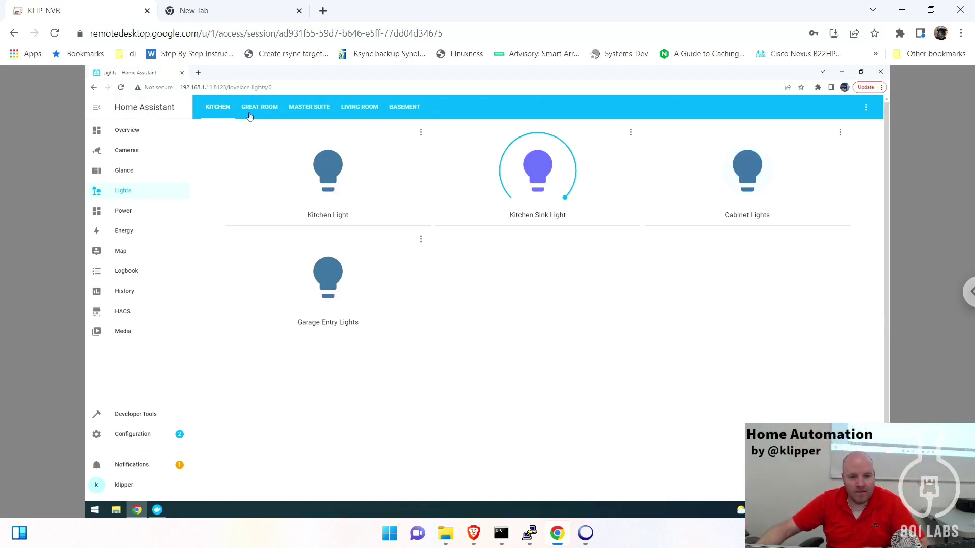
Set the Great Room Lamp to 63%, view Master Suite, Living Room, Basement, then Kitchen
left_click(246, 109)
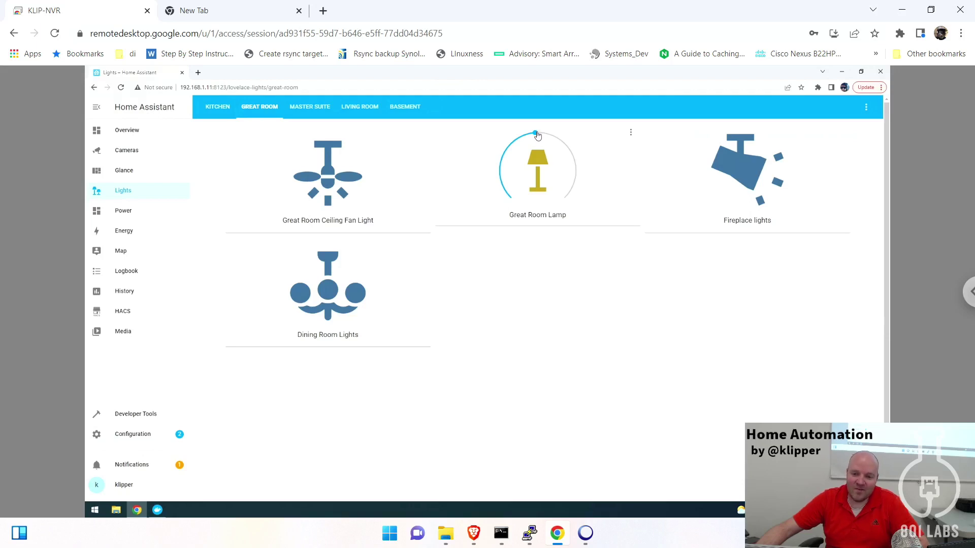
left_click_drag(537, 135, 560, 140)
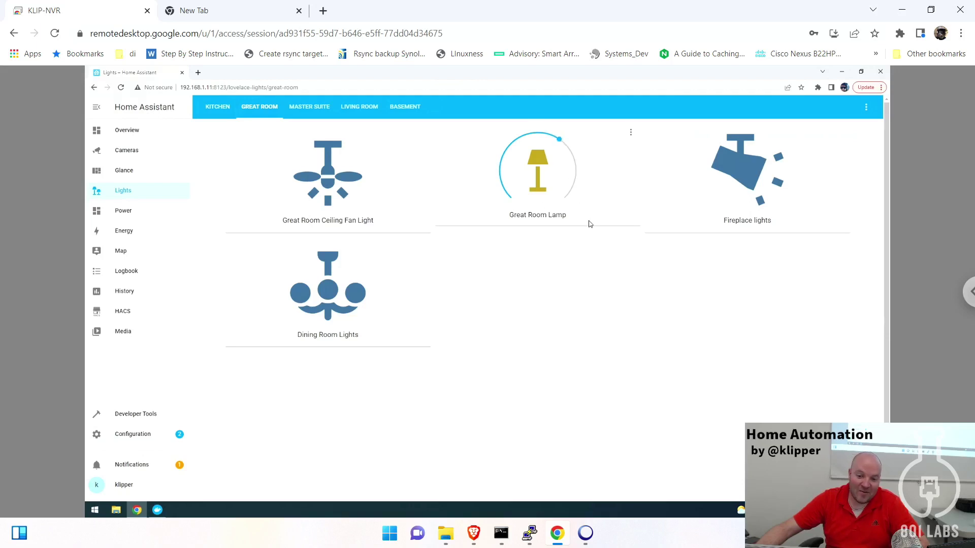
left_click(309, 110)
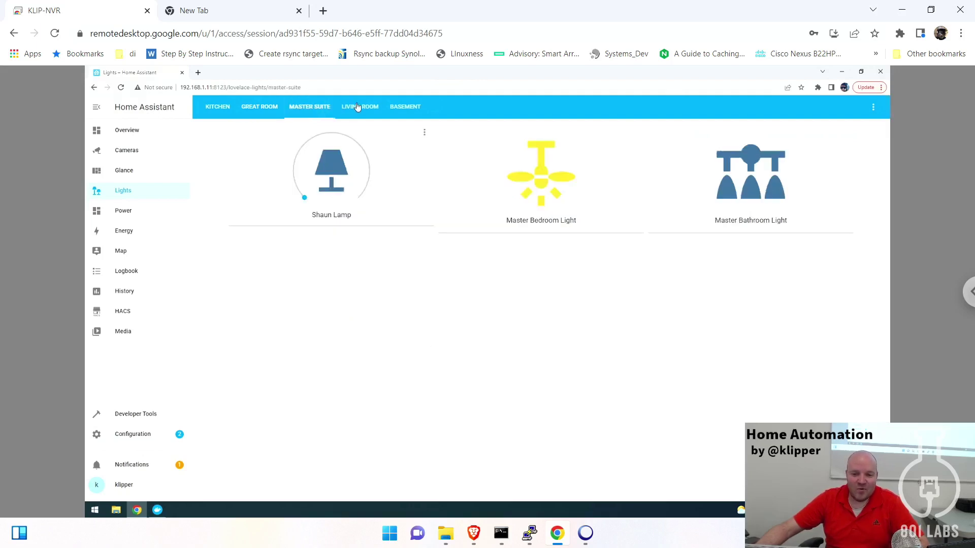
left_click(355, 107)
left_click(415, 107)
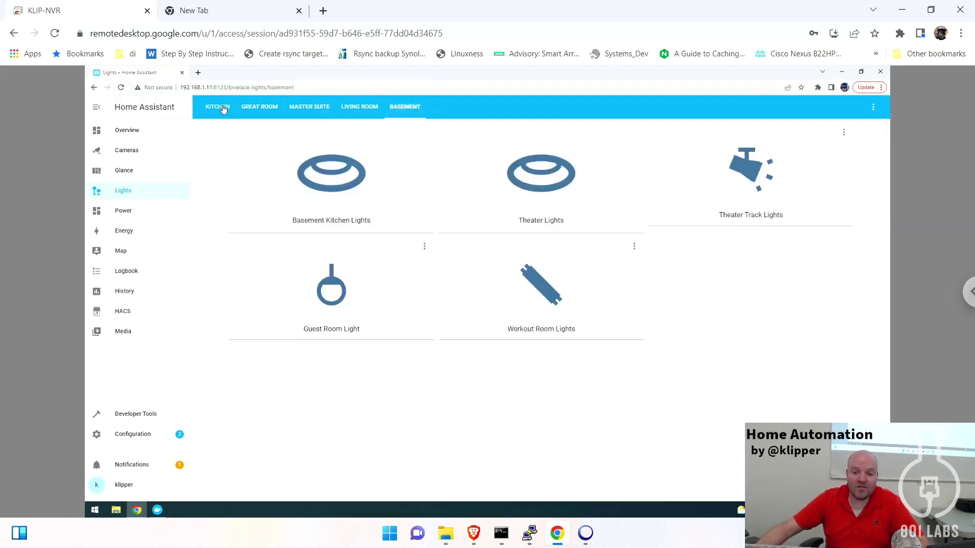
left_click(222, 109)
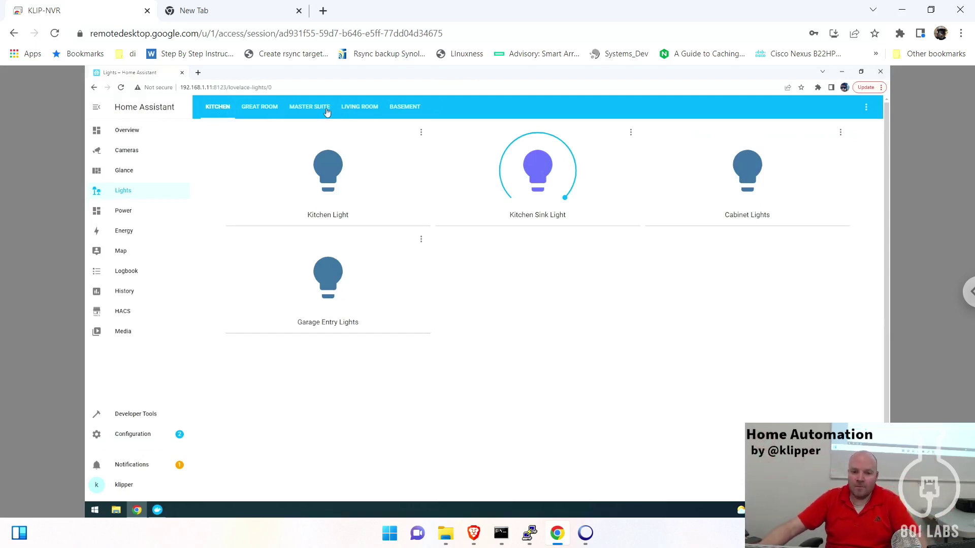
left_click(259, 7)
Load thingiverse.com in the new browser tab
left_click(258, 33)
type("thingiverse.com")
key("Return")
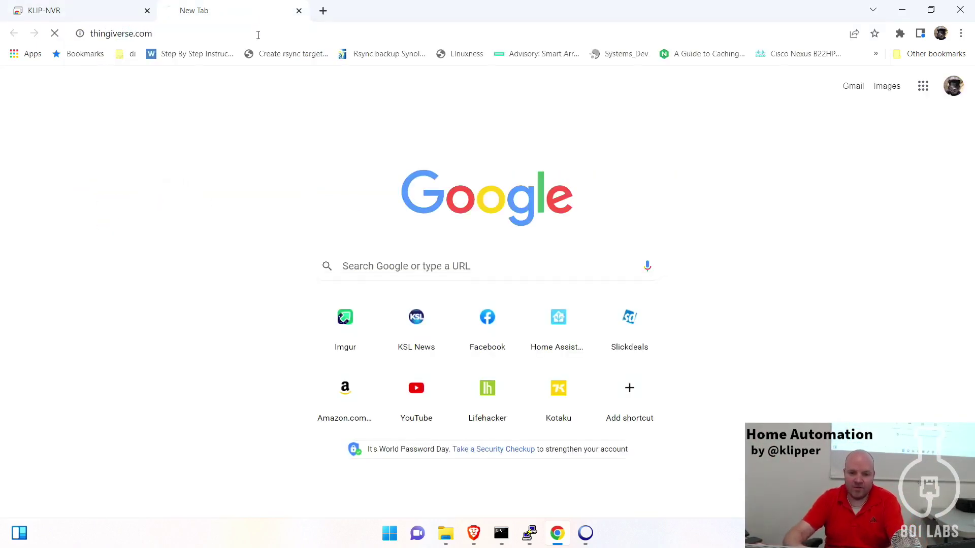
Search Thingiverse for 'kindle fire wall mount' and scroll through the results
left_click(395, 80)
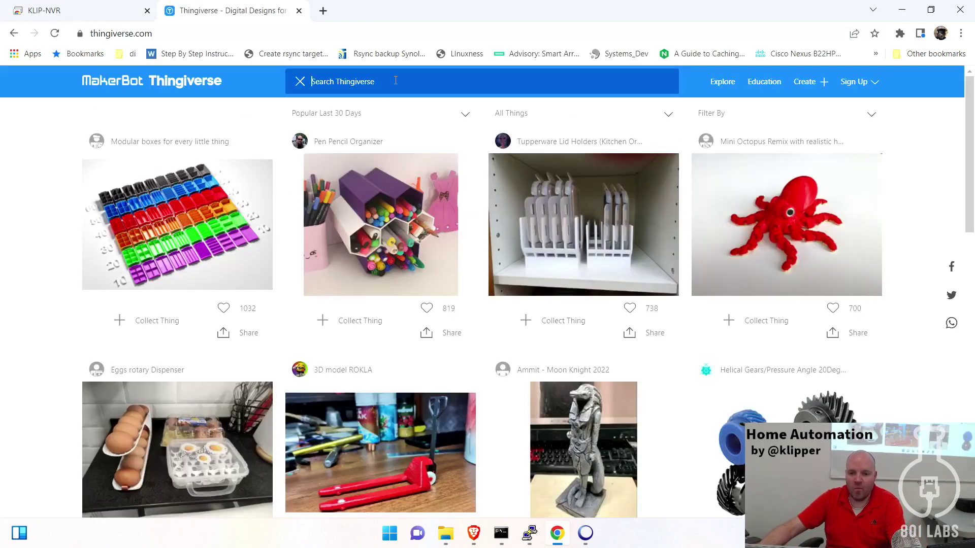
type("kindle fire wall mount")
key("Return")
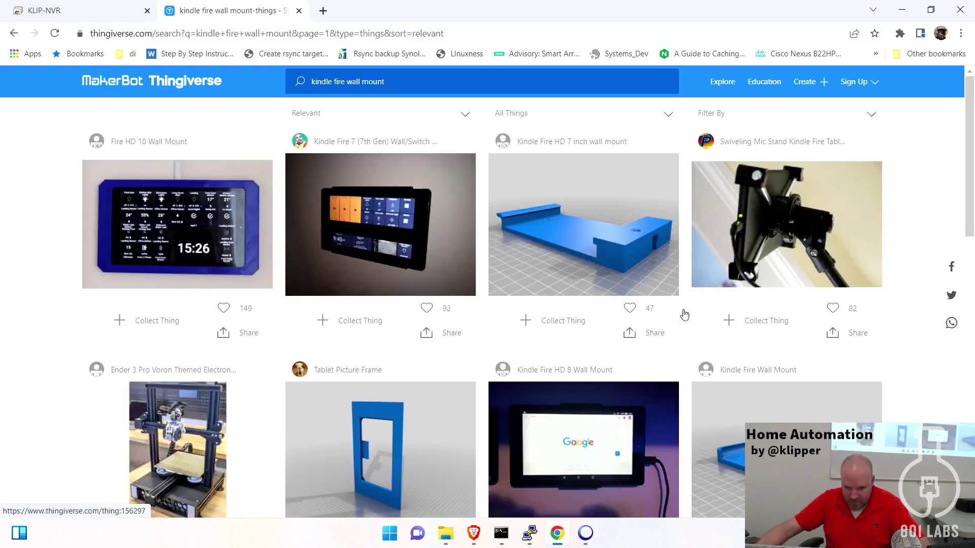
scroll(731, 319, "down", 1)
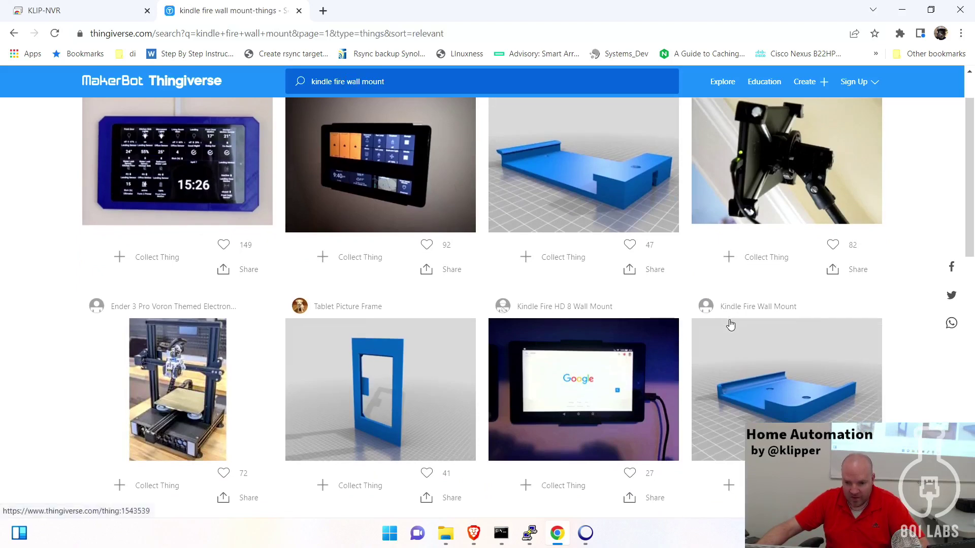
scroll(730, 325, "down", 5)
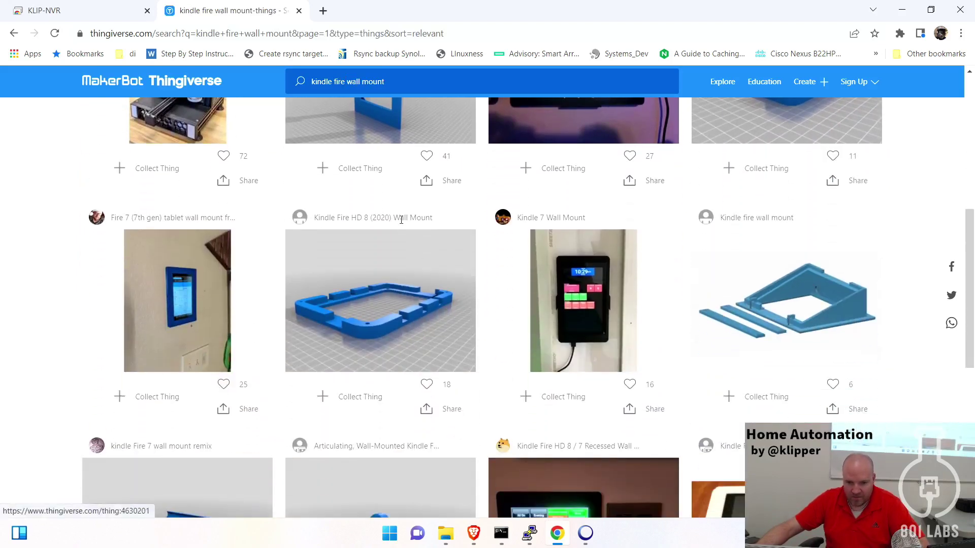
Open the Kindle Fire HD 8 (2020) Wall Mount design and highlight its designer credit
left_click(406, 304)
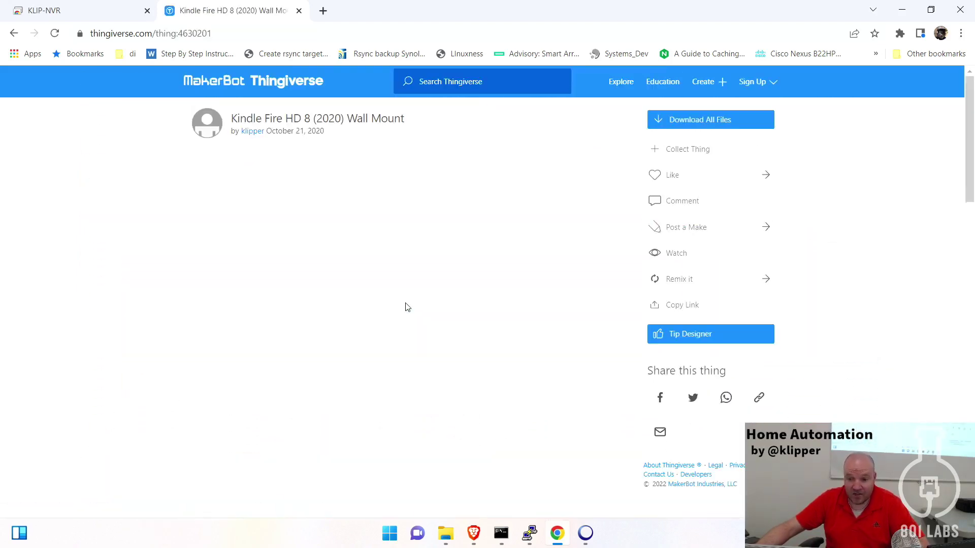
left_click_drag(232, 130, 266, 132)
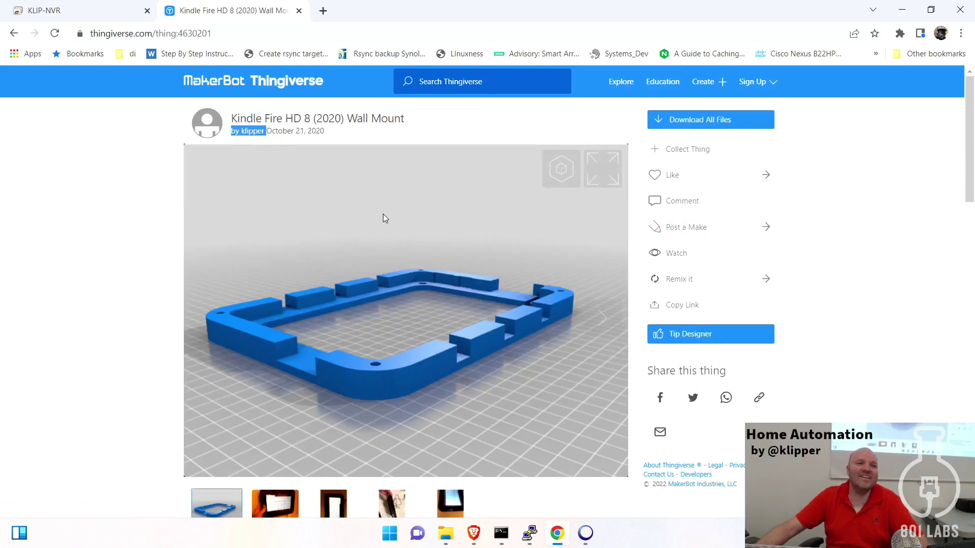
left_click(113, 321)
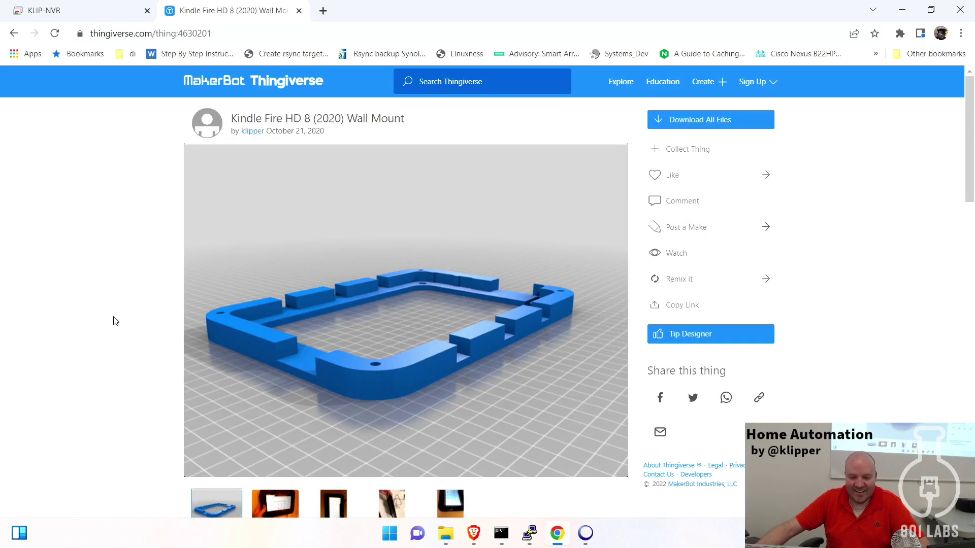
View the mounted-tablet photo and blue 3D render, then list the back and front plate STLs
scroll(114, 320, "down", 3)
left_click(275, 317)
scroll(422, 244, "up", 3)
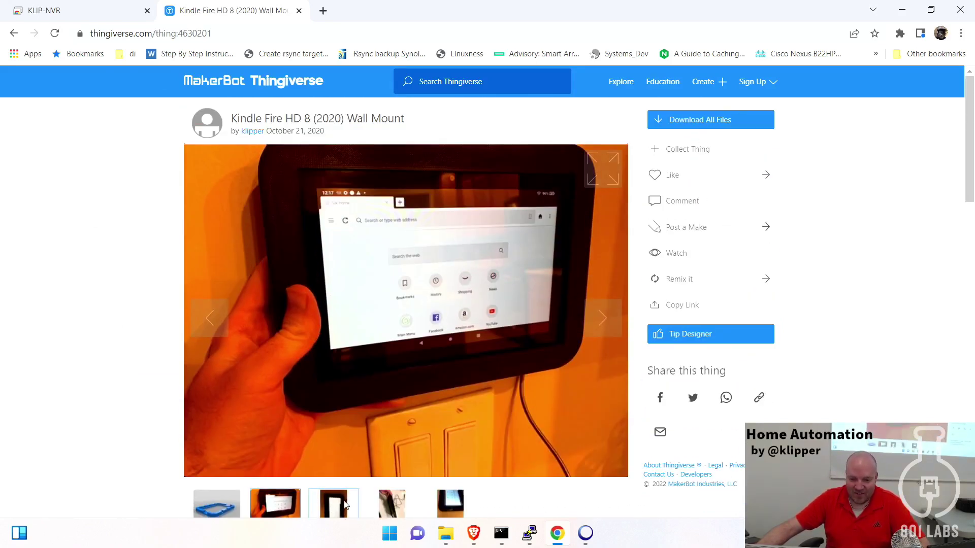
scroll(381, 477, "down", 1)
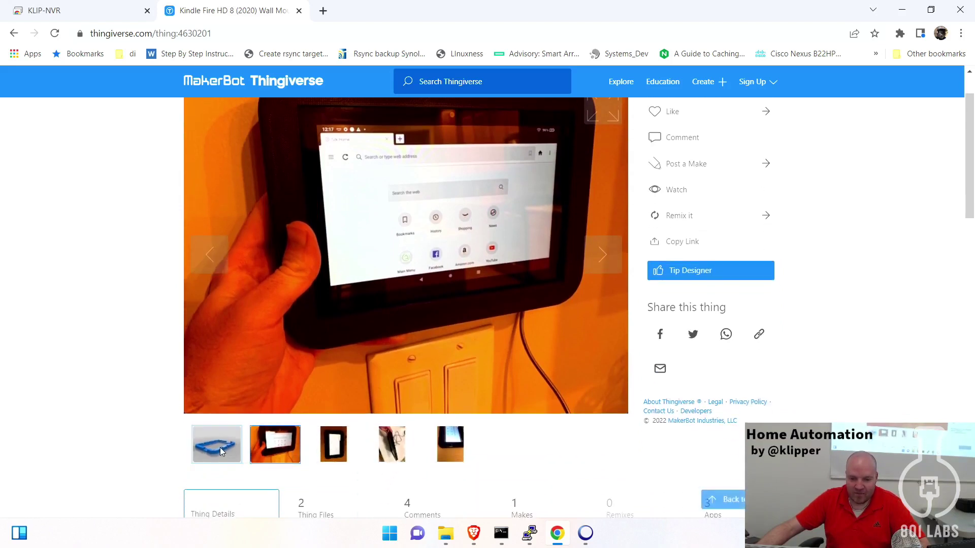
left_click(219, 446)
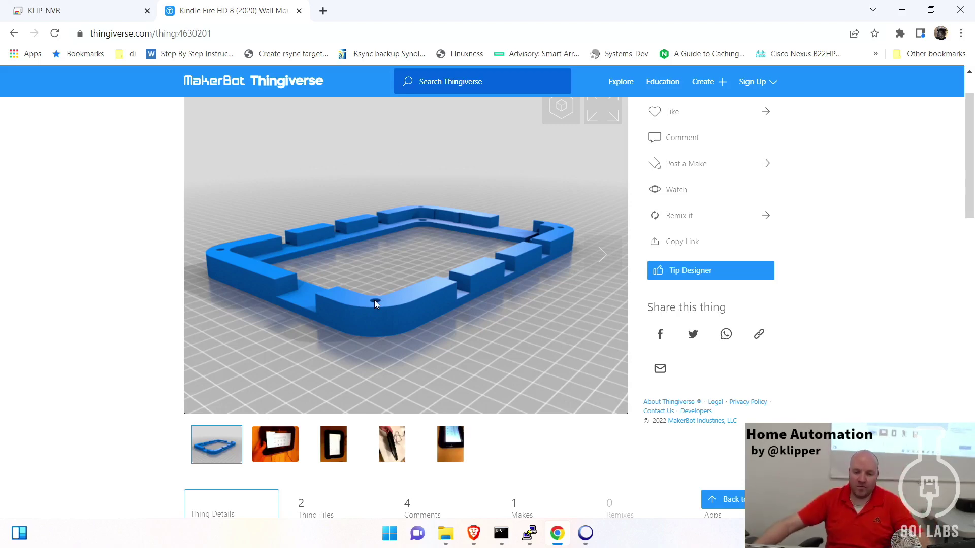
scroll(375, 300, "down", 4)
left_click(364, 326)
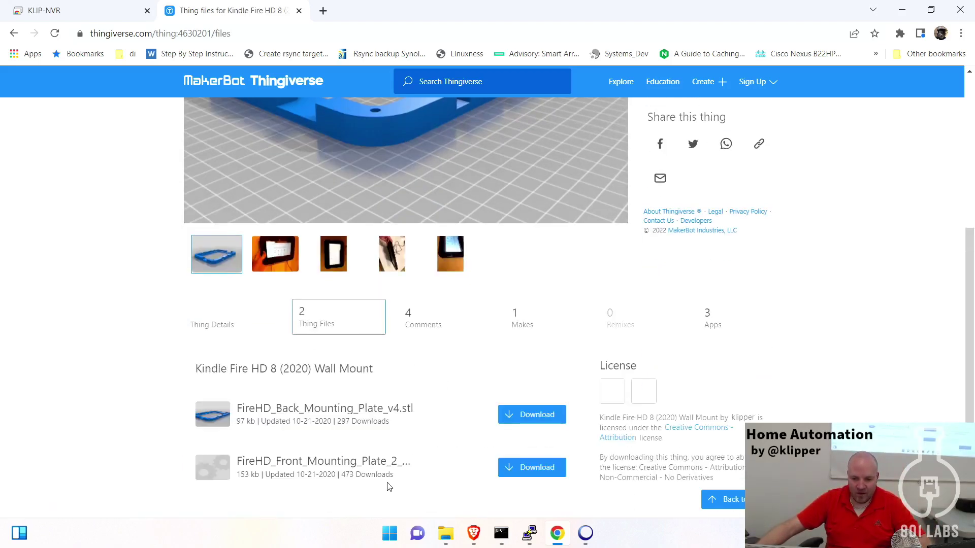
Show the fifth gallery photo: a close-up of the mounted tablet's corner with its charging cable
scroll(389, 461, "up", 4)
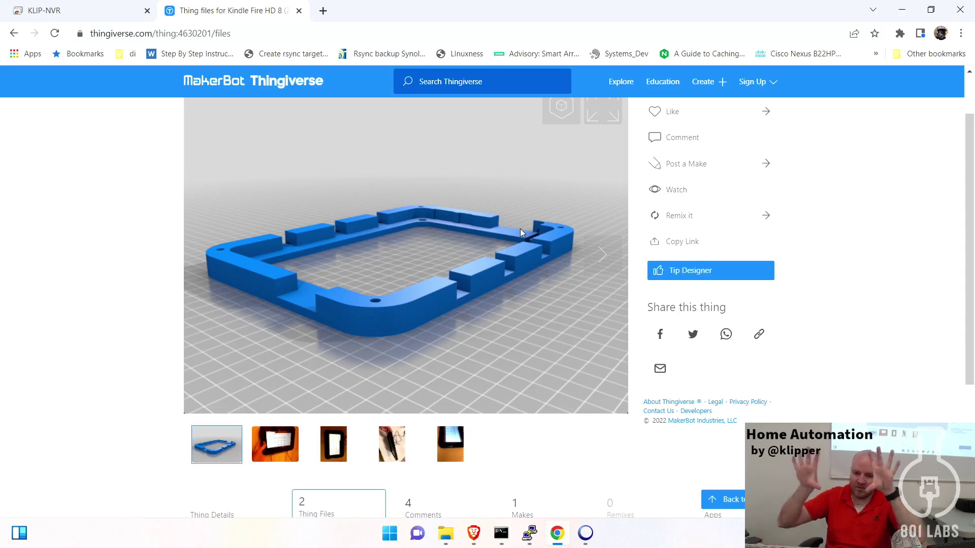
left_click(450, 449)
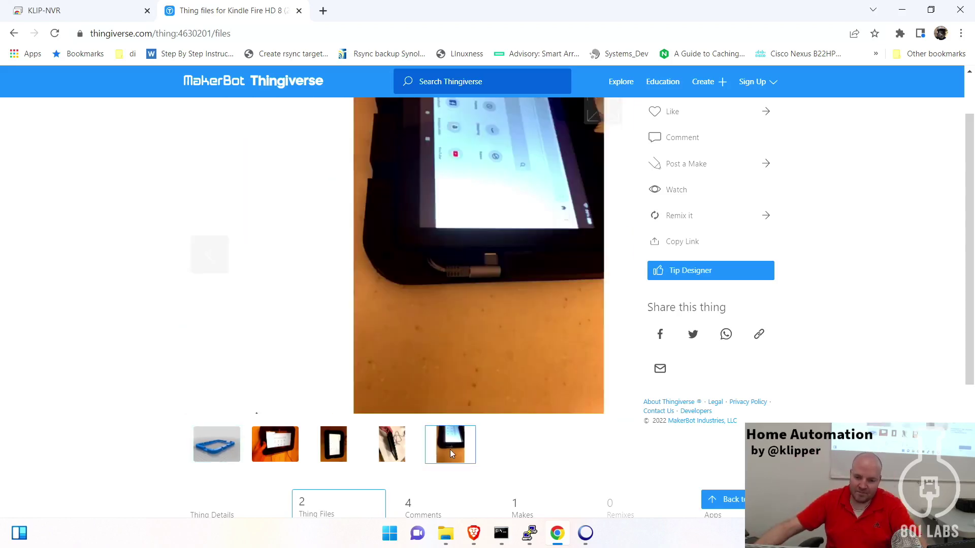
scroll(405, 351, "up", 1)
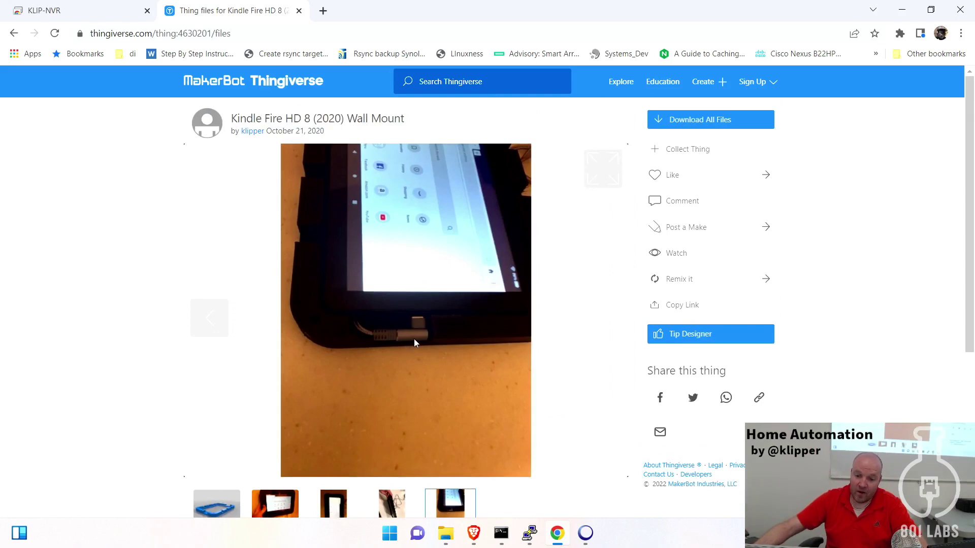